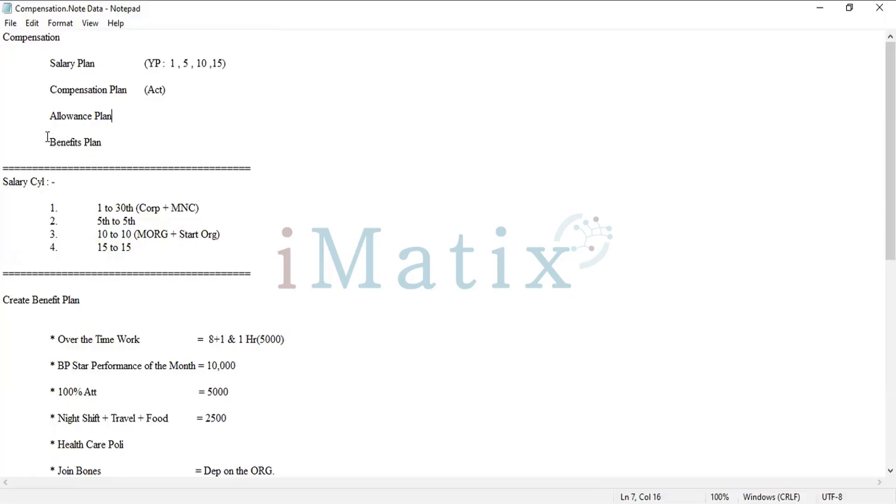
Review the compensation notes, highlighting the Benefits Plan, Health Care Poli and Join Bones entries.
{"action": "left_click_drag", "start_coordinate": [48, 140], "coordinate": [118, 151]}
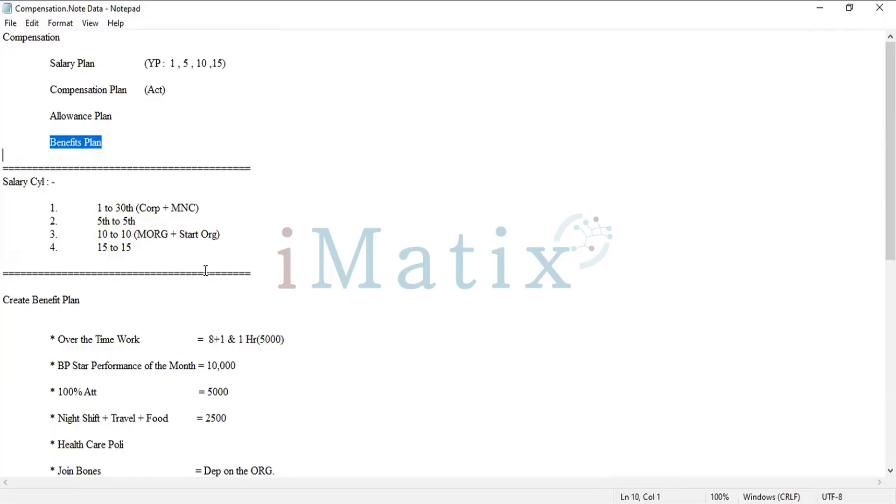
{"action": "scroll", "coordinate": [201, 273], "scroll_direction": "down", "scroll_amount": 3}
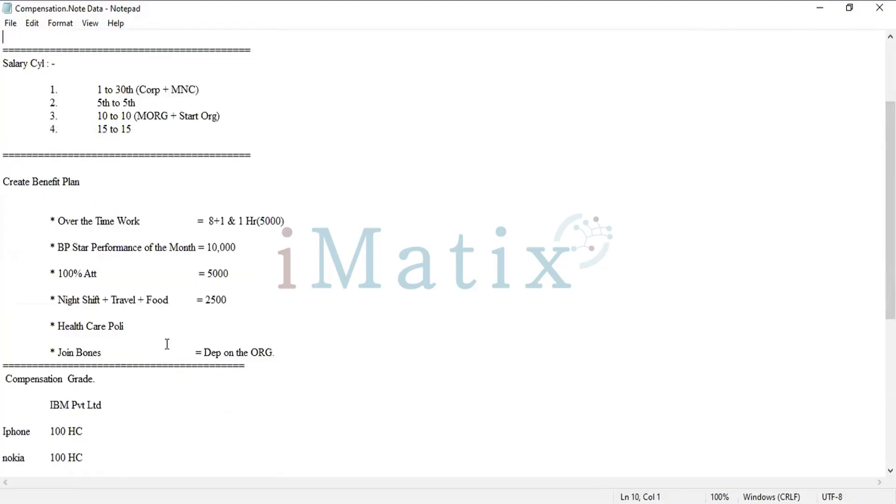
{"action": "left_click_drag", "start_coordinate": [60, 324], "coordinate": [110, 333]}
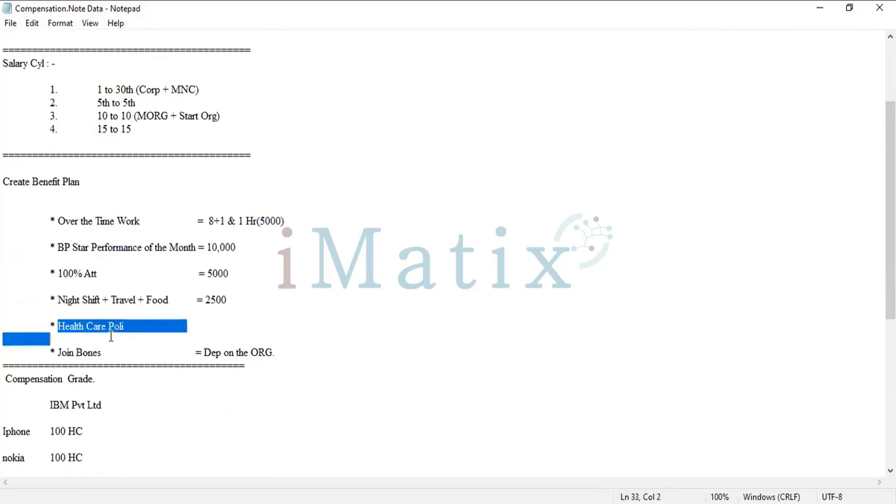
{"action": "left_click_drag", "start_coordinate": [280, 340], "coordinate": [282, 348]}
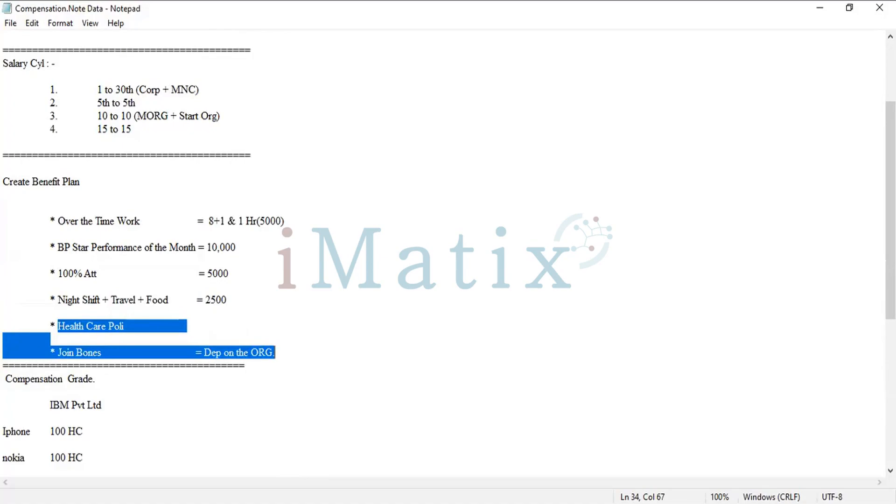
Switch to Workday, search for "Create Benefit Plan" and open that task.
{"action": "key", "text": "alt+Tab"}
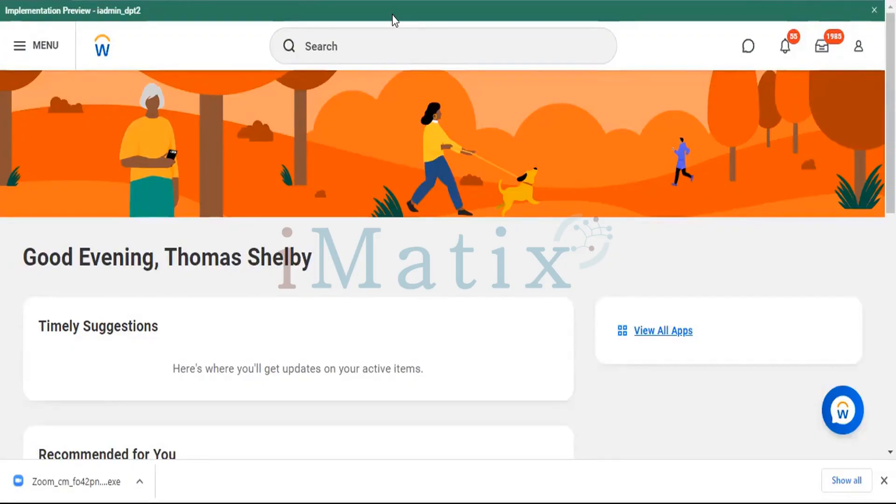
{"action": "left_click", "coordinate": [386, 35]}
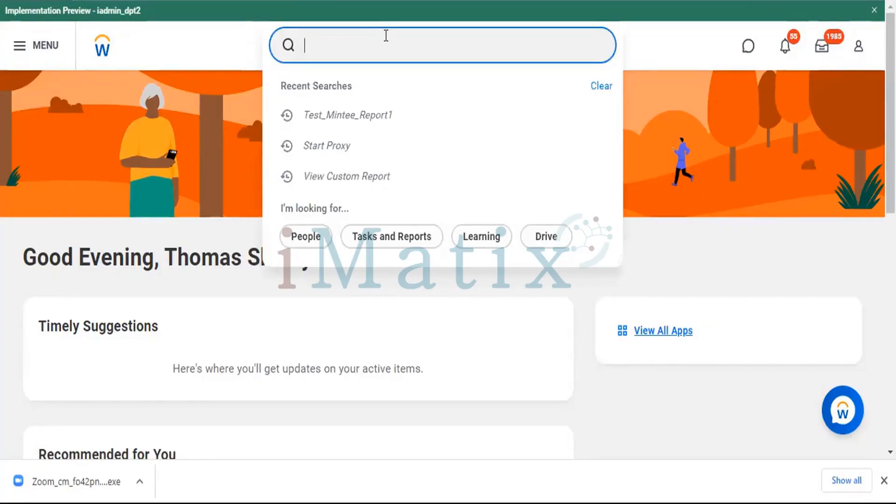
{"action": "type", "text": "Create Benefits Plan"}
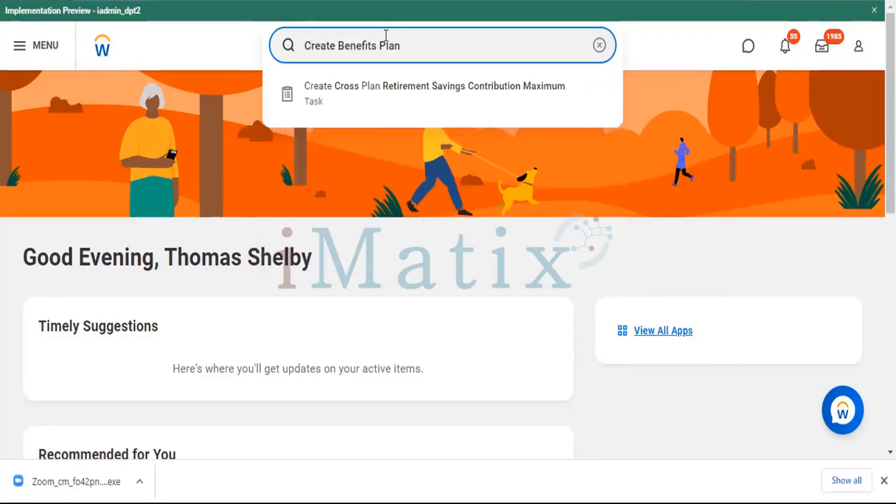
{"action": "key", "text": "BackSpace"}
{"action": "key", "text": "BackSpace"}
{"action": "key", "text": "BackSpace"}
{"action": "key", "text": "BackSpace"}
{"action": "key", "text": "BackSpace"}
{"action": "key", "text": "BackSpace"}
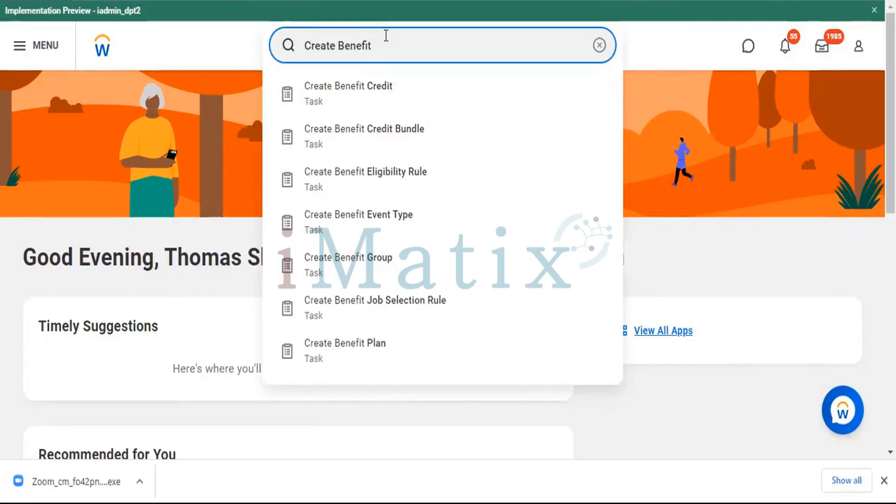
{"action": "type", "text": "Plan"}
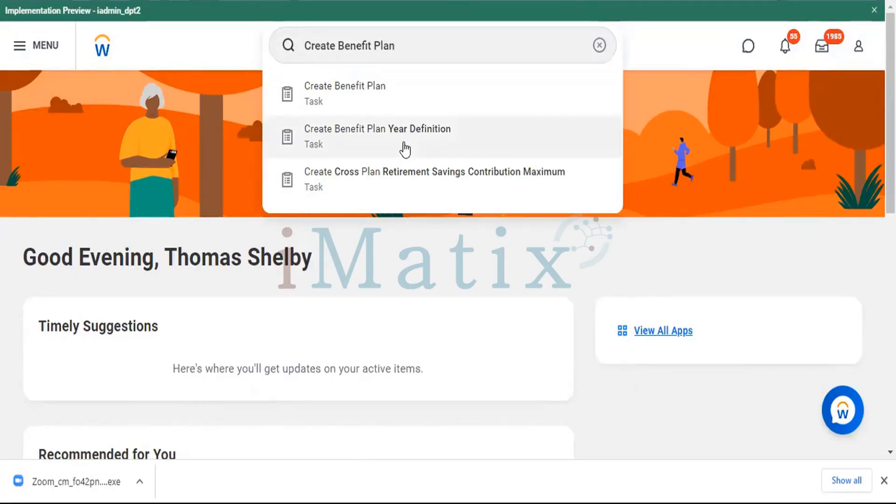
{"action": "left_click", "coordinate": [316, 101]}
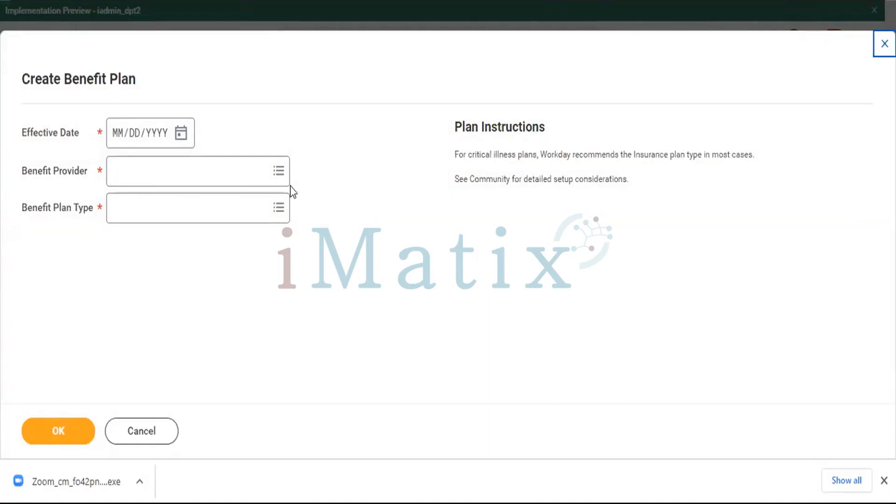
Set the benefit plan's effective date to 10/20/2022.
{"action": "left_click", "coordinate": [113, 135]}
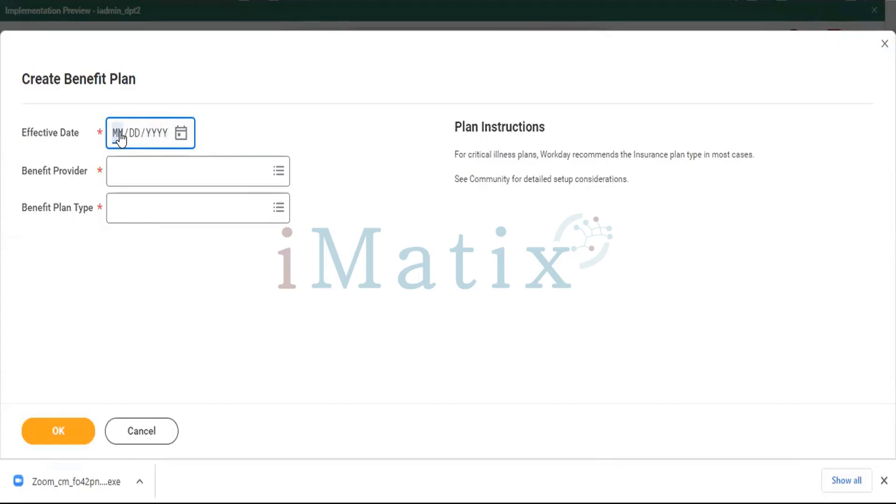
{"action": "type", "text": "10/"}
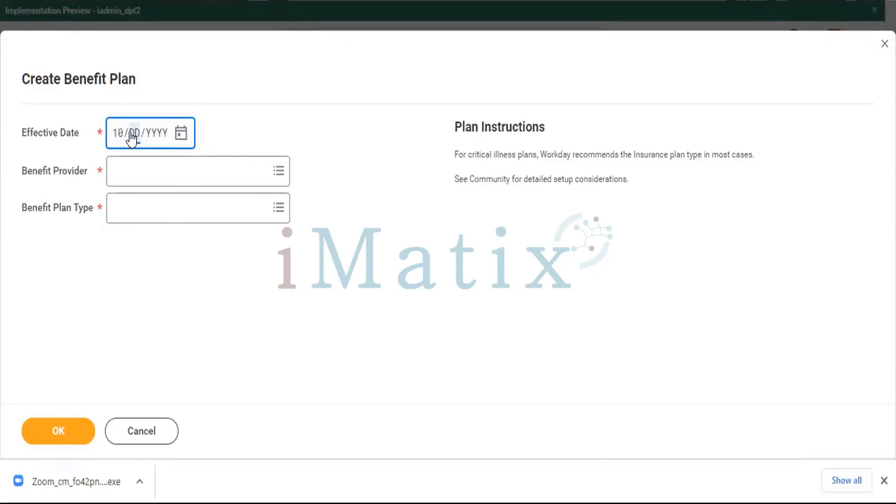
{"action": "type", "text": "20/2022"}
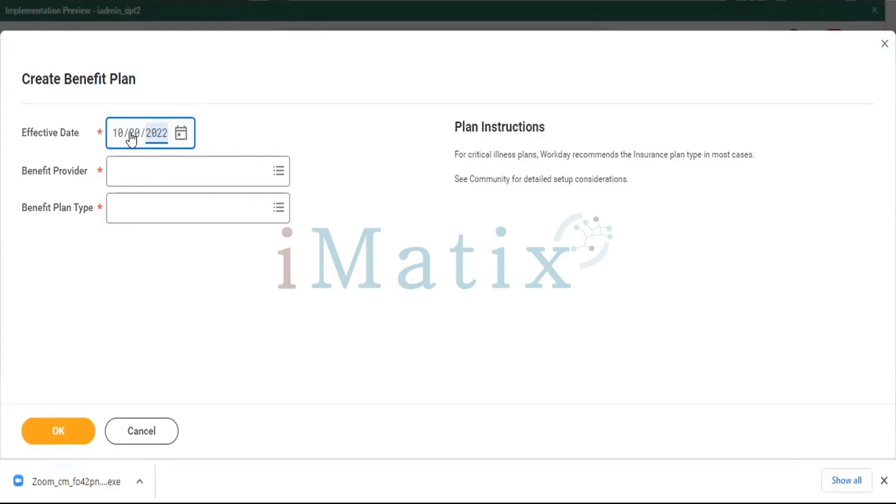
Choose Life Insurance Corporation (LIC) from all benefit providers as the plan's benefit provider.
{"action": "left_click", "coordinate": [215, 161]}
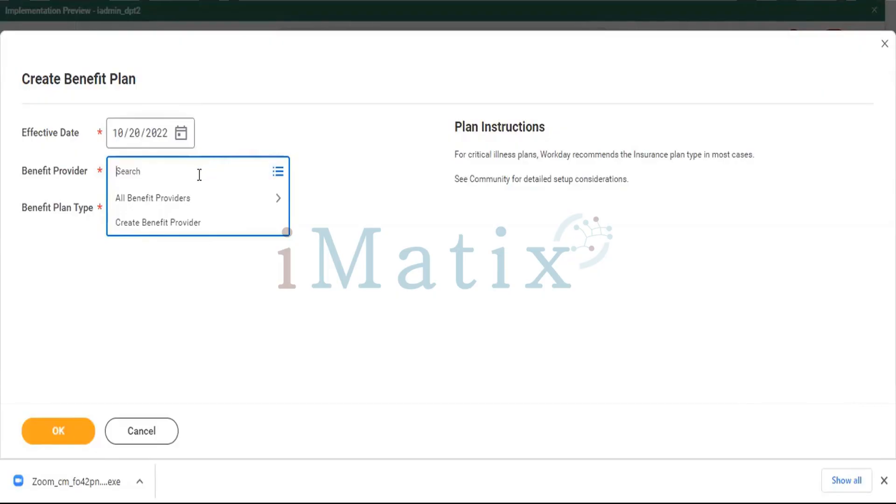
{"action": "left_click", "coordinate": [179, 202]}
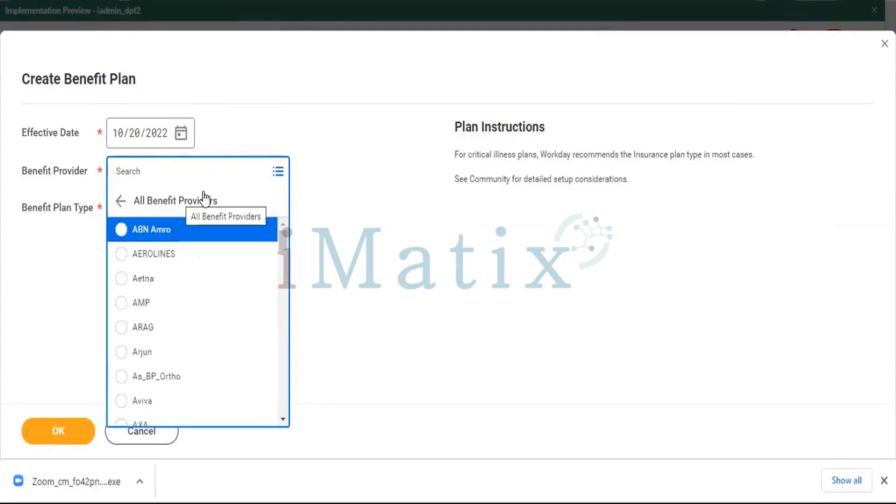
{"action": "scroll", "coordinate": [202, 315], "scroll_direction": "down", "scroll_amount": 6}
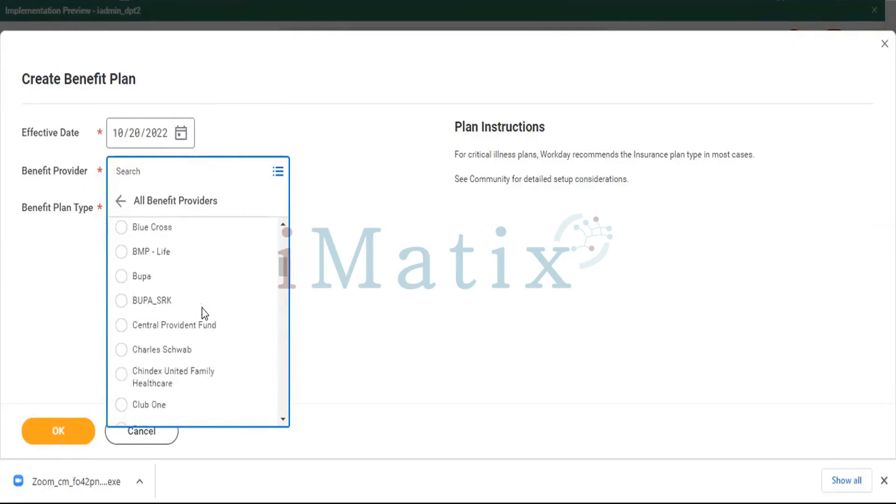
{"action": "scroll", "coordinate": [205, 314], "scroll_direction": "up", "scroll_amount": 1}
{"action": "scroll", "coordinate": [205, 313], "scroll_direction": "up", "scroll_amount": 1}
{"action": "scroll", "coordinate": [204, 314], "scroll_direction": "down", "scroll_amount": 3}
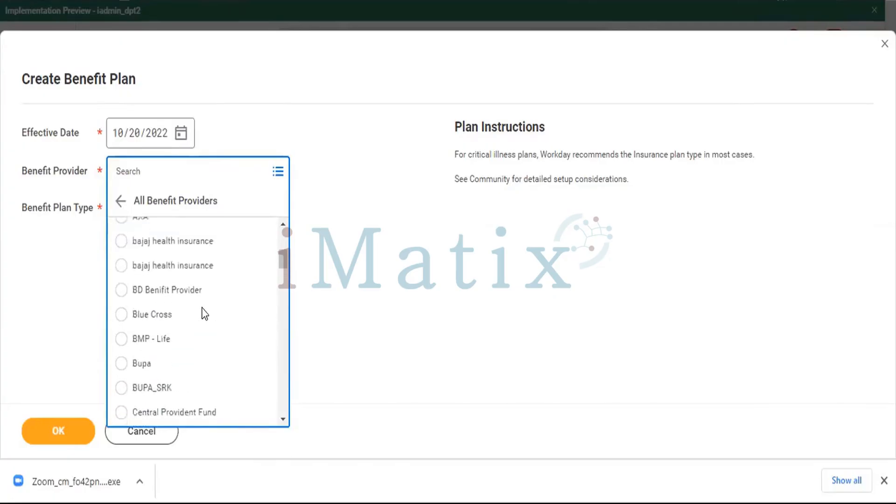
{"action": "scroll", "coordinate": [204, 313], "scroll_direction": "down", "scroll_amount": 8}
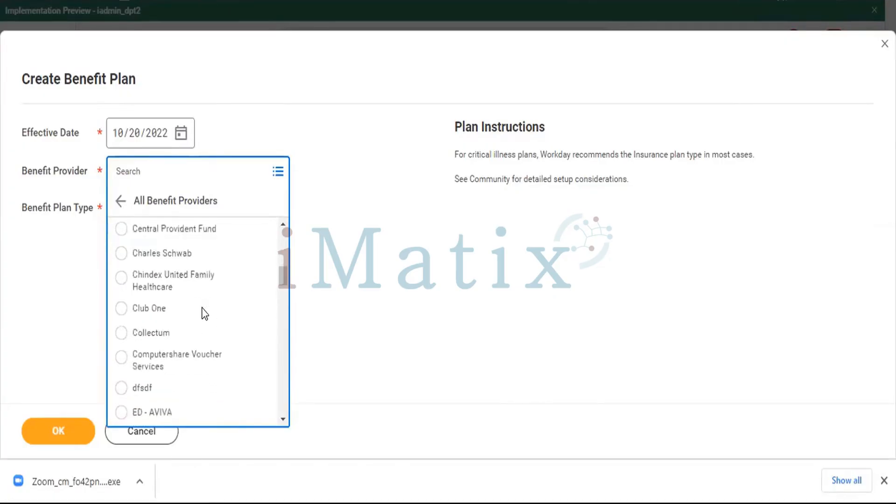
{"action": "scroll", "coordinate": [203, 309], "scroll_direction": "down", "scroll_amount": 2}
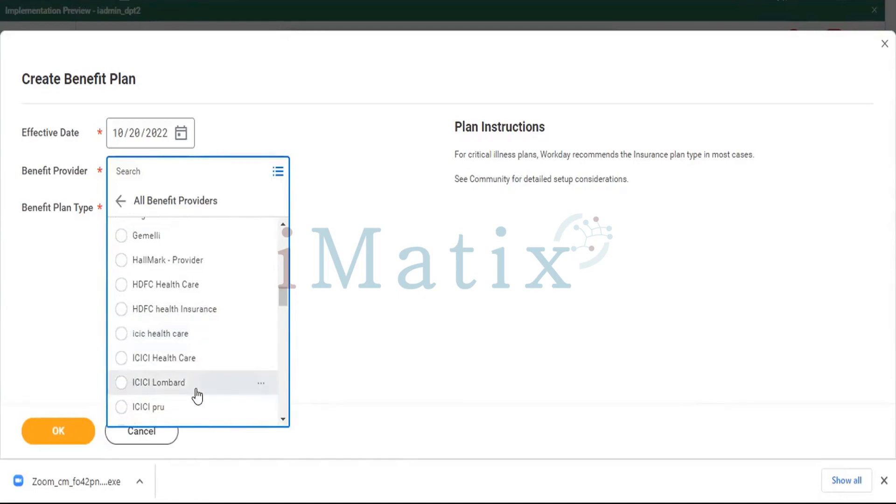
{"action": "scroll", "coordinate": [197, 396], "scroll_direction": "down", "scroll_amount": 8}
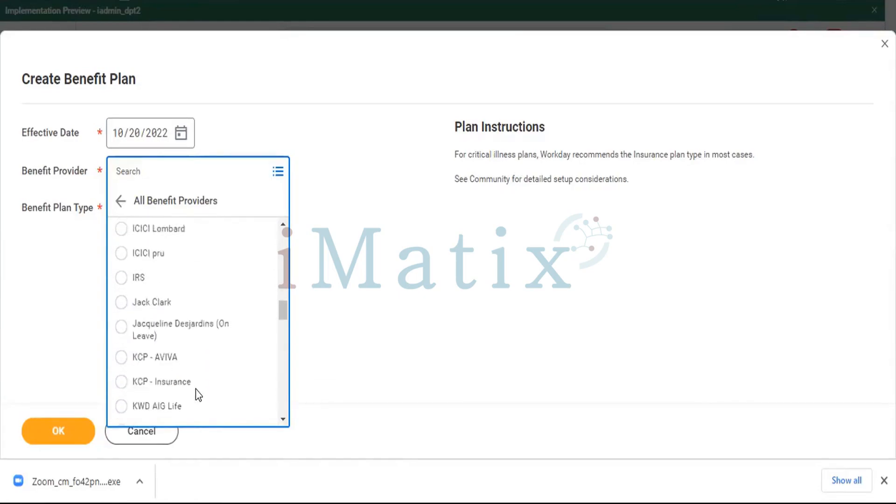
{"action": "scroll", "coordinate": [197, 395], "scroll_direction": "down", "scroll_amount": 3}
{"action": "scroll", "coordinate": [197, 395], "scroll_direction": "down", "scroll_amount": 2}
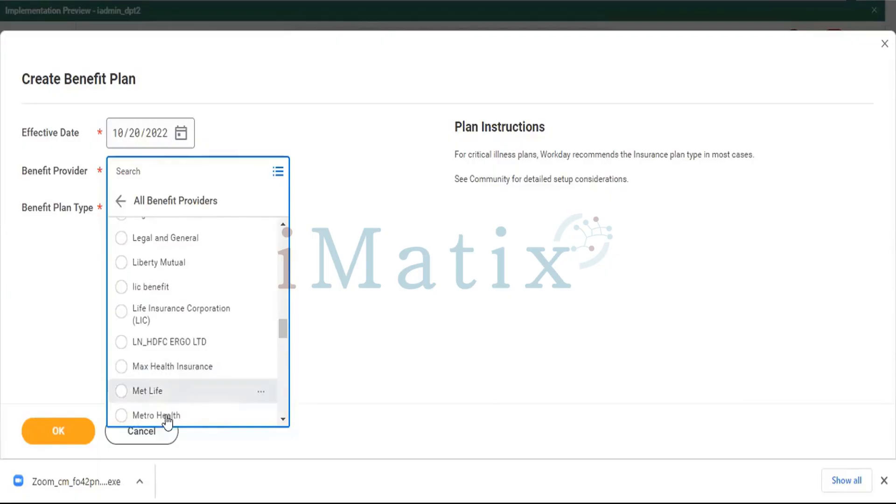
{"action": "scroll", "coordinate": [159, 351], "scroll_direction": "down", "scroll_amount": 2}
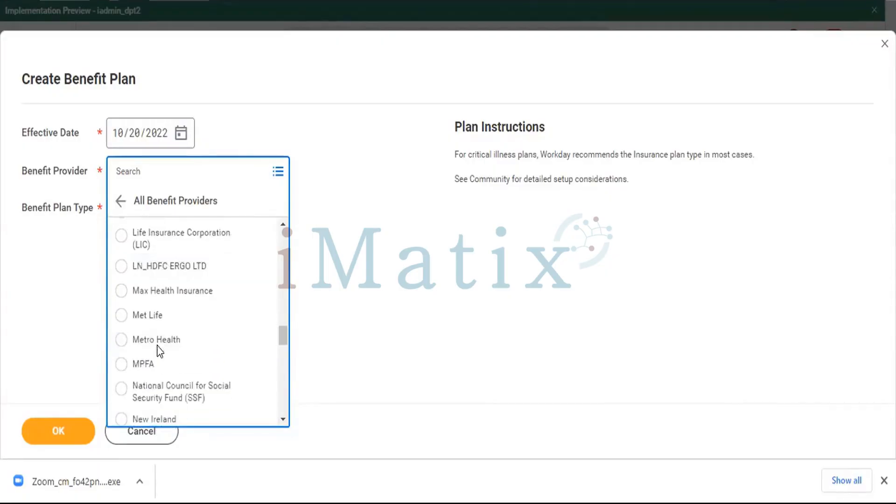
{"action": "scroll", "coordinate": [159, 351], "scroll_direction": "down", "scroll_amount": 10}
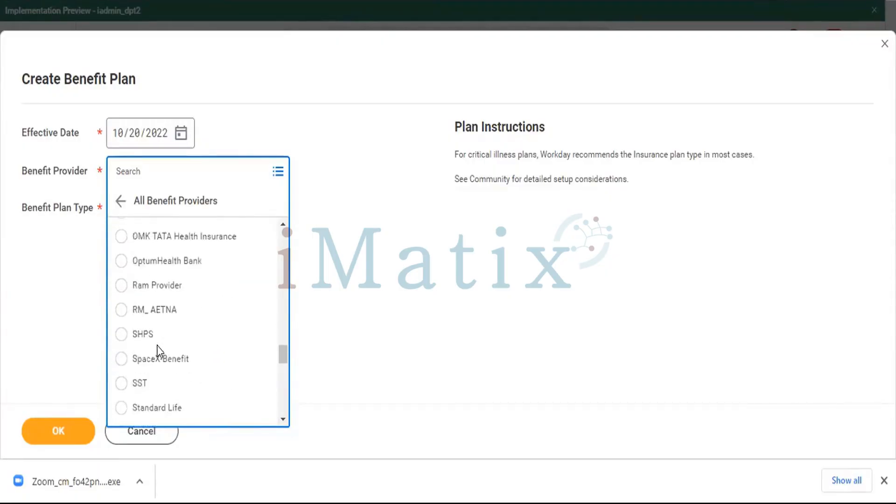
{"action": "scroll", "coordinate": [159, 351], "scroll_direction": "up", "scroll_amount": 10}
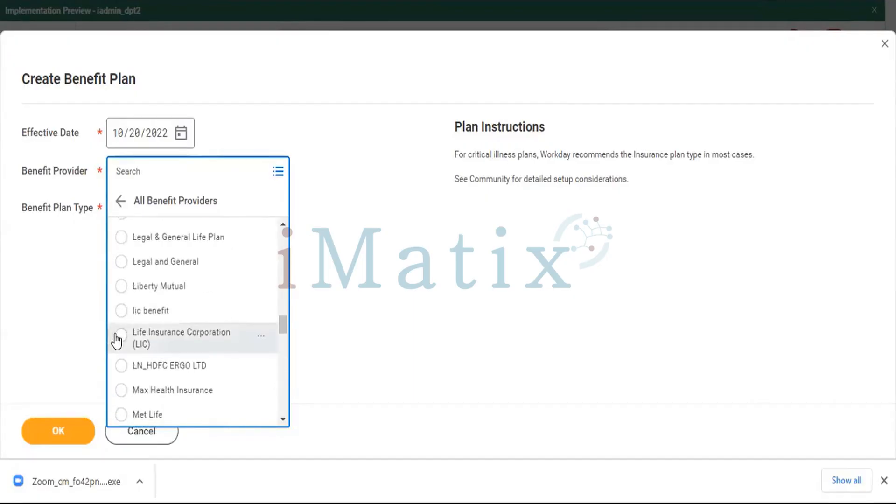
{"action": "left_click", "coordinate": [120, 335]}
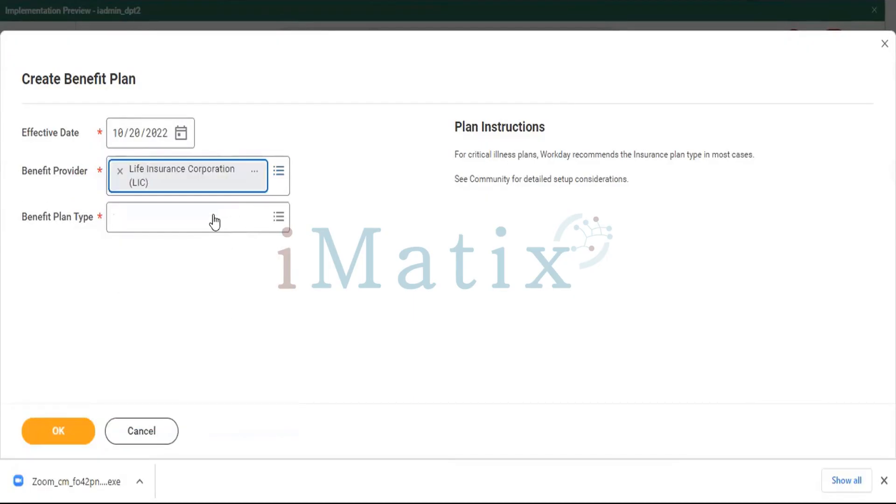
Set the benefit plan type to Health Savings Account Plan and continue to the plan's detail form.
{"action": "left_click", "coordinate": [220, 214]}
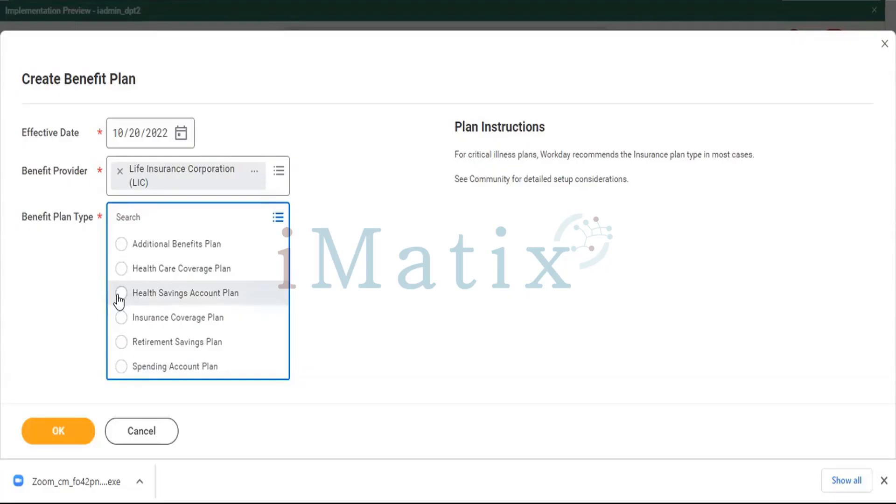
{"action": "left_click", "coordinate": [194, 296]}
{"action": "left_click", "coordinate": [68, 428]}
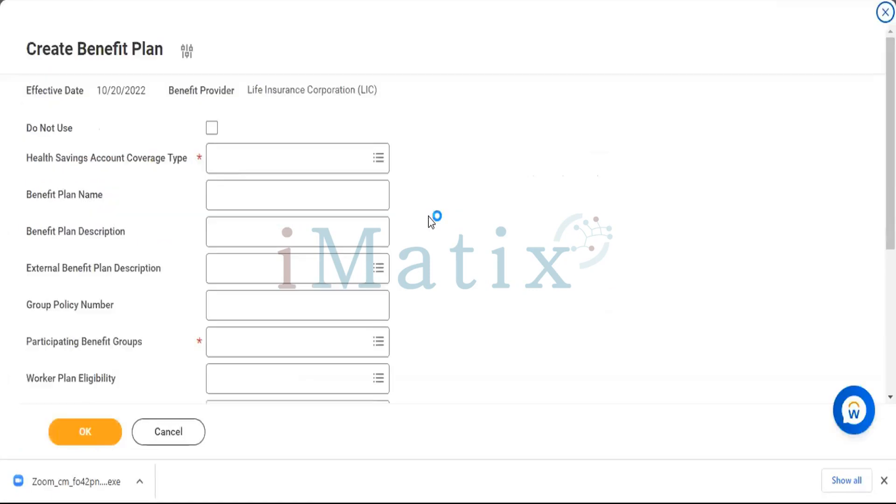
Set the coverage type to Health Savings Account and name the benefit plan "LIC Health Saving Plan".
{"action": "left_click", "coordinate": [344, 156]}
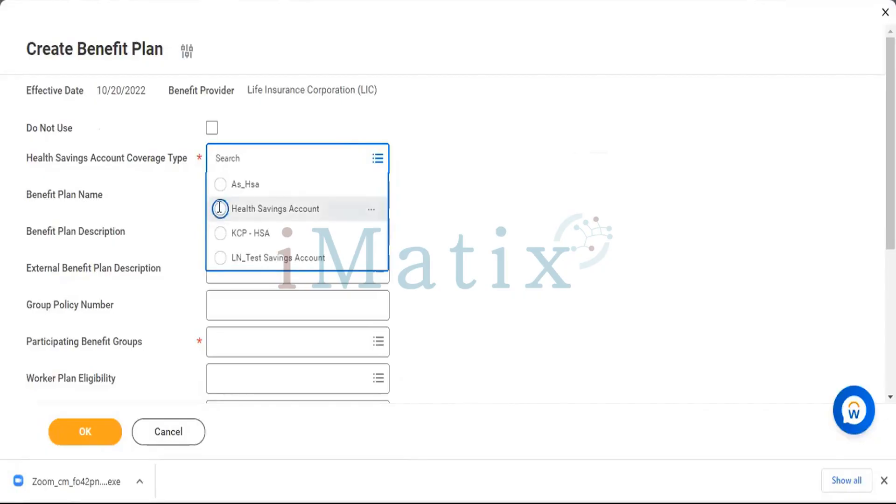
{"action": "left_click", "coordinate": [234, 208]}
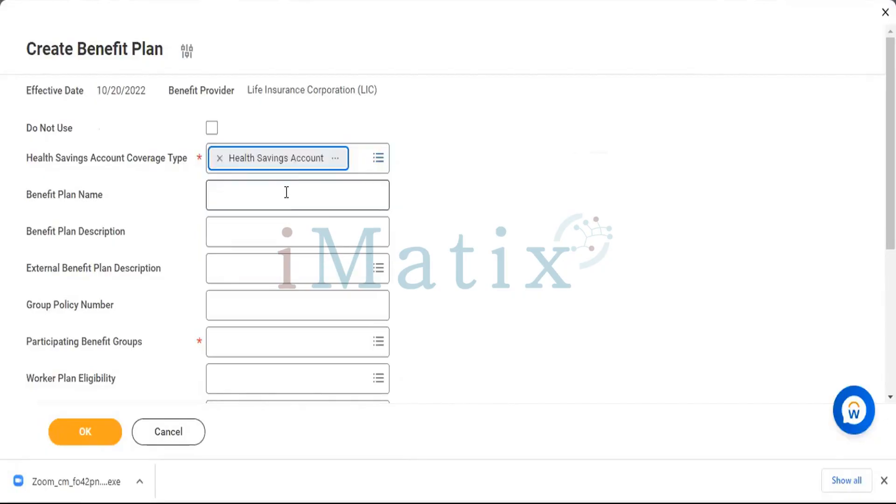
{"action": "left_click", "coordinate": [287, 193]}
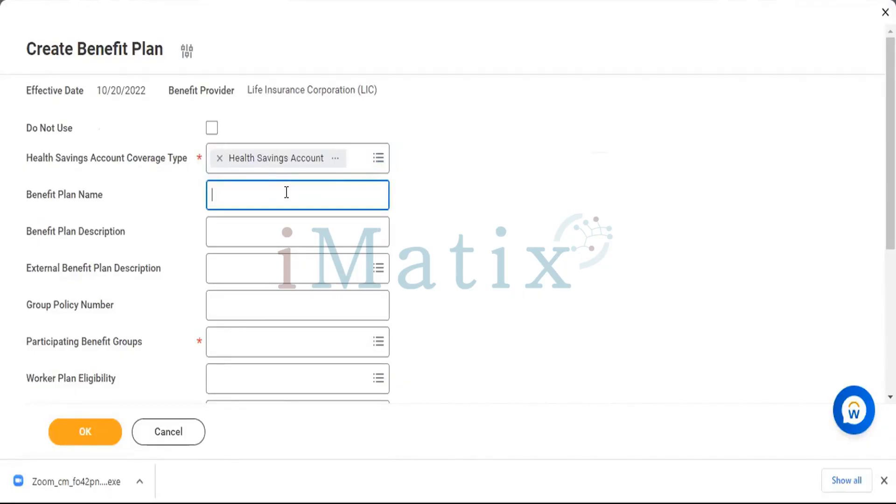
{"action": "type", "text": "LIC Health Sav"}
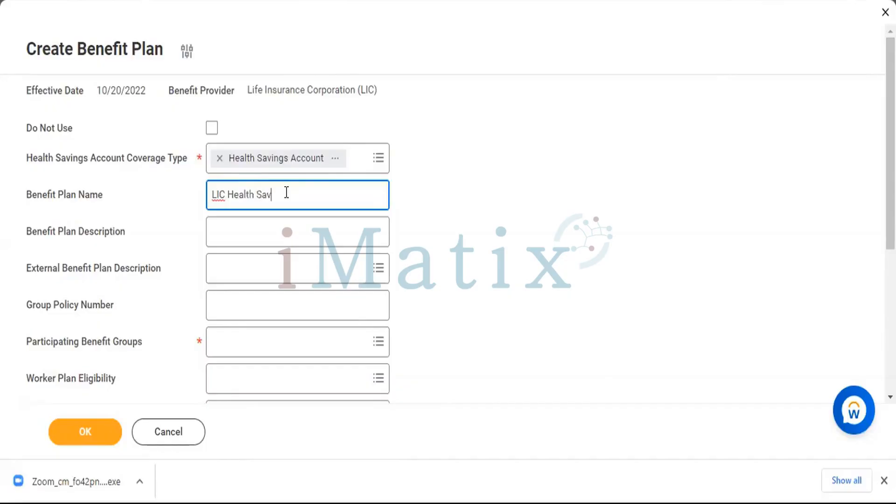
{"action": "type", "text": "ing Plas"}
{"action": "key", "text": "BackSpace"}
{"action": "type", "text": "b"}
{"action": "key", "text": "BackSpace"}
{"action": "type", "text": "n"}
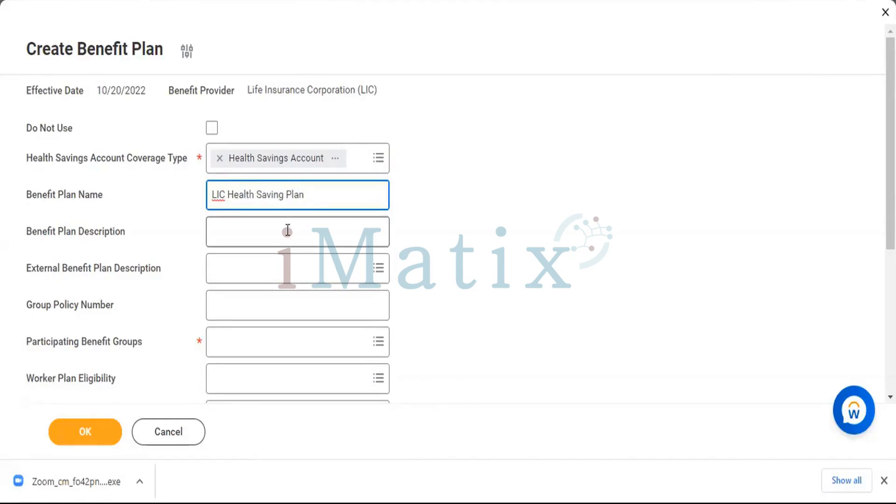
Enter "LIC Health saving plan details" as the benefit plan description.
{"action": "left_click", "coordinate": [288, 231]}
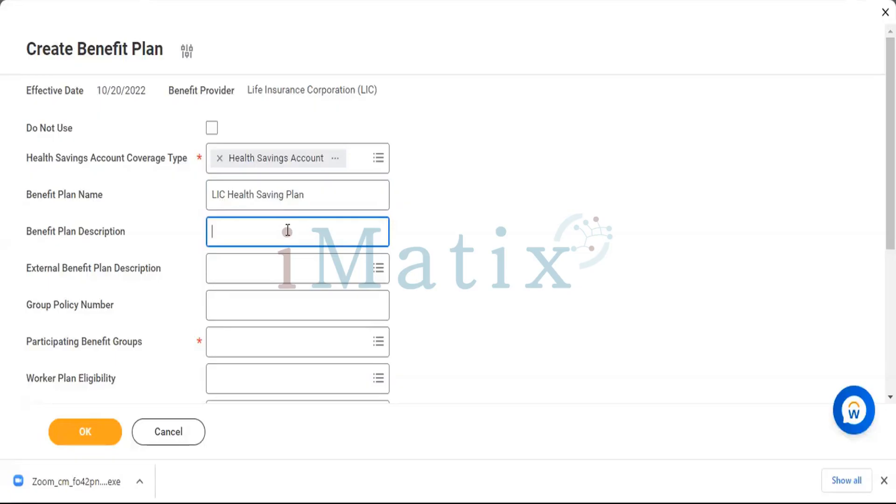
{"action": "type", "text": "LI"}
{"action": "type", "text": "C"}
{"action": "type", "text": " H"}
{"action": "type", "text": "e"}
{"action": "type", "text": "akth"}
{"action": "key", "text": "BackSpace"}
{"action": "key", "text": "BackSpace"}
{"action": "key", "text": "BackSpace"}
{"action": "type", "text": "lth saving"}
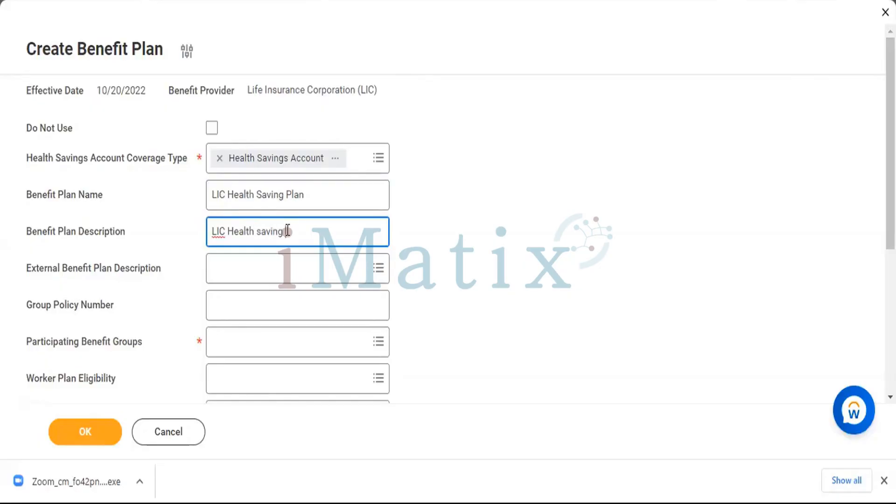
{"action": "type", "text": " plan details"}
Set the plan's external benefit plan description to Life Insurance Corporation (LIC), searching for it with "LIC".
{"action": "scroll", "coordinate": [371, 155], "scroll_direction": "down", "scroll_amount": 3}
{"action": "left_click", "coordinate": [363, 145]}
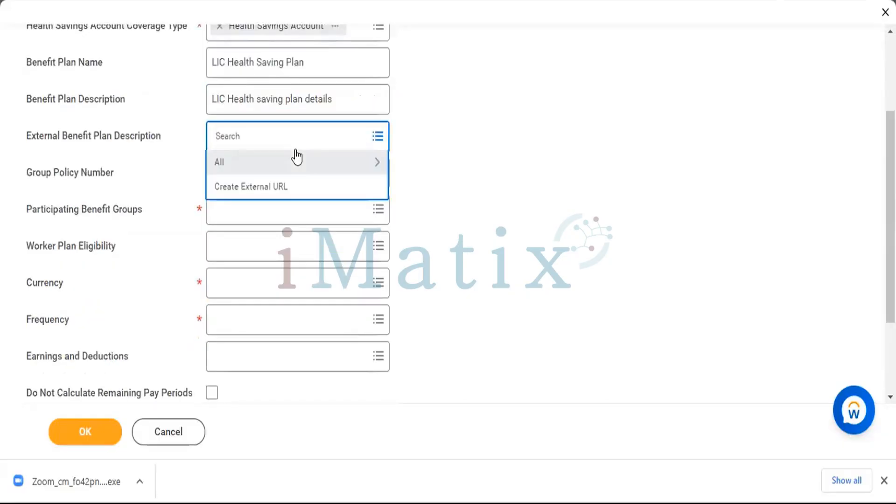
{"action": "left_click", "coordinate": [246, 161]}
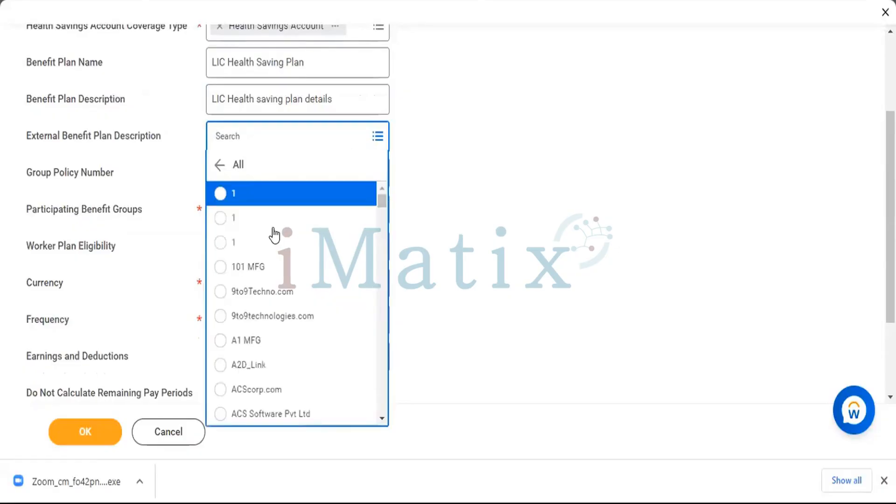
{"action": "scroll", "coordinate": [304, 292], "scroll_direction": "down", "scroll_amount": 4}
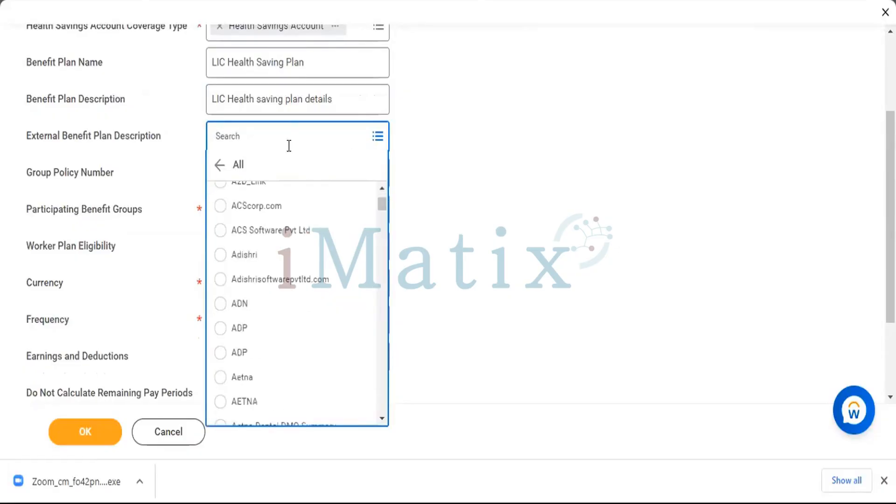
{"action": "left_click", "coordinate": [282, 130]}
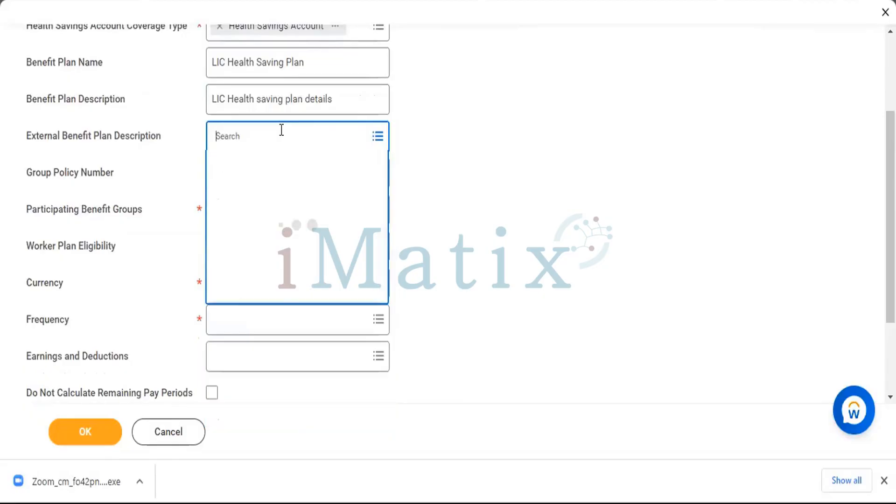
{"action": "type", "text": "LIC"}
{"action": "key", "text": "Return"}
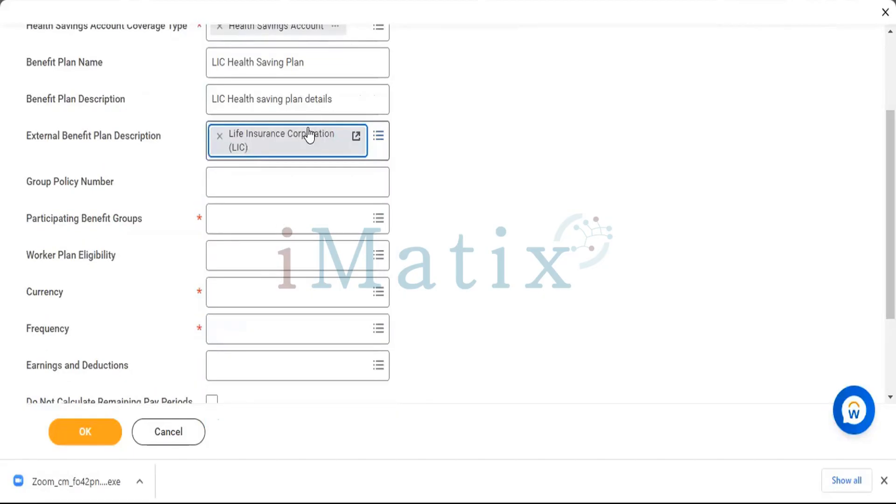
Enter the group policy number for the benefit plan.
{"action": "left_click", "coordinate": [283, 171]}
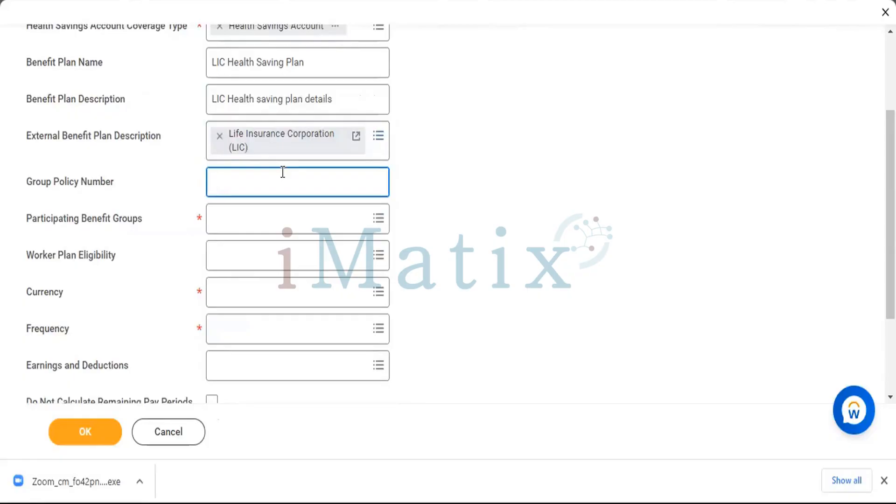
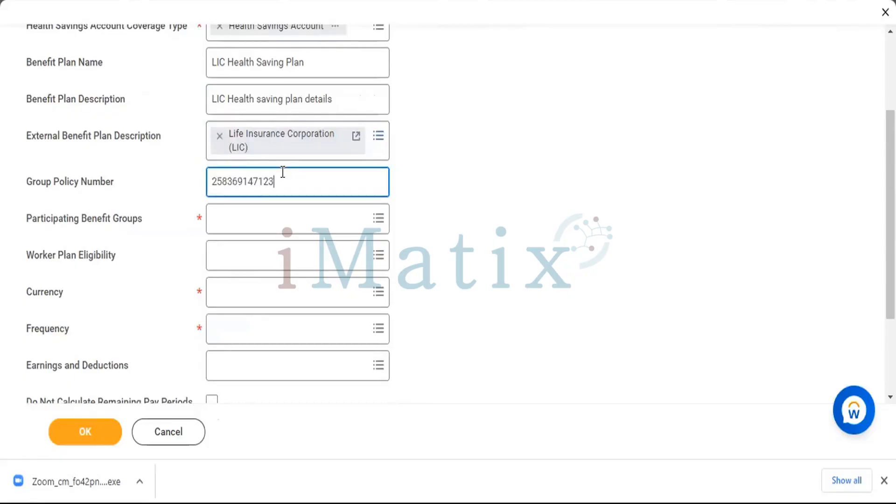
Add Active Employees in India from the available benefit groups as the plan's participating benefit group.
{"action": "left_click", "coordinate": [372, 223]}
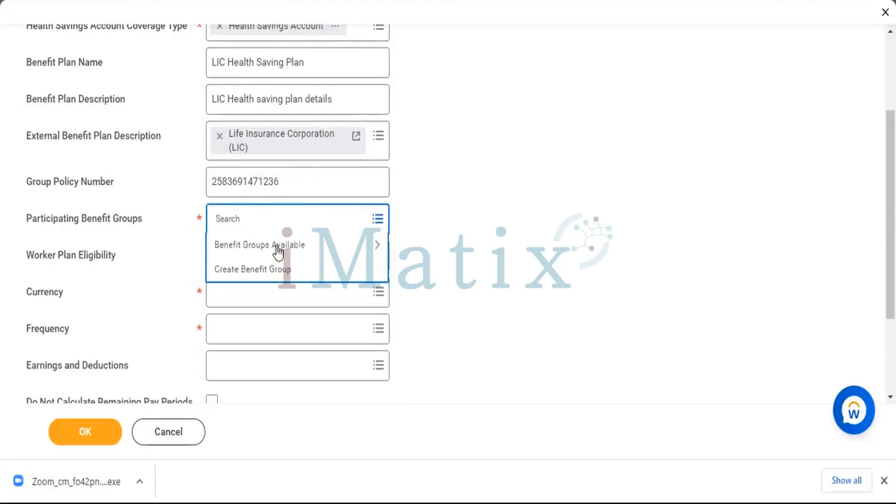
{"action": "left_click", "coordinate": [271, 247]}
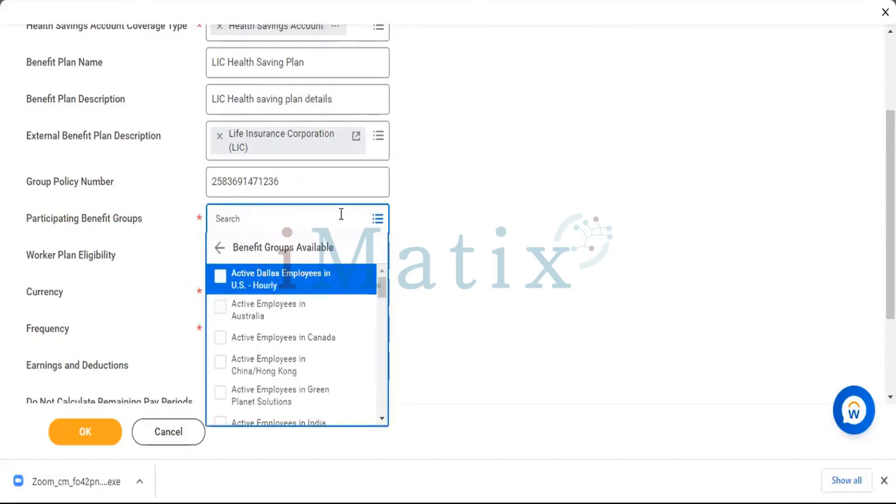
{"action": "scroll", "coordinate": [233, 337], "scroll_direction": "down", "scroll_amount": 2}
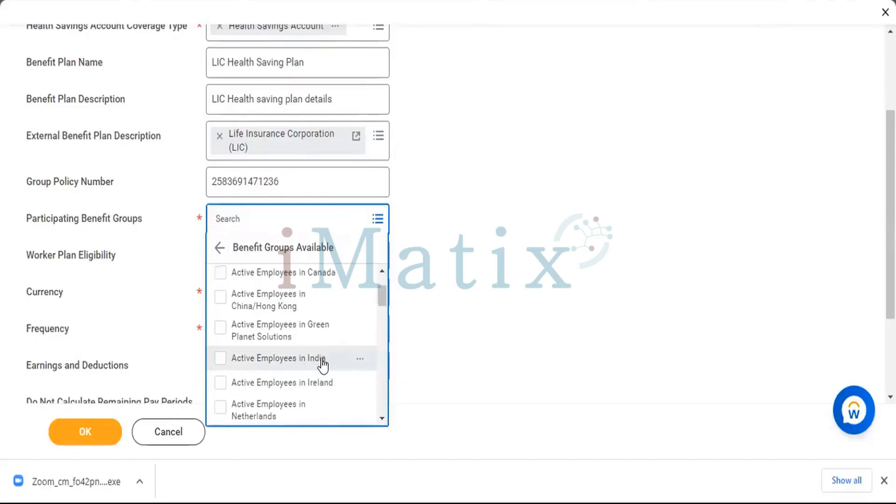
{"action": "left_click", "coordinate": [220, 360]}
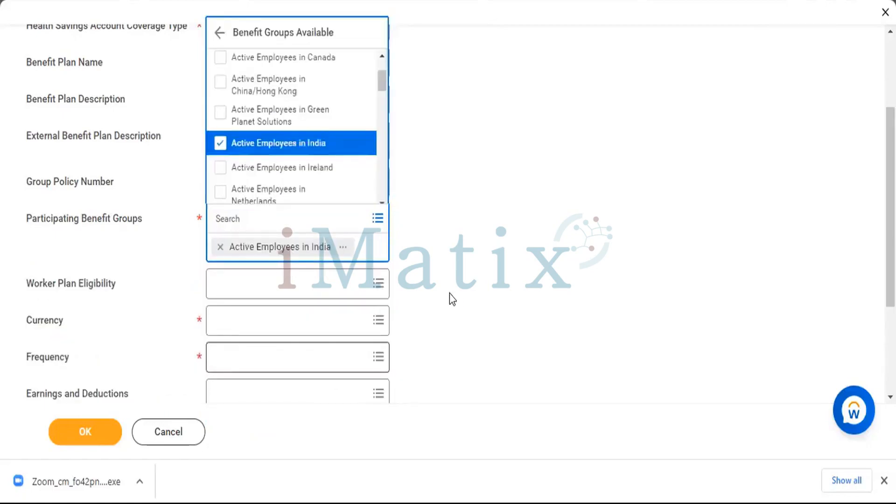
{"action": "left_click", "coordinate": [449, 293]}
Set the worker plan eligibility rule to 21 Years or Older.
{"action": "left_click", "coordinate": [360, 255]}
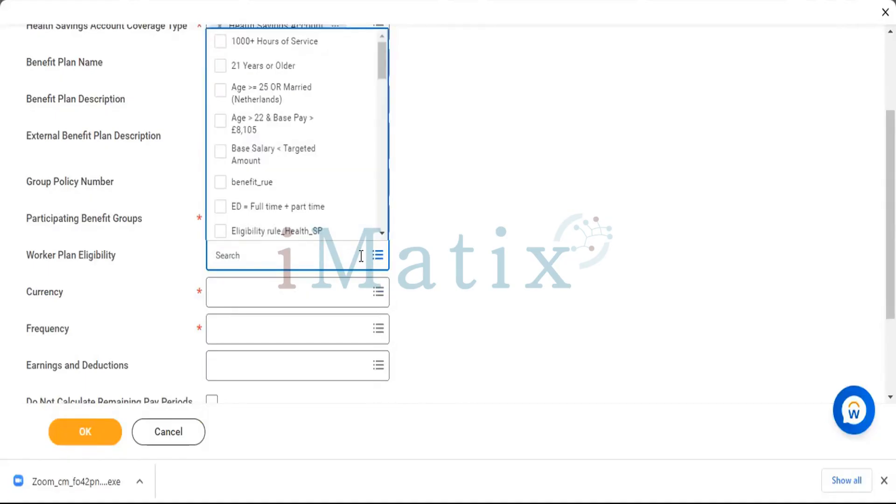
{"action": "left_click", "coordinate": [222, 67]}
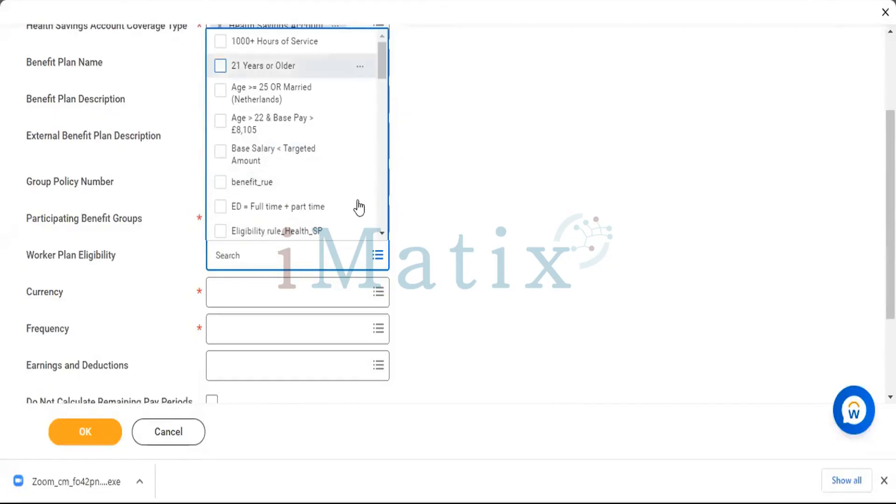
{"action": "left_click", "coordinate": [569, 288]}
{"action": "scroll", "coordinate": [567, 287], "scroll_direction": "down", "scroll_amount": 2}
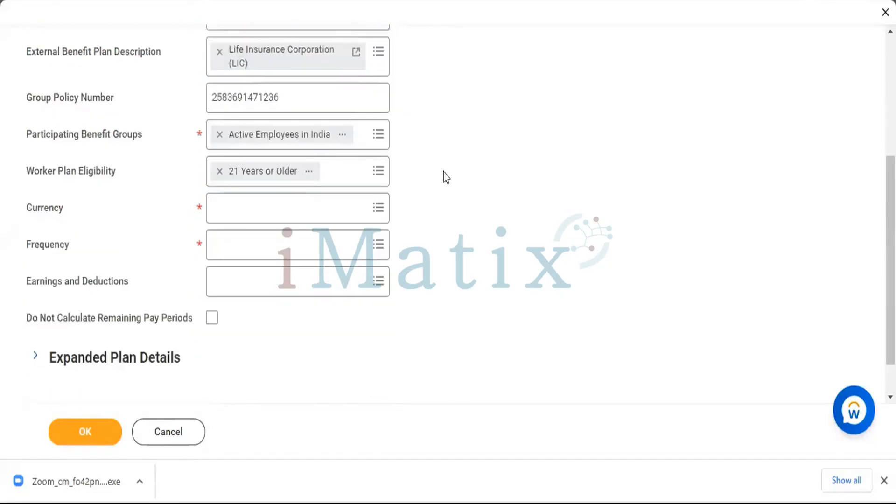
Set the benefit plan's currency to INR.
{"action": "scroll", "coordinate": [378, 168], "scroll_direction": "down", "scroll_amount": 1}
{"action": "left_click", "coordinate": [345, 163]}
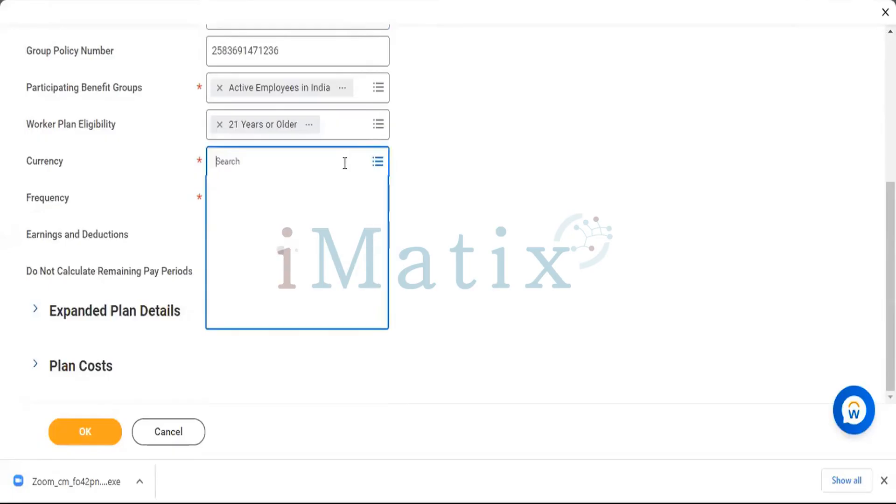
{"action": "type", "text": "IND"}
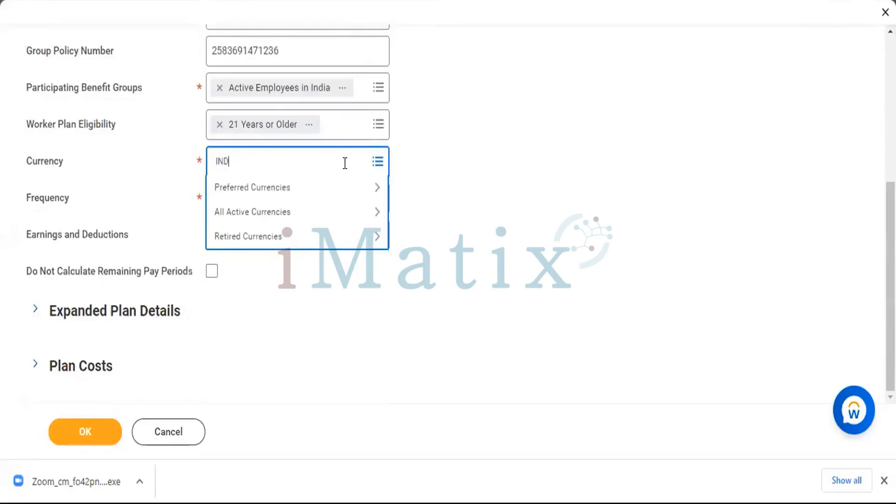
{"action": "key", "text": "BackSpace"}
{"action": "type", "text": "R"}
{"action": "key", "text": "Return"}
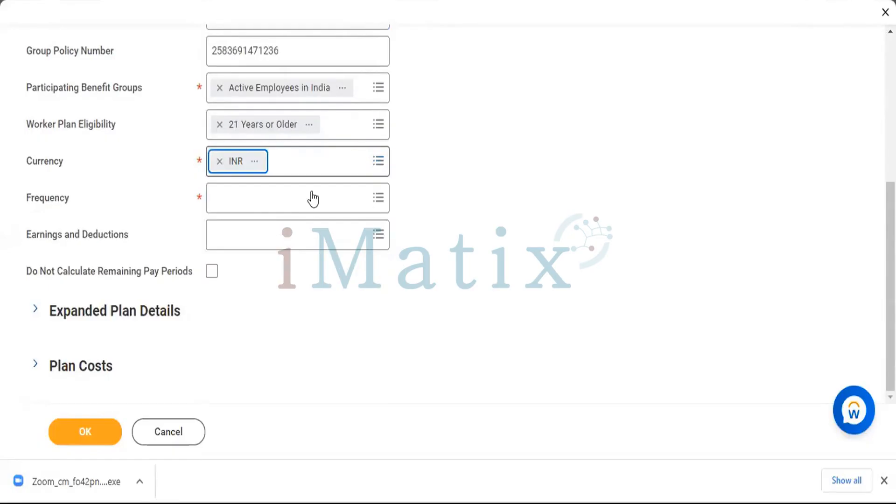
Set the benefit plan's frequency to Monthly.
{"action": "left_click", "coordinate": [309, 192]}
{"action": "left_click", "coordinate": [309, 192]}
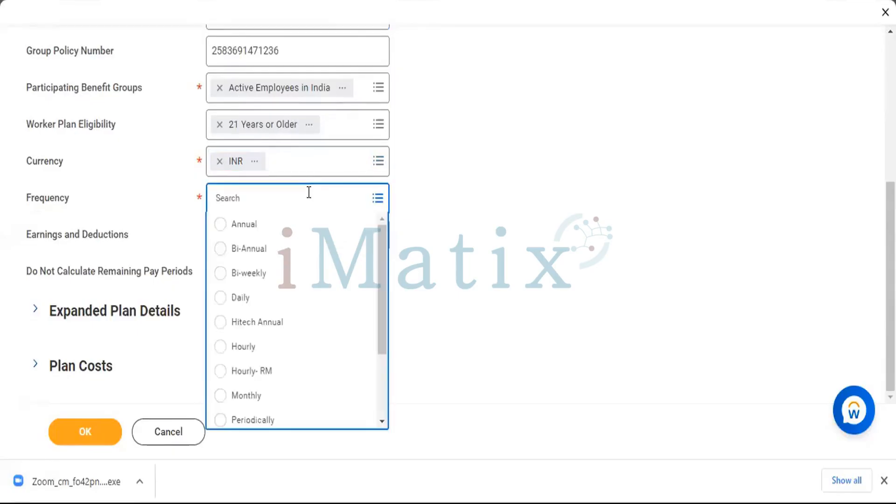
{"action": "left_click", "coordinate": [214, 399]}
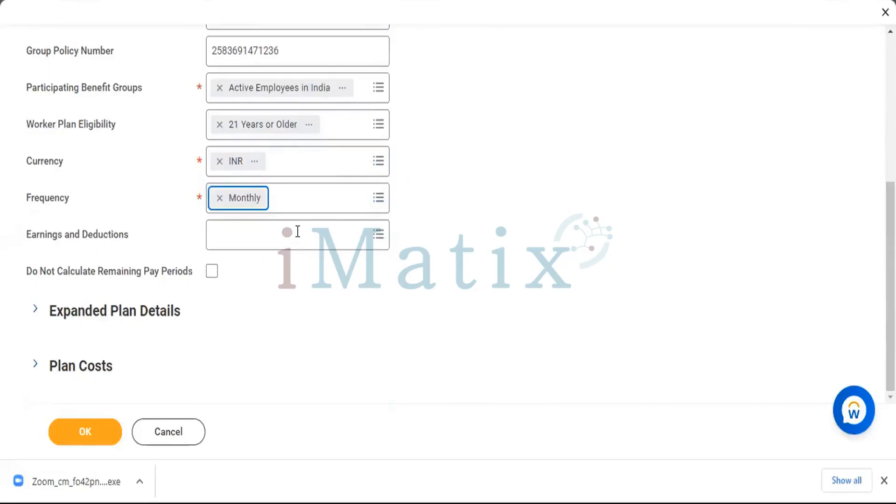
Search the earnings and deductions for "Ben" and assign Health Care Taxable Benefit (PI) to the plan.
{"action": "left_click", "coordinate": [297, 232]}
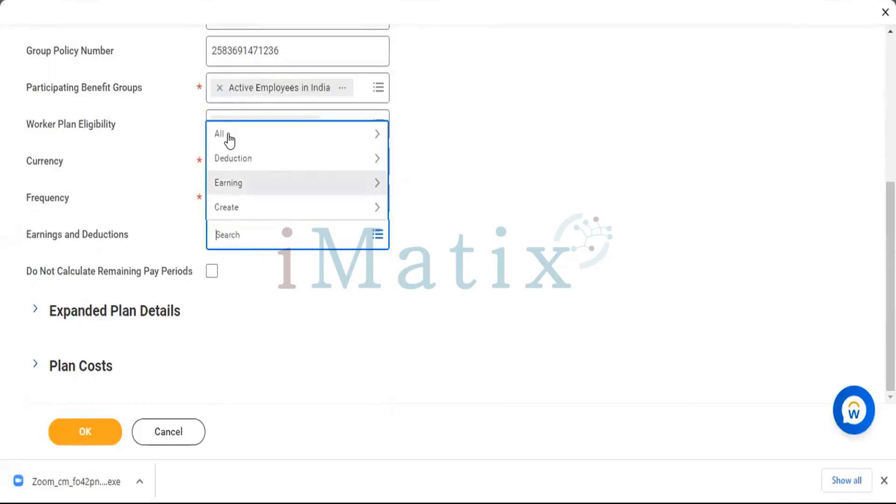
{"action": "left_click", "coordinate": [229, 135]}
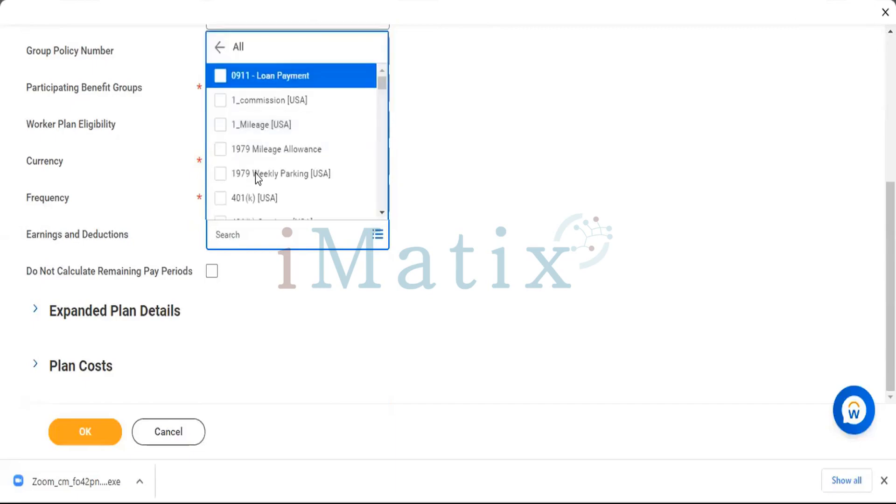
{"action": "scroll", "coordinate": [256, 173], "scroll_direction": "down", "scroll_amount": 3}
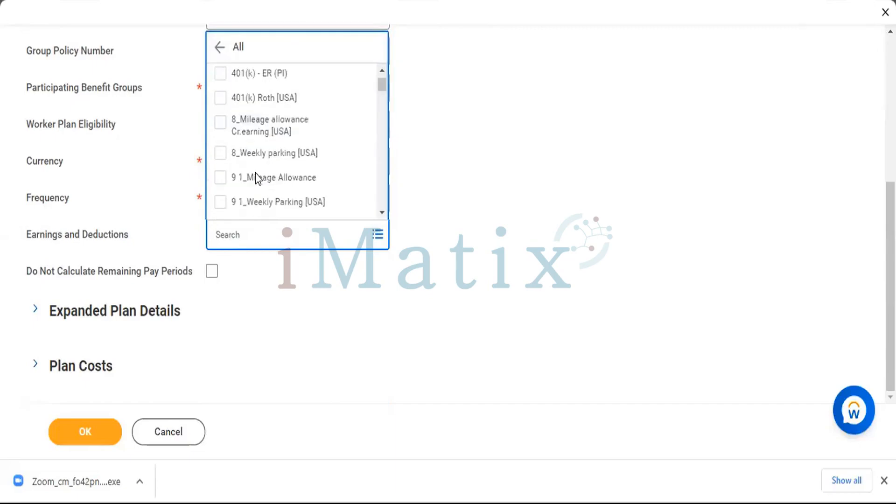
{"action": "scroll", "coordinate": [256, 172], "scroll_direction": "down", "scroll_amount": 3}
{"action": "scroll", "coordinate": [256, 173], "scroll_direction": "down", "scroll_amount": 3}
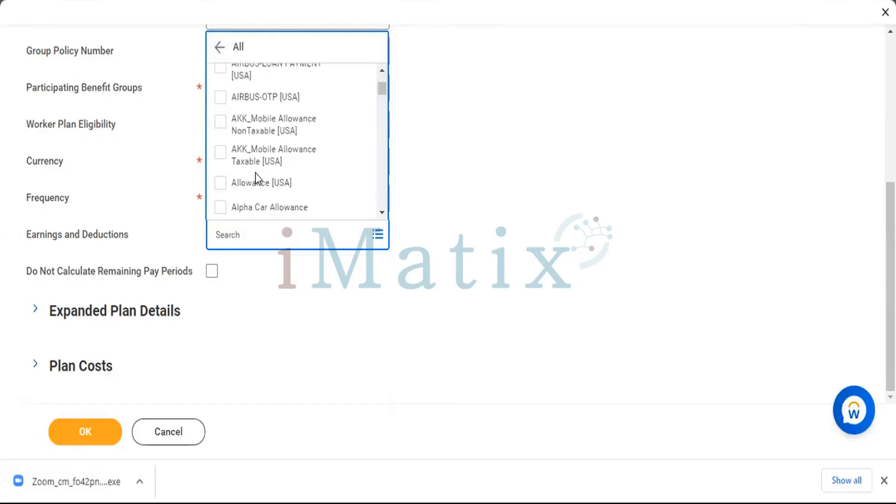
{"action": "scroll", "coordinate": [255, 178], "scroll_direction": "down", "scroll_amount": 2}
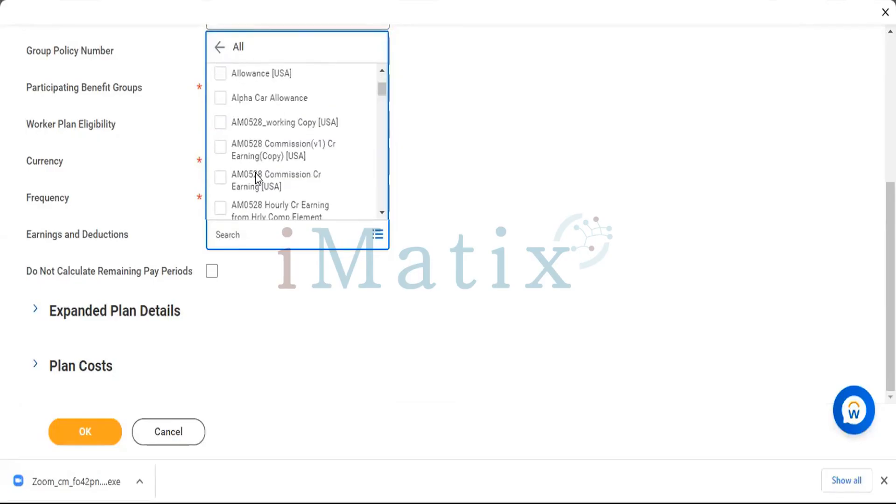
{"action": "scroll", "coordinate": [256, 174], "scroll_direction": "down", "scroll_amount": 3}
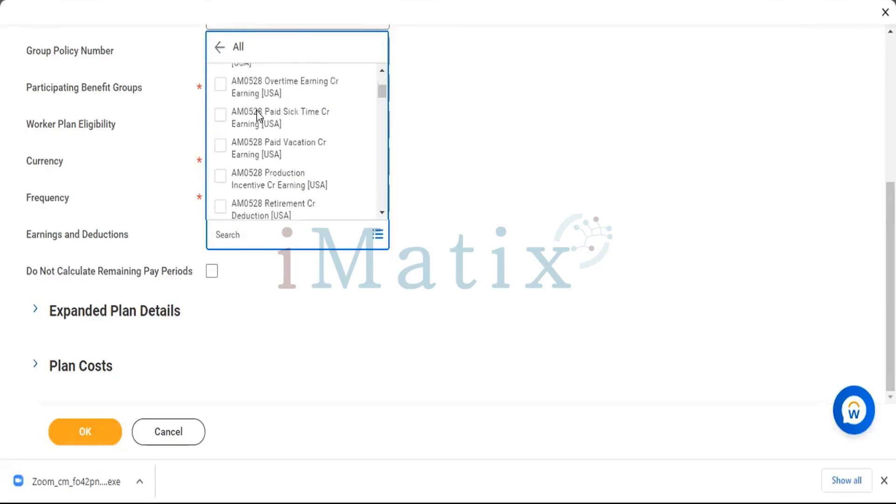
{"action": "left_click", "coordinate": [262, 244]}
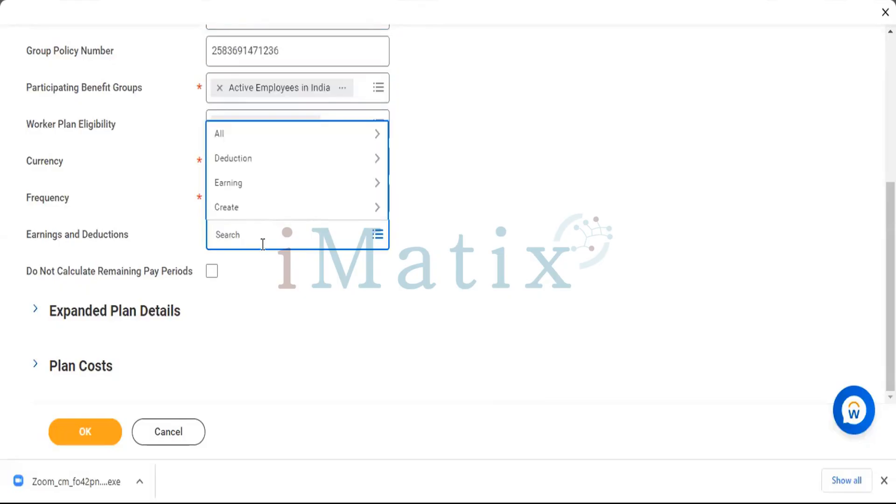
{"action": "type", "text": "Ben"}
{"action": "key", "text": "Return"}
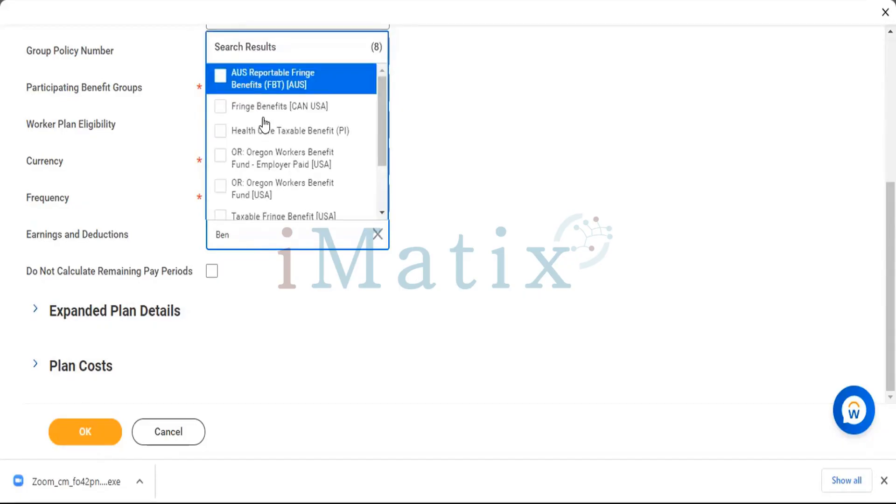
{"action": "left_click", "coordinate": [214, 136]}
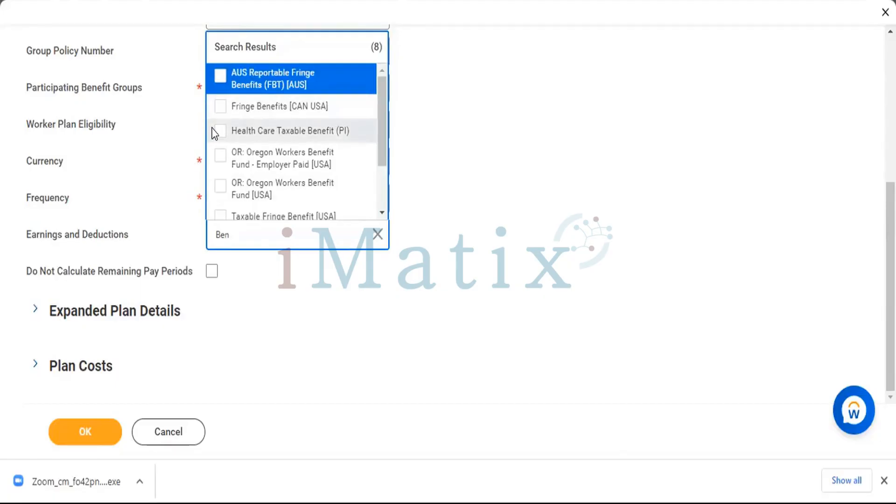
{"action": "left_click", "coordinate": [542, 247]}
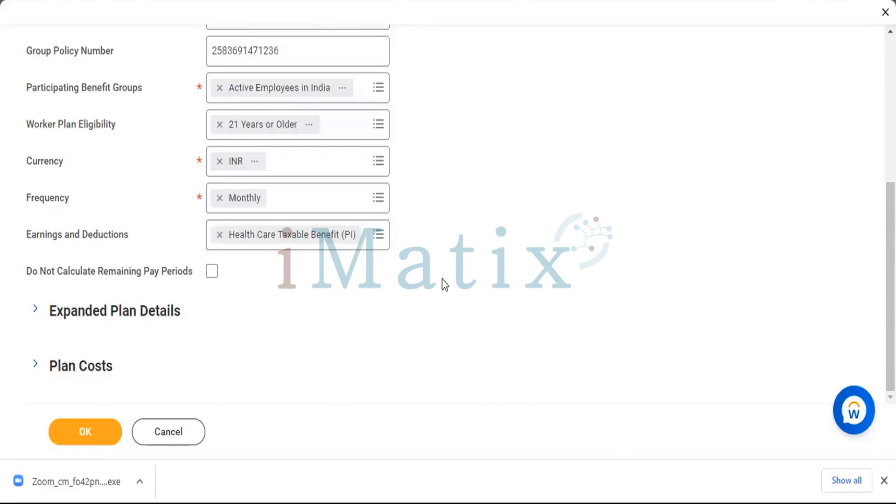
Enable Do Not Calculate Remaining Pay Periods and enter "Plan Details" as the additional information text of the expanded plan details.
{"action": "left_click", "coordinate": [210, 271]}
{"action": "left_click", "coordinate": [117, 312]}
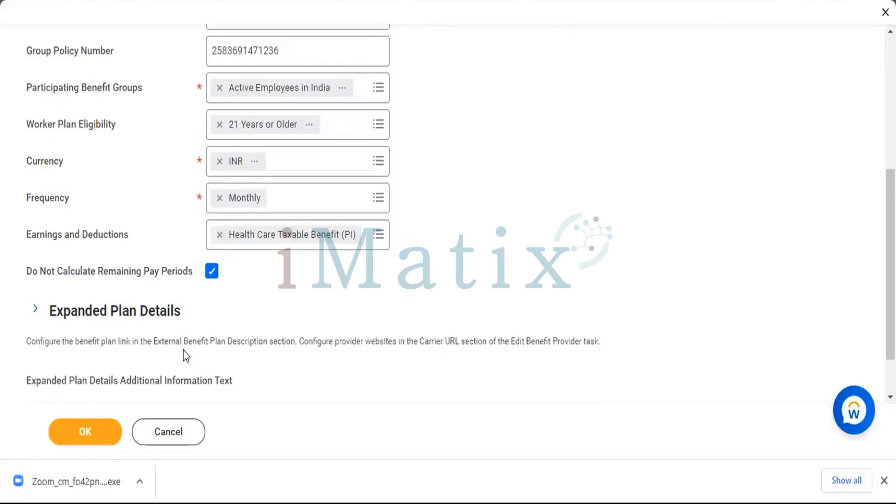
{"action": "scroll", "coordinate": [183, 356], "scroll_direction": "down", "scroll_amount": 2}
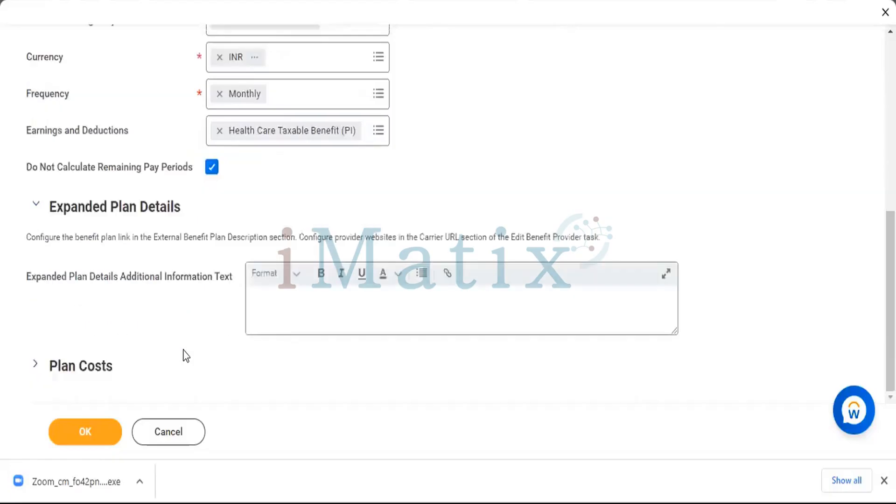
{"action": "left_click", "coordinate": [300, 292]}
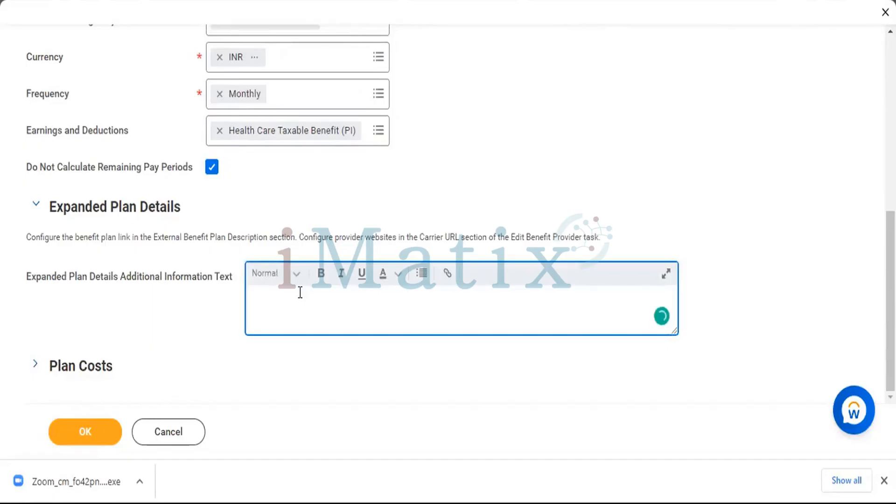
{"action": "type", "text": "Plan Details"}
Expand the plan costs and assign Active Employees in India as the participating benefit group of the cost row.
{"action": "left_click", "coordinate": [174, 312]}
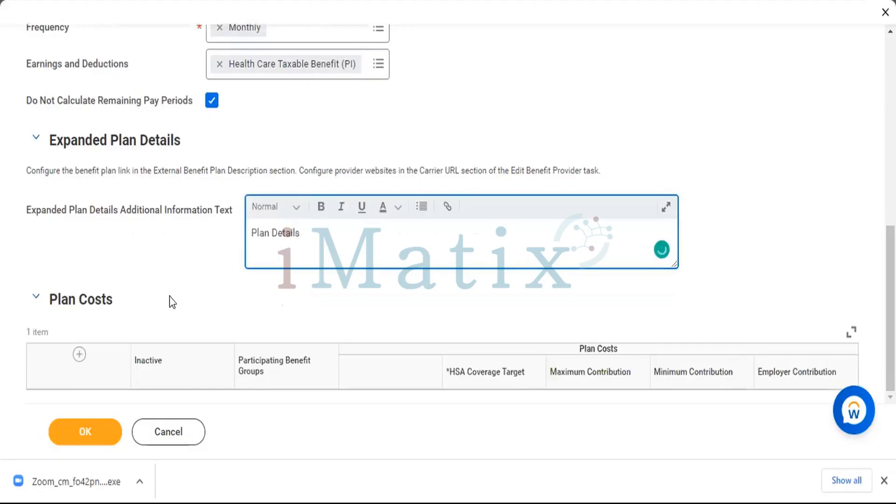
{"action": "scroll", "coordinate": [170, 301], "scroll_direction": "down", "scroll_amount": 4}
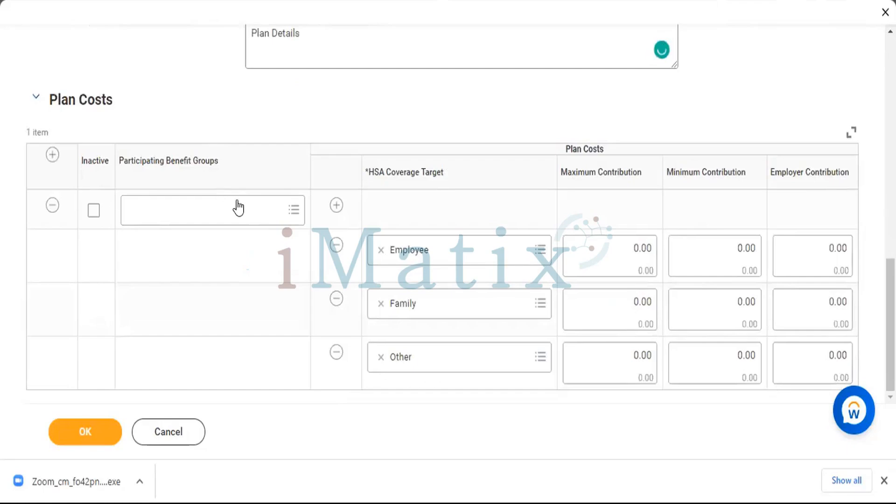
{"action": "left_click", "coordinate": [238, 201]}
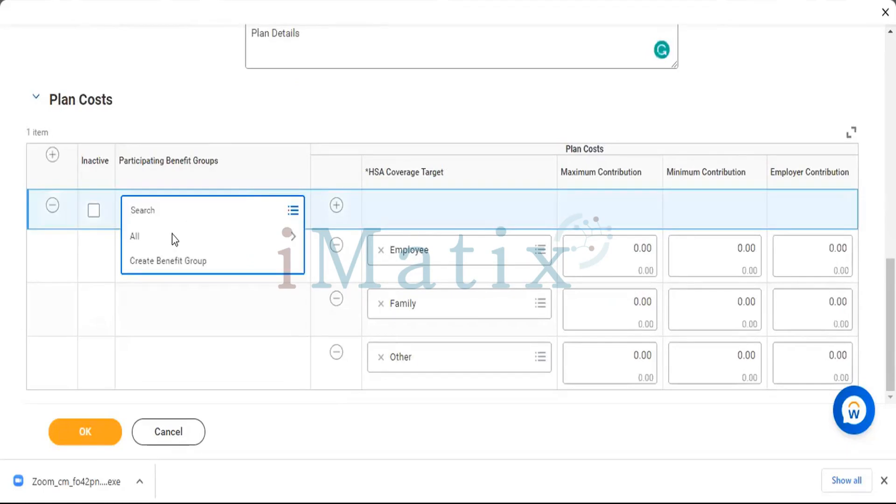
{"action": "left_click", "coordinate": [175, 238]}
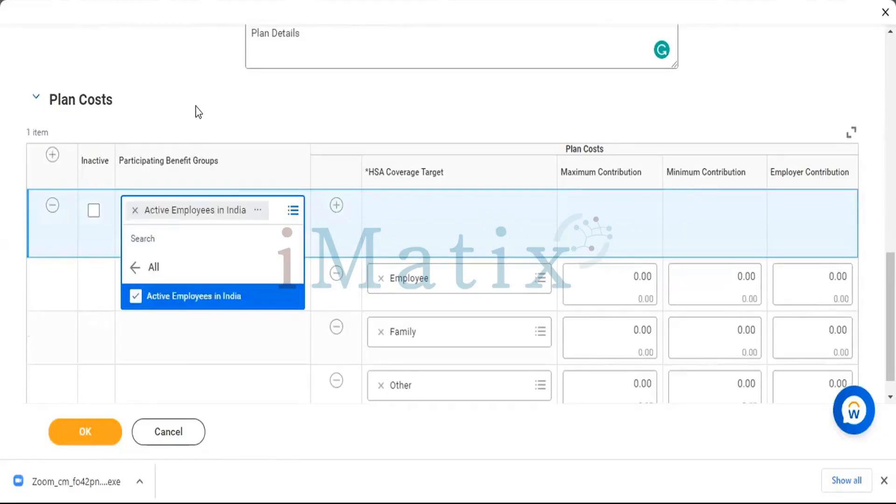
{"action": "left_click", "coordinate": [195, 106]}
Review all Create Benefit Plan entries, from the coverage type and plan description through the expanded details and plan costs.
{"action": "scroll", "coordinate": [299, 282], "scroll_direction": "up", "scroll_amount": 1}
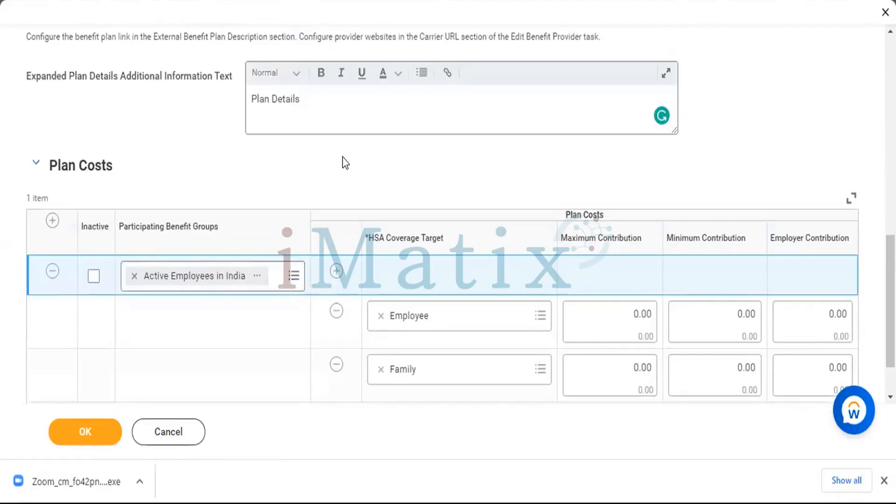
{"action": "scroll", "coordinate": [345, 163], "scroll_direction": "up", "scroll_amount": 4}
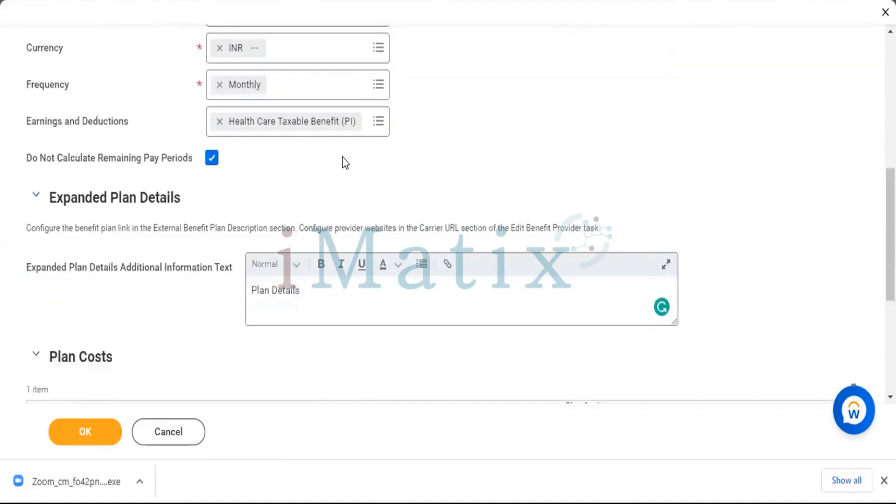
{"action": "scroll", "coordinate": [345, 163], "scroll_direction": "up", "scroll_amount": 10}
{"action": "scroll", "coordinate": [373, 140], "scroll_direction": "down", "scroll_amount": 1}
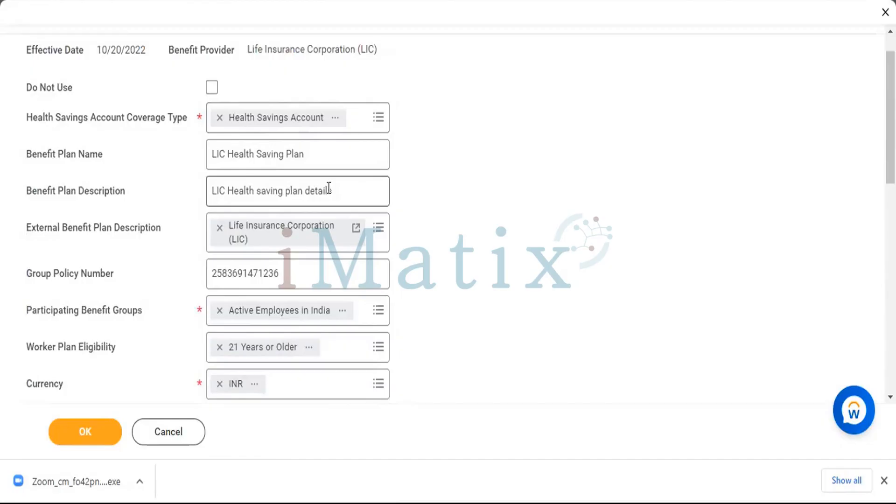
{"action": "scroll", "coordinate": [327, 203], "scroll_direction": "down", "scroll_amount": 1}
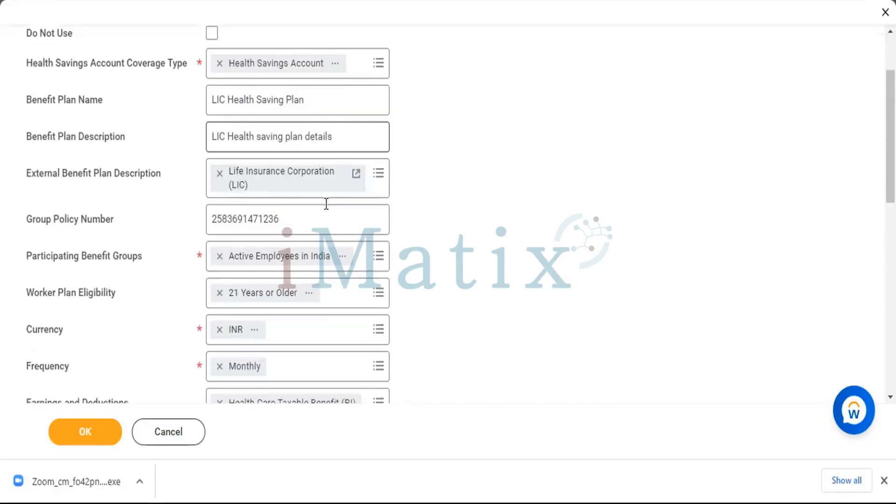
{"action": "scroll", "coordinate": [327, 204], "scroll_direction": "down", "scroll_amount": 1}
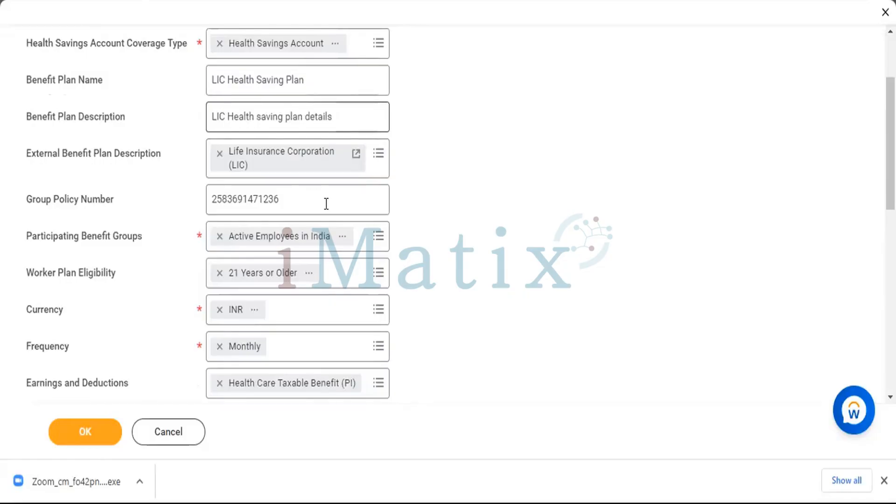
{"action": "left_click", "coordinate": [584, 261]}
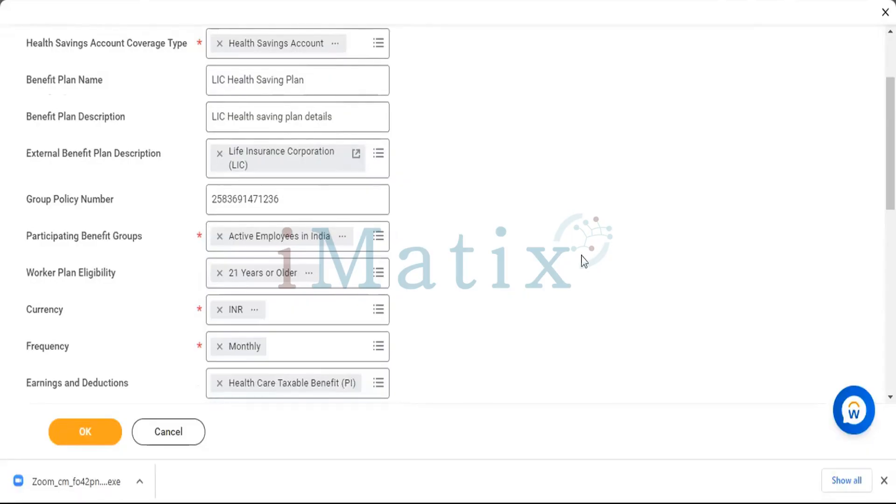
{"action": "scroll", "coordinate": [581, 254], "scroll_direction": "down", "scroll_amount": 5}
{"action": "scroll", "coordinate": [486, 390], "scroll_direction": "down", "scroll_amount": 6}
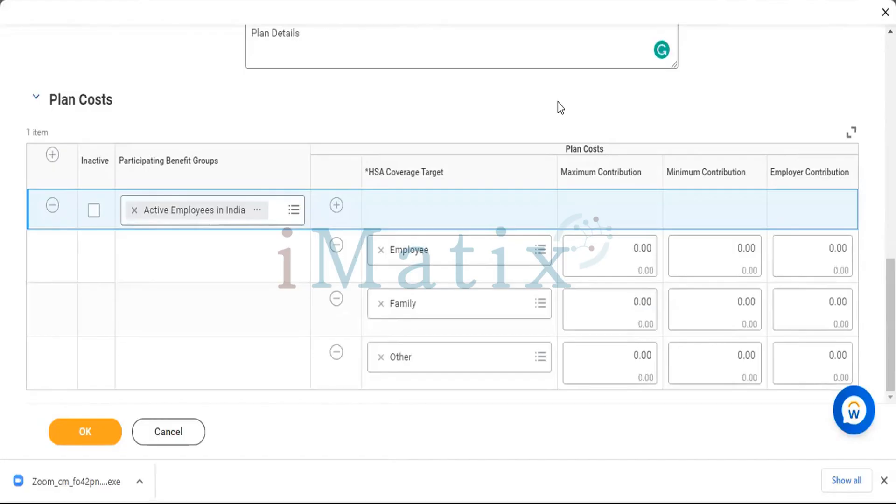
{"action": "scroll", "coordinate": [558, 102], "scroll_direction": "up", "scroll_amount": 10}
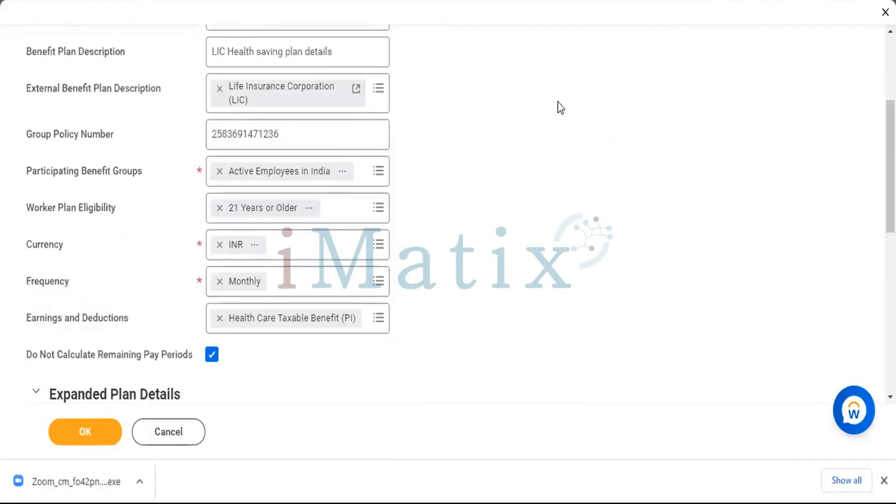
{"action": "scroll", "coordinate": [558, 108], "scroll_direction": "up", "scroll_amount": 3}
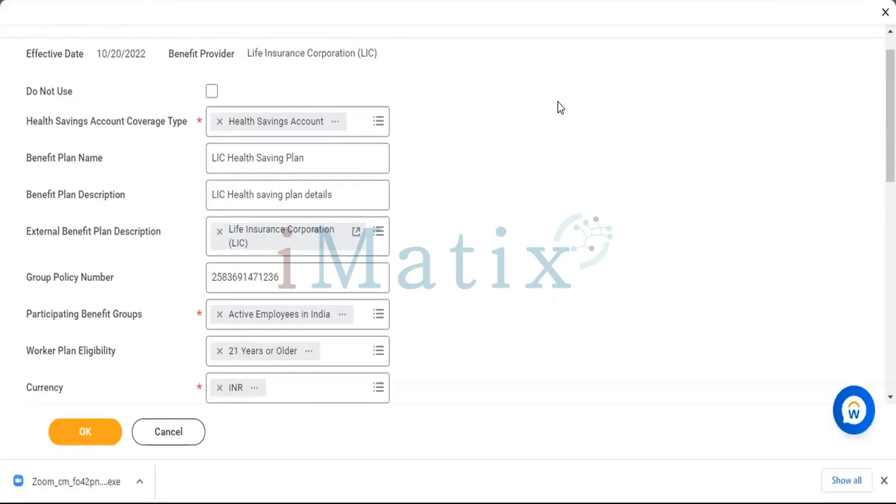
{"action": "scroll", "coordinate": [559, 103], "scroll_direction": "down", "scroll_amount": 7}
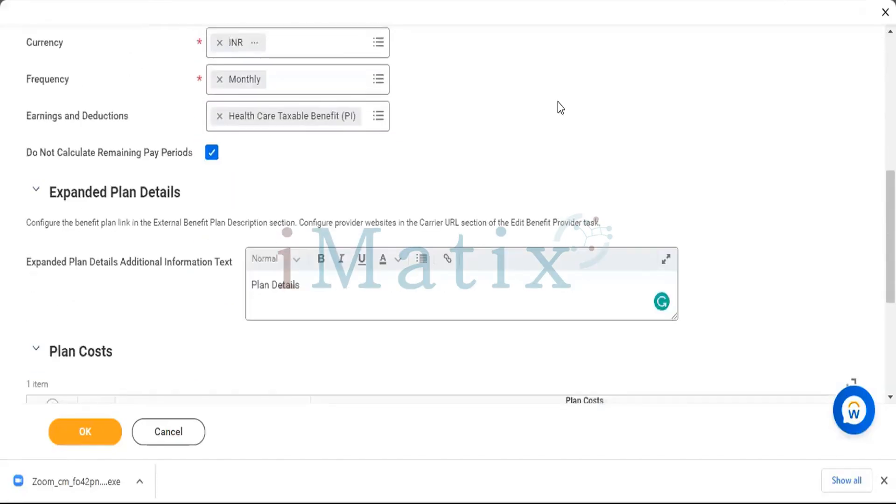
{"action": "scroll", "coordinate": [453, 106], "scroll_direction": "down", "scroll_amount": 2}
{"action": "scroll", "coordinate": [453, 106], "scroll_direction": "up", "scroll_amount": 5}
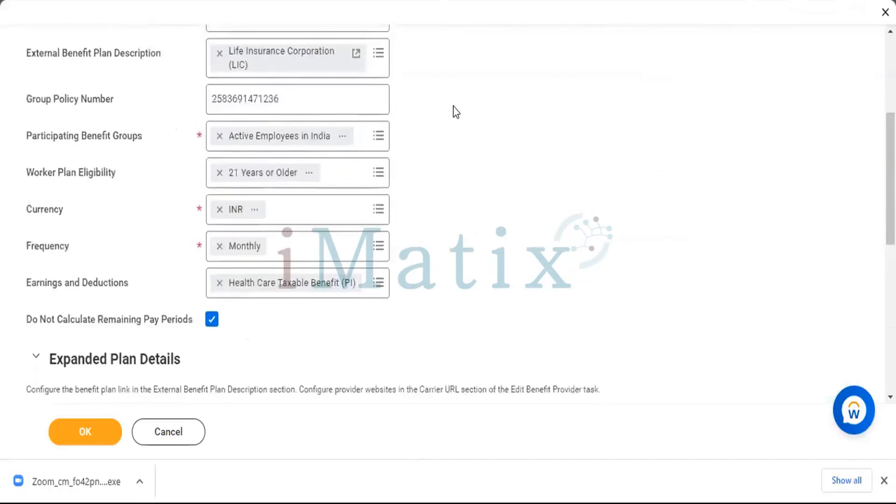
{"action": "scroll", "coordinate": [453, 106], "scroll_direction": "up", "scroll_amount": 1}
{"action": "left_click", "coordinate": [304, 61]}
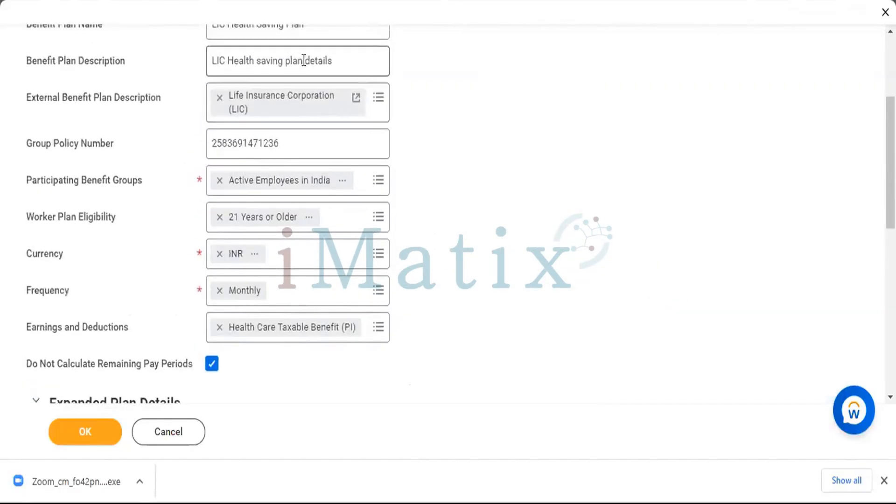
{"action": "triple_click", "coordinate": [304, 61]}
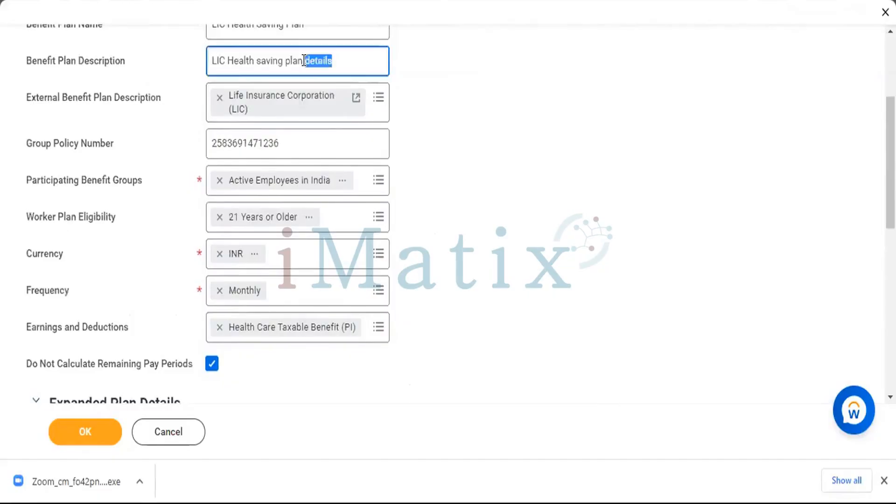
{"action": "left_click", "coordinate": [483, 174]}
Check the plan costs once more and submit the Create Benefit Plan form.
{"action": "scroll", "coordinate": [484, 174], "scroll_direction": "down", "scroll_amount": 5}
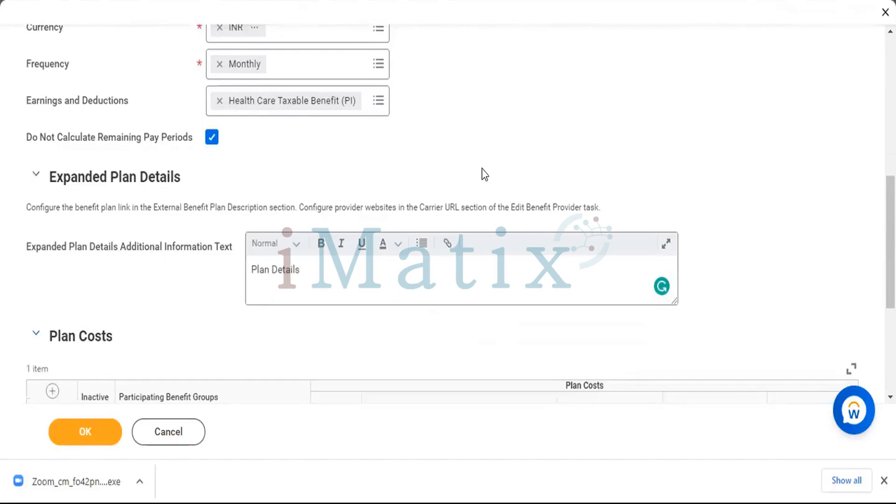
{"action": "scroll", "coordinate": [484, 175], "scroll_direction": "down", "scroll_amount": 5}
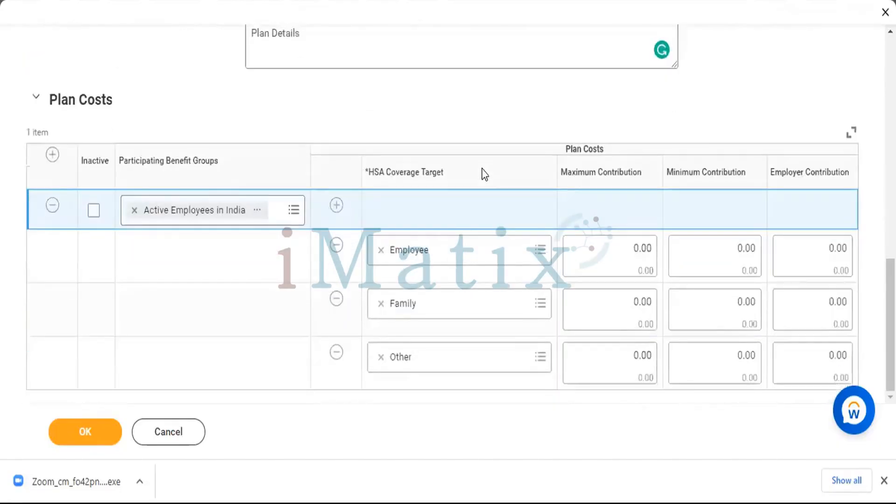
{"action": "scroll", "coordinate": [484, 174], "scroll_direction": "up", "scroll_amount": 10}
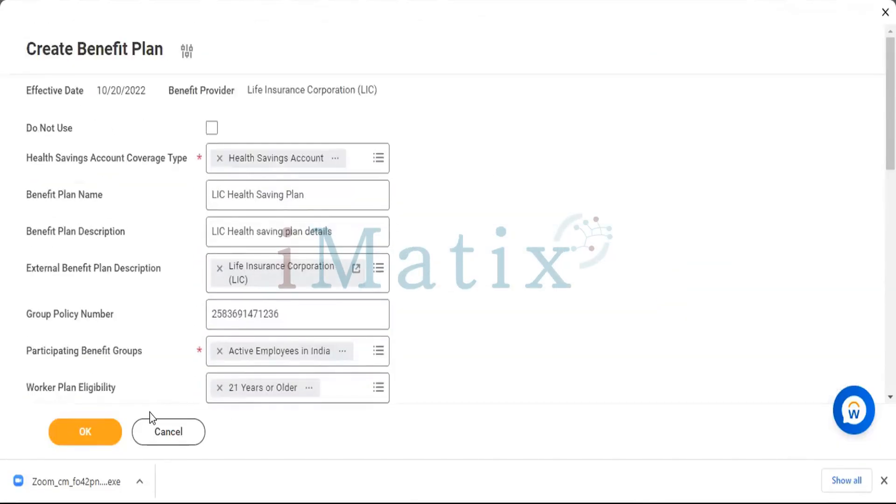
{"action": "left_click", "coordinate": [79, 431]}
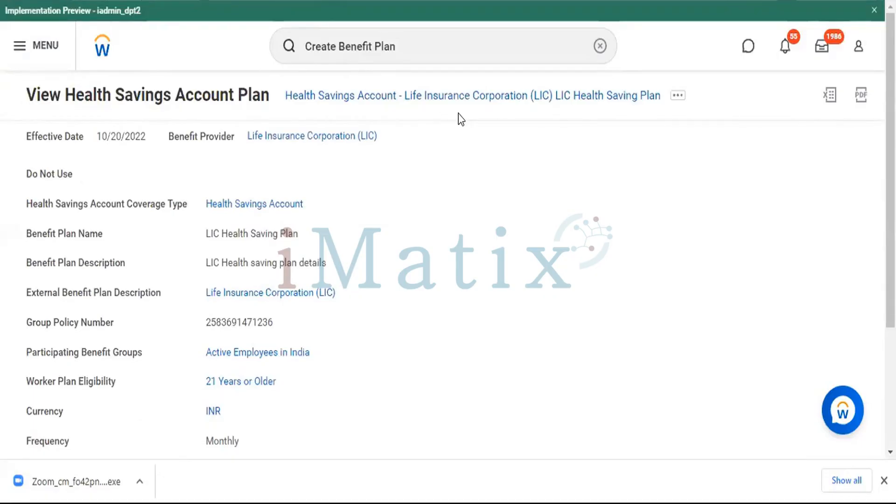
Examine the saved health savings account plan's details and dismiss the browser's download bar.
{"action": "scroll", "coordinate": [552, 132], "scroll_direction": "down", "scroll_amount": 4}
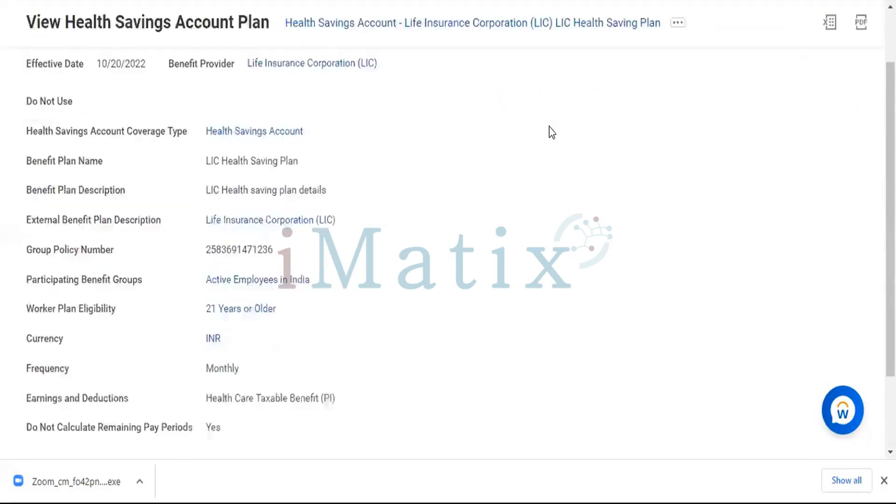
{"action": "scroll", "coordinate": [541, 136], "scroll_direction": "up", "scroll_amount": 4}
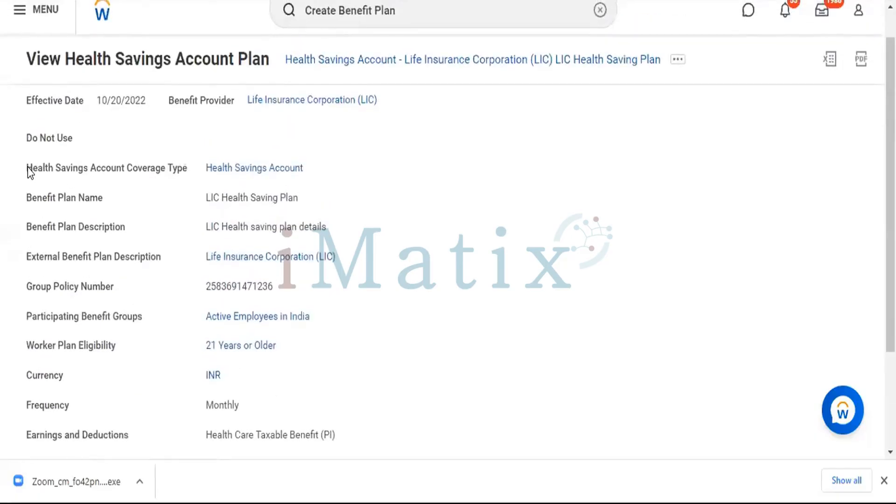
{"action": "left_click_drag", "start_coordinate": [28, 168], "coordinate": [452, 455]}
{"action": "left_click", "coordinate": [461, 360]}
{"action": "scroll", "coordinate": [461, 360], "scroll_direction": "down", "scroll_amount": 2}
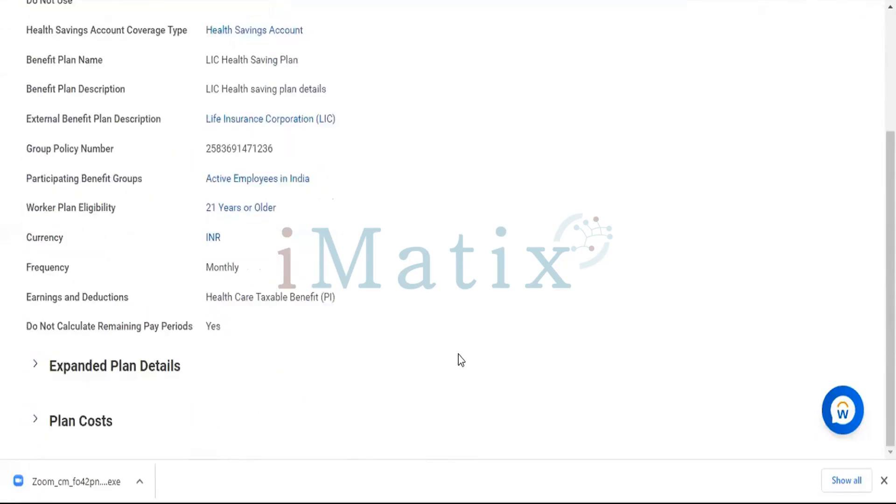
{"action": "scroll", "coordinate": [450, 333], "scroll_direction": "up", "scroll_amount": 4}
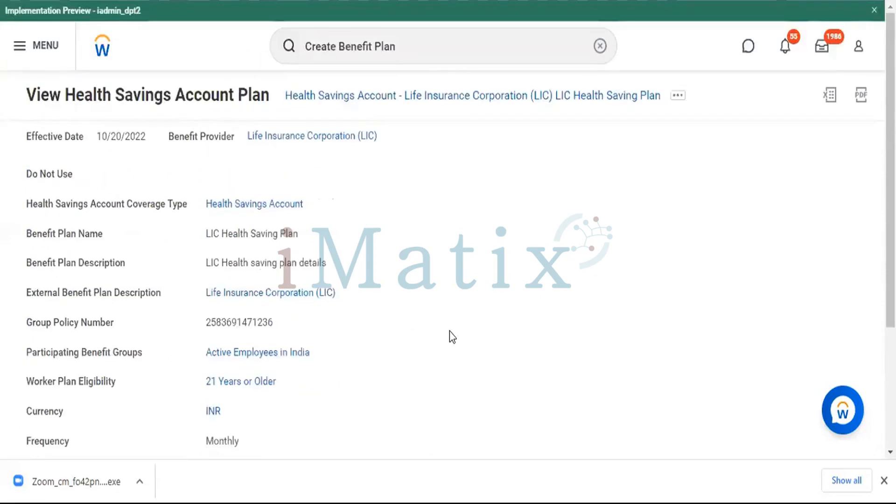
{"action": "scroll", "coordinate": [452, 336], "scroll_direction": "down", "scroll_amount": 4}
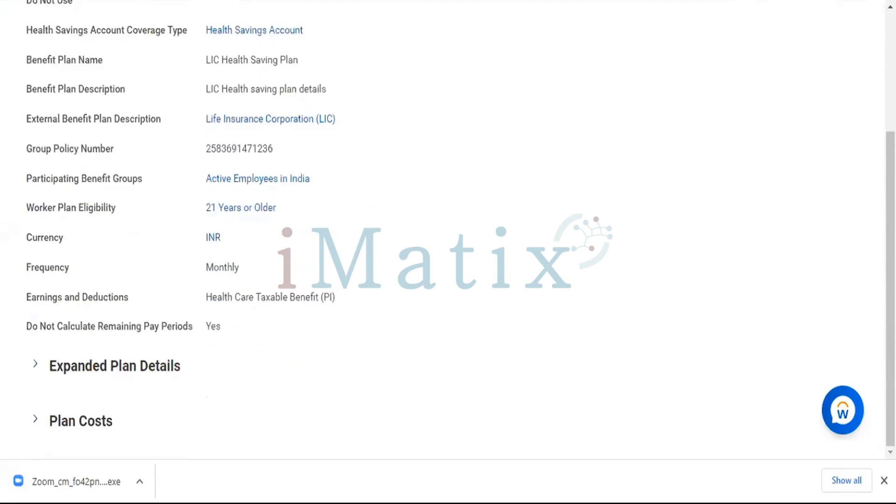
{"action": "left_click", "coordinate": [883, 480]}
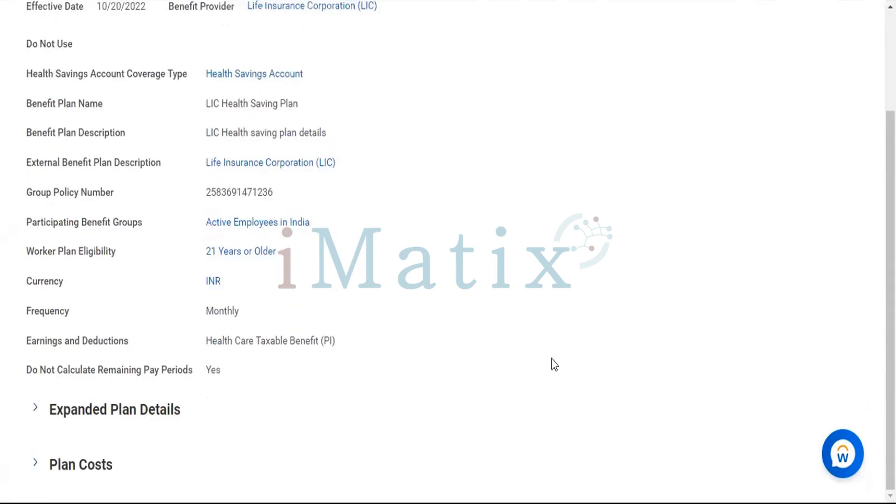
{"action": "scroll", "coordinate": [554, 364], "scroll_direction": "up", "scroll_amount": 3}
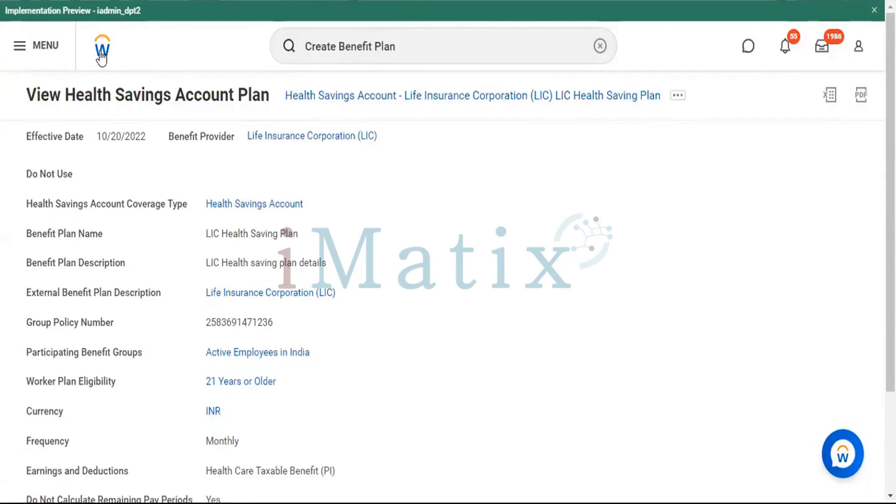
Export the health savings account plan view to Excel.
{"action": "left_click", "coordinate": [830, 103]}
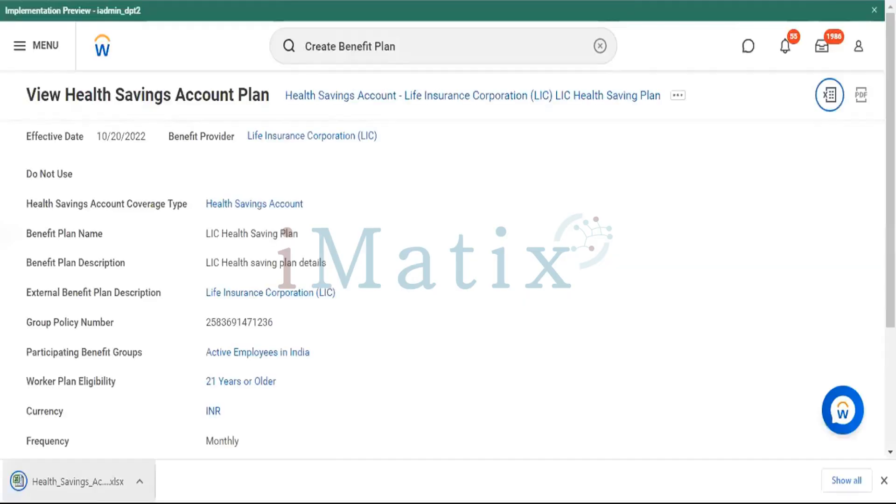
{"action": "left_click", "coordinate": [89, 483]}
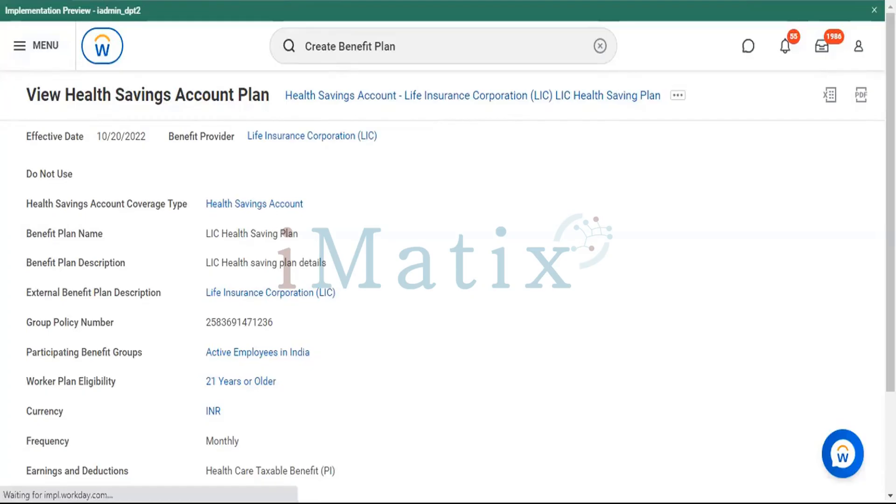
Switch to the Compensation.Note Data file in Notepad and highlight the plan list and the Compensation Grade section for review.
{"action": "key", "text": "alt+Tab"}
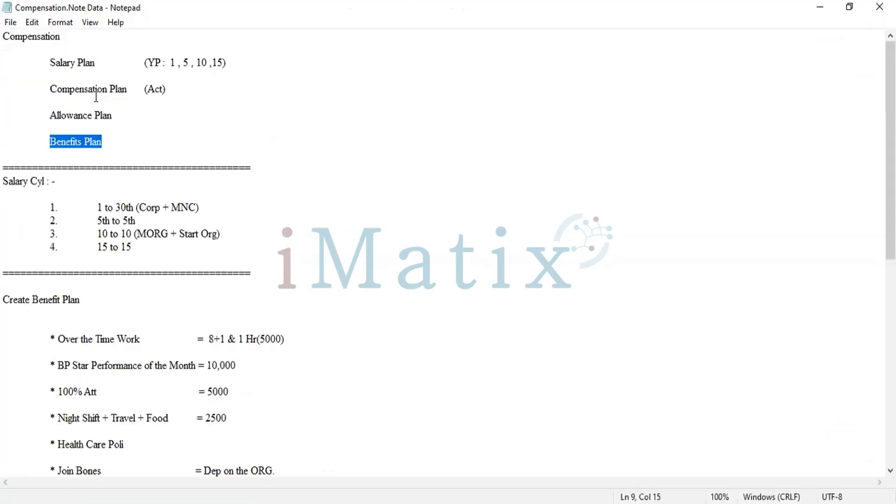
{"action": "left_click", "coordinate": [96, 97]}
{"action": "left_click_drag", "start_coordinate": [38, 57], "coordinate": [166, 146]}
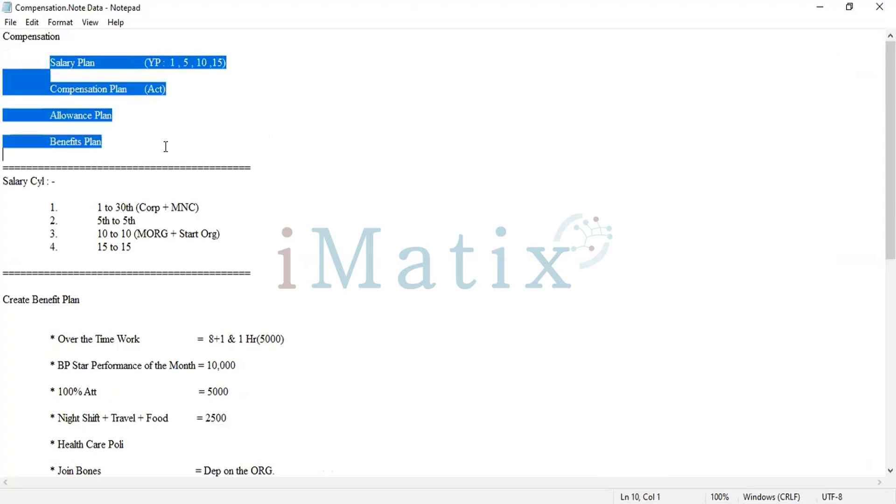
{"action": "left_click", "coordinate": [165, 146]}
{"action": "scroll", "coordinate": [166, 147], "scroll_direction": "down", "scroll_amount": 9}
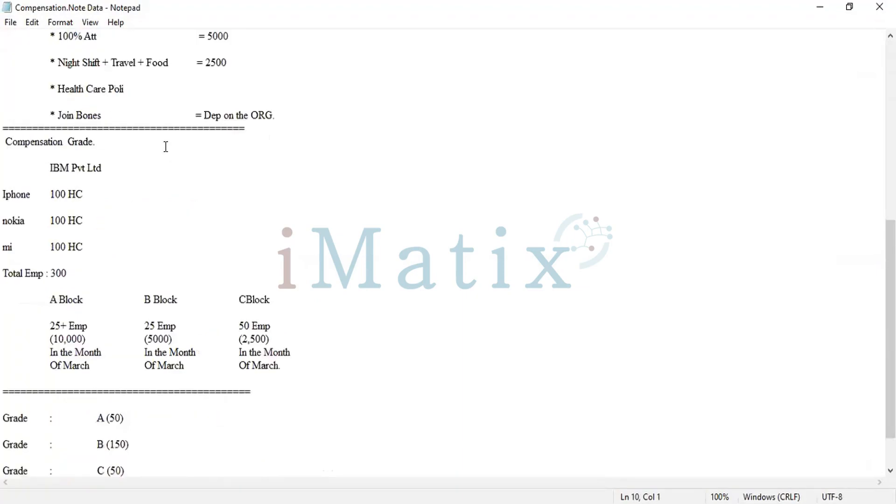
{"action": "scroll", "coordinate": [166, 147], "scroll_direction": "down", "scroll_amount": 1}
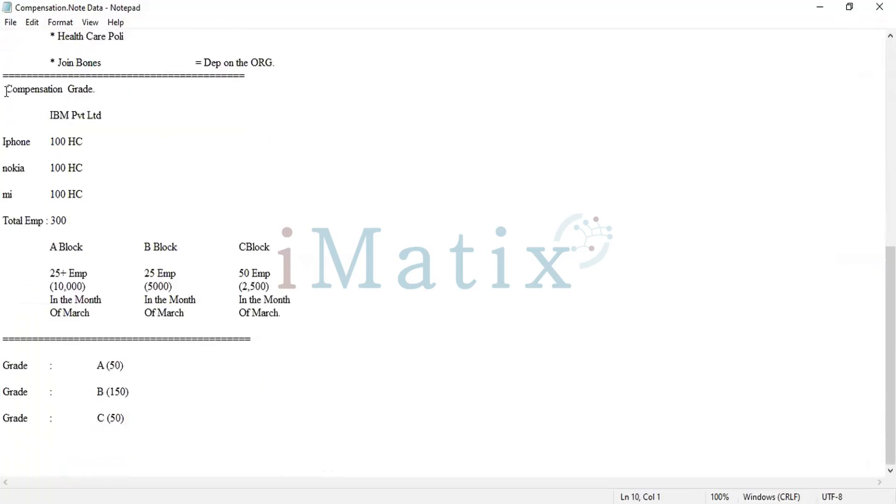
{"action": "left_click_drag", "start_coordinate": [6, 91], "coordinate": [360, 316]}
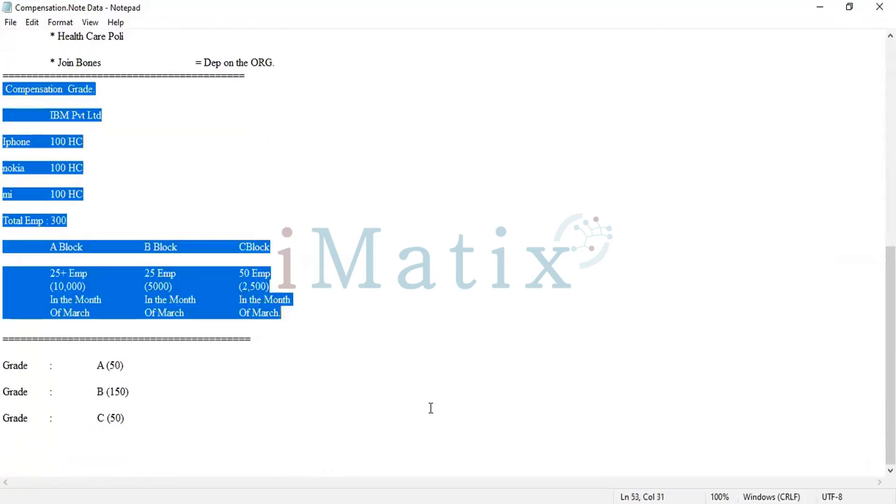
Review the Compensation Grade notes by highlighting the IBM Pvt Ltd heading and the Iphone, nokia and mi headcount lines.
{"action": "left_click", "coordinate": [434, 446], "text": "shift"}
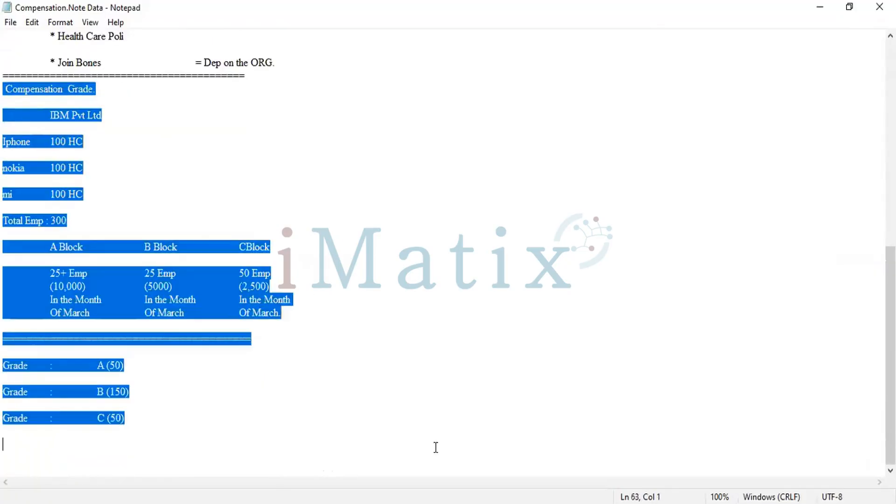
{"action": "left_click", "coordinate": [347, 319]}
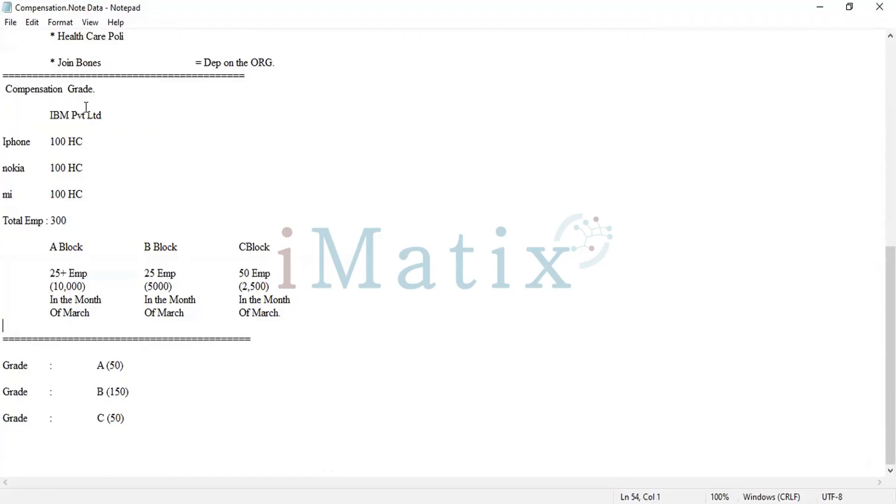
{"action": "left_click_drag", "start_coordinate": [50, 116], "coordinate": [121, 119]}
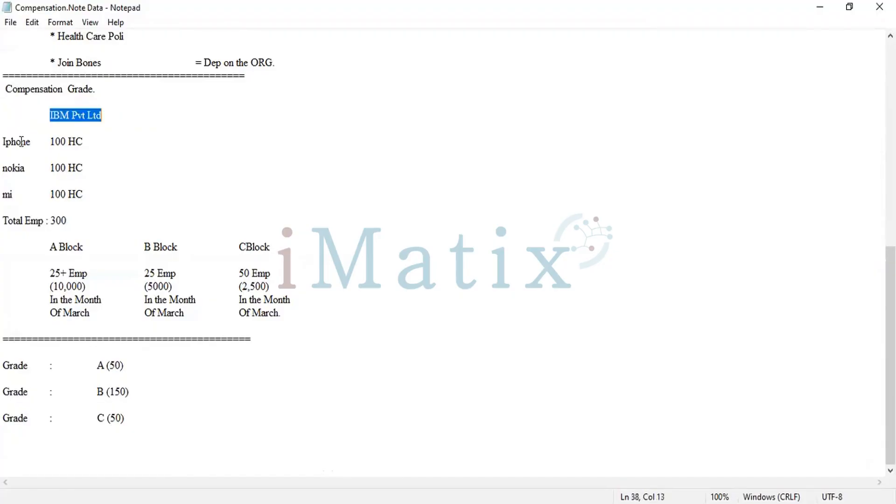
{"action": "left_click", "coordinate": [3, 142]}
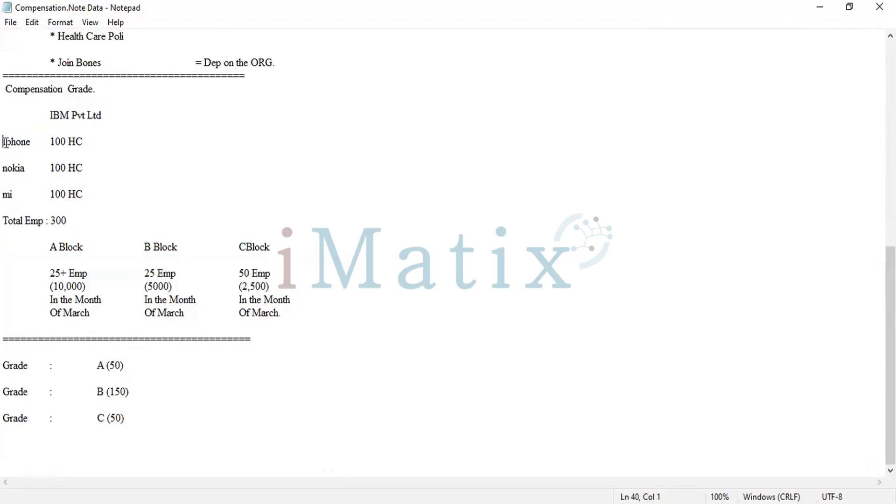
{"action": "left_click_drag", "start_coordinate": [5, 142], "coordinate": [109, 197]}
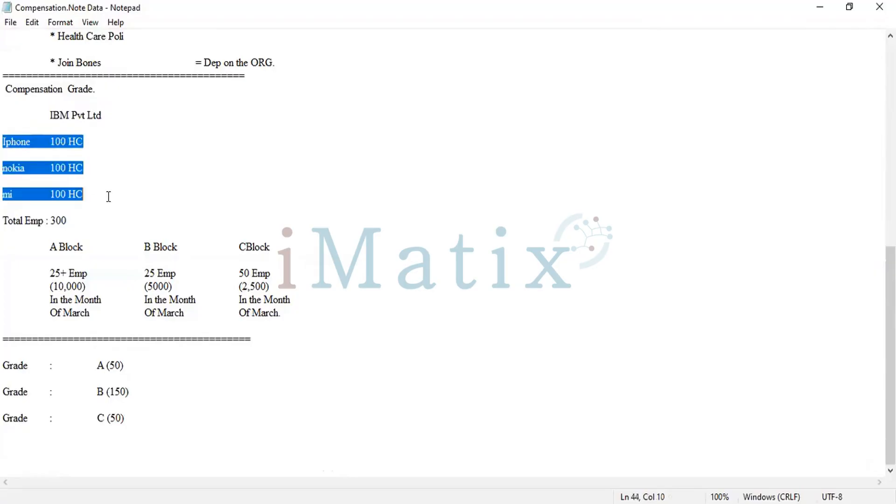
{"action": "left_click", "coordinate": [108, 196]}
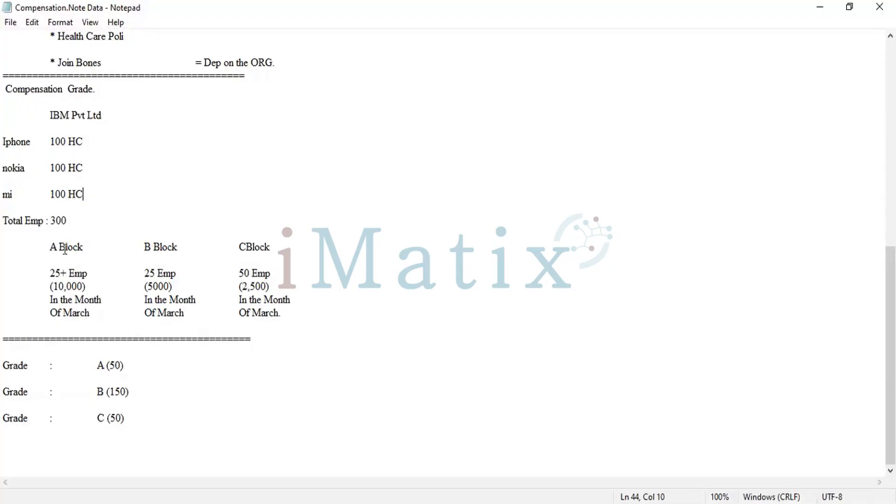
Highlight the Grade A, B and C lines, and the whole Compensation Grade section down to them, for review.
{"action": "left_click", "coordinate": [6, 364]}
{"action": "left_click_drag", "start_coordinate": [6, 364], "coordinate": [135, 428]}
{"action": "left_click", "coordinate": [136, 428]}
{"action": "left_click_drag", "start_coordinate": [4, 88], "coordinate": [148, 421]}
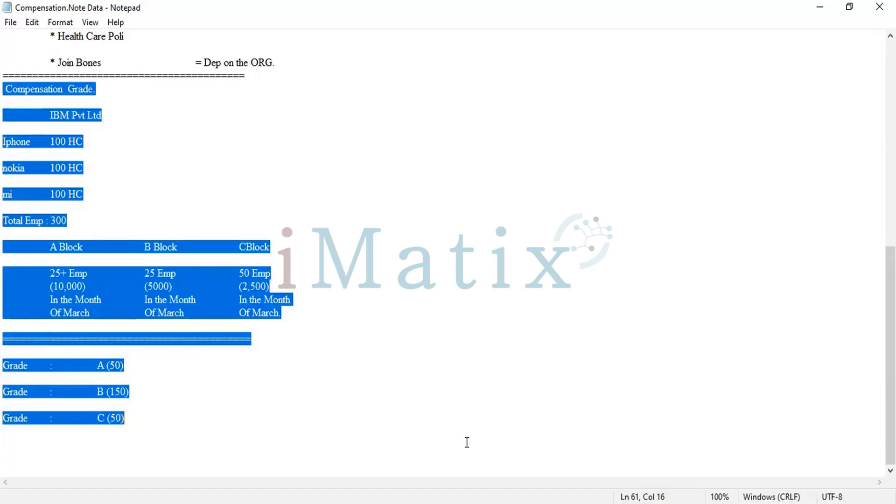
Switch to Workday, search for "Create Compensation Grade" and open that task.
{"action": "key", "text": "alt+Tab"}
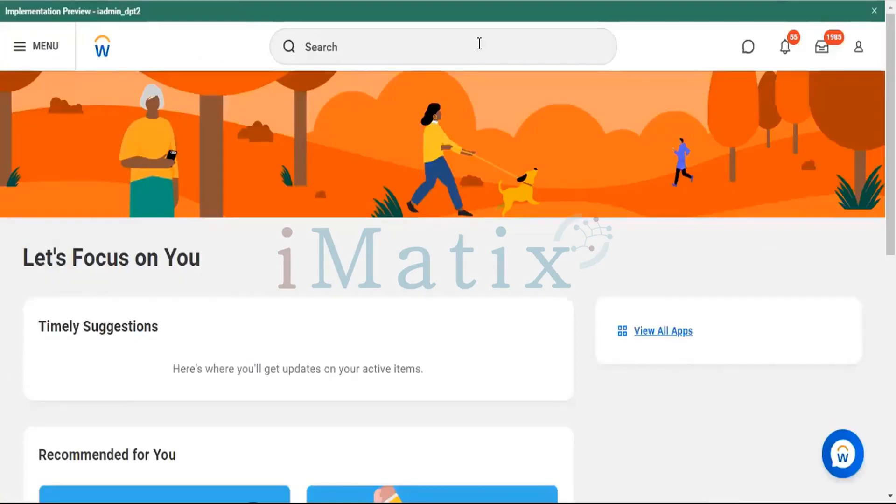
{"action": "left_click", "coordinate": [424, 45]}
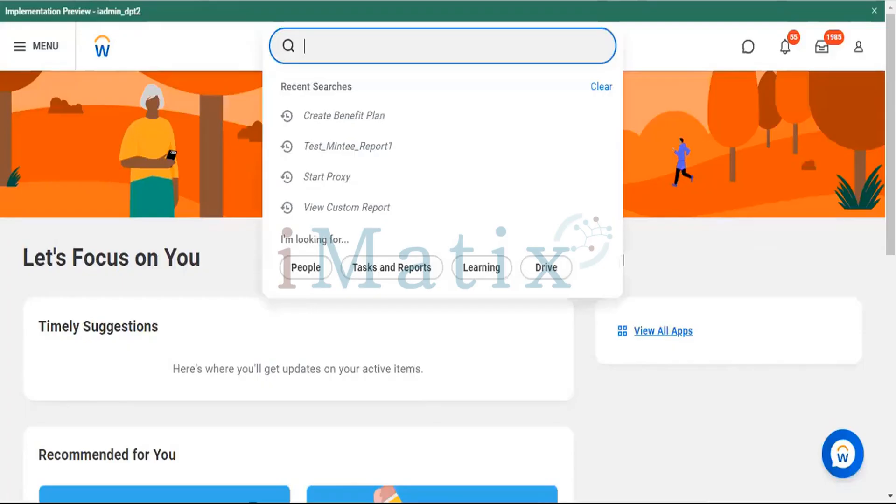
{"action": "key", "text": "alt+Tab"}
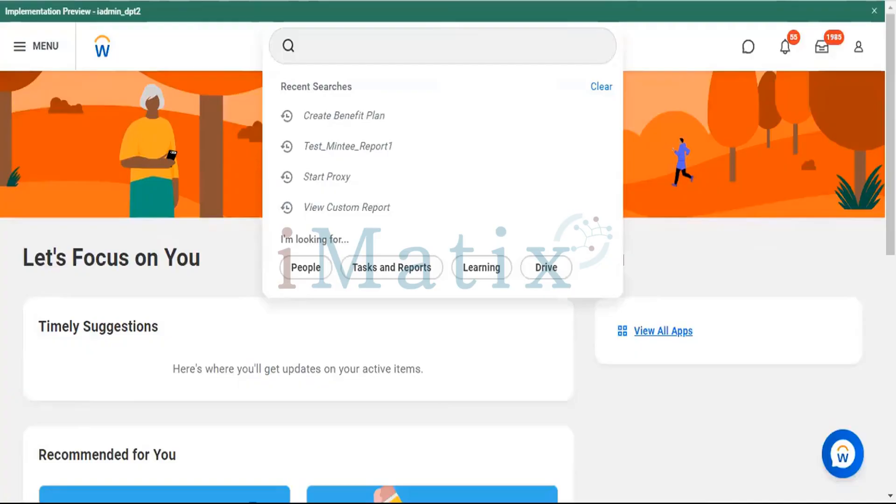
{"action": "left_click", "coordinate": [390, 62]}
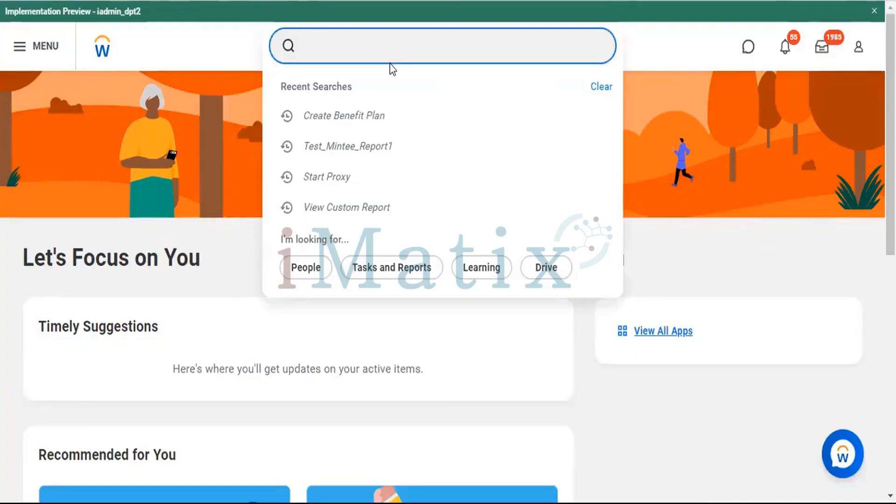
{"action": "type", "text": "Create "}
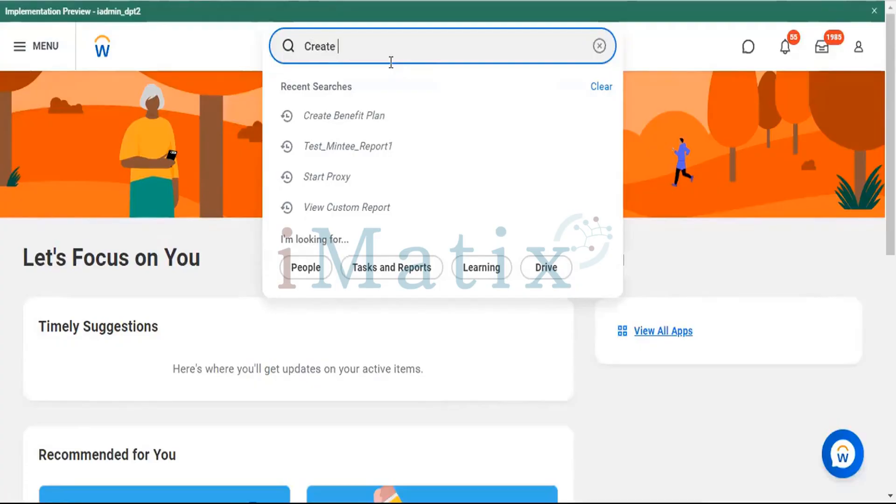
{"action": "type", "text": "Compensation  Grade"}
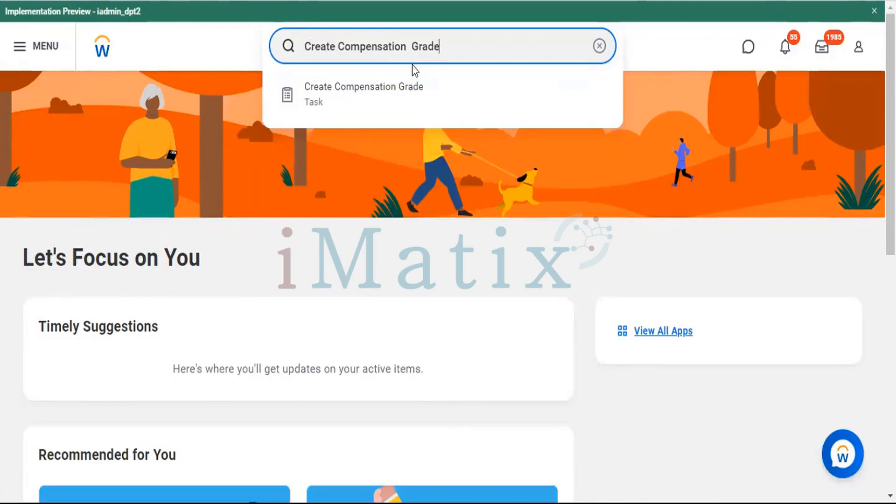
{"action": "left_click", "coordinate": [358, 95]}
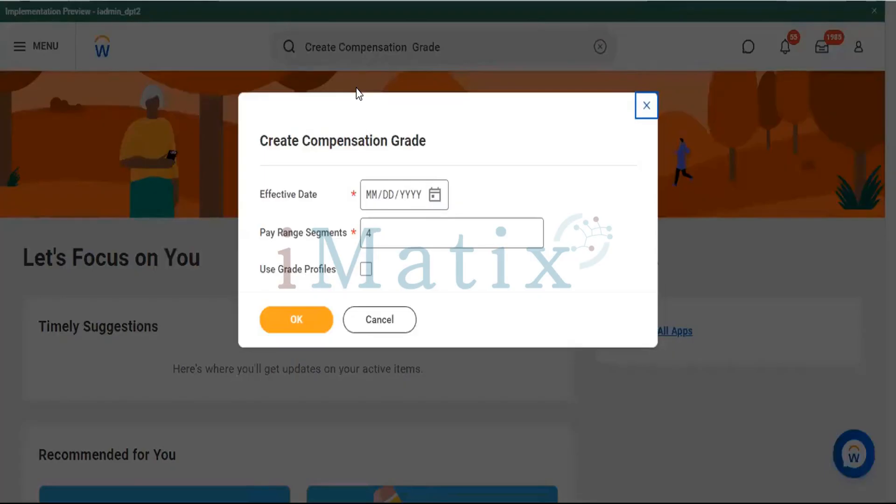
Set the compensation grade's effective date to 10/20/2022 with 5 pay range segments, enable Use Grade Profiles, and continue to the full form.
{"action": "left_click", "coordinate": [375, 200]}
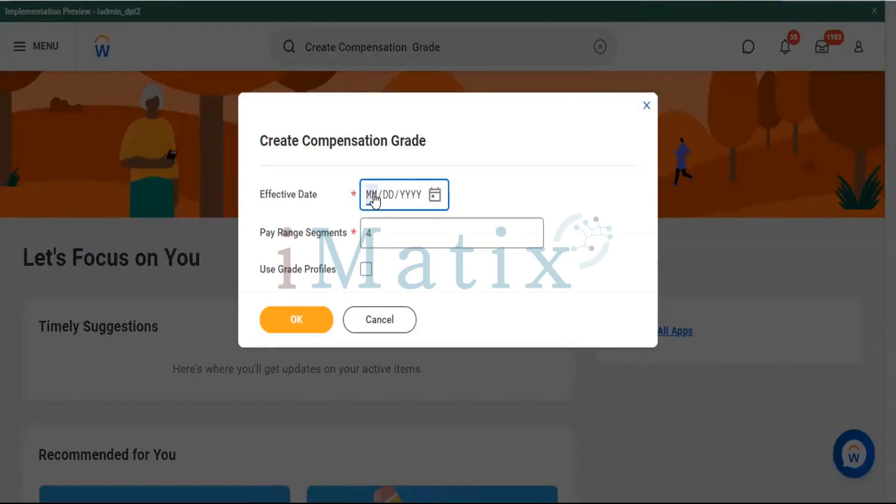
{"action": "type", "text": "10/20/2022"}
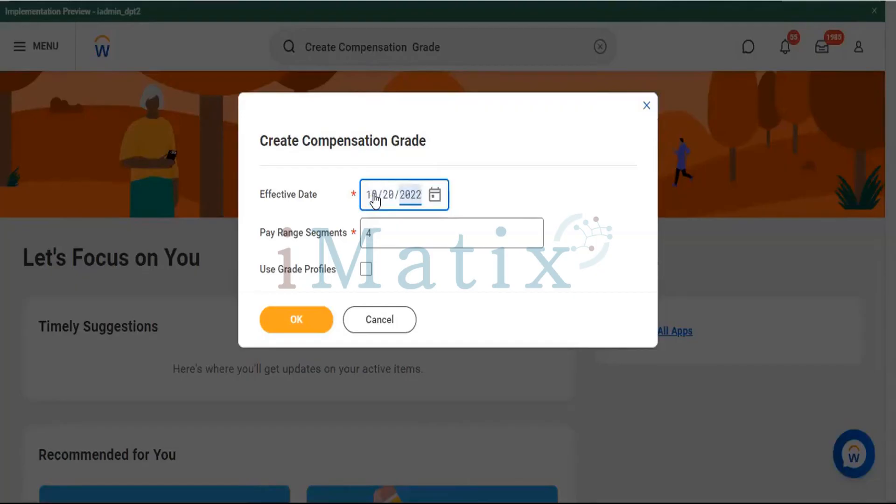
{"action": "left_click", "coordinate": [397, 224]}
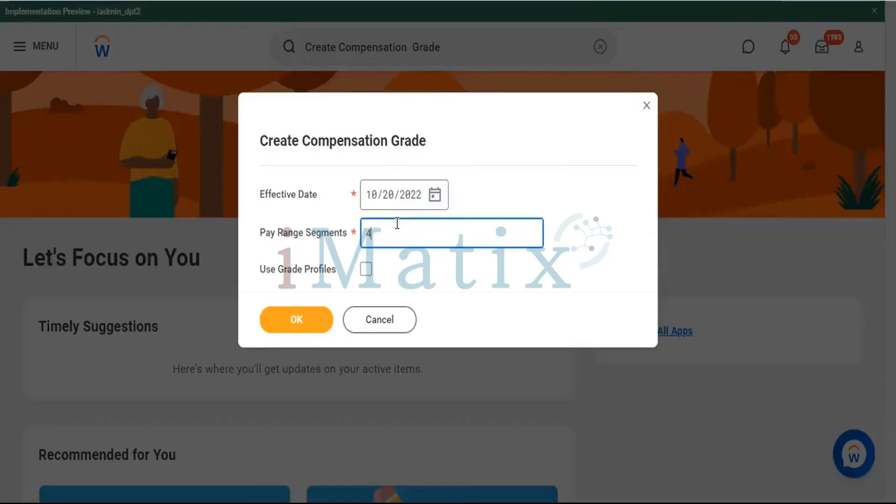
{"action": "key", "text": "BackSpace"}
{"action": "type", "text": "5"}
{"action": "left_click", "coordinate": [366, 269]}
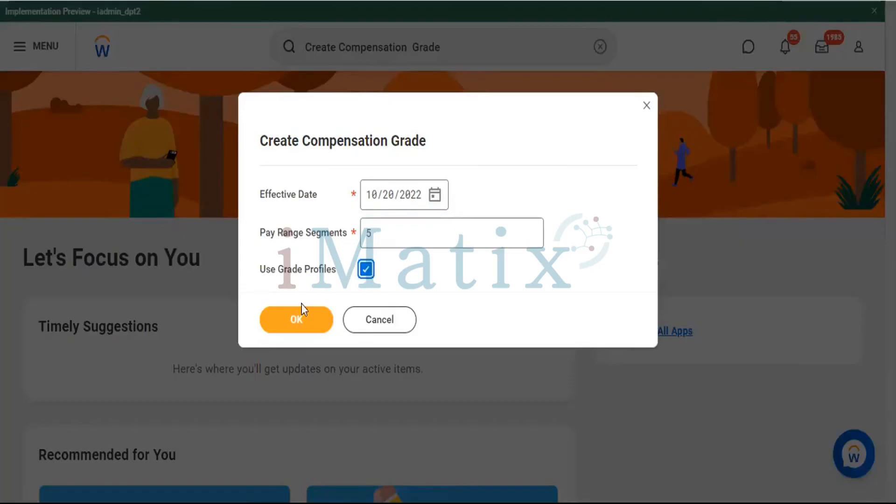
{"action": "left_click", "coordinate": [284, 321]}
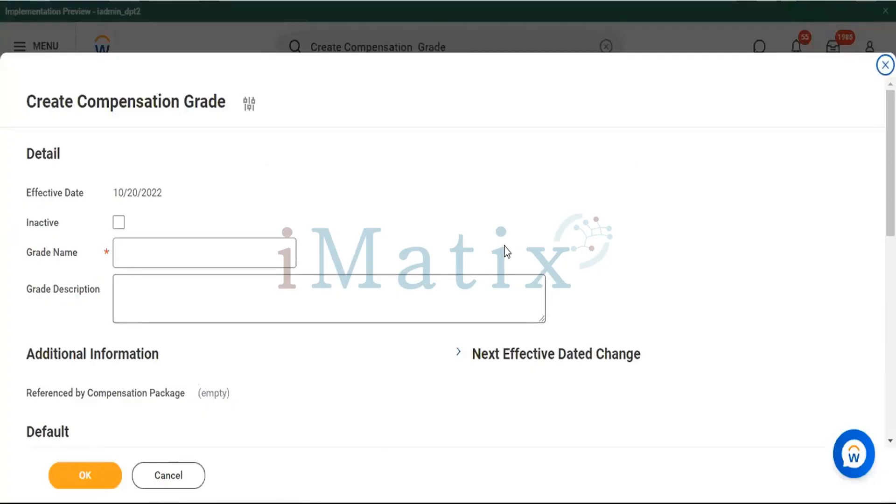
Look over the Create Compensation Grade form and name the grade "Compensation Grade A+B+C (Iphone)".
{"action": "scroll", "coordinate": [504, 252], "scroll_direction": "down", "scroll_amount": 10}
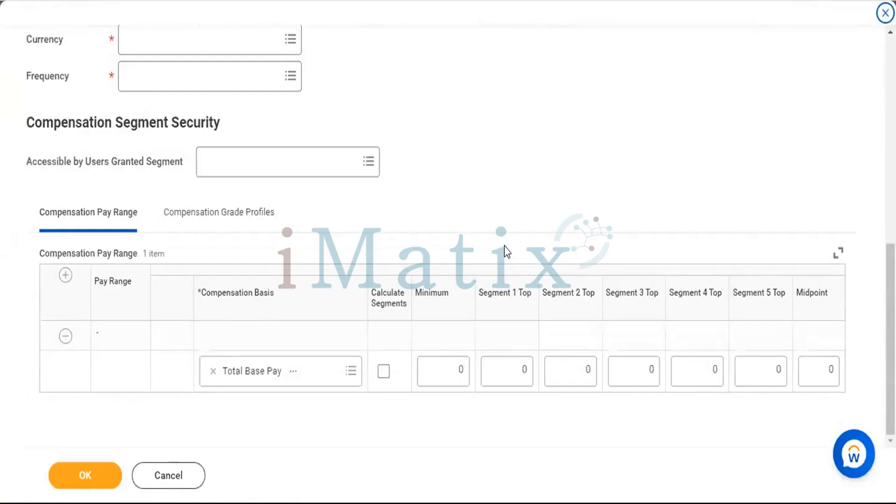
{"action": "scroll", "coordinate": [549, 225], "scroll_direction": "up", "scroll_amount": 5}
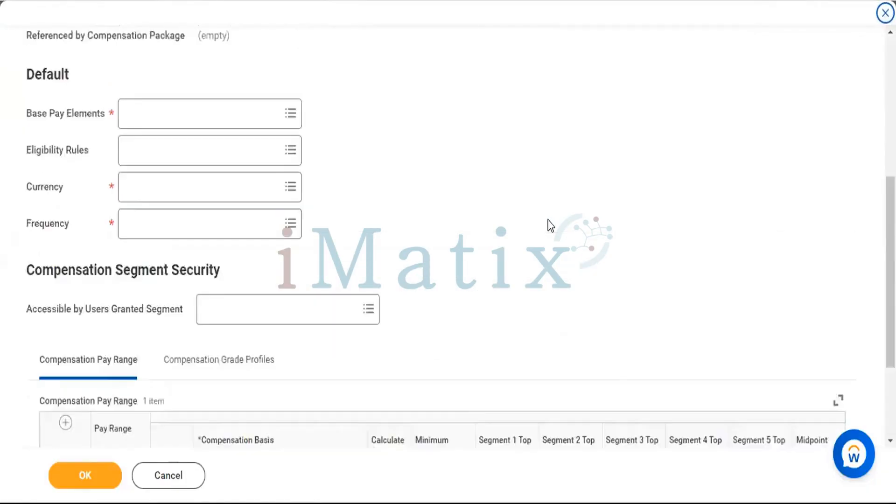
{"action": "scroll", "coordinate": [360, 205], "scroll_direction": "up", "scroll_amount": 5}
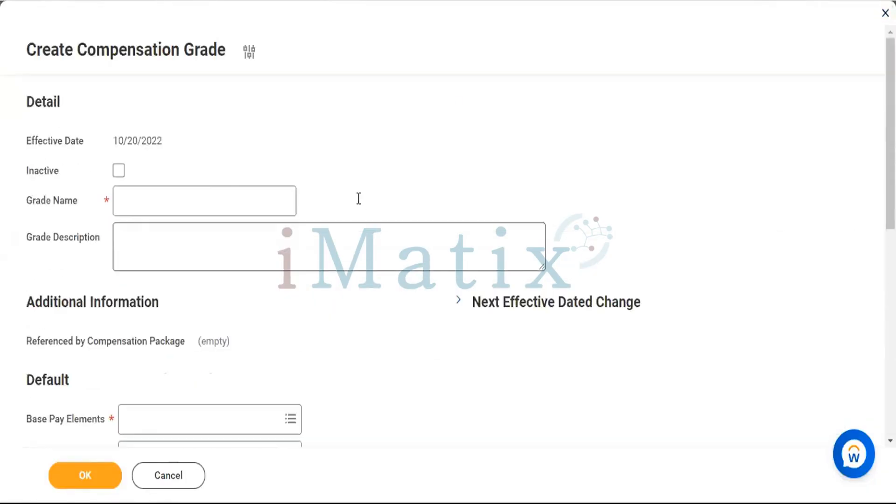
{"action": "left_click", "coordinate": [186, 192]}
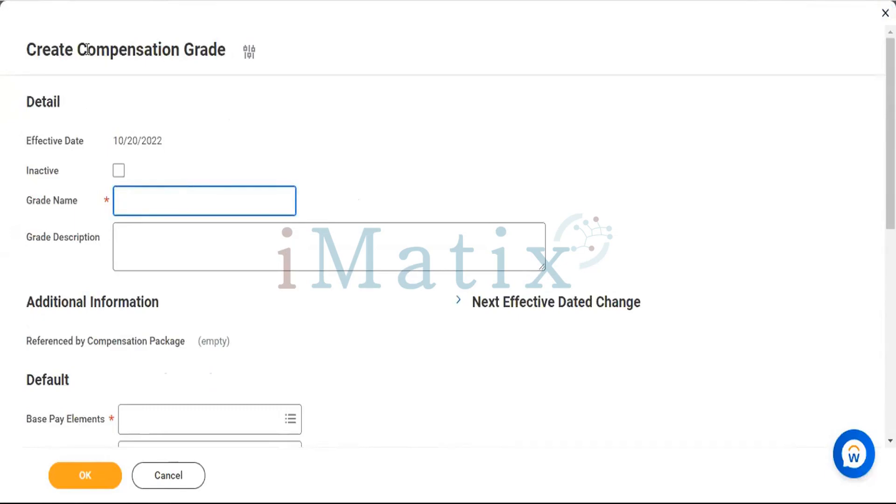
{"action": "left_click_drag", "start_coordinate": [78, 49], "coordinate": [223, 51]}
{"action": "key", "text": "ctrl+c"}
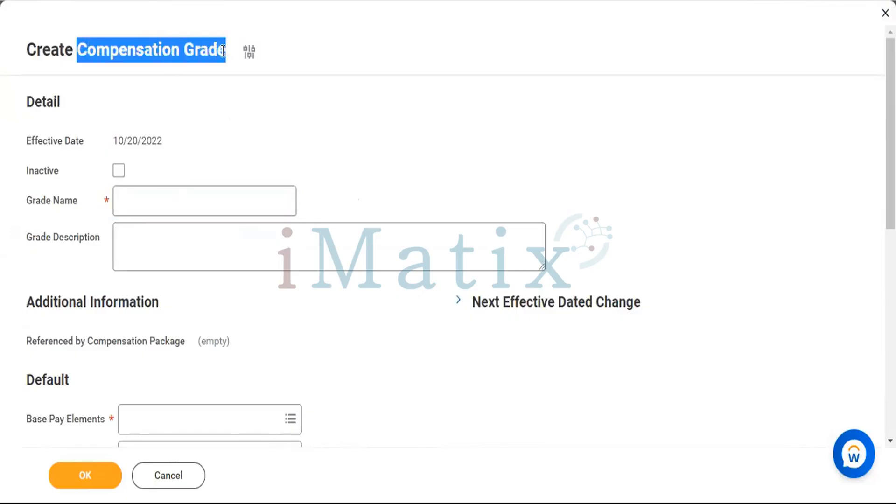
{"action": "left_click", "coordinate": [192, 190]}
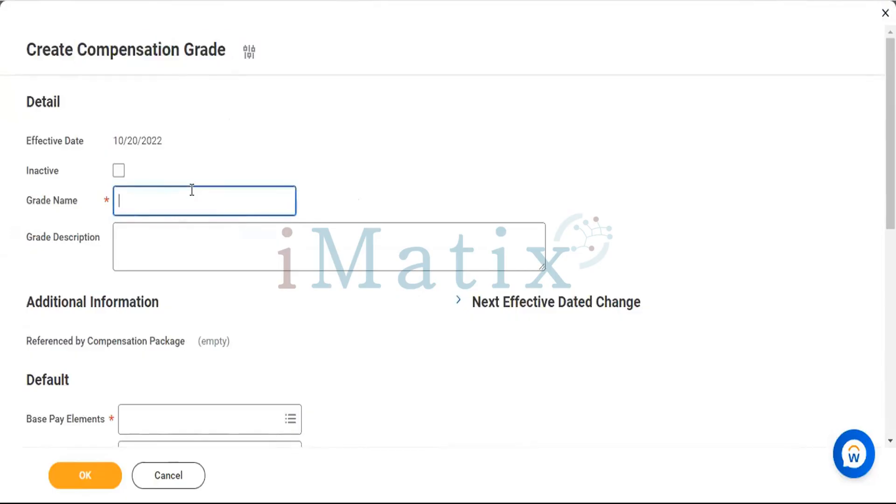
{"action": "key", "text": "ctrl+v"}
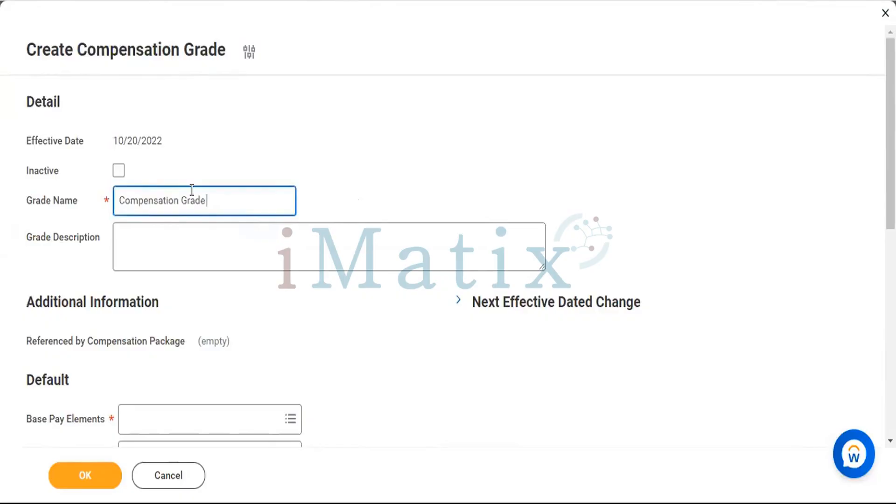
{"action": "type", "text": "A+B+C (Iphone)"}
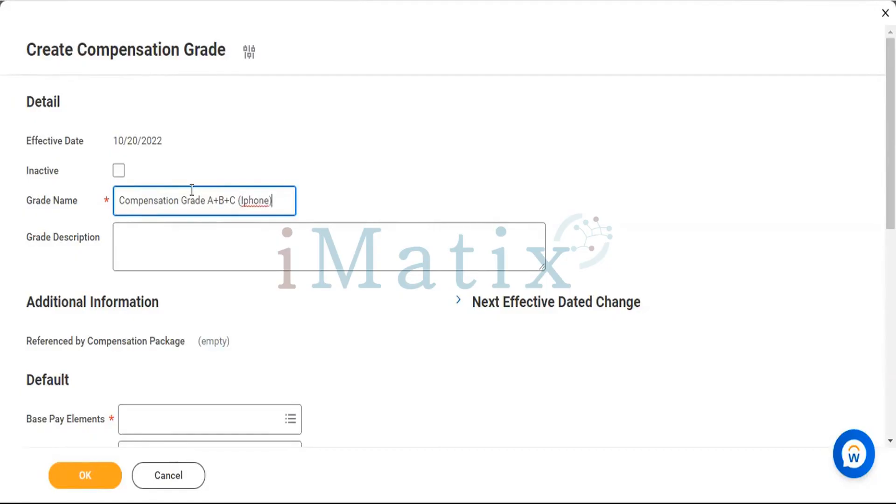
Begin the grade description with the heading "Details of Grade : -" followed by a new line.
{"action": "left_click", "coordinate": [206, 248]}
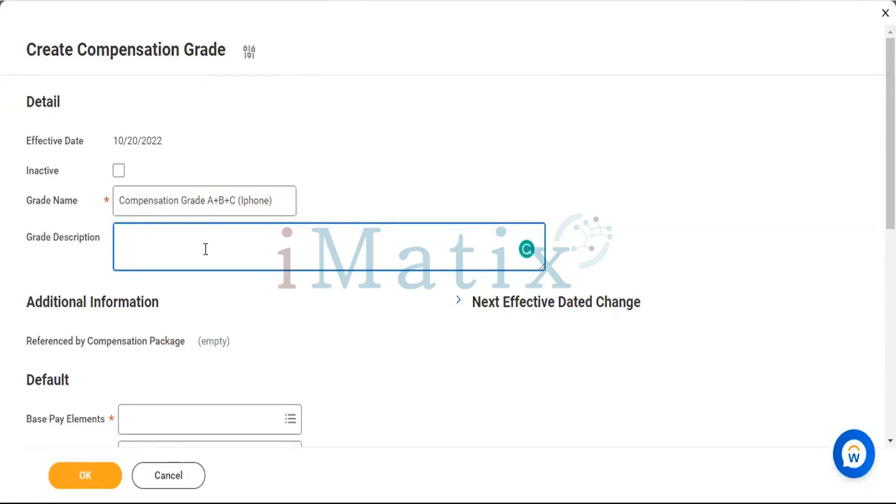
{"action": "type", "text": "Details of Grade"}
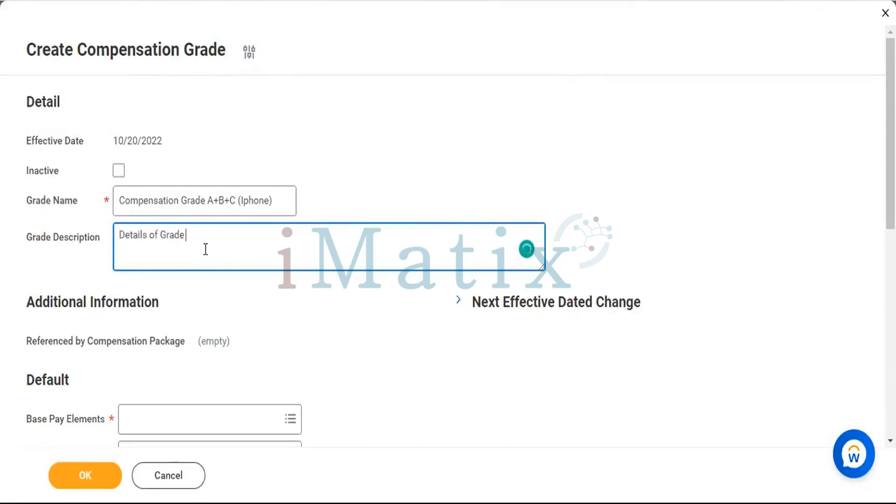
{"action": "type", "text": " : -"}
{"action": "key", "text": "Return"}
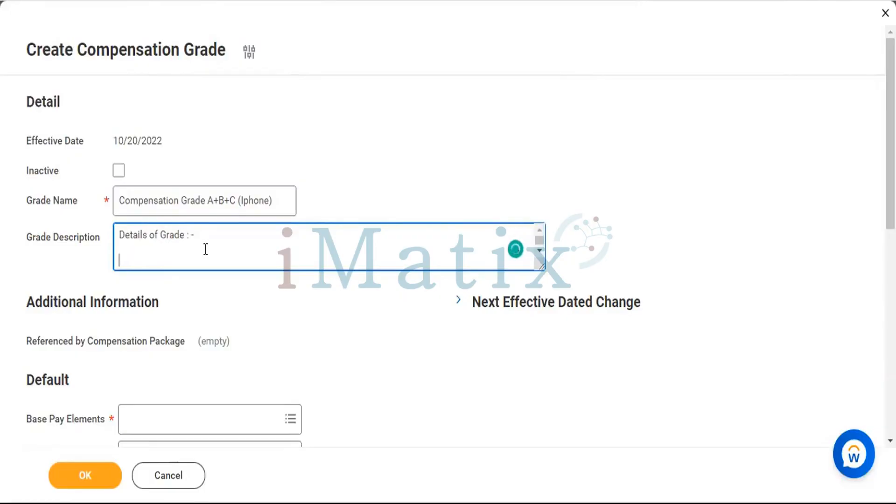
Add separate "Grade A :-", "Grade B :-" and "Grade C:-" entries under the heading in the grade description.
{"action": "type", "text": "Grade"}
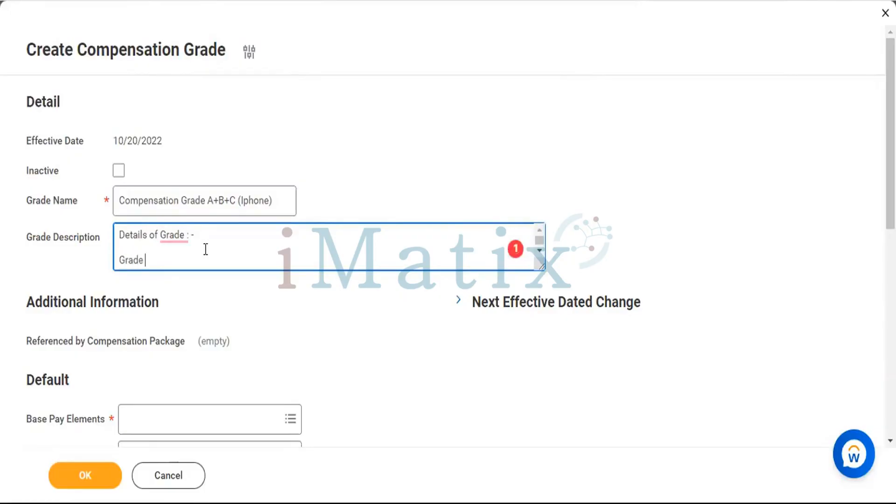
{"action": "type", "text": " A :-"}
{"action": "key", "text": "Return"}
{"action": "key", "text": "Return"}
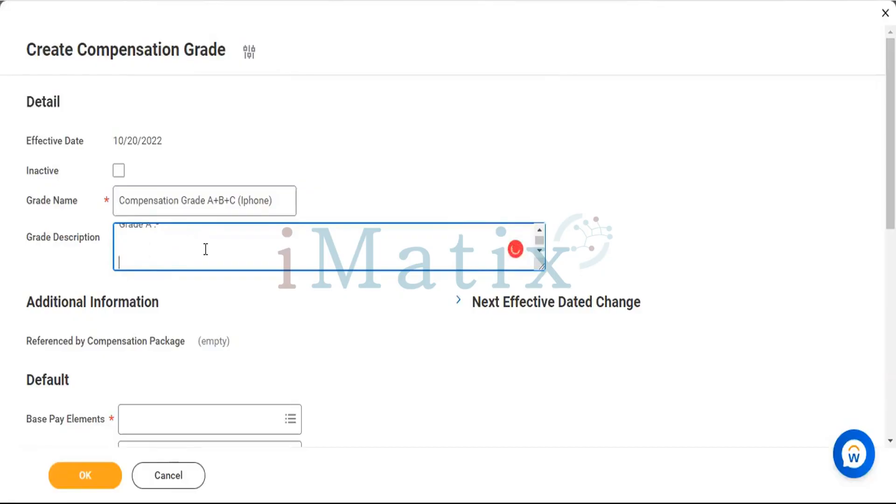
{"action": "type", "text": "Grade B :"}
{"action": "key", "text": "Return"}
{"action": "key", "text": "Return"}
{"action": "type", "text": "Grade C:-"}
{"action": "left_click", "coordinate": [169, 475]}
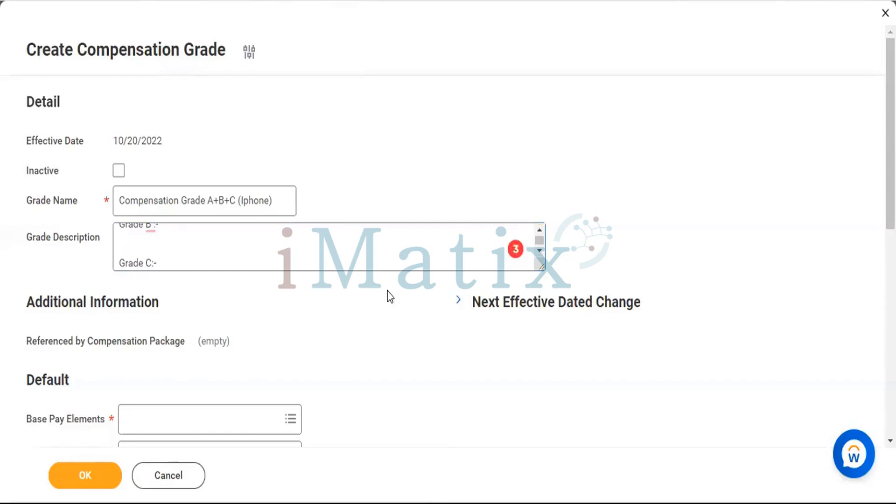
Complete the Grade A entry in the grade description with "Agents show get 100% Compensation.".
{"action": "scroll", "coordinate": [290, 243], "scroll_direction": "up", "scroll_amount": 3}
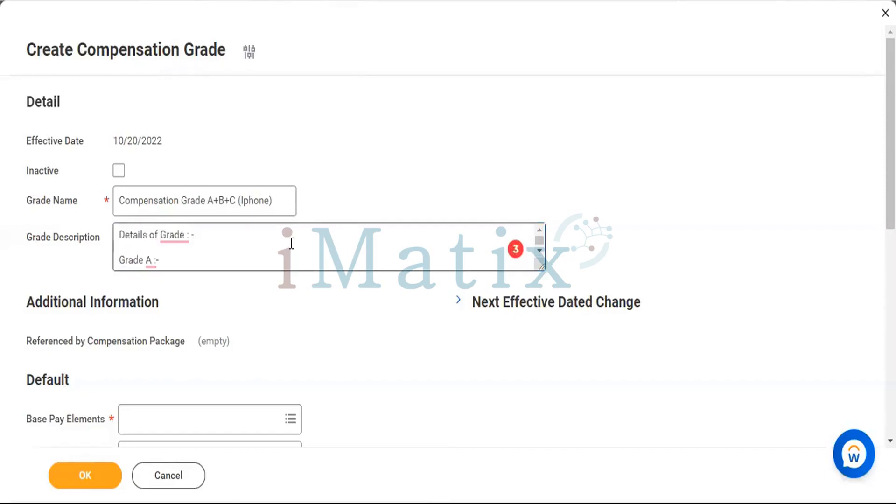
{"action": "left_click", "coordinate": [221, 255]}
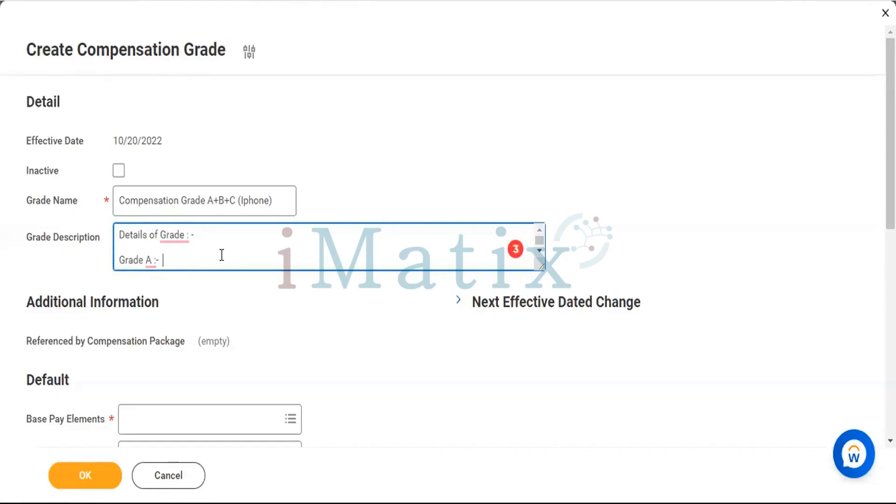
{"action": "type", "text": "Agents show get 10"}
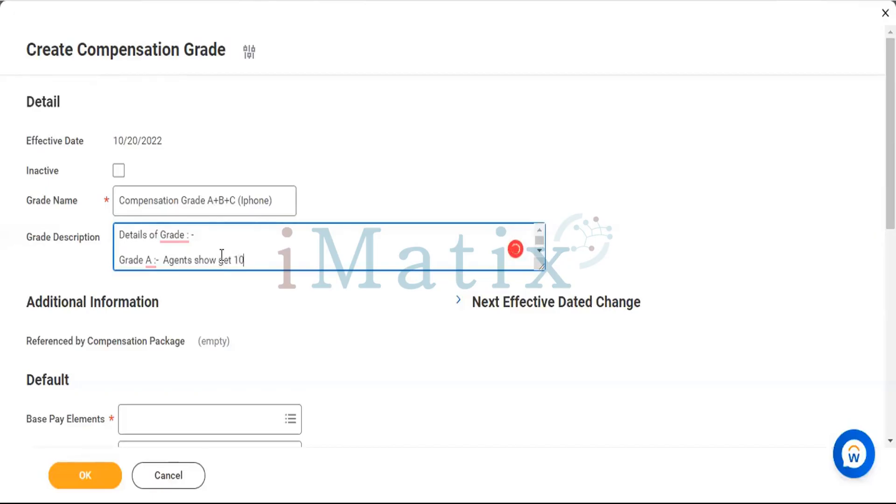
{"action": "type", "text": "0%"}
{"action": "key", "text": "ctrl+v"}
{"action": "key", "text": "BackSpace"}
{"action": "key", "text": "BackSpace"}
{"action": "key", "text": "BackSpace"}
{"action": "key", "text": "BackSpace"}
{"action": "key", "text": "BackSpace"}
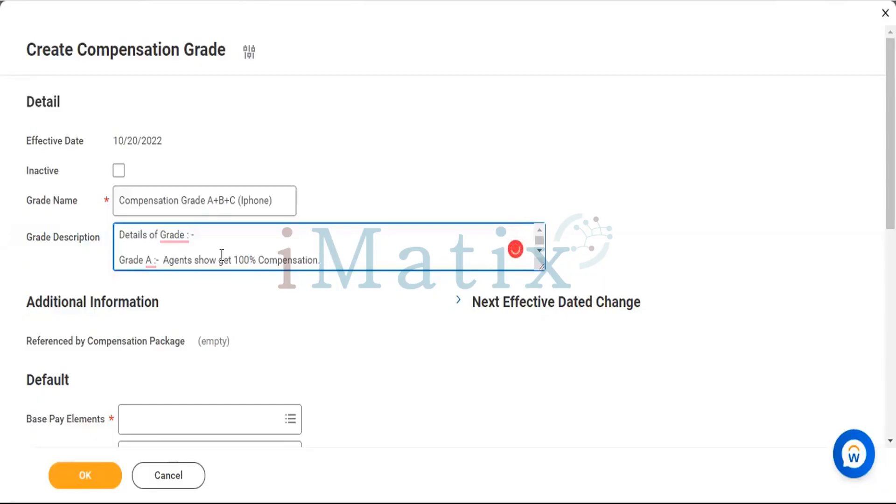
Complete the Grade B entry in the grade description with "Emp should get 75% Compensation.".
{"action": "key", "text": "Down"}
{"action": "key", "text": "Down"}
{"action": "key", "text": "Down"}
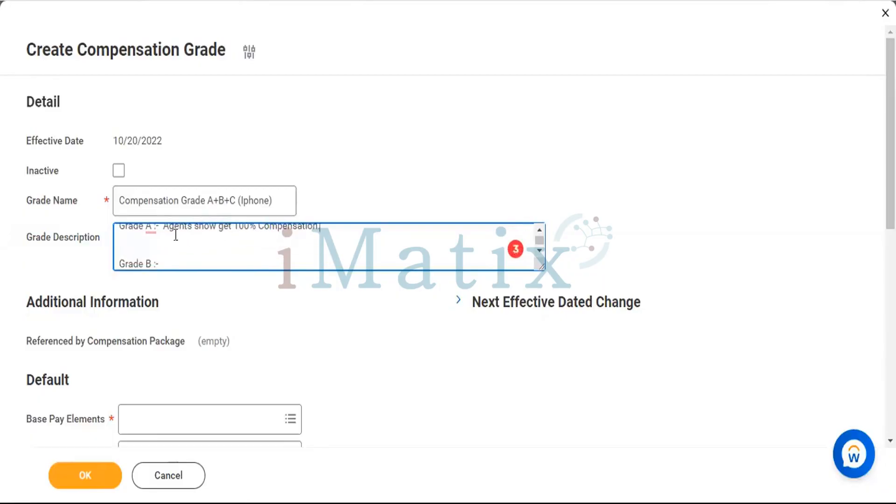
{"action": "left_click_drag", "start_coordinate": [161, 224], "coordinate": [214, 228]}
{"action": "scroll", "coordinate": [214, 227], "scroll_direction": "down", "scroll_amount": 1}
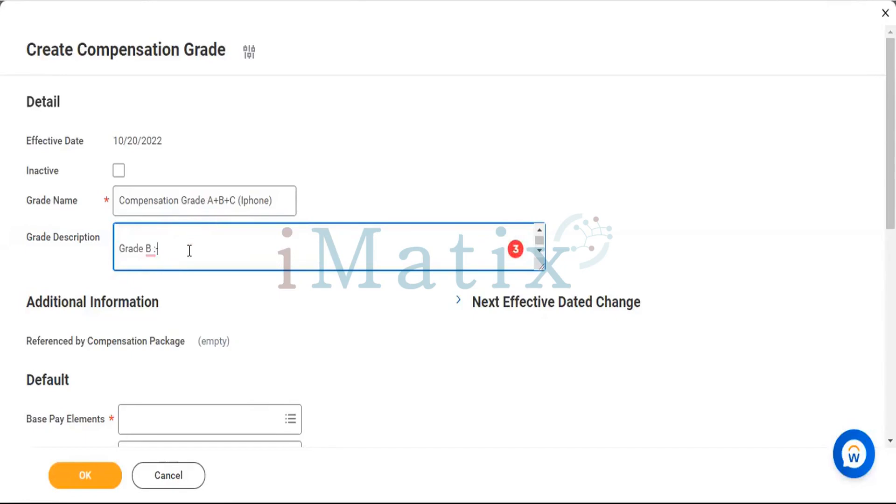
{"action": "type", "text": "Emp should get"}
{"action": "type", "text": "75% Compensation Grad"}
{"action": "key", "text": "BackSpace"}
{"action": "key", "text": "BackSpace"}
{"action": "key", "text": "BackSpace"}
{"action": "key", "text": "BackSpace"}
{"action": "key", "text": "BackSpace"}
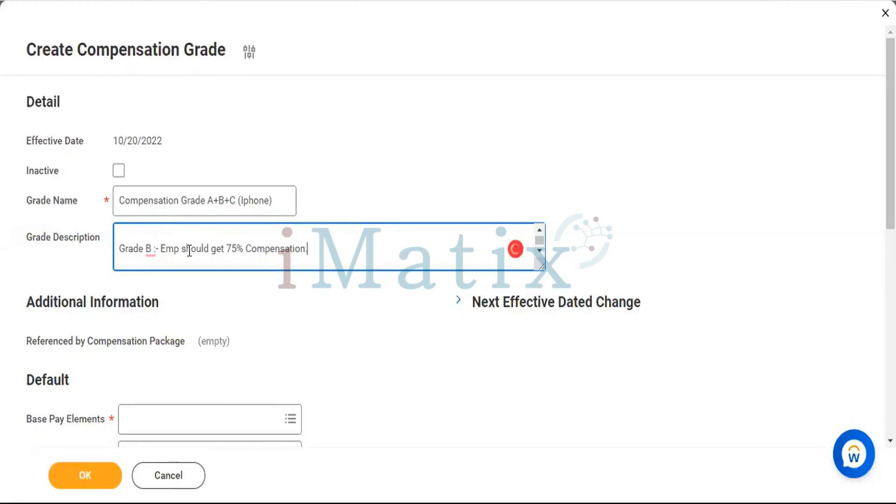
Complete the Grade C entry in the grade description with "Exu get 50% Compensation.".
{"action": "key", "text": "Return"}
{"action": "type", "text": "Grade C:-"}
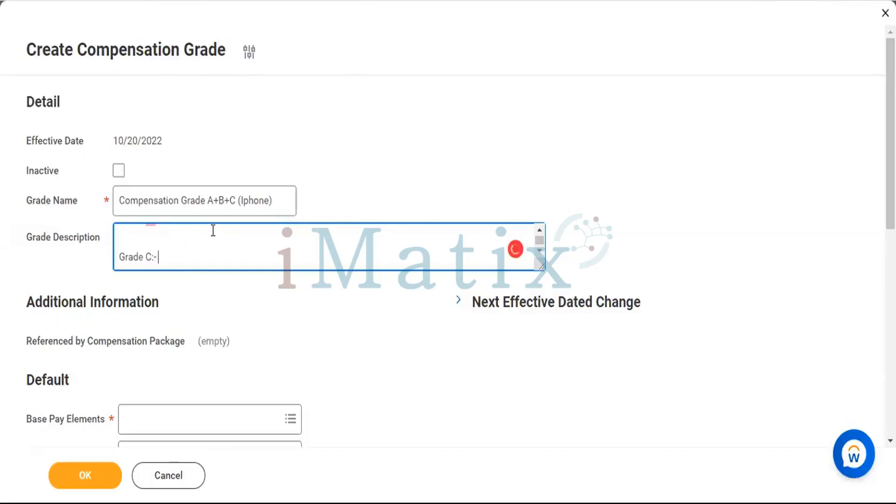
{"action": "scroll", "coordinate": [213, 230], "scroll_direction": "up", "scroll_amount": 1}
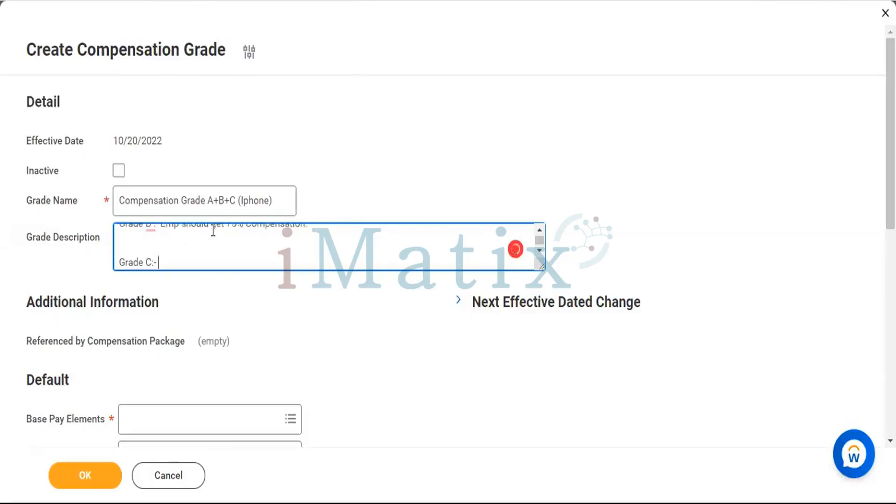
{"action": "scroll", "coordinate": [213, 231], "scroll_direction": "up", "scroll_amount": 1}
{"action": "scroll", "coordinate": [213, 231], "scroll_direction": "down", "scroll_amount": 1}
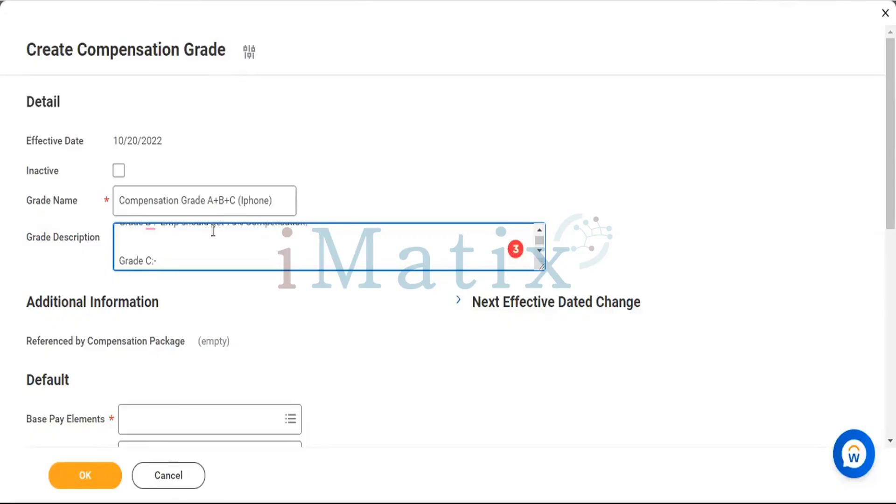
{"action": "type", "text": "Exu get 50% Compensation Grad"}
{"action": "key", "text": "BackSpace"}
{"action": "key", "text": "BackSpace"}
{"action": "key", "text": "BackSpace"}
{"action": "key", "text": "BackSpace"}
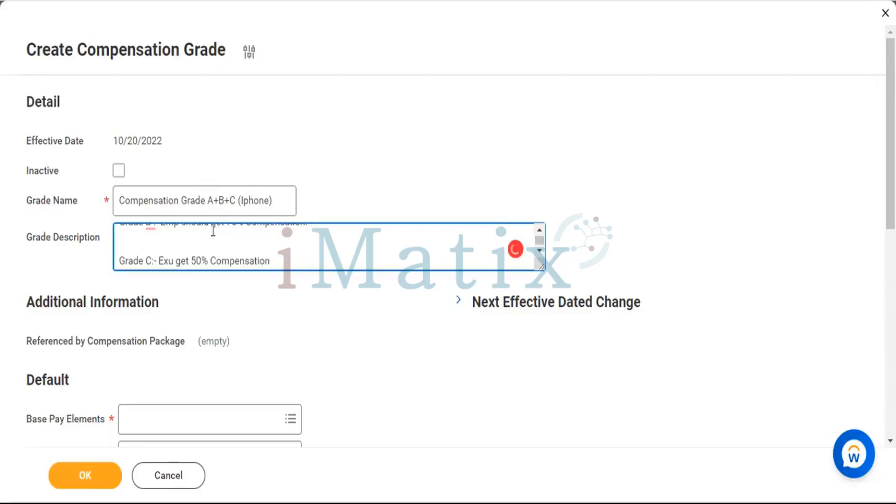
{"action": "type", "text": "."}
{"action": "key", "text": "BackSpace"}
{"action": "scroll", "coordinate": [314, 249], "scroll_direction": "down", "scroll_amount": 1}
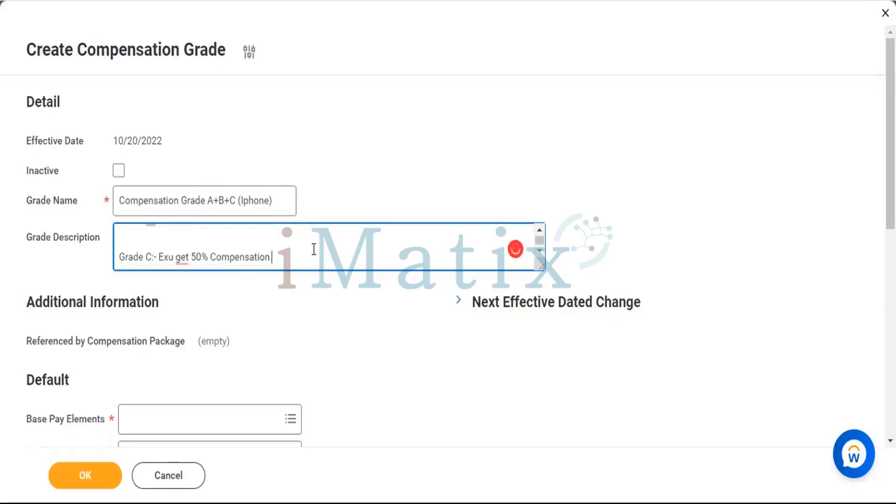
Search the base pay elements for "basi" and assign basic pay as the grade's default base pay element.
{"action": "scroll", "coordinate": [313, 249], "scroll_direction": "up", "scroll_amount": 3}
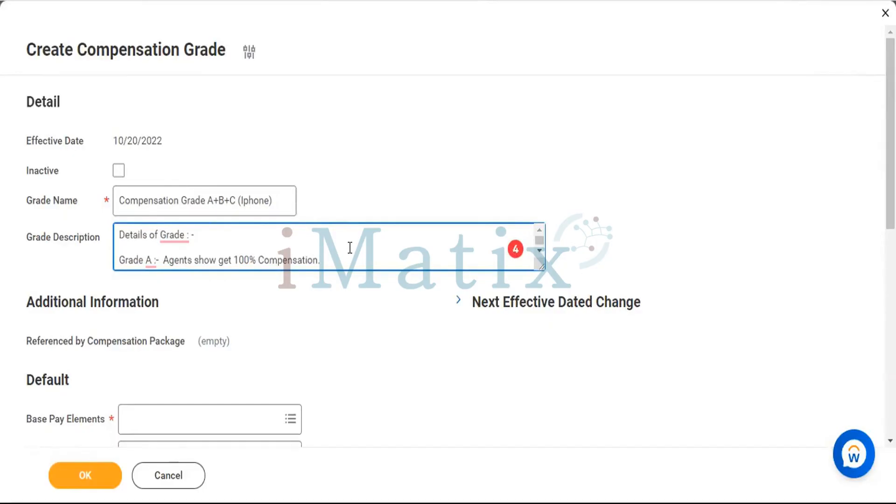
{"action": "scroll", "coordinate": [351, 250], "scroll_direction": "down", "scroll_amount": 3}
{"action": "scroll", "coordinate": [351, 252], "scroll_direction": "down", "scroll_amount": 1}
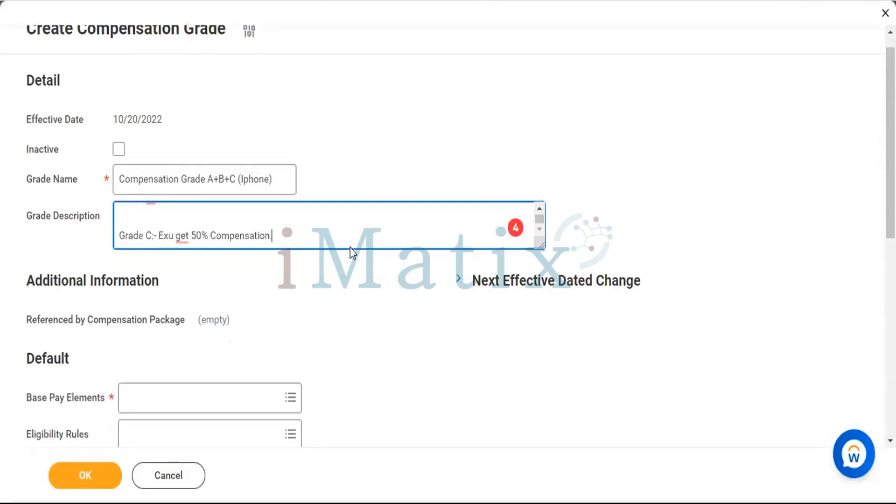
{"action": "scroll", "coordinate": [376, 328], "scroll_direction": "down", "scroll_amount": 3}
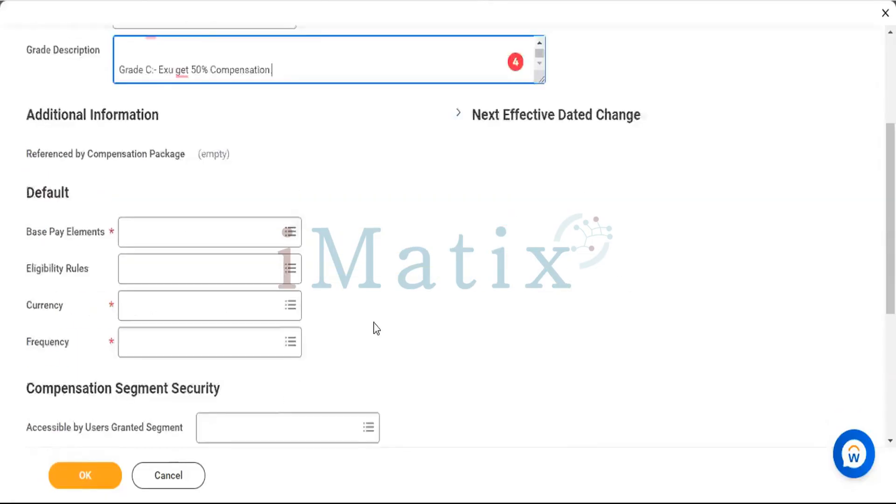
{"action": "scroll", "coordinate": [266, 216], "scroll_direction": "down", "scroll_amount": 1}
{"action": "left_click", "coordinate": [267, 214]}
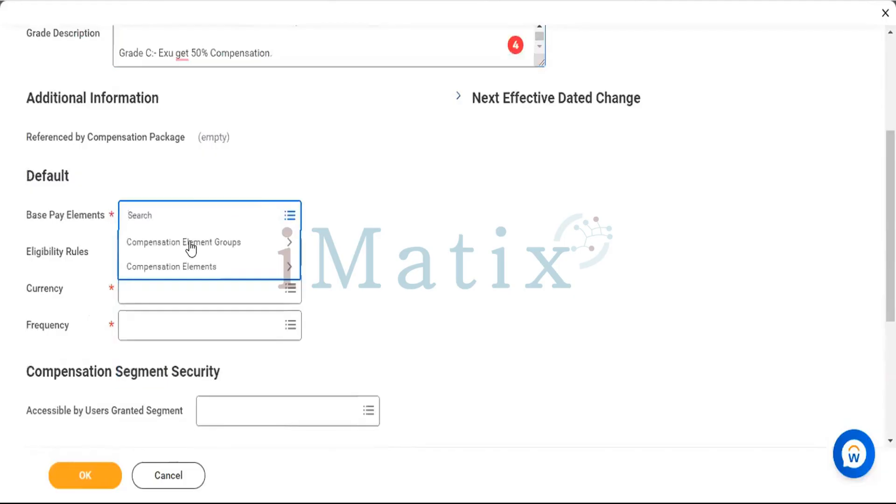
{"action": "left_click", "coordinate": [191, 243]}
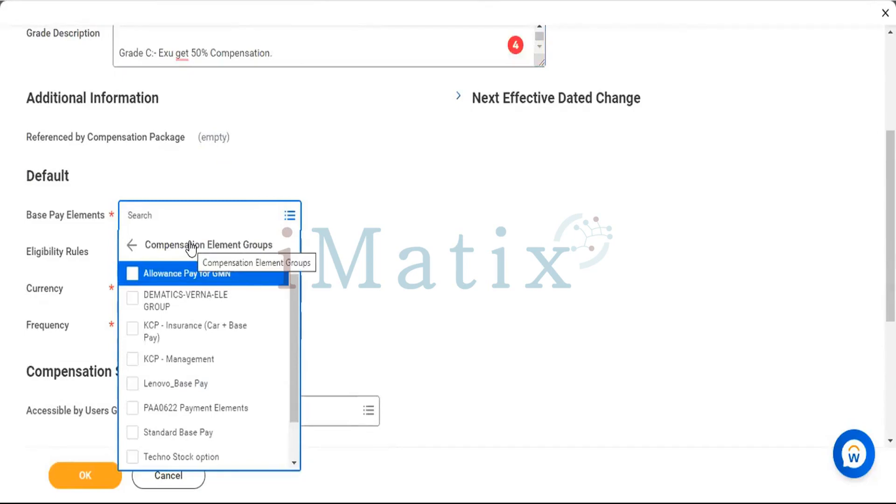
{"action": "left_click", "coordinate": [191, 240]}
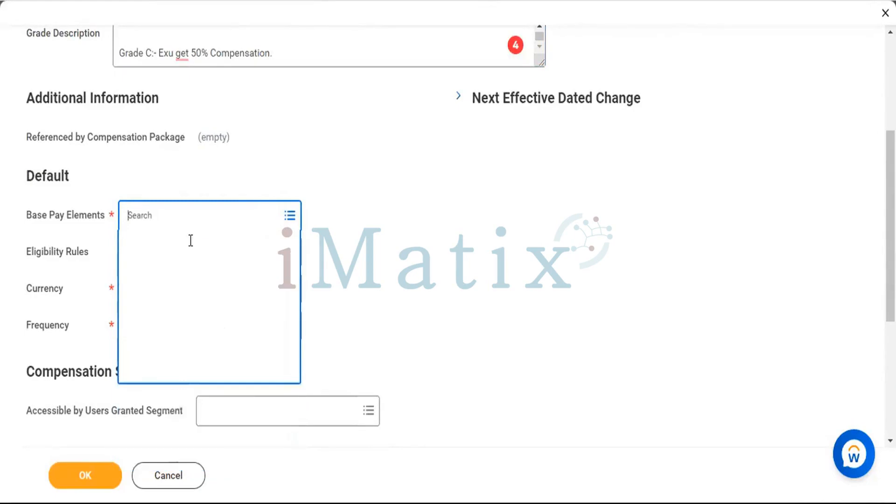
{"action": "type", "text": "ba"}
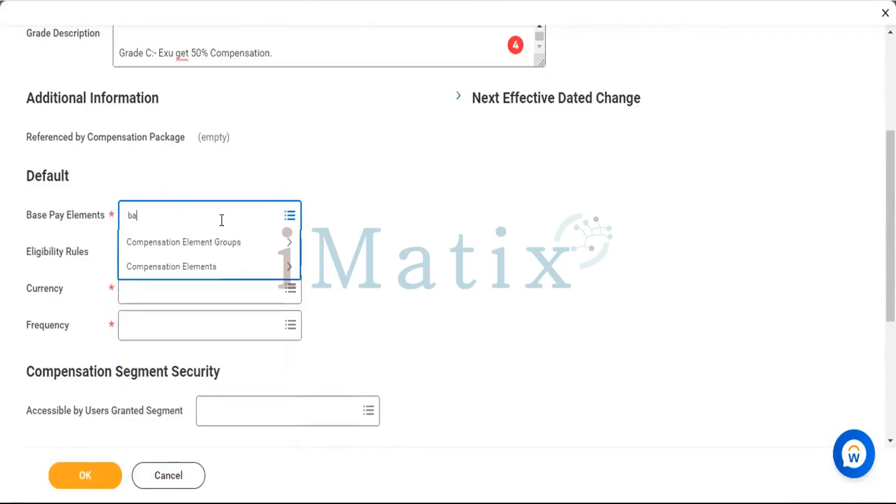
{"action": "type", "text": "si"}
{"action": "key", "text": "Return"}
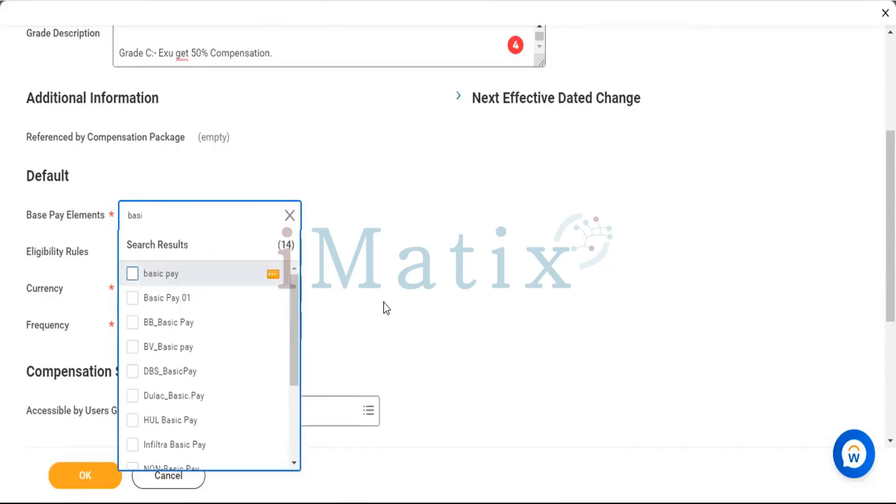
Assign the 123XYZ All Employees eligibility rule to the compensation grade's defaults.
{"action": "left_click", "coordinate": [185, 258]}
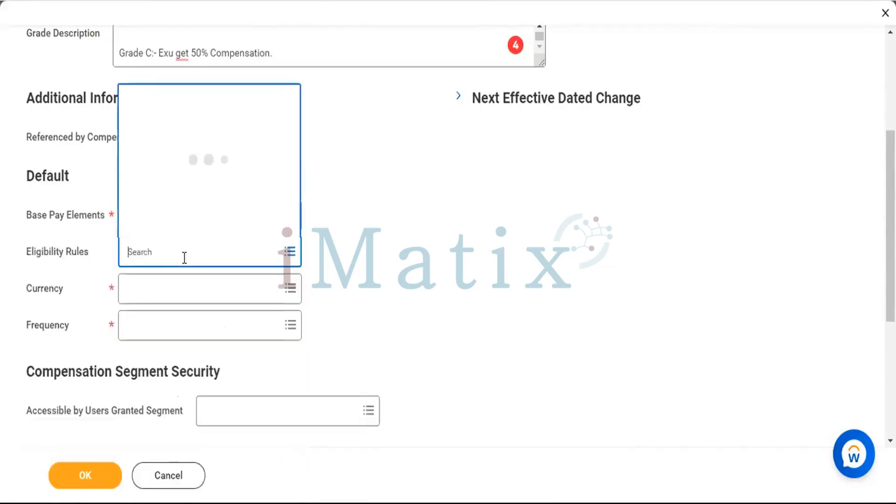
{"action": "left_click", "coordinate": [175, 224]}
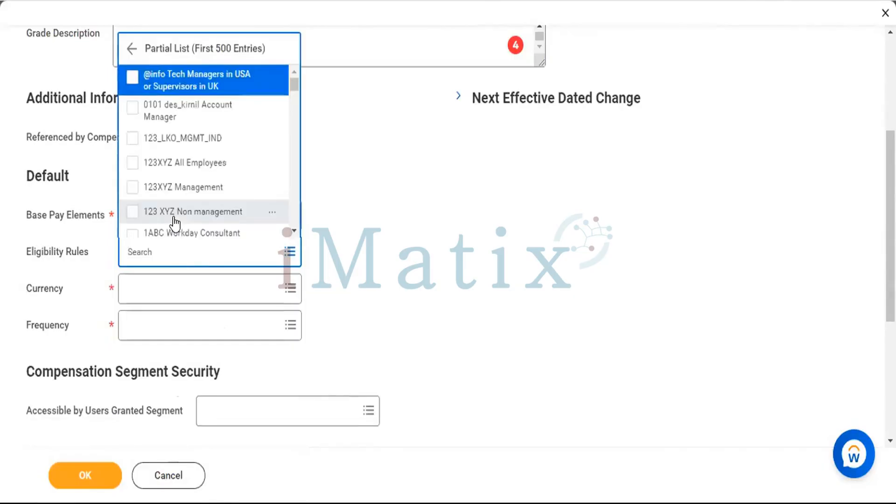
{"action": "scroll", "coordinate": [161, 140], "scroll_direction": "down", "scroll_amount": 1}
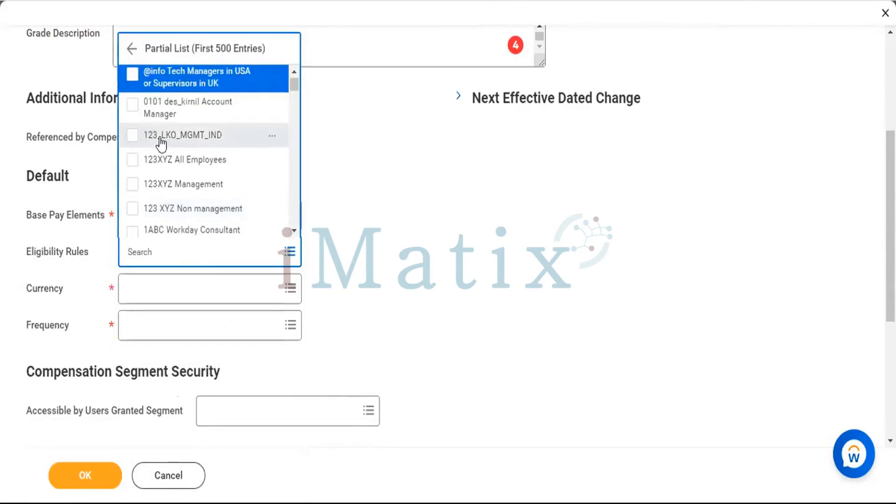
{"action": "left_click", "coordinate": [132, 161]}
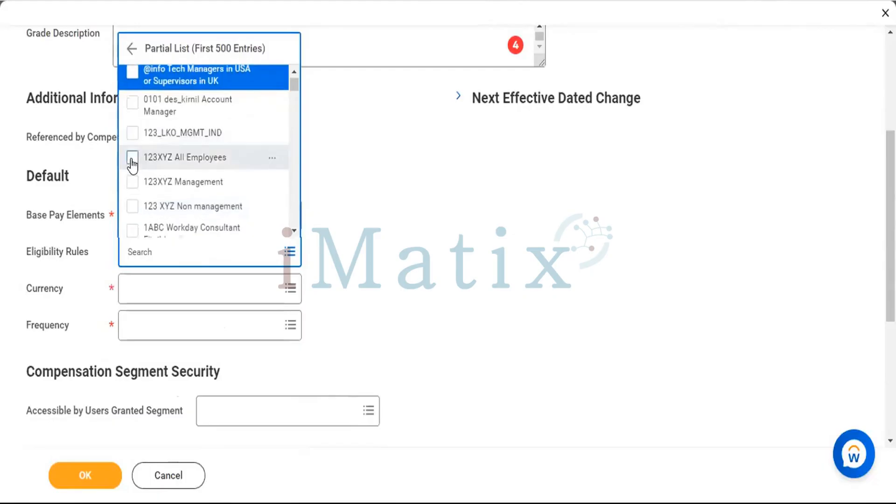
{"action": "left_click", "coordinate": [354, 202]}
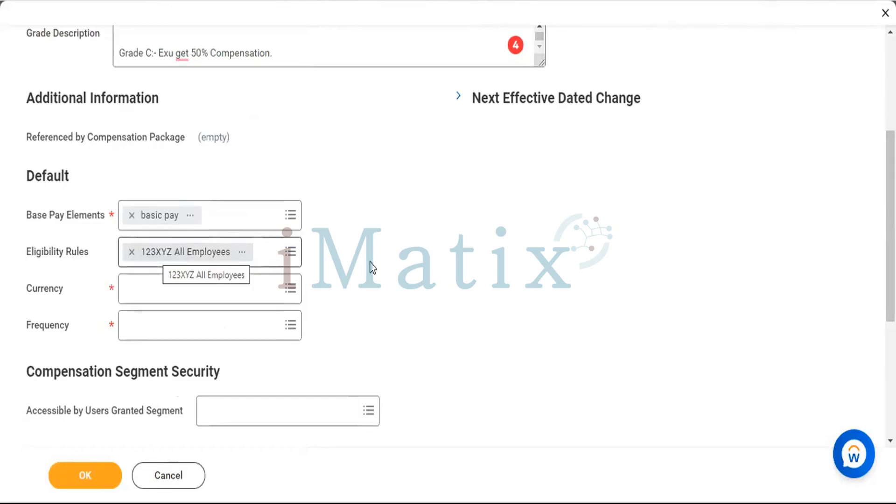
Set the grade's default currency to INR and its frequency to Monthly.
{"action": "left_click", "coordinate": [257, 287]}
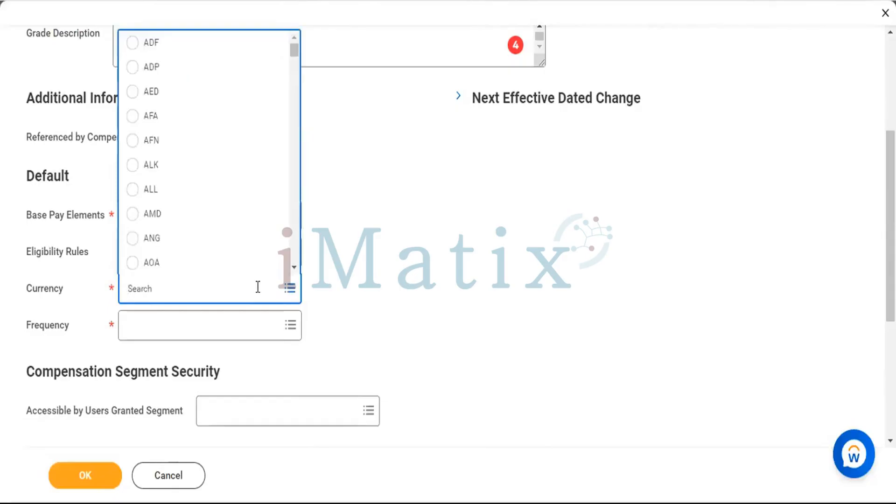
{"action": "type", "text": "INR"}
{"action": "key", "text": "Return"}
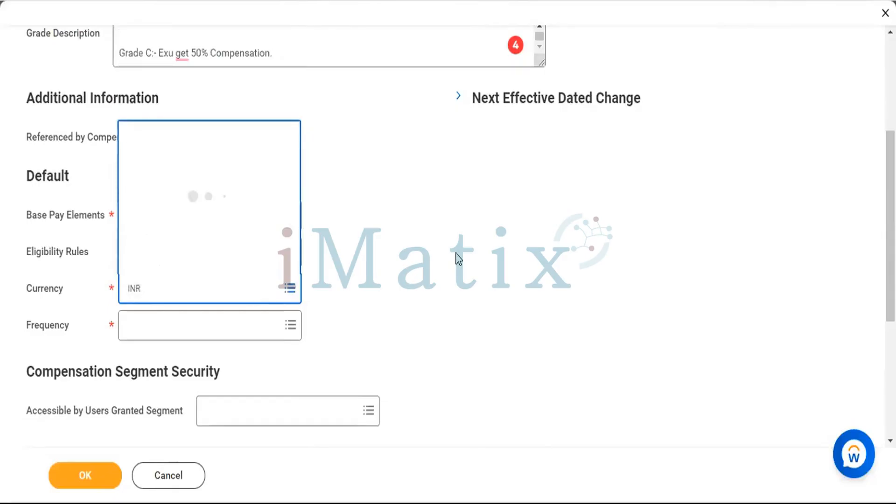
{"action": "left_click", "coordinate": [273, 321]}
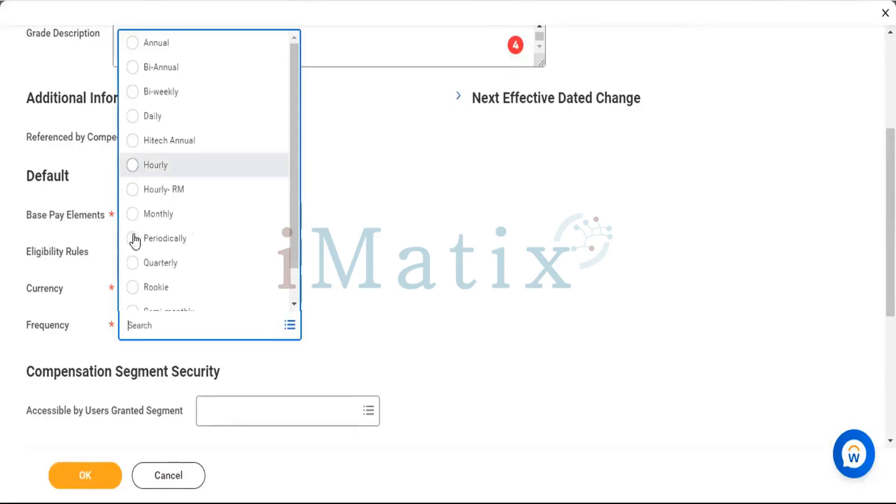
{"action": "left_click", "coordinate": [132, 212]}
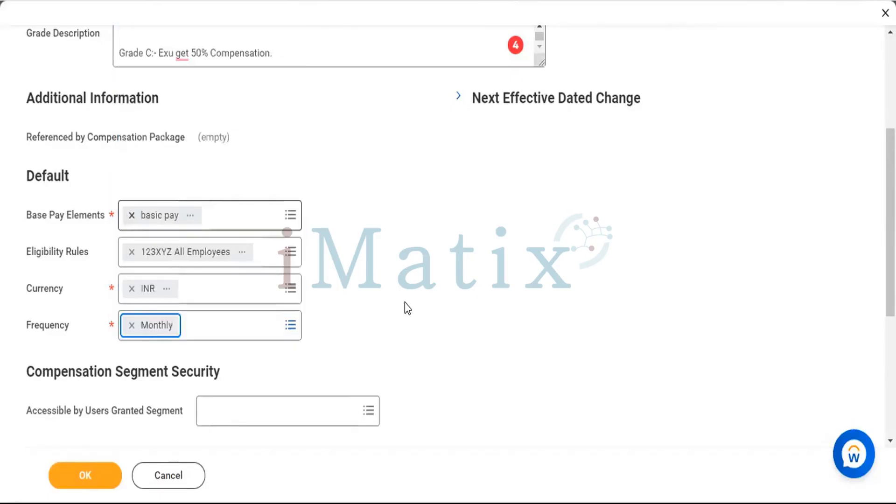
Make the grade accessible to users granted the Compensation Plan Access (Regional) security segment.
{"action": "scroll", "coordinate": [378, 203], "scroll_direction": "down", "scroll_amount": 5}
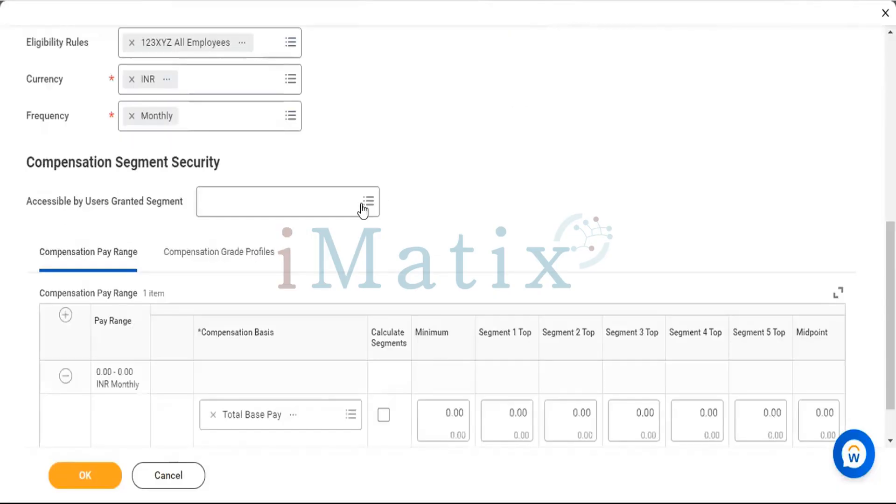
{"action": "left_click", "coordinate": [362, 205]}
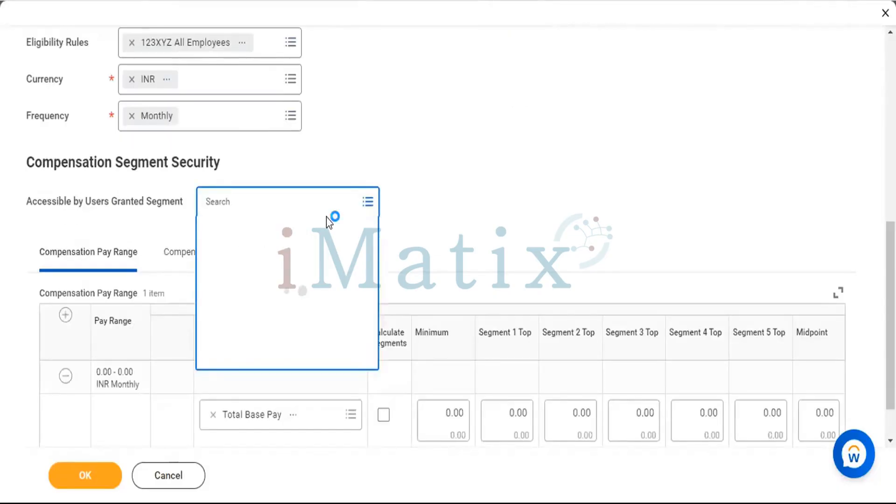
{"action": "left_click", "coordinate": [286, 228]}
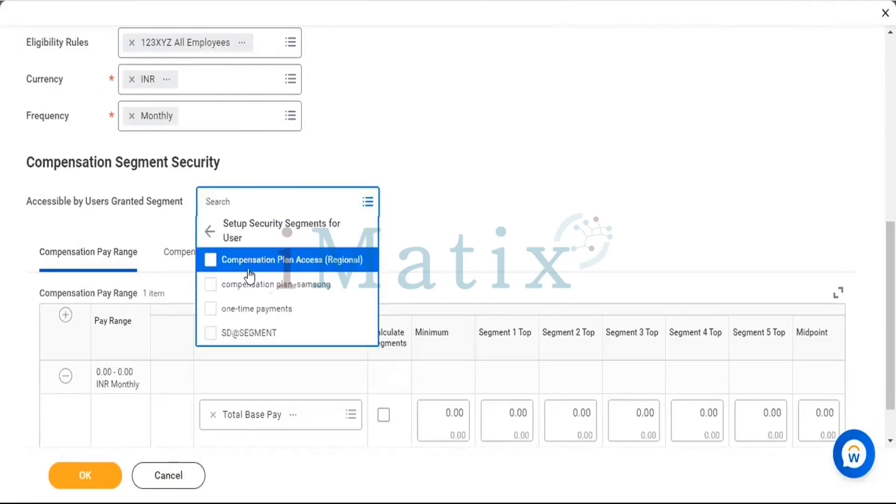
{"action": "left_click", "coordinate": [210, 261]}
{"action": "left_click", "coordinate": [476, 180]}
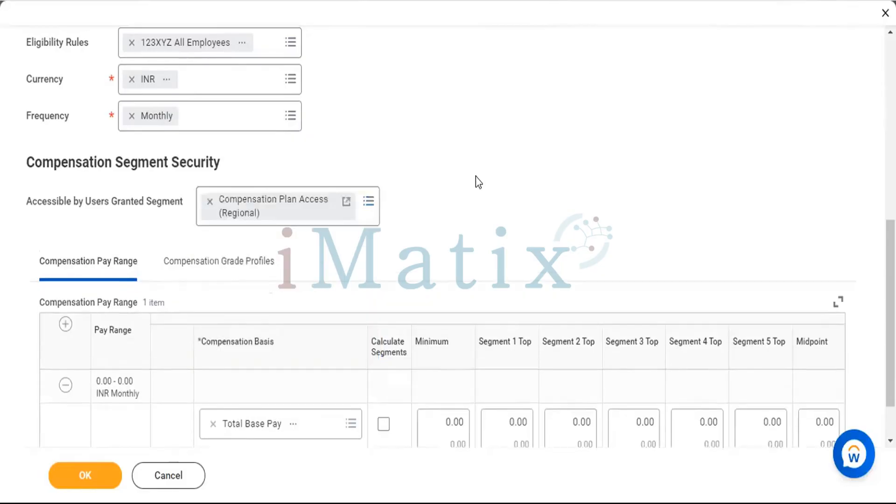
Try calculating the segments automatically for the Total Base Pay range with a minimum of 1,000.
{"action": "scroll", "coordinate": [476, 178], "scroll_direction": "down", "scroll_amount": 2}
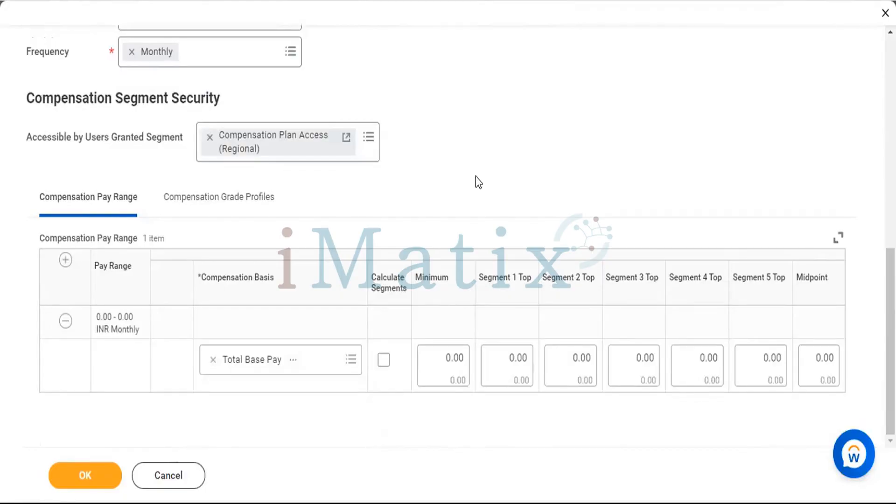
{"action": "left_click", "coordinate": [384, 360]}
{"action": "left_click", "coordinate": [435, 361]}
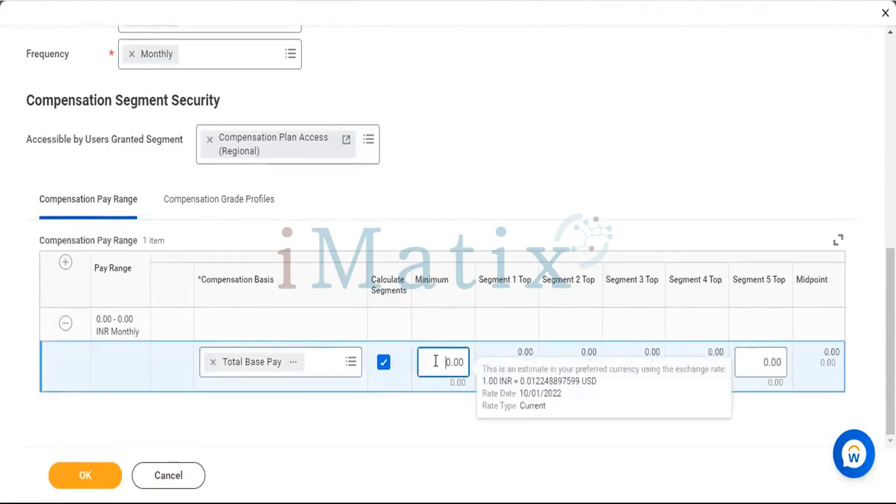
{"action": "type", "text": "100"}
{"action": "left_click", "coordinate": [643, 320]}
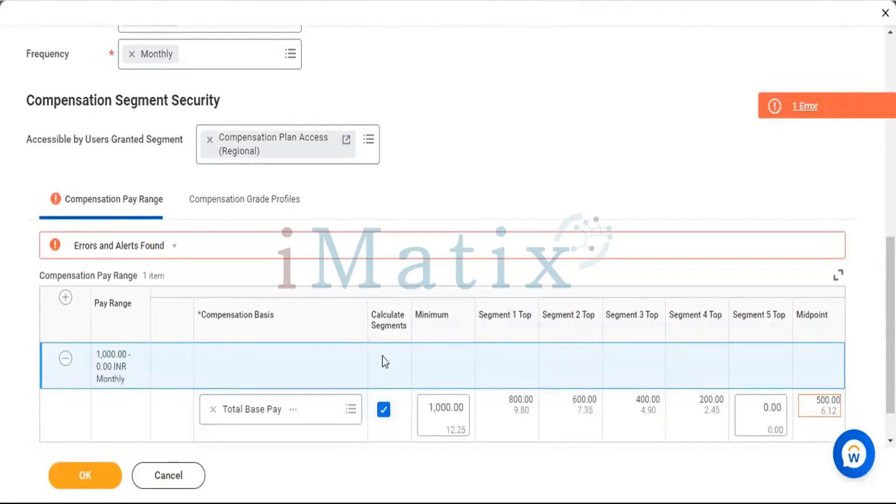
Read the pay range error details and reduce the Total Base Pay minimum to 100.
{"action": "scroll", "coordinate": [523, 327], "scroll_direction": "down", "scroll_amount": 1}
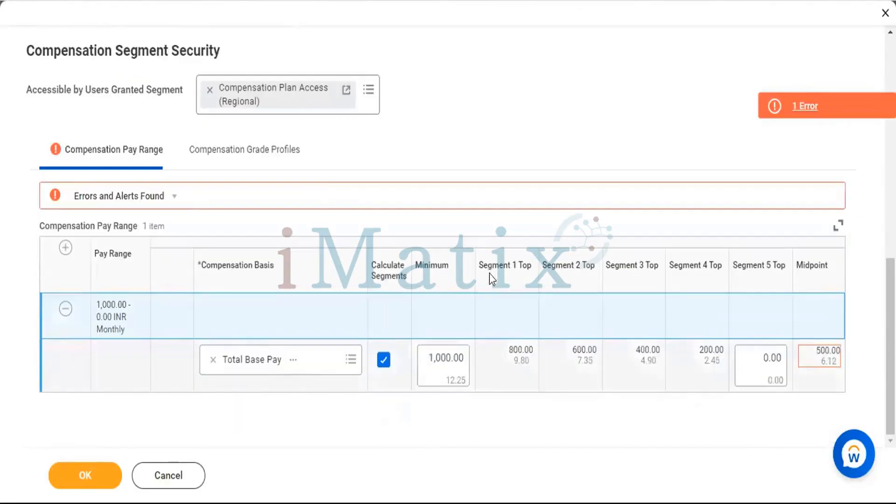
{"action": "left_click", "coordinate": [281, 200]}
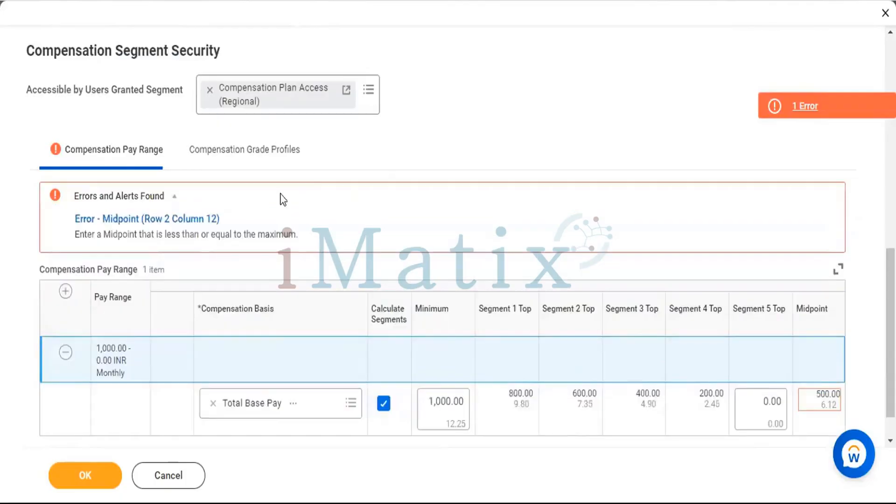
{"action": "left_click", "coordinate": [281, 199]}
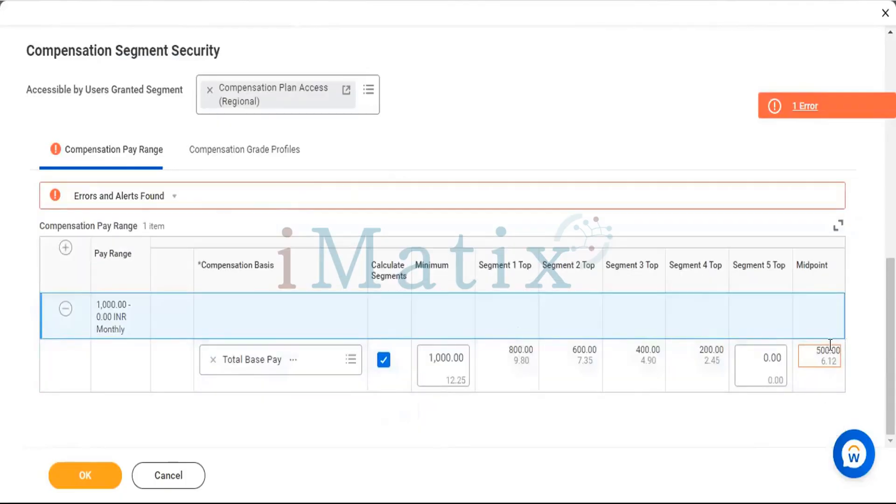
{"action": "left_click", "coordinate": [826, 351]}
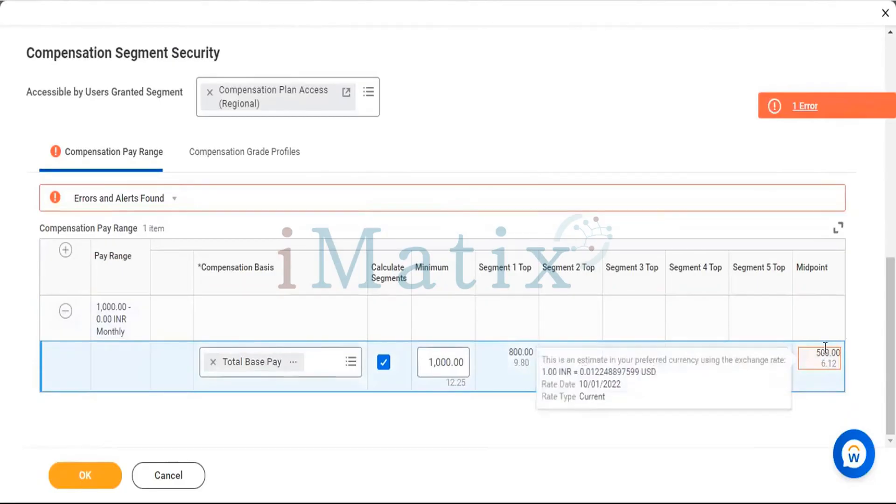
{"action": "left_click", "coordinate": [436, 362]}
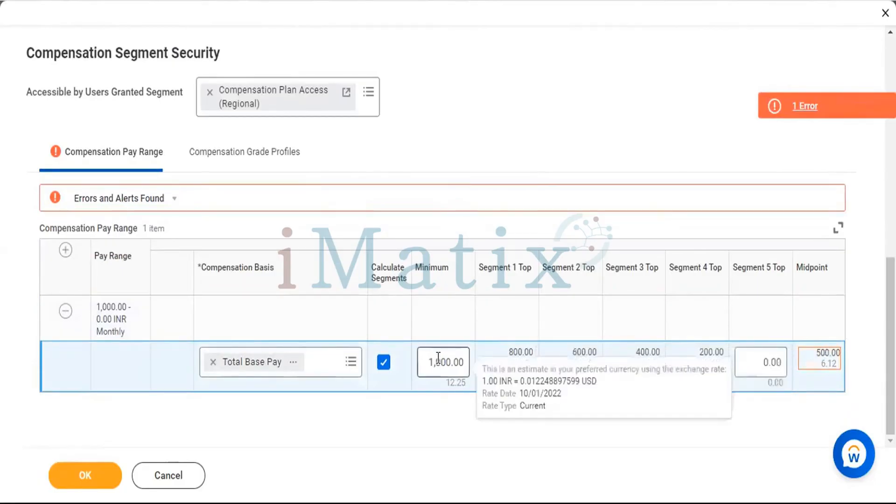
{"action": "key", "text": "BackSpace"}
{"action": "key", "text": "BackSpace"}
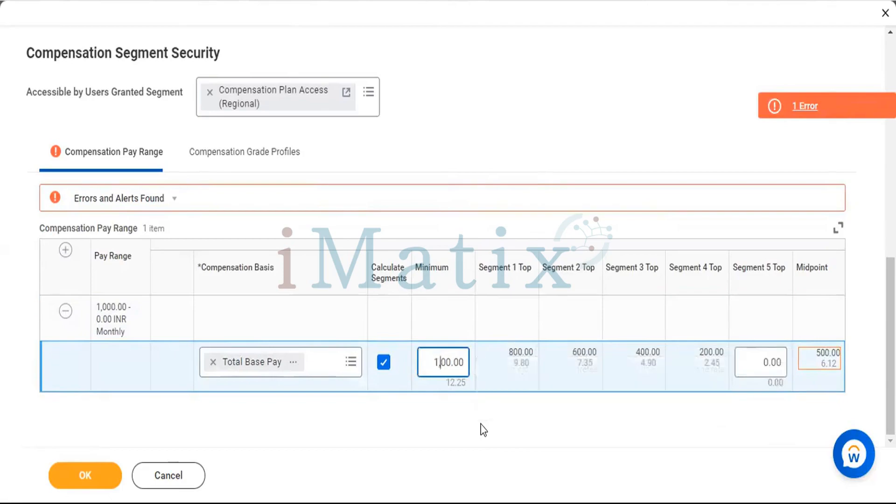
{"action": "left_click", "coordinate": [546, 154]}
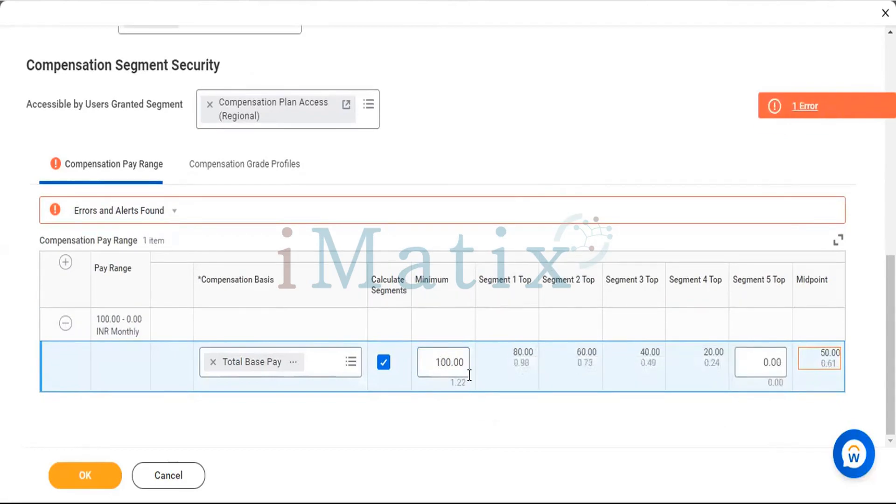
Clear the Total Base Pay minimum and turn off automatic segment calculation.
{"action": "left_click", "coordinate": [449, 361]}
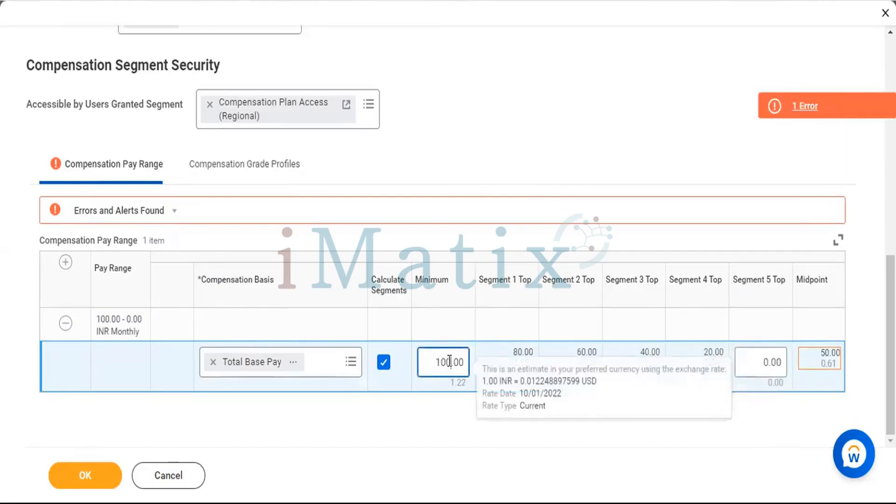
{"action": "key", "text": "BackSpace"}
{"action": "key", "text": "BackSpace"}
{"action": "key", "text": "BackSpace"}
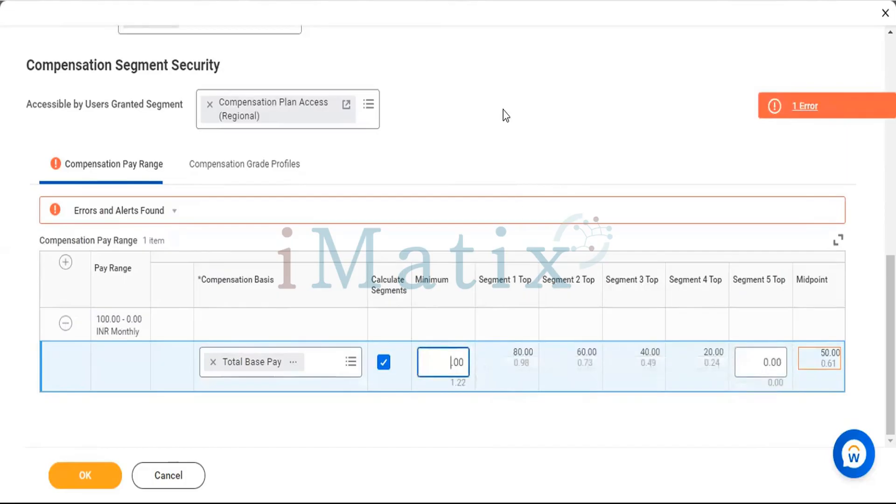
{"action": "left_click", "coordinate": [504, 115]}
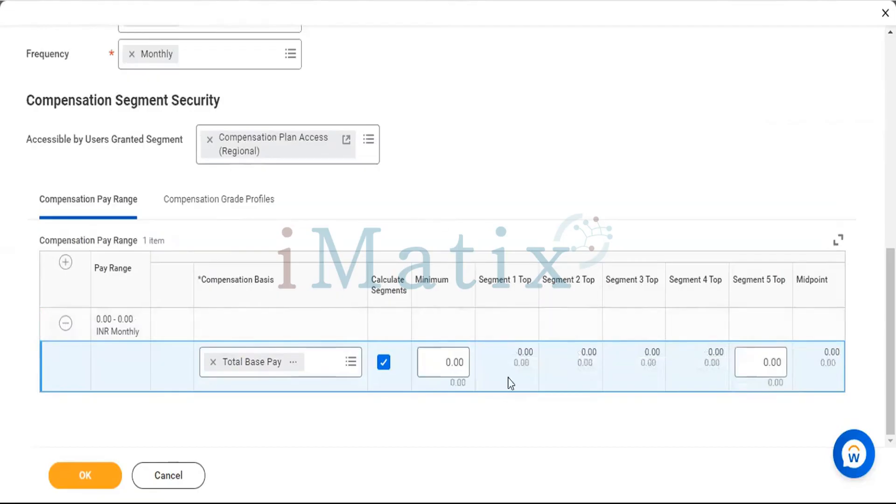
{"action": "left_click", "coordinate": [383, 362]}
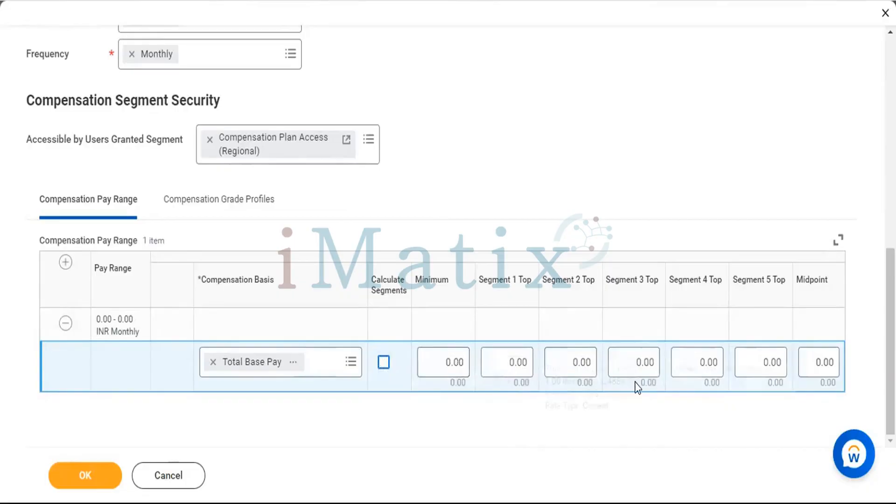
Set the minimum of the Total Base Pay range to 17,500.
{"action": "mouse_move", "coordinate": [637, 387]}
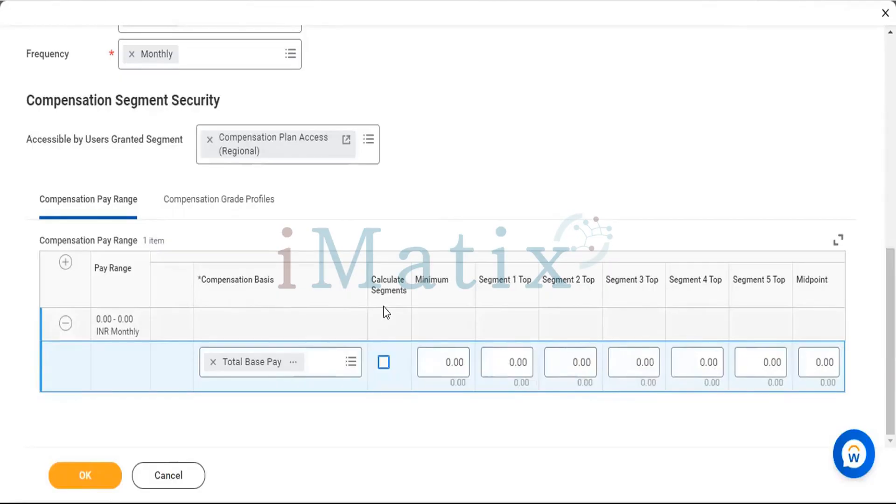
{"action": "mouse_move", "coordinate": [436, 363]}
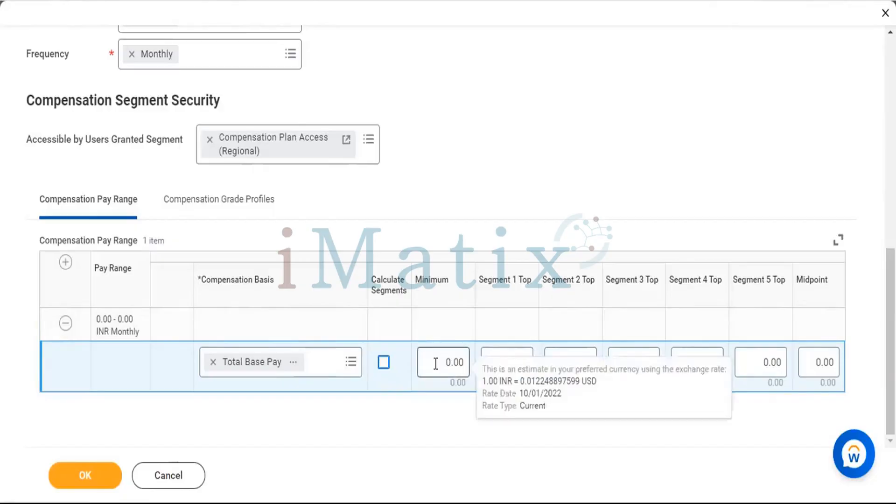
{"action": "left_click", "coordinate": [436, 363]}
{"action": "type", "text": "175000"}
{"action": "key", "text": "BackSpace"}
{"action": "left_click", "coordinate": [595, 159]}
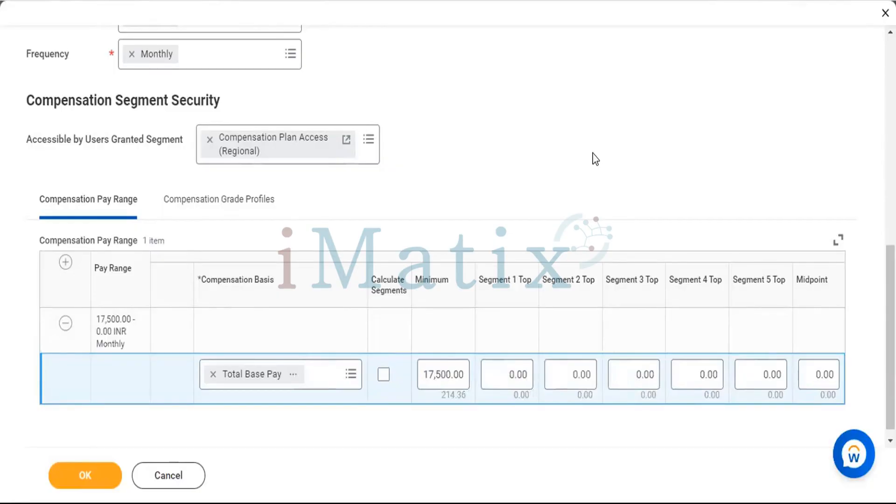
{"action": "scroll", "coordinate": [458, 320], "scroll_direction": "up", "scroll_amount": 2}
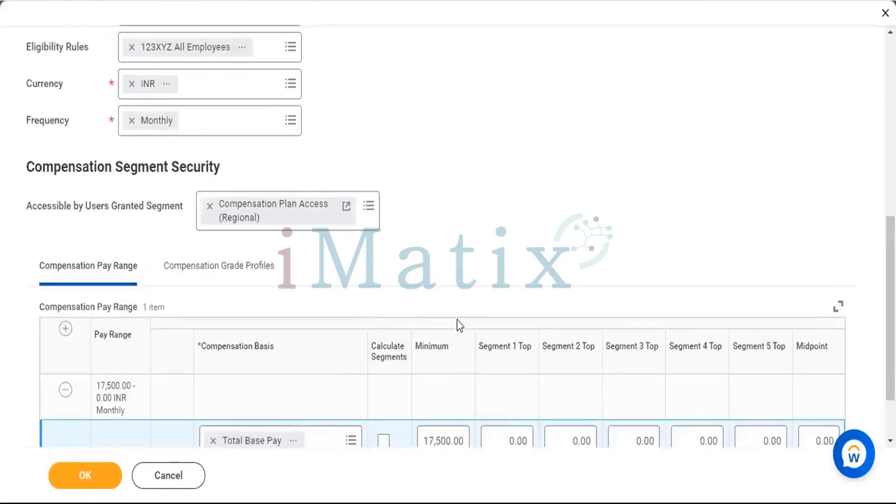
{"action": "scroll", "coordinate": [441, 334], "scroll_direction": "up", "scroll_amount": 5}
{"action": "scroll", "coordinate": [441, 336], "scroll_direction": "up", "scroll_amount": 3}
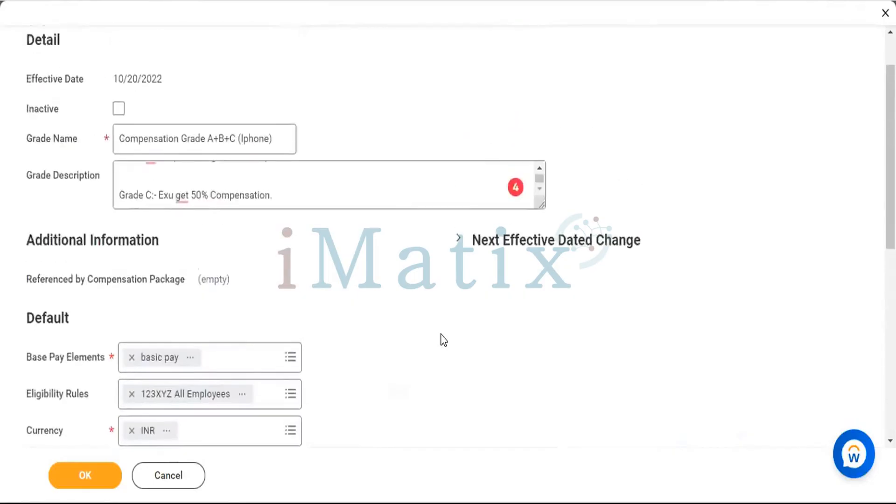
{"action": "scroll", "coordinate": [411, 231], "scroll_direction": "down", "scroll_amount": 6}
{"action": "scroll", "coordinate": [413, 230], "scroll_direction": "down", "scroll_amount": 3}
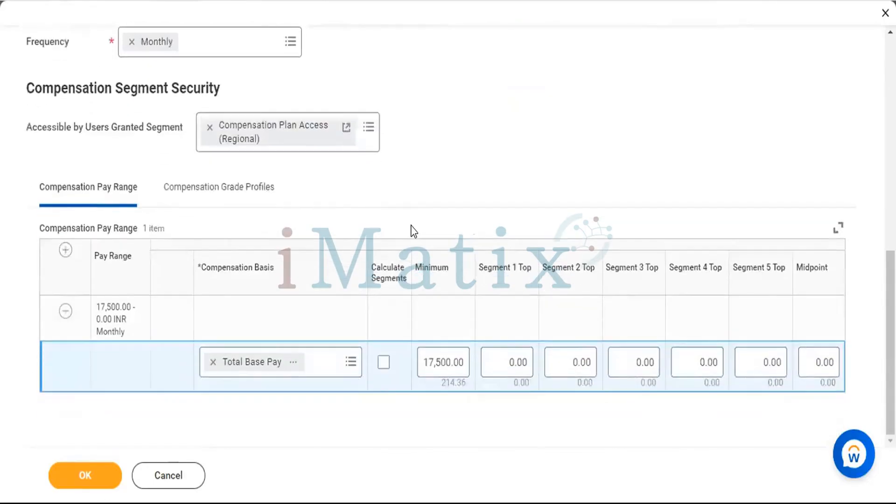
{"action": "mouse_move", "coordinate": [440, 363]}
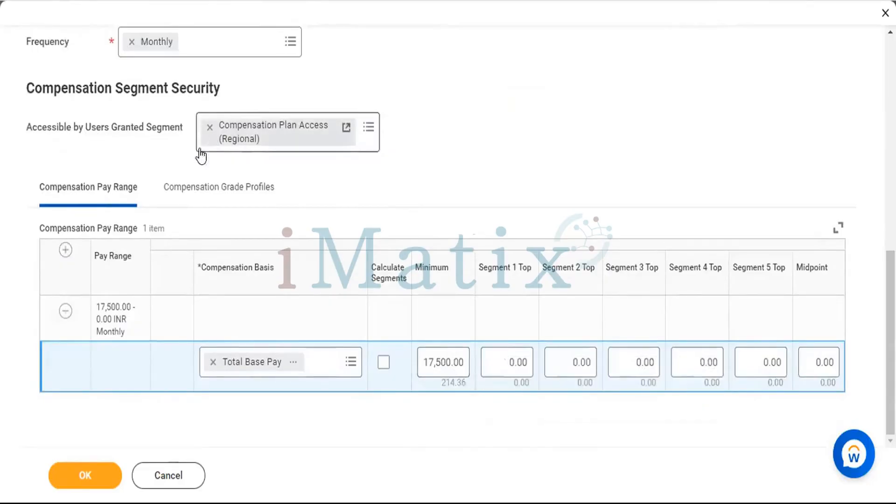
Make the compensation grade profile accessible to users granted the Compensation Plan Access (Regional) security segment.
{"action": "left_click", "coordinate": [197, 198]}
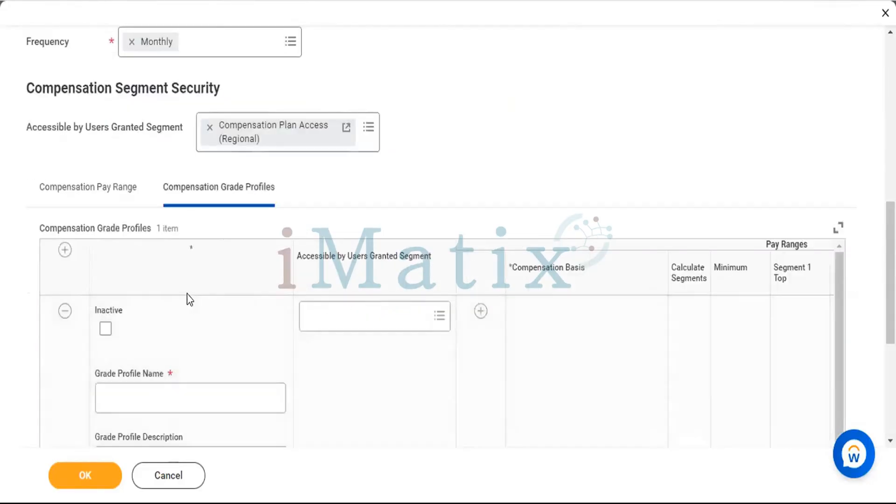
{"action": "scroll", "coordinate": [143, 301], "scroll_direction": "down", "scroll_amount": 2}
{"action": "scroll", "coordinate": [182, 314], "scroll_direction": "up", "scroll_amount": 2}
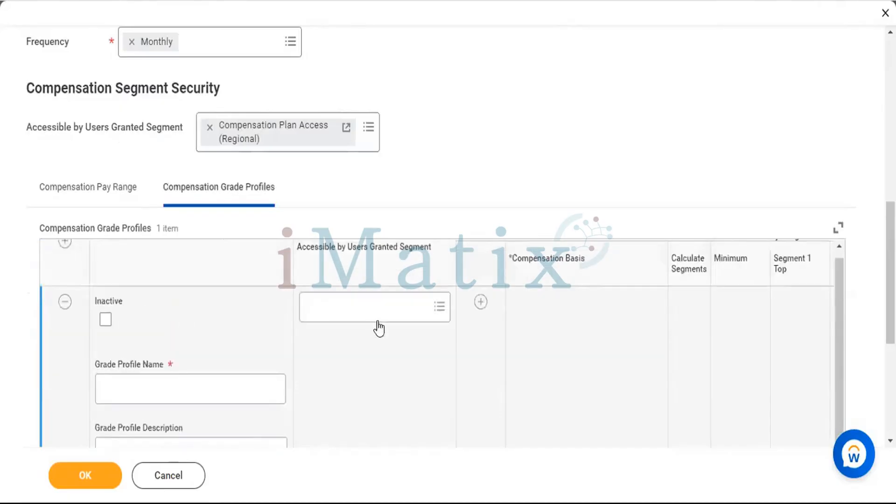
{"action": "left_click", "coordinate": [439, 306]}
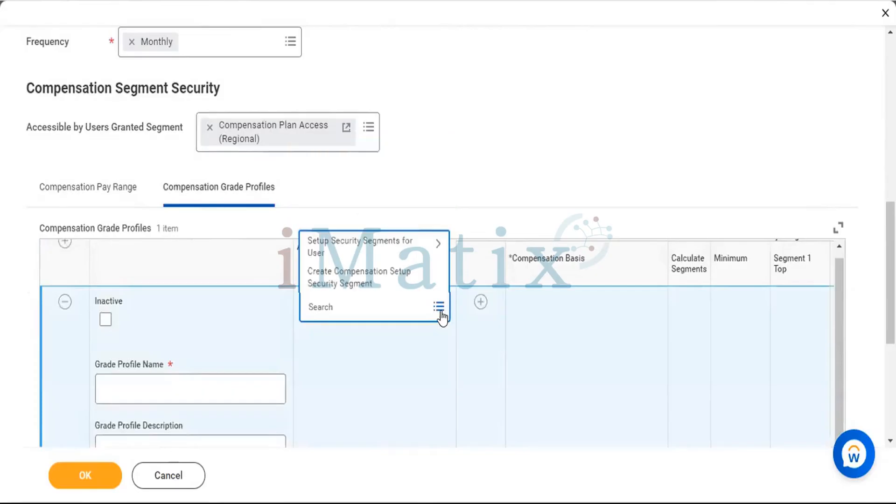
{"action": "left_click", "coordinate": [360, 244]}
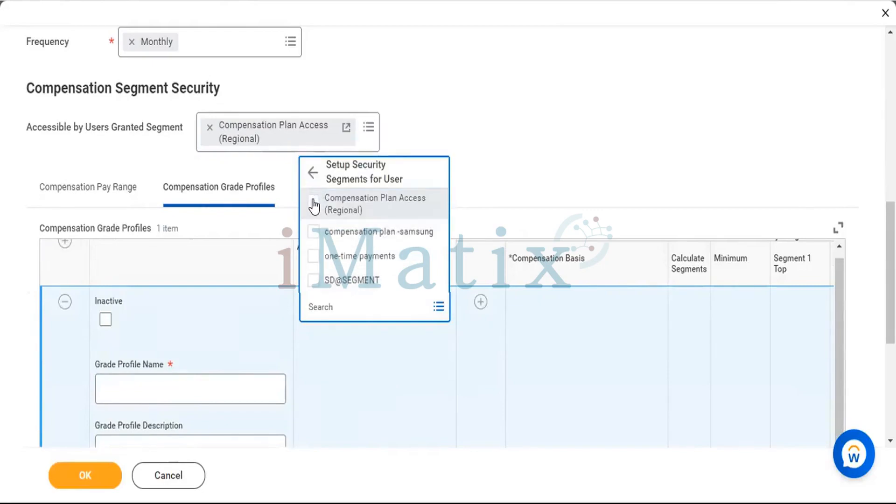
{"action": "left_click", "coordinate": [313, 205]}
{"action": "left_click", "coordinate": [573, 201]}
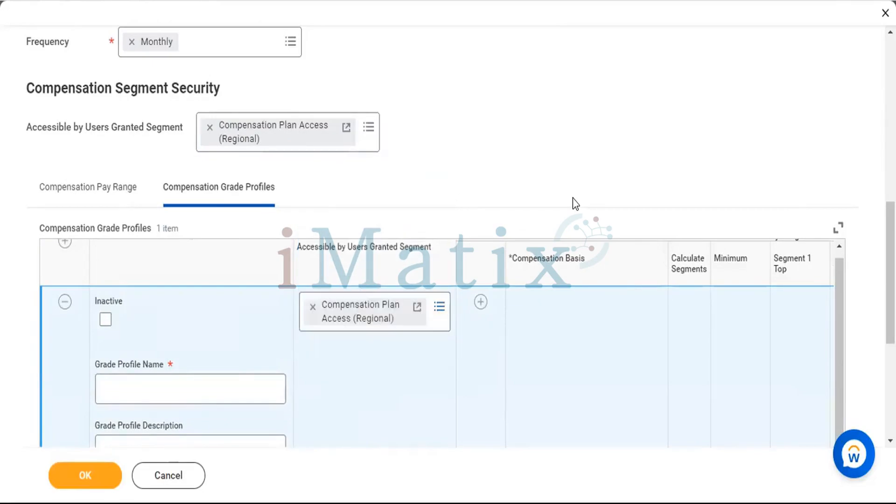
Name the grade profile Compensation Grade A+B+C (Iphone), copying the name from the grade's details.
{"action": "scroll", "coordinate": [573, 198], "scroll_direction": "down", "scroll_amount": 5}
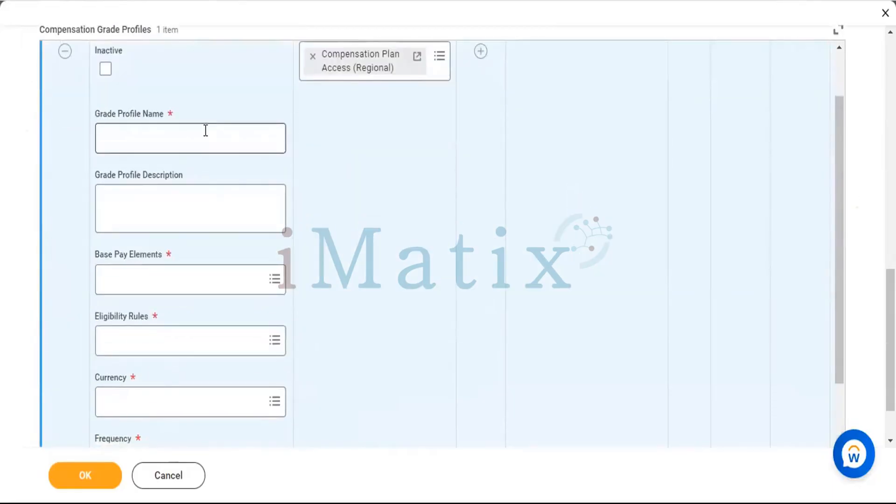
{"action": "left_click", "coordinate": [205, 131]}
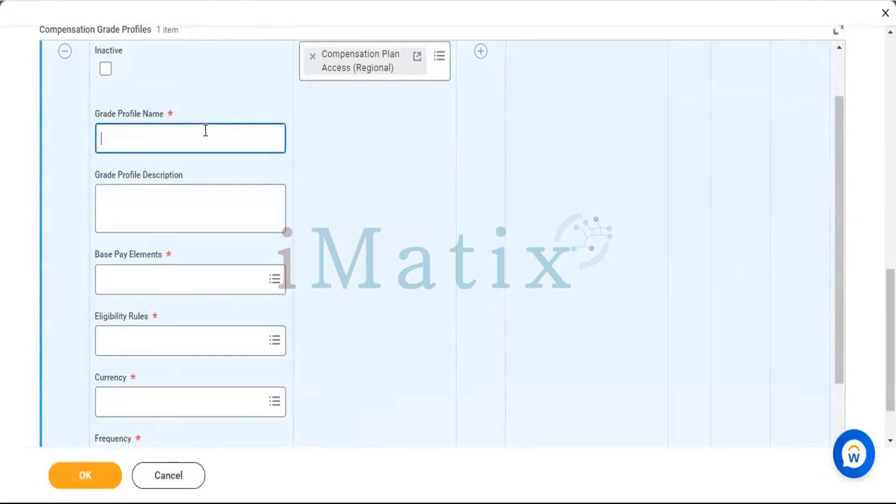
{"action": "scroll", "coordinate": [205, 130], "scroll_direction": "up", "scroll_amount": 10}
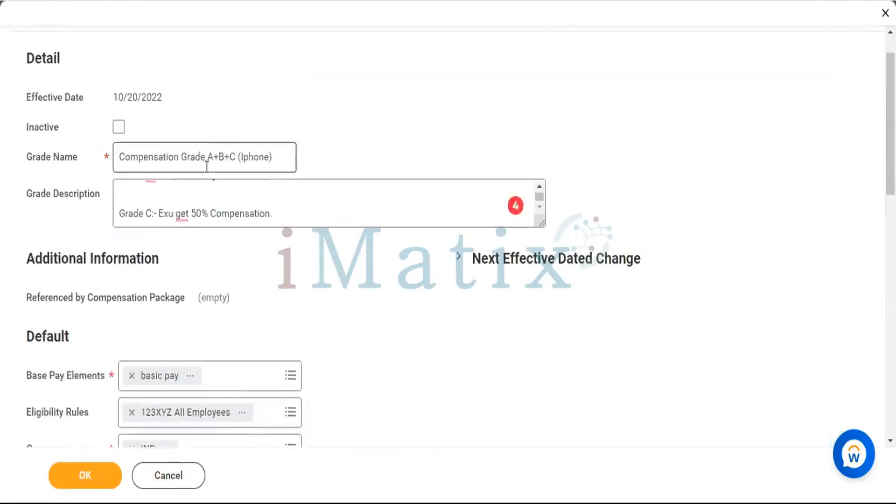
{"action": "triple_click", "coordinate": [207, 164]}
{"action": "key", "text": "ctrl+c"}
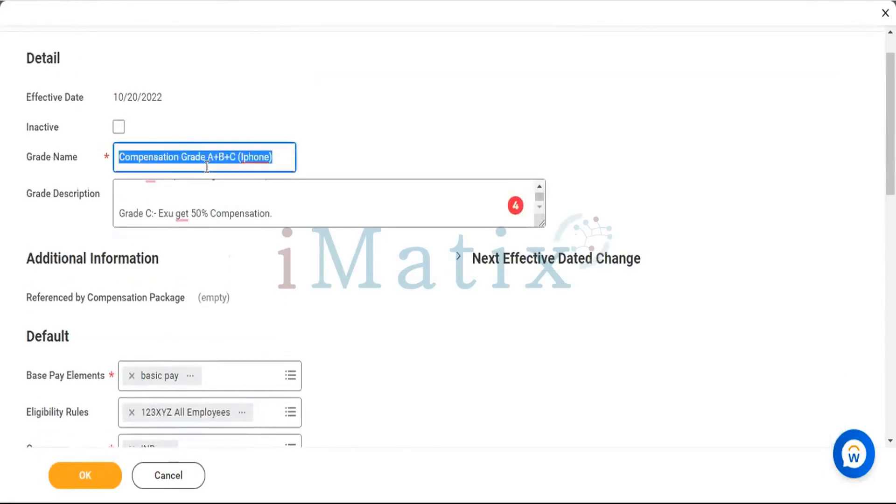
{"action": "scroll", "coordinate": [394, 250], "scroll_direction": "down", "scroll_amount": 10}
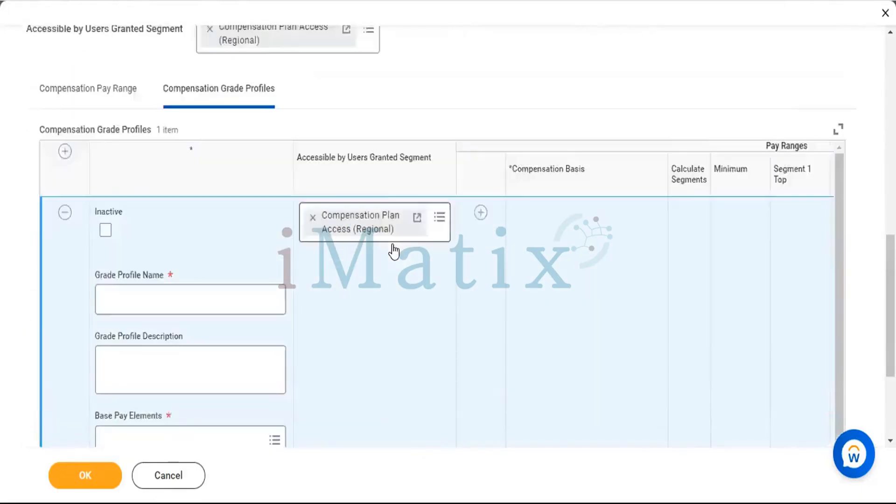
{"action": "left_click", "coordinate": [212, 247]}
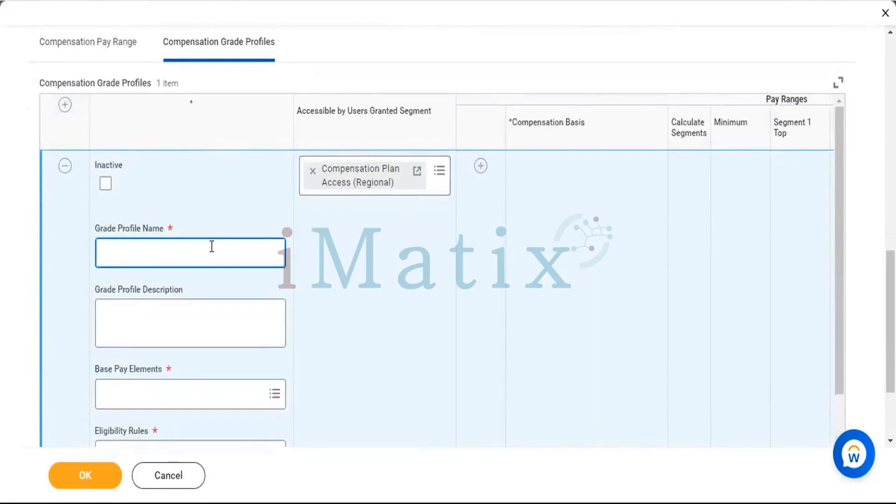
{"action": "key", "text": "ctrl+v"}
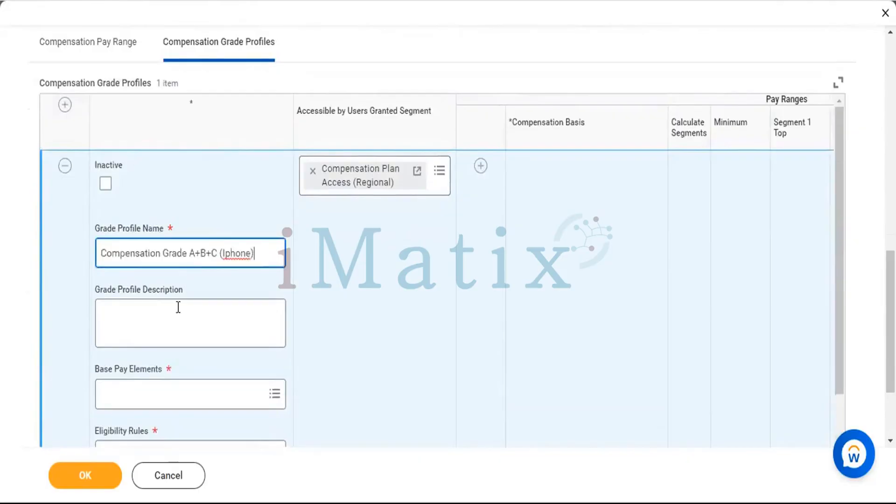
Copy the full grade description text from the grade's details into the grade profile description.
{"action": "left_click", "coordinate": [171, 321]}
{"action": "scroll", "coordinate": [262, 145], "scroll_direction": "up", "scroll_amount": 10}
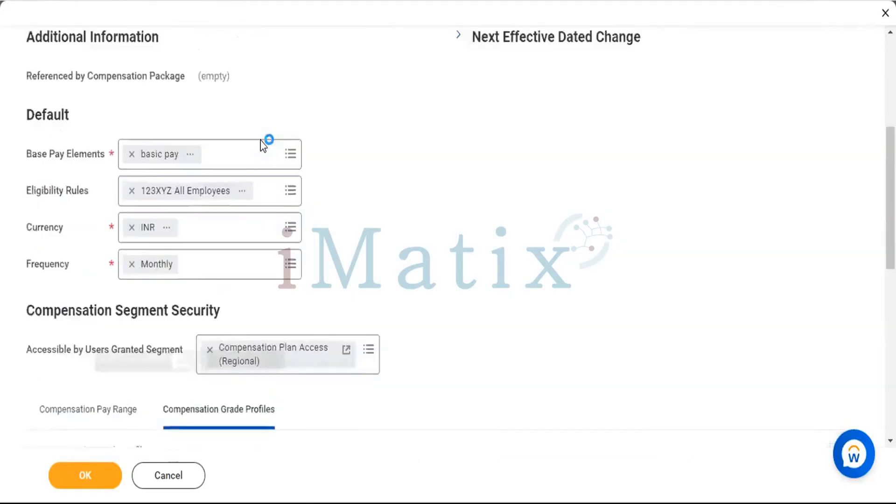
{"action": "left_click", "coordinate": [262, 140]}
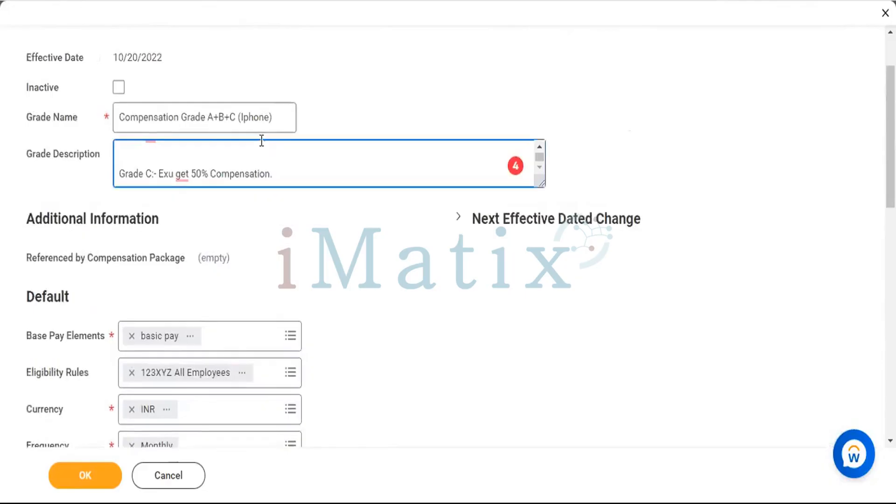
{"action": "key", "text": "ctrl+a"}
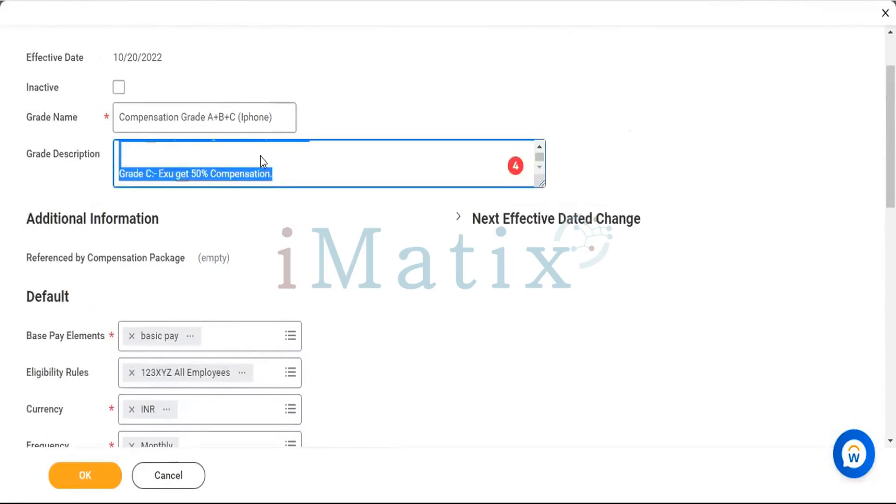
{"action": "scroll", "coordinate": [261, 160], "scroll_direction": "down", "scroll_amount": 4}
{"action": "scroll", "coordinate": [223, 337], "scroll_direction": "down", "scroll_amount": 6}
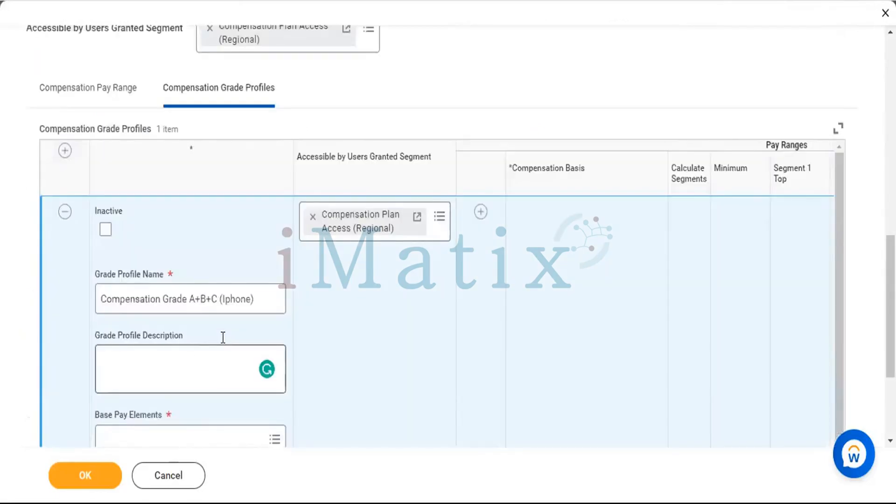
{"action": "left_click", "coordinate": [223, 338]}
{"action": "key", "text": "ctrl+v"}
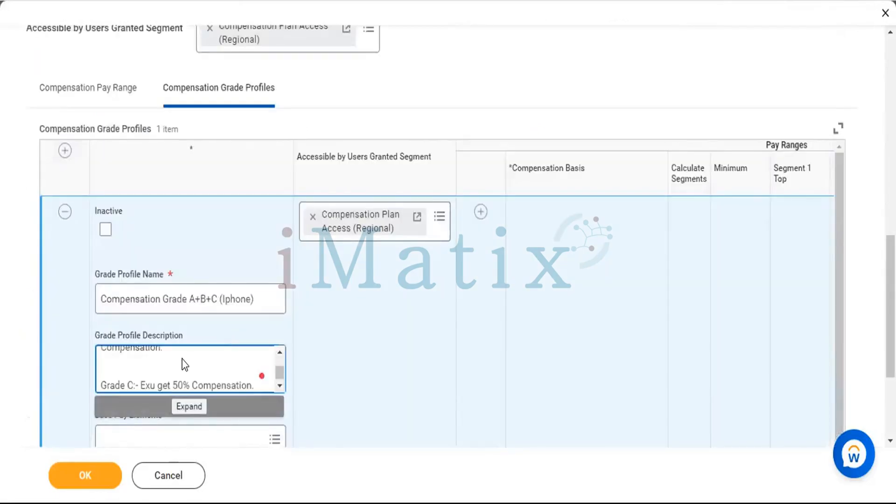
Set the grade profile's base pay element to basic pay, searching for "Basi".
{"action": "scroll", "coordinate": [257, 303], "scroll_direction": "down", "scroll_amount": 3}
{"action": "left_click", "coordinate": [252, 298]}
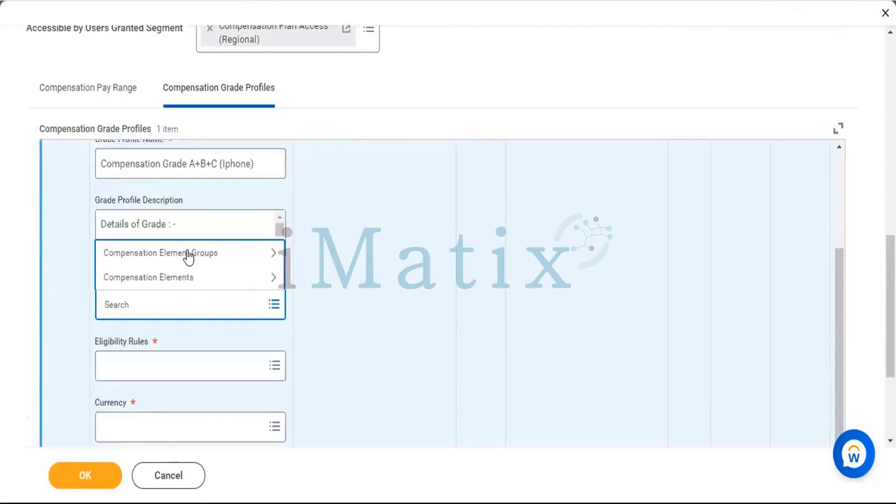
{"action": "left_click", "coordinate": [188, 254]}
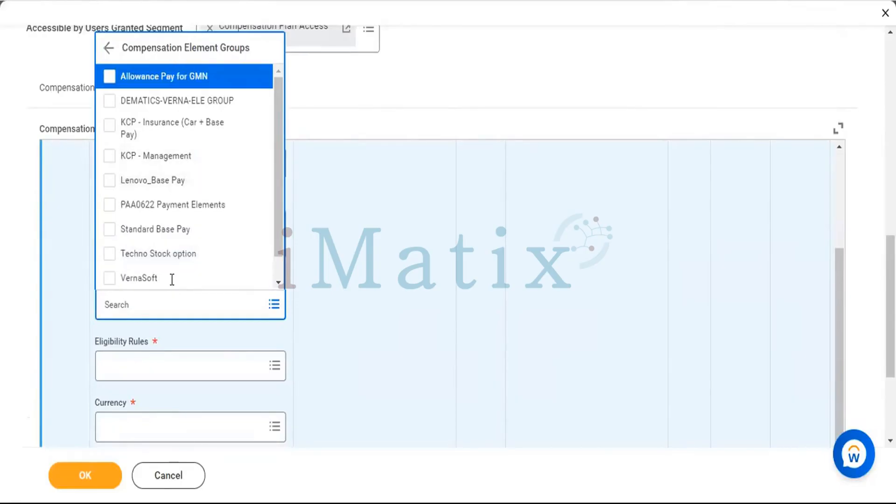
{"action": "left_click", "coordinate": [162, 296]}
{"action": "type", "text": "Basi"}
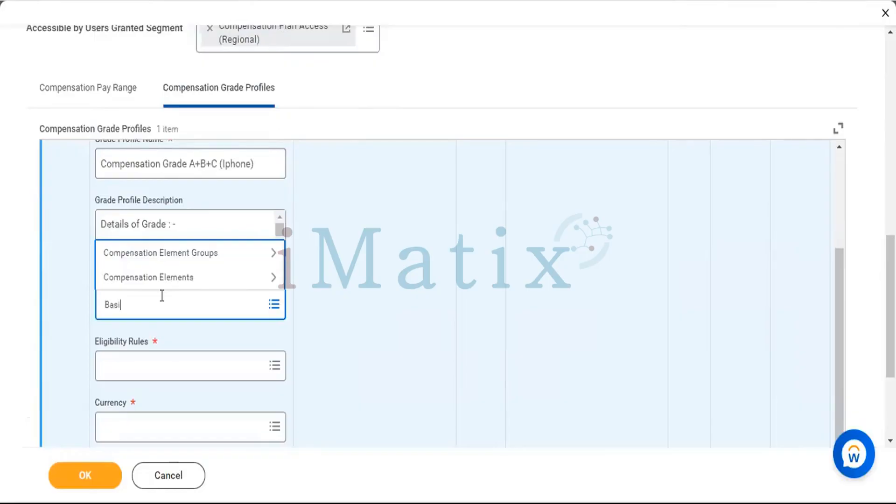
{"action": "key", "text": "Return"}
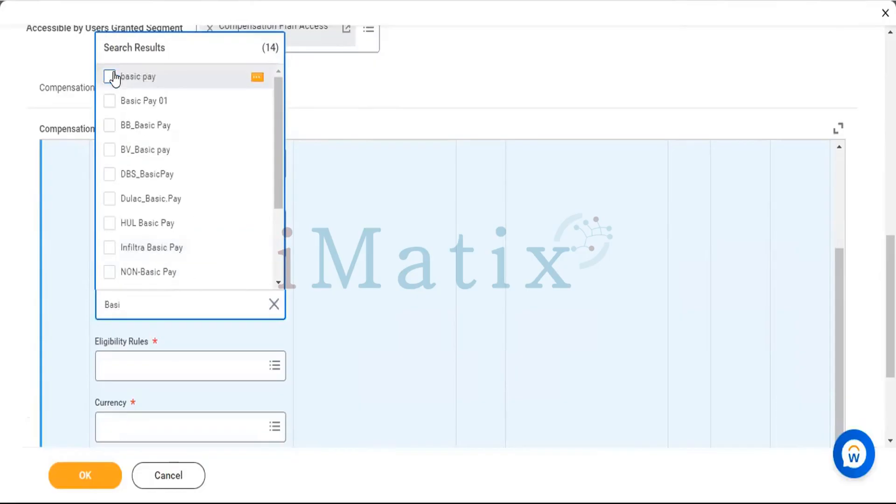
{"action": "left_click", "coordinate": [112, 77]}
{"action": "left_click", "coordinate": [413, 332]}
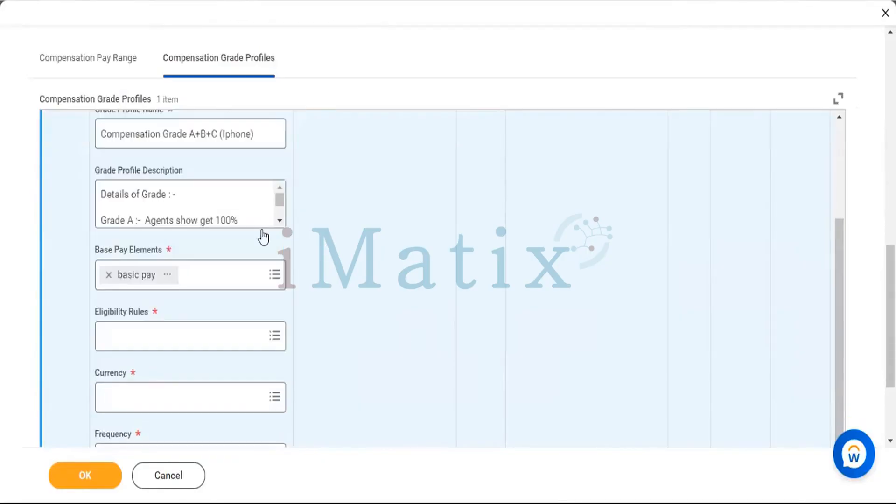
Assign the 123XYZ All Employees eligibility rule to the grade profile.
{"action": "scroll", "coordinate": [250, 236], "scroll_direction": "down", "scroll_amount": 2}
{"action": "left_click", "coordinate": [250, 236]}
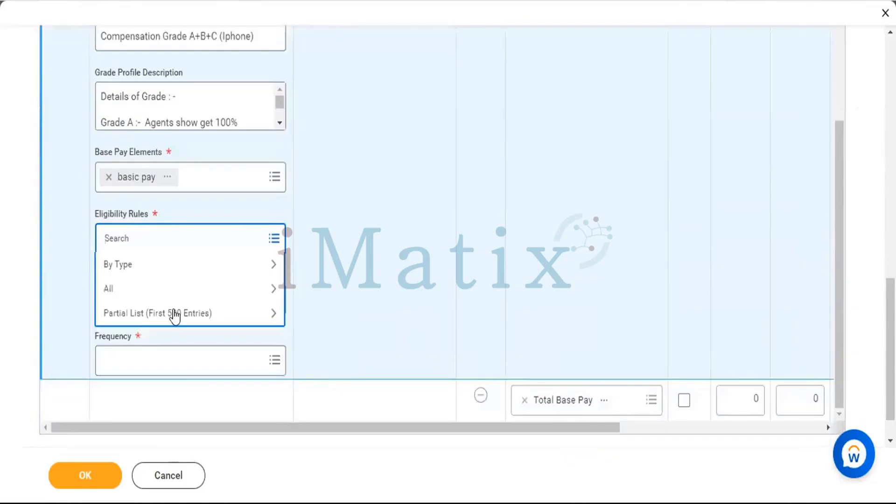
{"action": "left_click", "coordinate": [176, 314]}
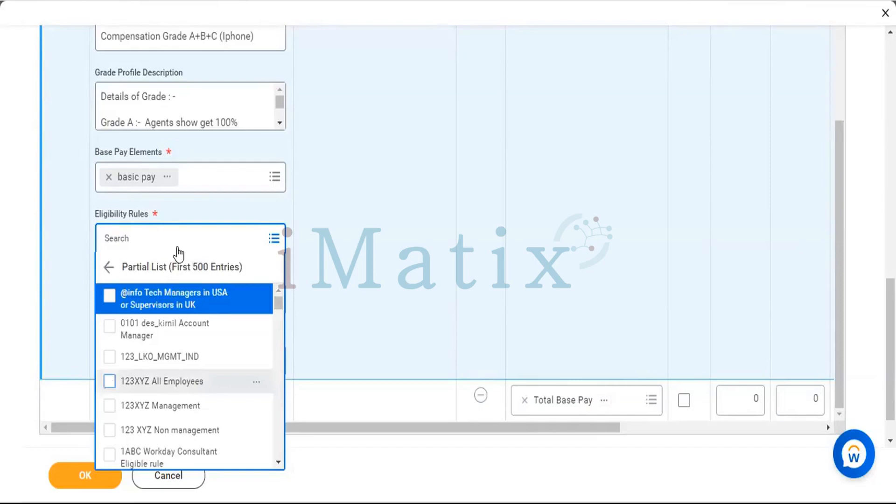
{"action": "key", "text": "space"}
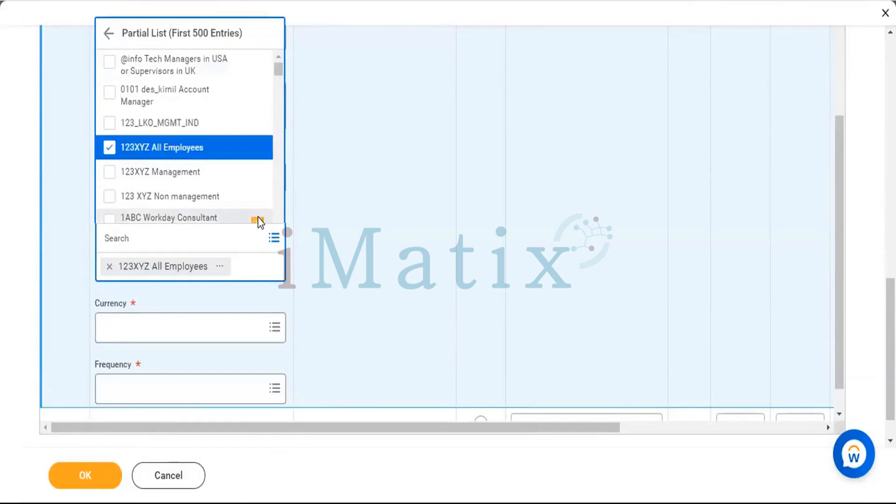
{"action": "left_click", "coordinate": [371, 303]}
Set the grade profile's currency to INR and its frequency to Monthly.
{"action": "scroll", "coordinate": [370, 304], "scroll_direction": "down", "scroll_amount": 1}
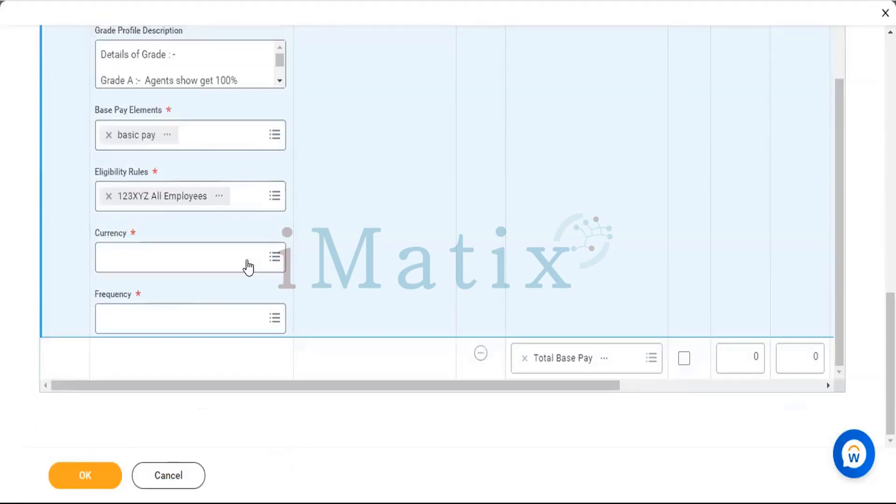
{"action": "left_click", "coordinate": [247, 259]}
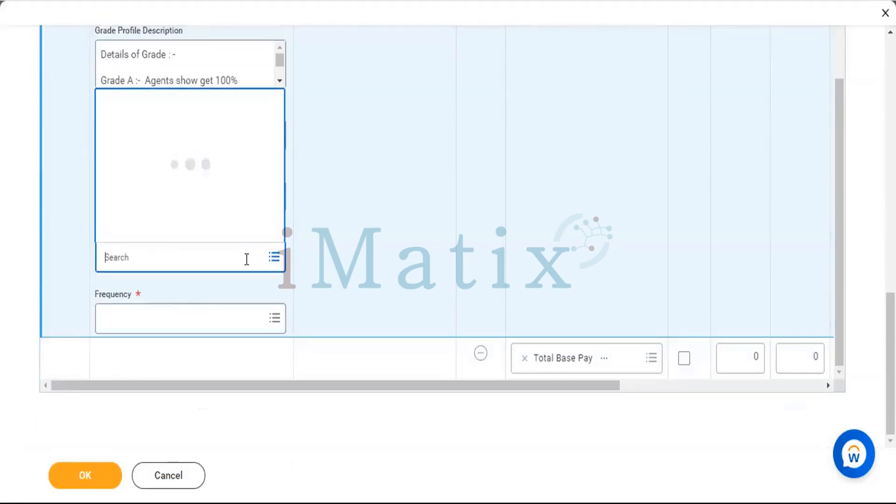
{"action": "type", "text": "inr"}
{"action": "key", "text": "Return"}
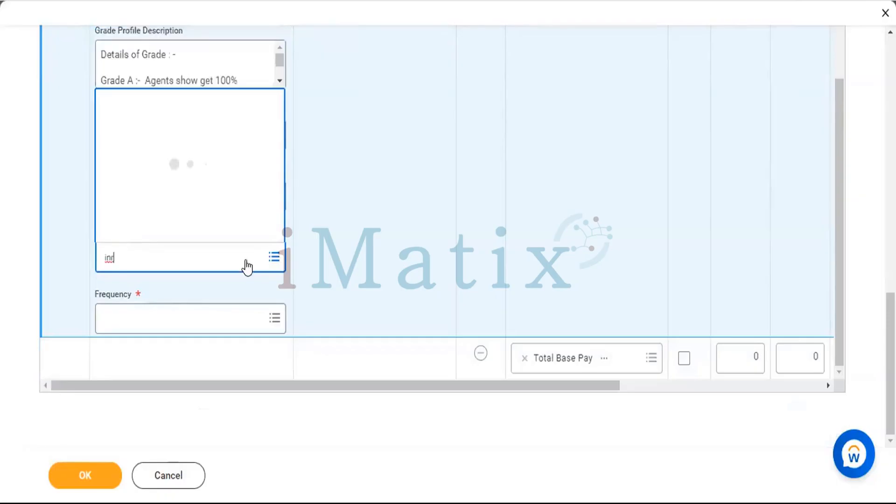
{"action": "left_click", "coordinate": [201, 320]}
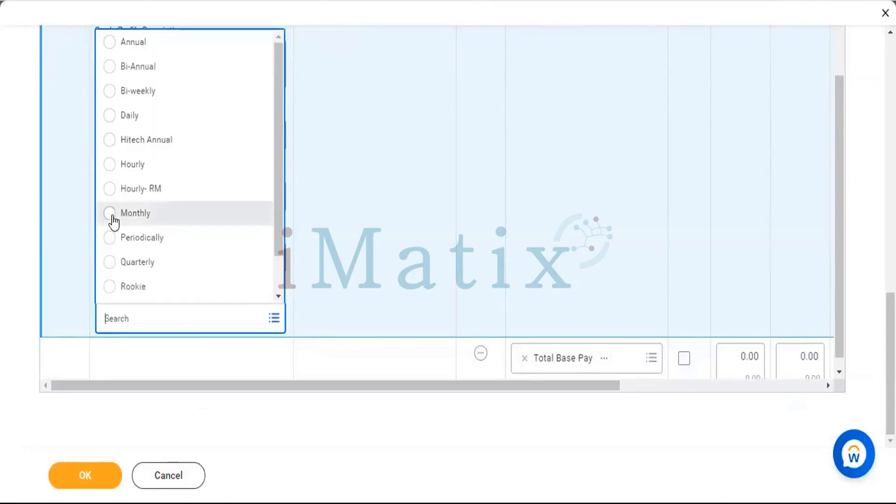
{"action": "key", "text": "Return"}
{"action": "left_click", "coordinate": [307, 165]}
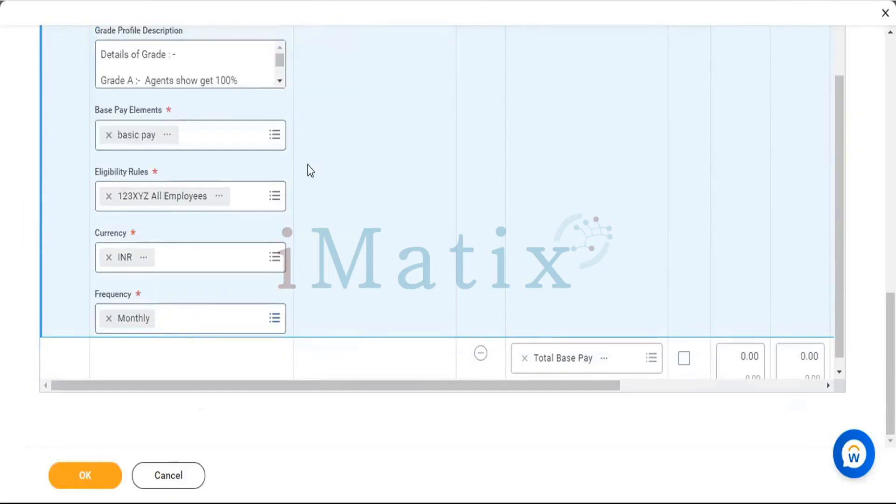
Set the minimum of the grade profile's Total Base Pay range to 17,500.
{"action": "scroll", "coordinate": [501, 216], "scroll_direction": "down", "scroll_amount": 1}
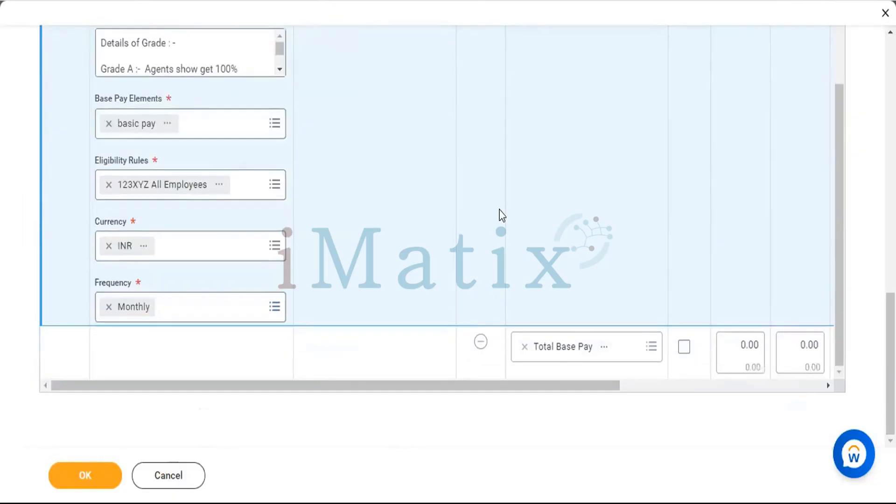
{"action": "mouse_move", "coordinate": [741, 346]}
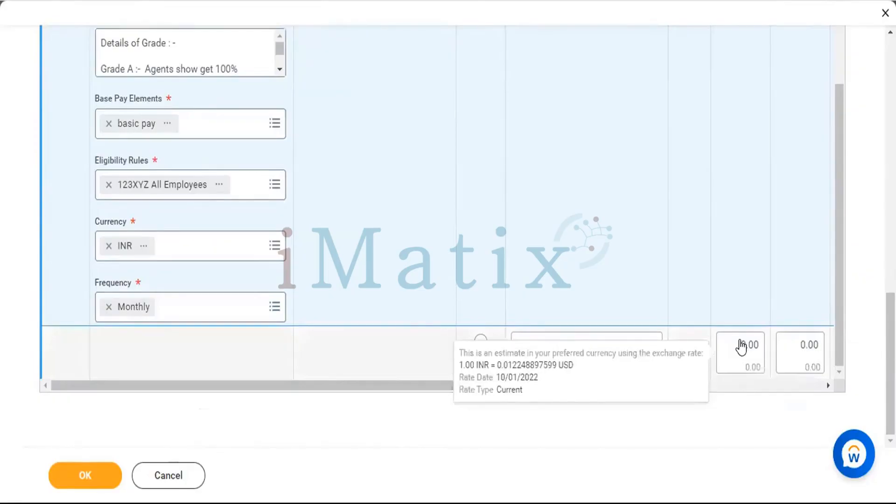
{"action": "left_click", "coordinate": [741, 345]}
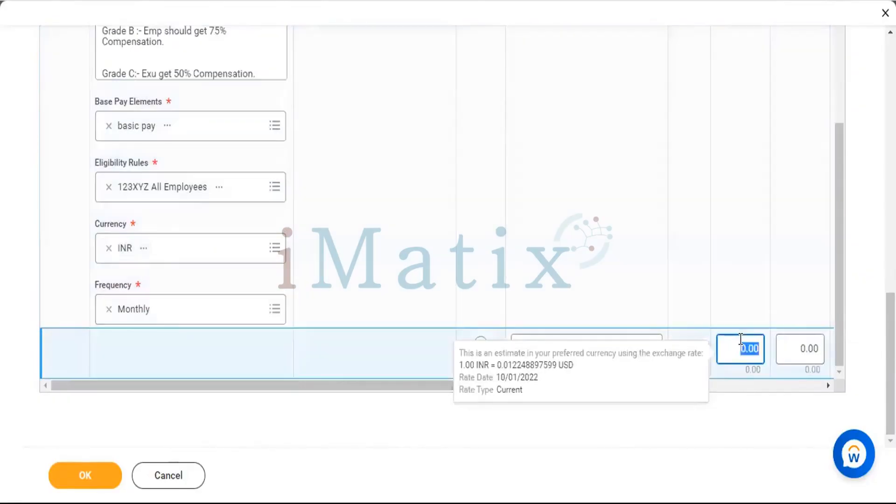
{"action": "type", "text": "17,500"}
{"action": "left_click", "coordinate": [699, 431]}
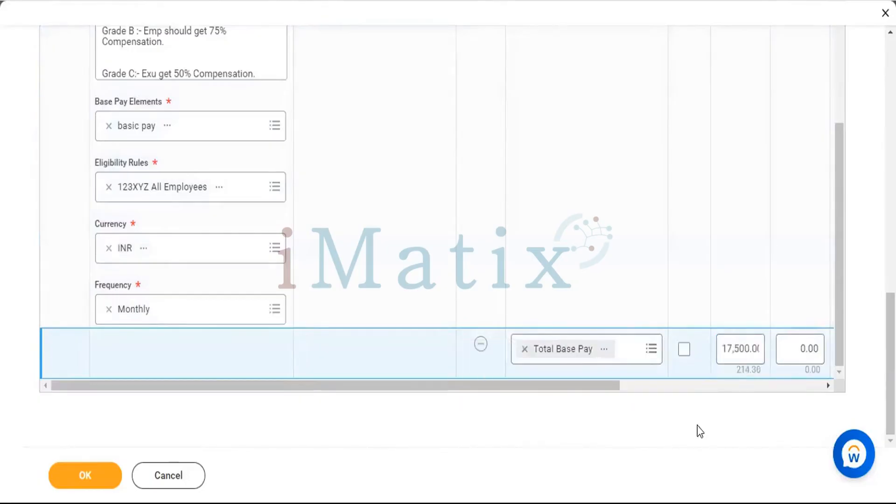
Review the compensation grade's profile, defaults, pay range and details, including the Next Effective Dated Change section.
{"action": "scroll", "coordinate": [499, 240], "scroll_direction": "up", "scroll_amount": 5}
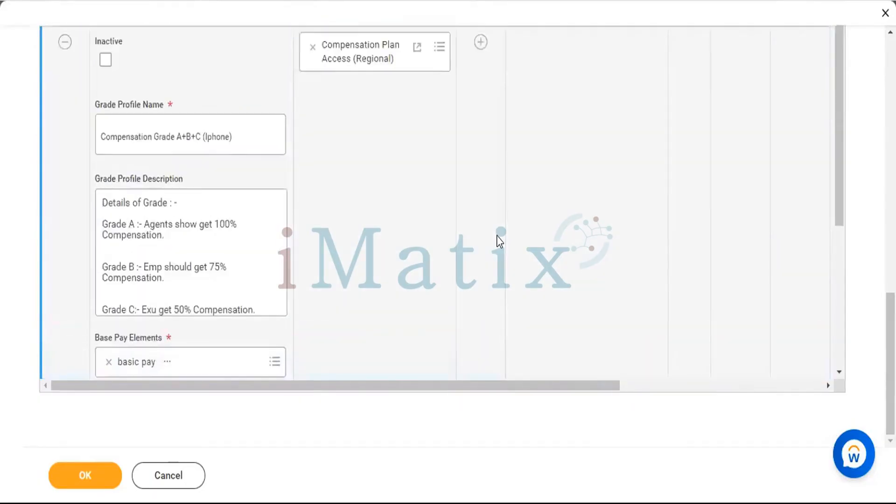
{"action": "scroll", "coordinate": [499, 241], "scroll_direction": "up", "scroll_amount": 3}
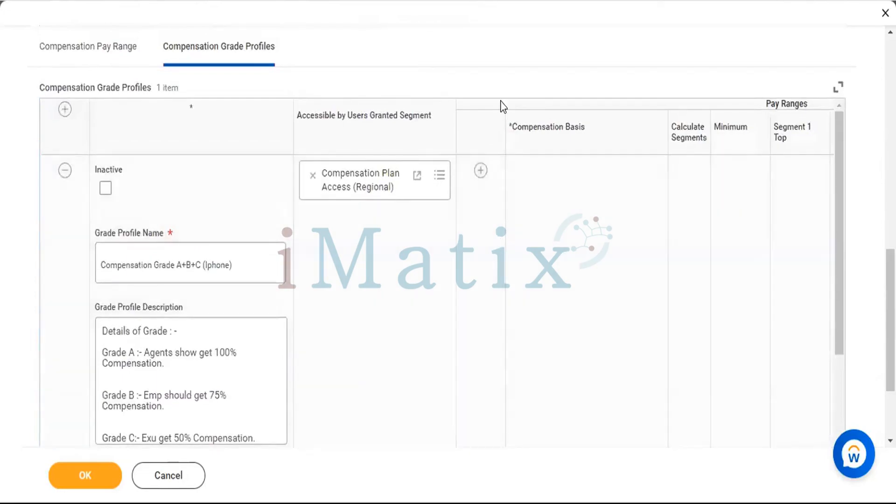
{"action": "scroll", "coordinate": [502, 106], "scroll_direction": "up", "scroll_amount": 3}
{"action": "scroll", "coordinate": [503, 107], "scroll_direction": "up", "scroll_amount": 4}
{"action": "left_click", "coordinate": [79, 378]}
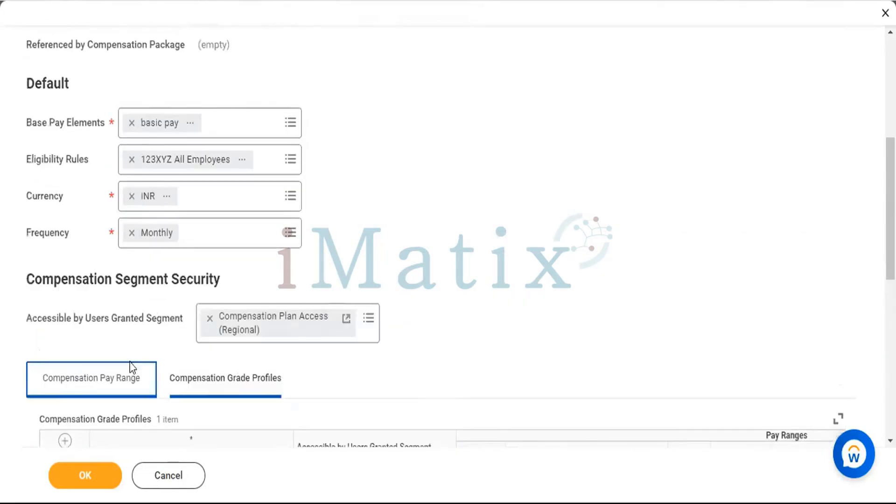
{"action": "scroll", "coordinate": [453, 222], "scroll_direction": "up", "scroll_amount": 6}
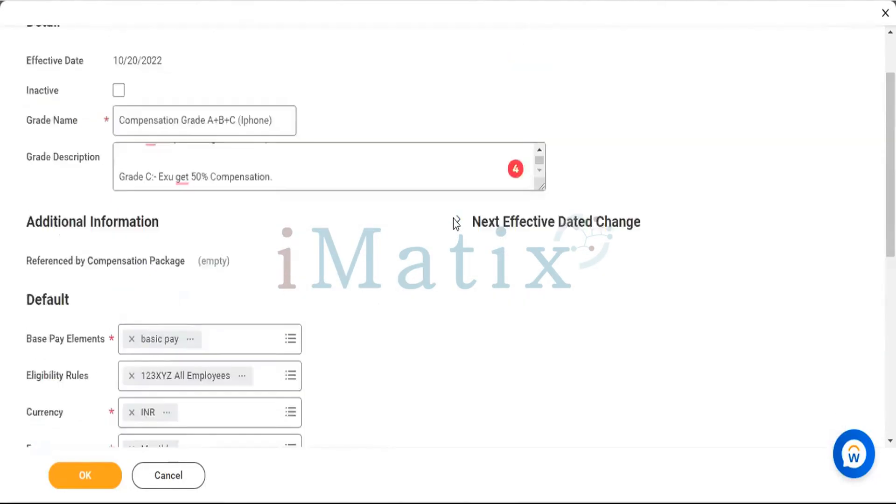
{"action": "left_click", "coordinate": [536, 303]}
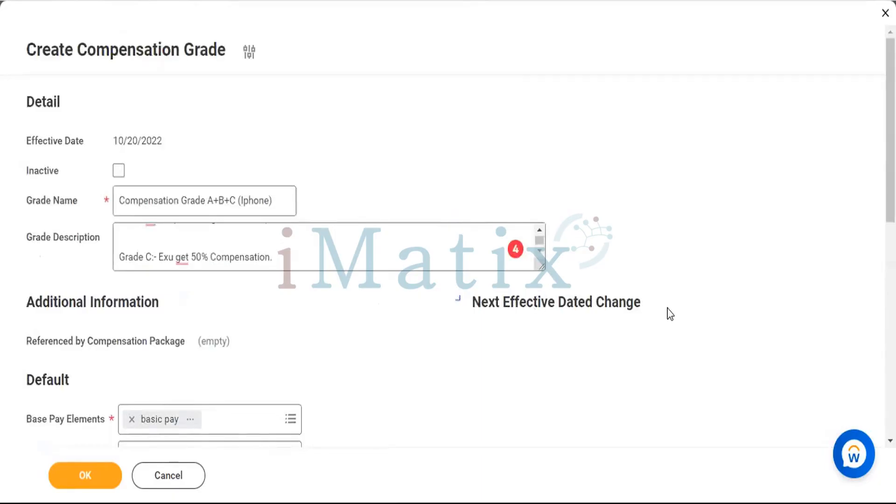
{"action": "scroll", "coordinate": [670, 314], "scroll_direction": "down", "scroll_amount": 5}
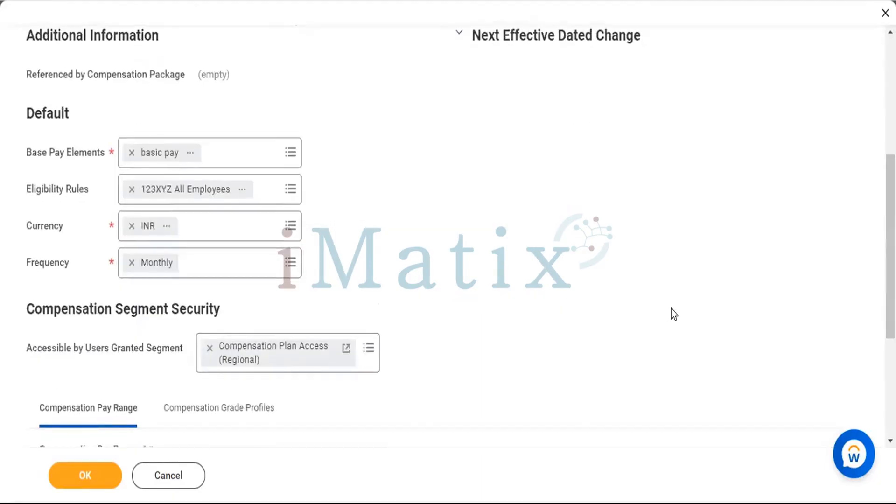
{"action": "scroll", "coordinate": [673, 314], "scroll_direction": "down", "scroll_amount": 4}
{"action": "scroll", "coordinate": [672, 312], "scroll_direction": "up", "scroll_amount": 9}
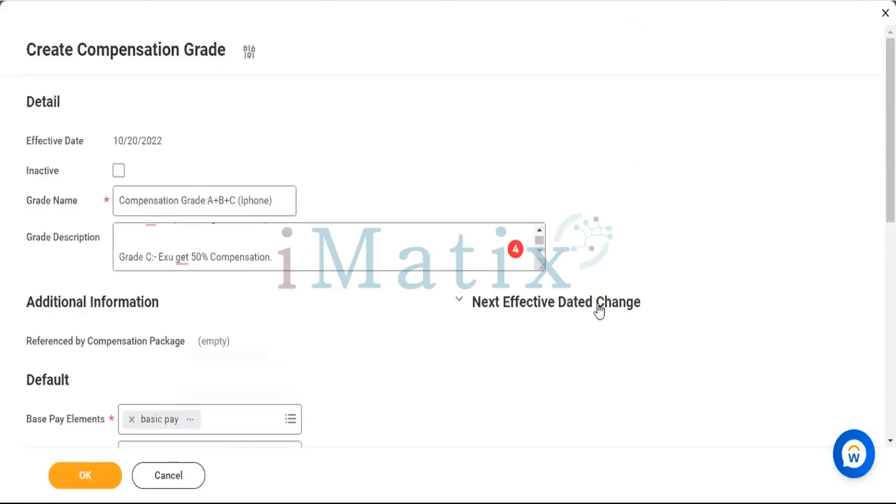
{"action": "left_click", "coordinate": [569, 306]}
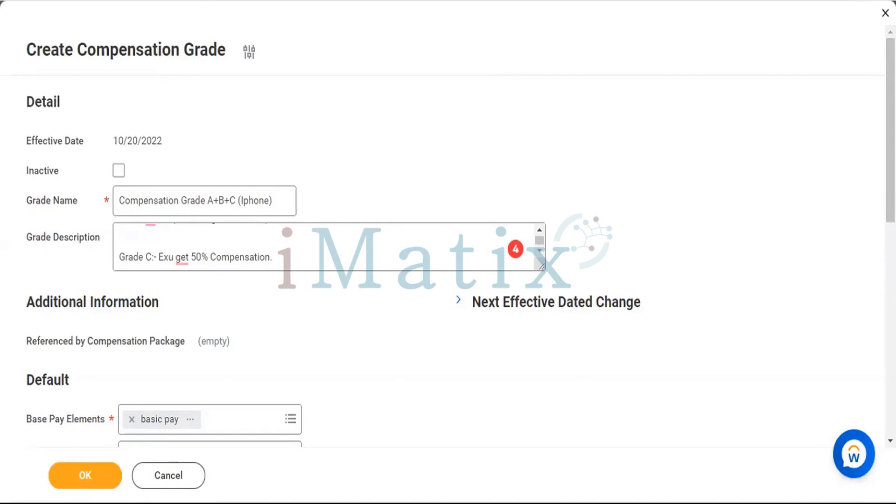
Try to submit the new compensation grade after checking its details, defaults and pay range.
{"action": "scroll", "coordinate": [312, 326], "scroll_direction": "down", "scroll_amount": 2}
{"action": "scroll", "coordinate": [311, 326], "scroll_direction": "down", "scroll_amount": 10}
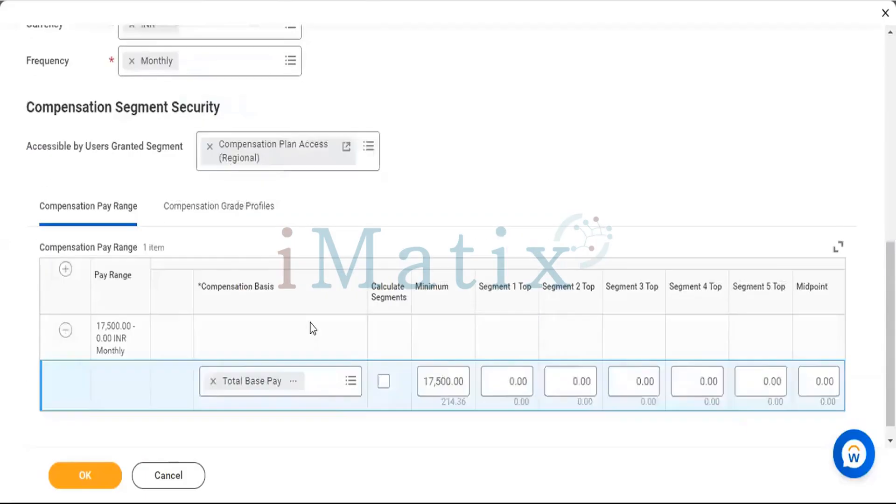
{"action": "scroll", "coordinate": [461, 88], "scroll_direction": "up", "scroll_amount": 4}
{"action": "scroll", "coordinate": [461, 88], "scroll_direction": "up", "scroll_amount": 6}
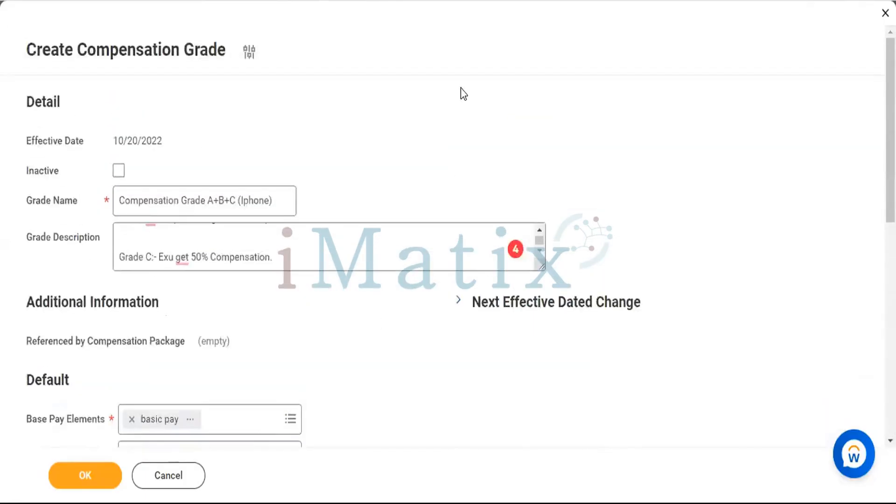
{"action": "scroll", "coordinate": [460, 93], "scroll_direction": "down", "scroll_amount": 8}
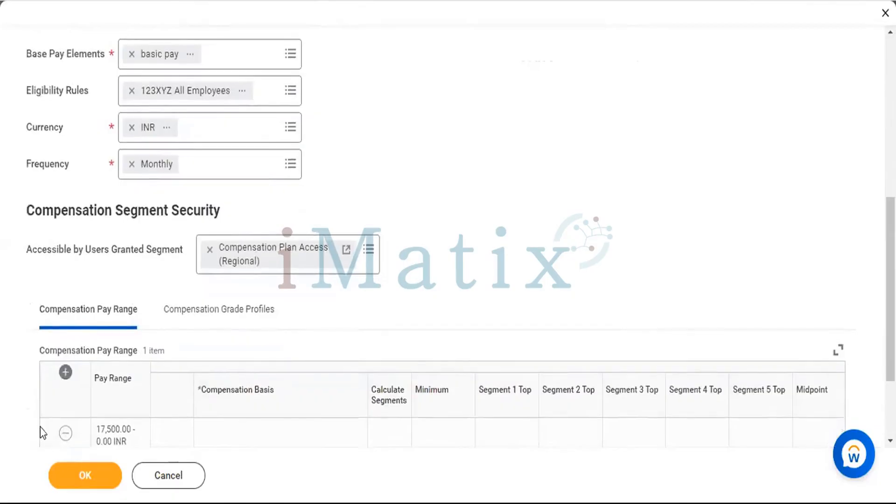
{"action": "left_click", "coordinate": [65, 479]}
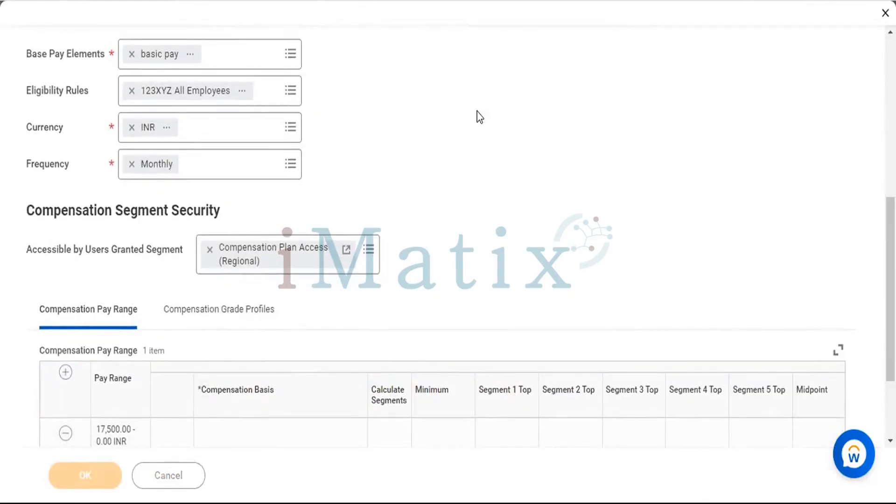
Examine the compensation grade profile's fields and expand its errors and alerts to read what must be corrected.
{"action": "scroll", "coordinate": [427, 220], "scroll_direction": "down", "scroll_amount": 2}
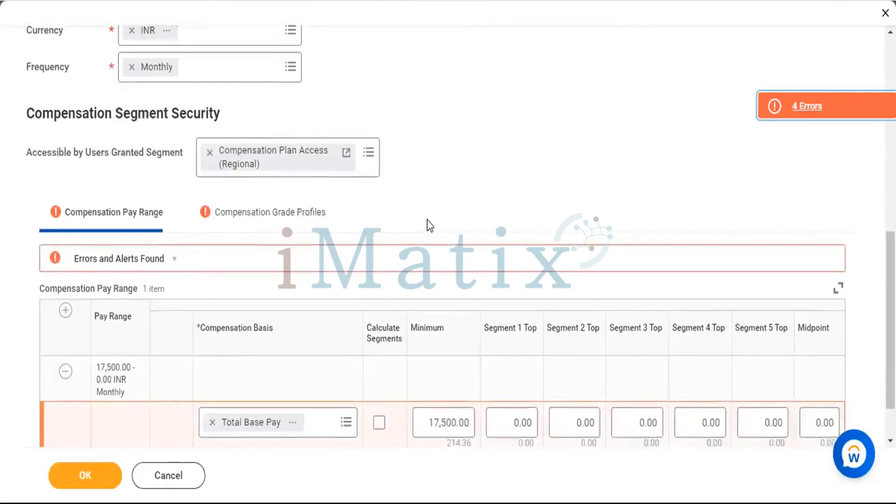
{"action": "scroll", "coordinate": [439, 238], "scroll_direction": "down", "scroll_amount": 1}
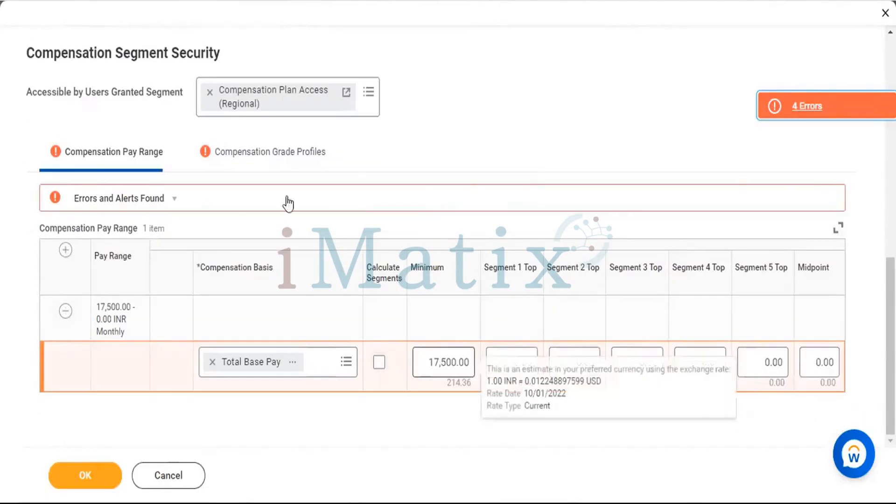
{"action": "left_click", "coordinate": [260, 161]}
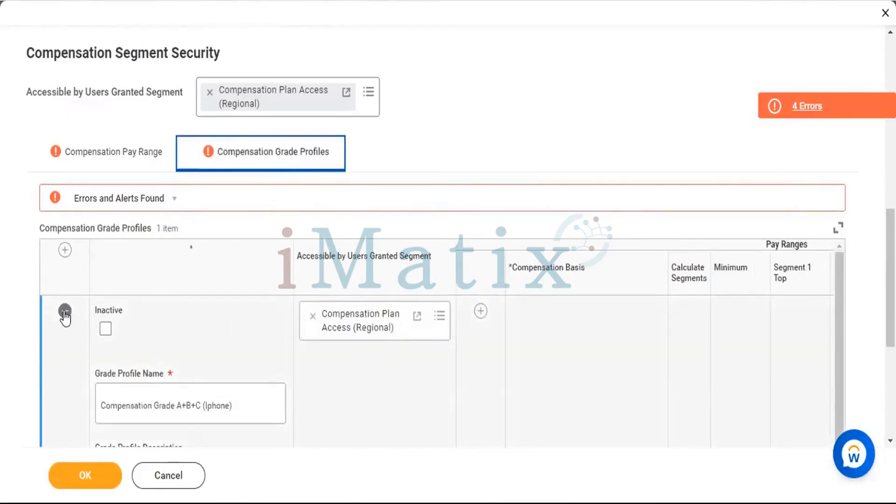
{"action": "scroll", "coordinate": [259, 360], "scroll_direction": "down", "scroll_amount": 1}
{"action": "scroll", "coordinate": [259, 359], "scroll_direction": "down", "scroll_amount": 10}
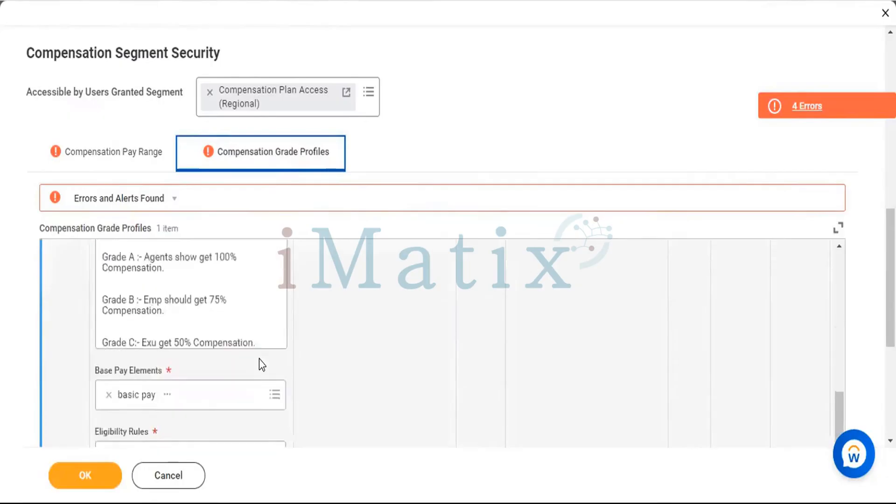
{"action": "scroll", "coordinate": [259, 360], "scroll_direction": "down", "scroll_amount": 2}
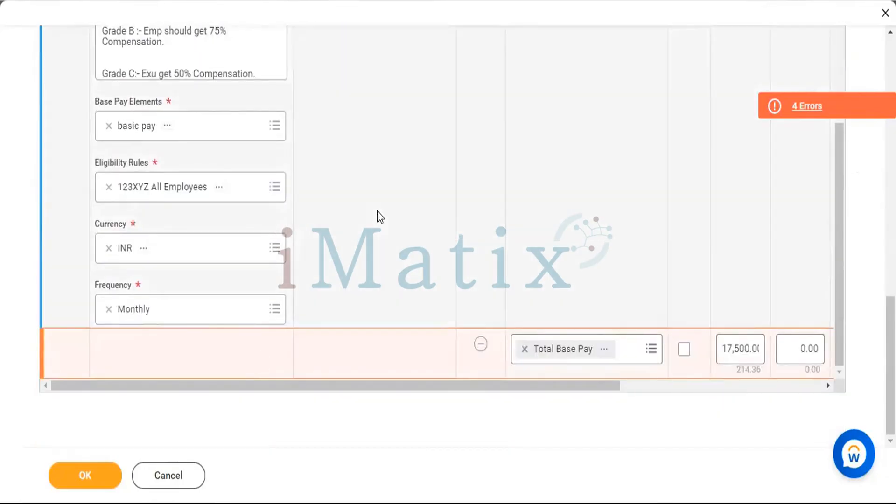
{"action": "scroll", "coordinate": [380, 217], "scroll_direction": "up", "scroll_amount": 4}
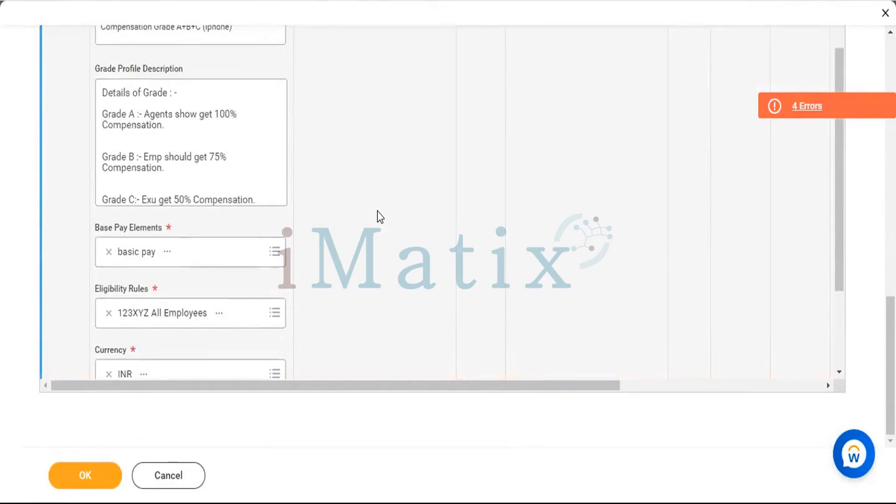
{"action": "scroll", "coordinate": [380, 217], "scroll_direction": "up", "scroll_amount": 8}
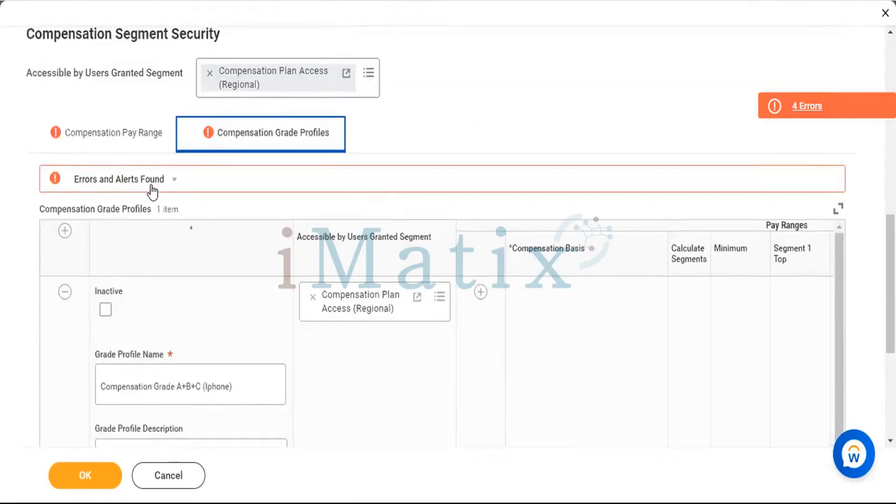
{"action": "left_click", "coordinate": [152, 187]}
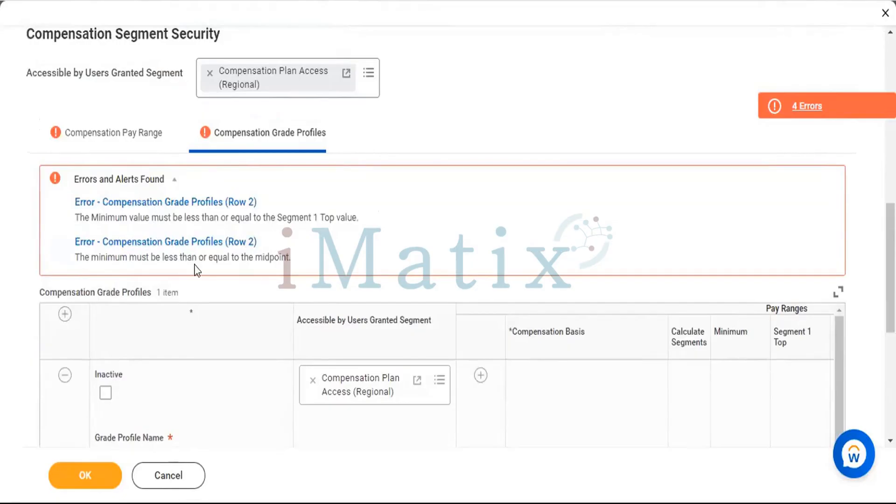
Set Segment 1 Top and Segment 2 Top of the grade profile's Total Base Pay range to 3,000.
{"action": "scroll", "coordinate": [372, 280], "scroll_direction": "down", "scroll_amount": 5}
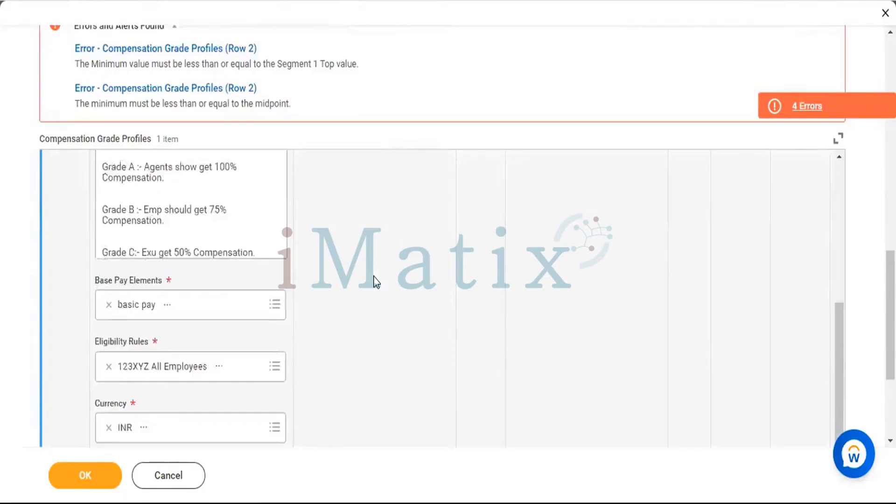
{"action": "scroll", "coordinate": [373, 280], "scroll_direction": "down", "scroll_amount": 5}
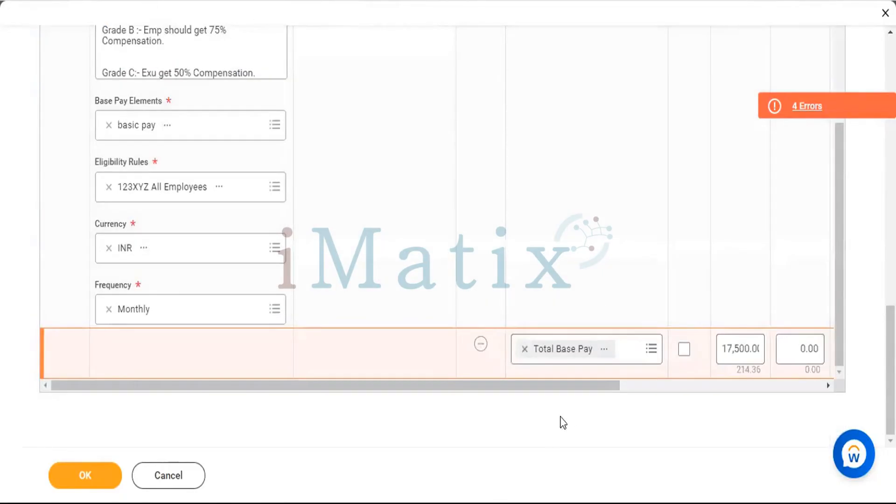
{"action": "left_click", "coordinate": [658, 389]}
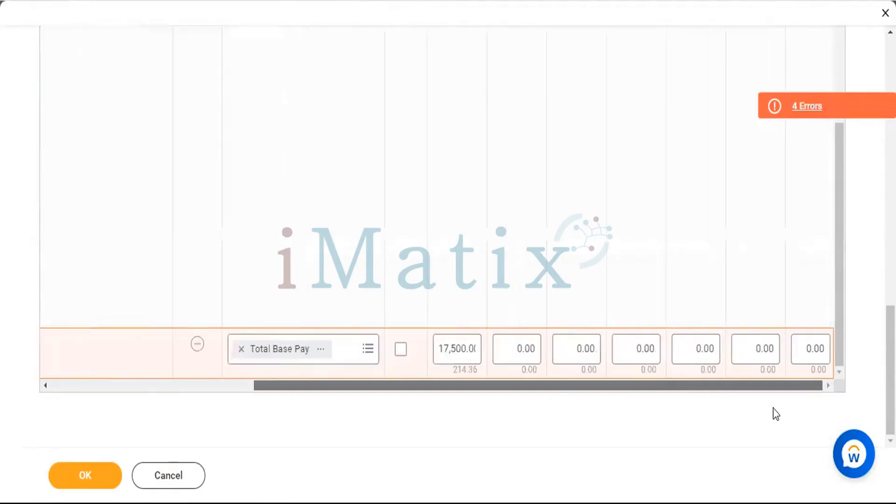
{"action": "left_click", "coordinate": [514, 346]}
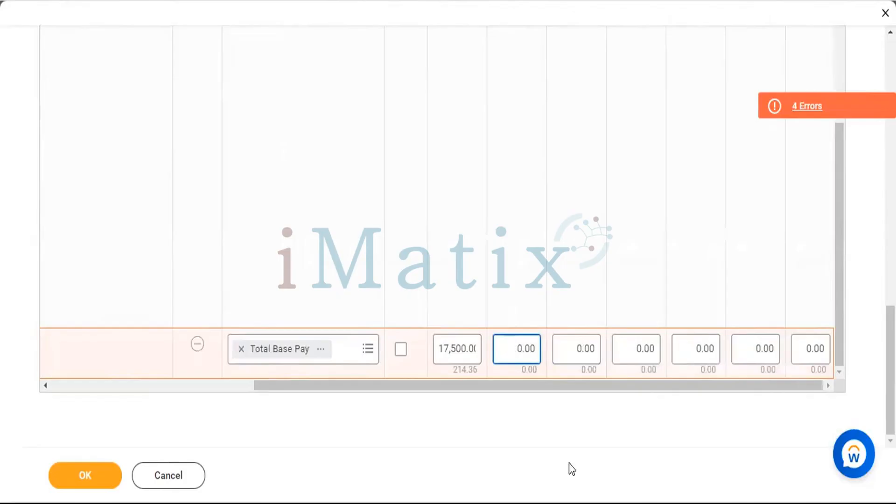
{"action": "type", "text": "300"}
{"action": "left_click", "coordinate": [583, 355]}
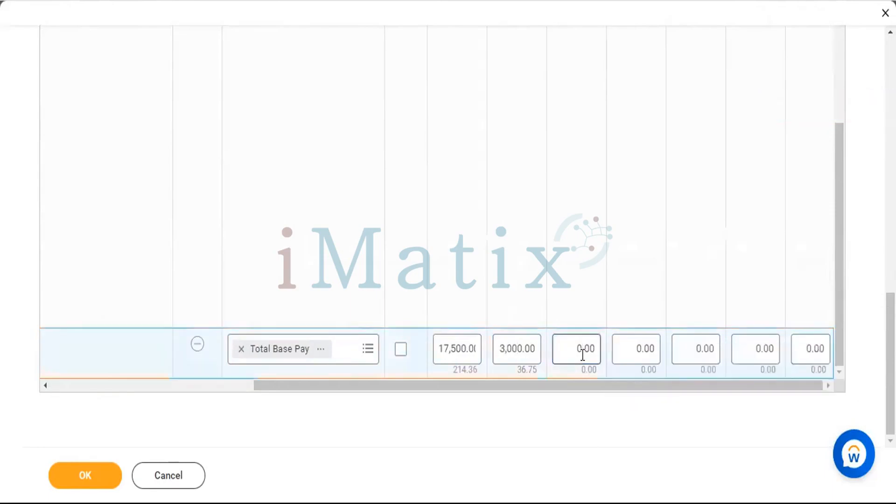
{"action": "left_click", "coordinate": [583, 355]}
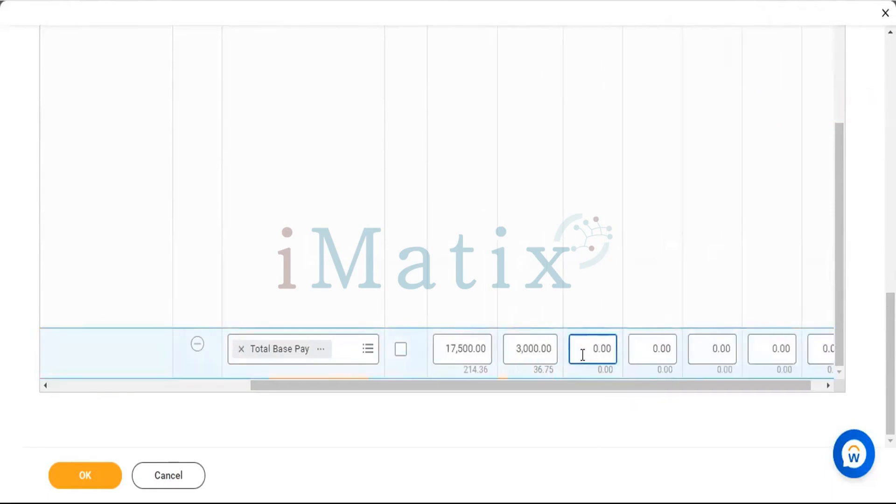
{"action": "type", "text": "300"}
Set Segment 3 Top, Segment 4 Top and Segment 5 Top of the grade profile's Total Base Pay range to 3,000.
{"action": "left_click", "coordinate": [644, 350]}
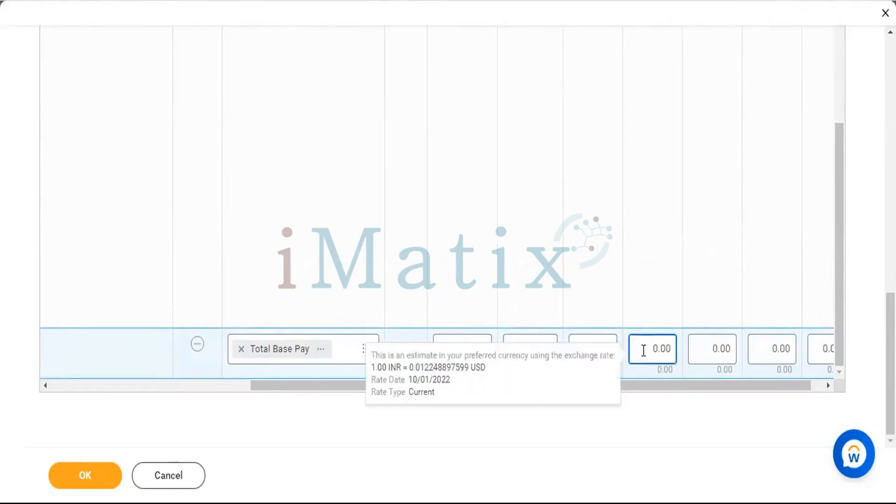
{"action": "type", "text": "300"}
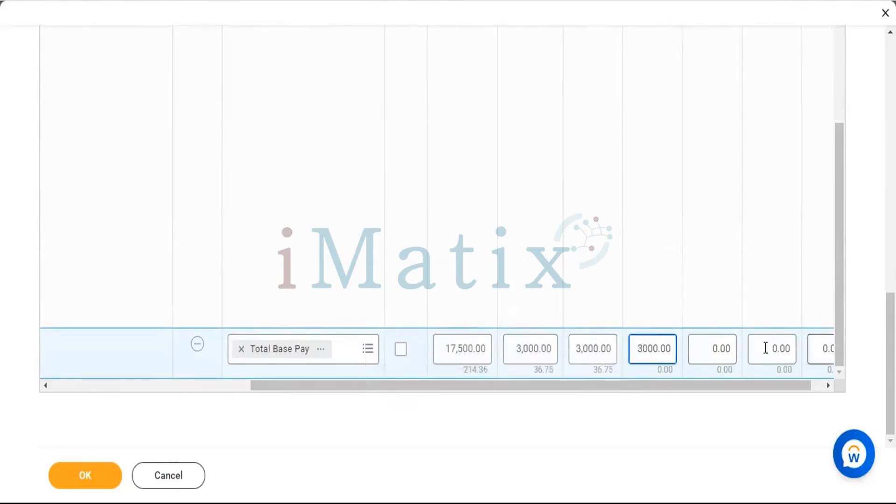
{"action": "left_click", "coordinate": [707, 350]}
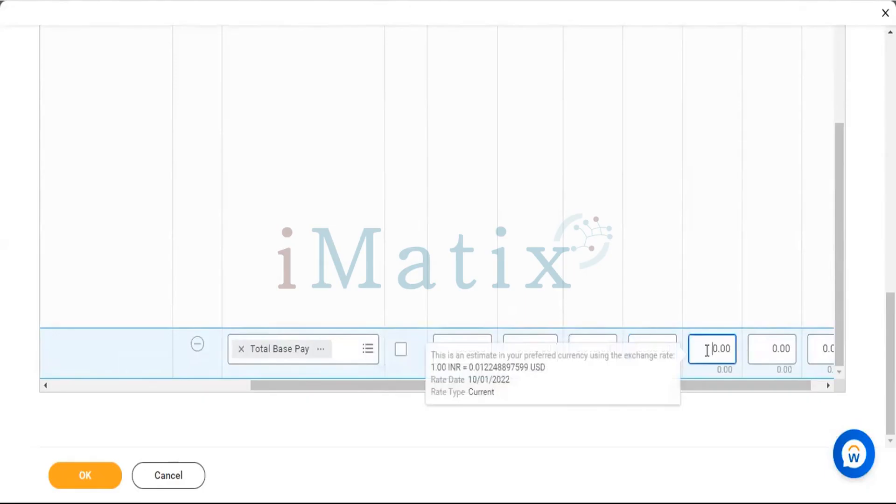
{"action": "type", "text": "300"}
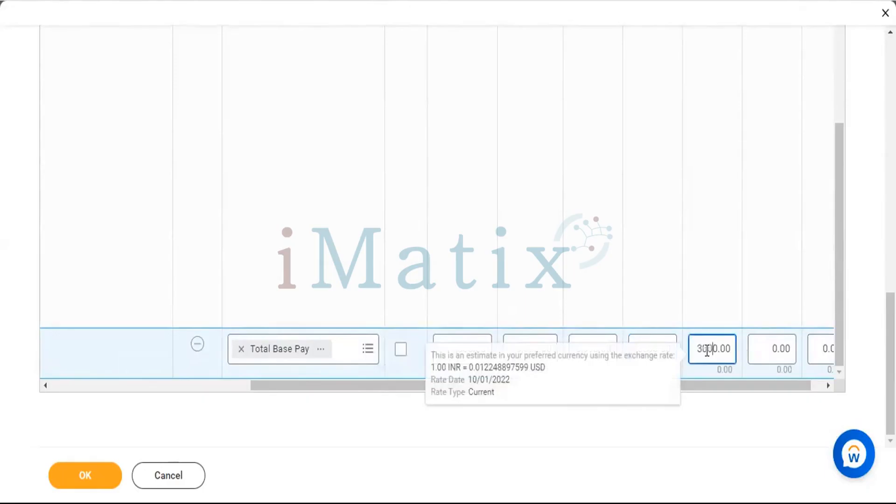
{"action": "left_click", "coordinate": [765, 347]}
{"action": "type", "text": "300"}
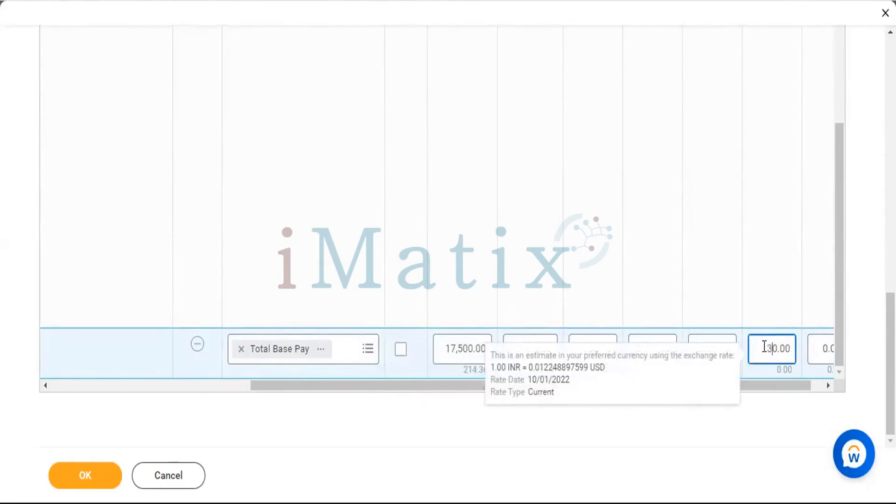
Set the midpoint of the grade profile's Total Base Pay range to 2,500.
{"action": "left_click", "coordinate": [822, 384]}
{"action": "left_click", "coordinate": [803, 351]}
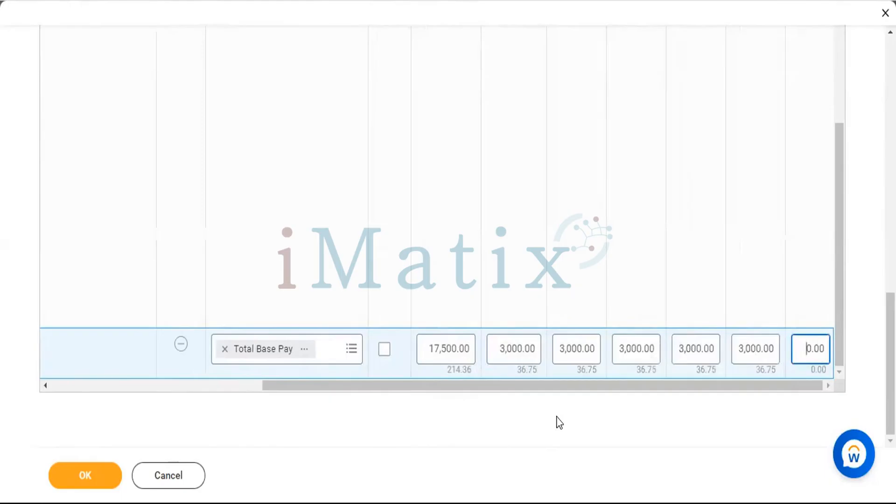
{"action": "type", "text": "250"}
{"action": "left_click", "coordinate": [679, 469]}
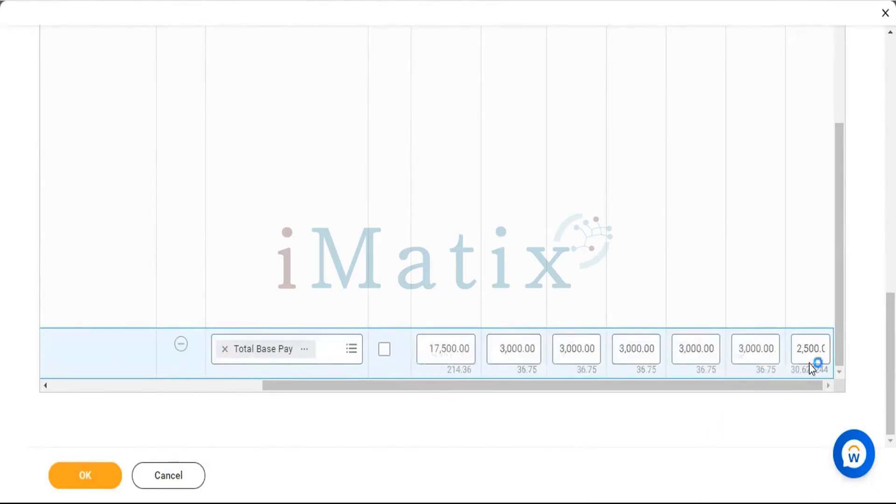
{"action": "mouse_move", "coordinate": [524, 360]}
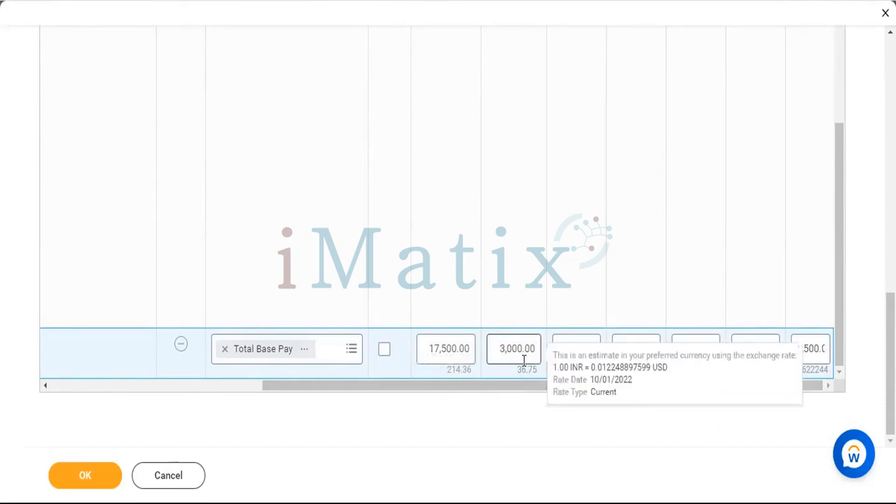
{"action": "mouse_move", "coordinate": [569, 359]}
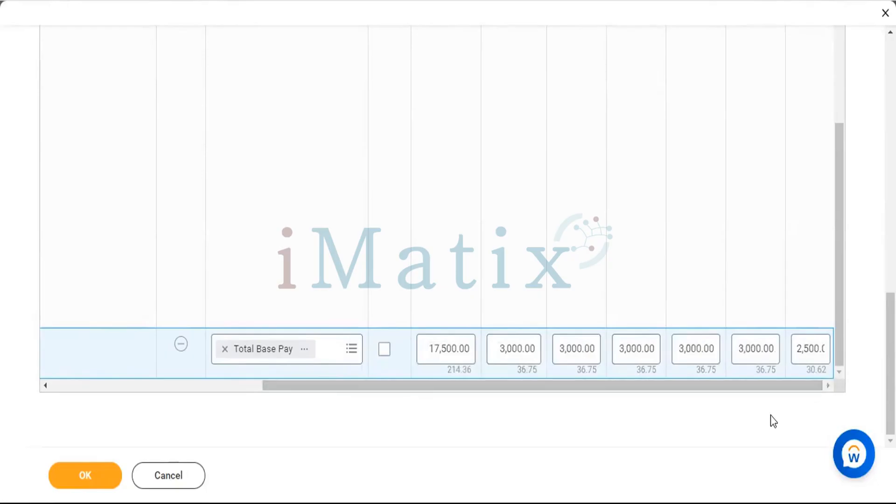
Set Segment 1 Top of Total Base Pay in the grade's Compensation Pay Range to 3,000.
{"action": "scroll", "coordinate": [229, 411], "scroll_direction": "up", "scroll_amount": 10}
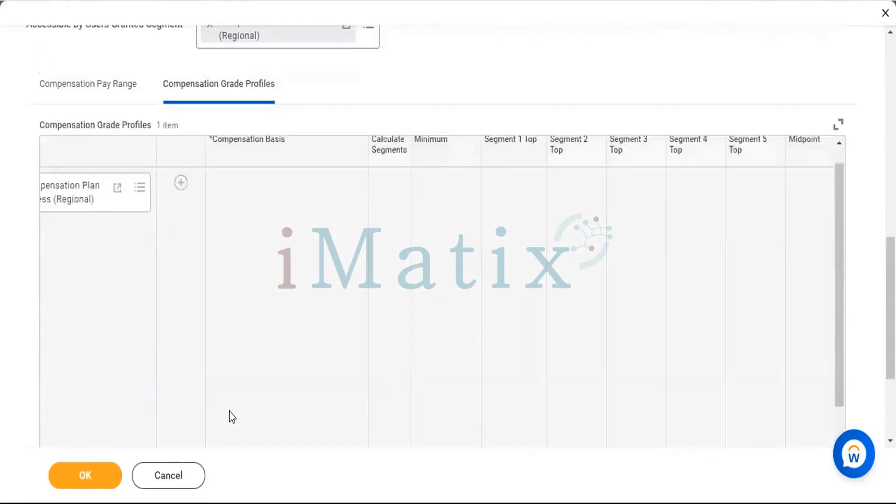
{"action": "left_click", "coordinate": [104, 252]}
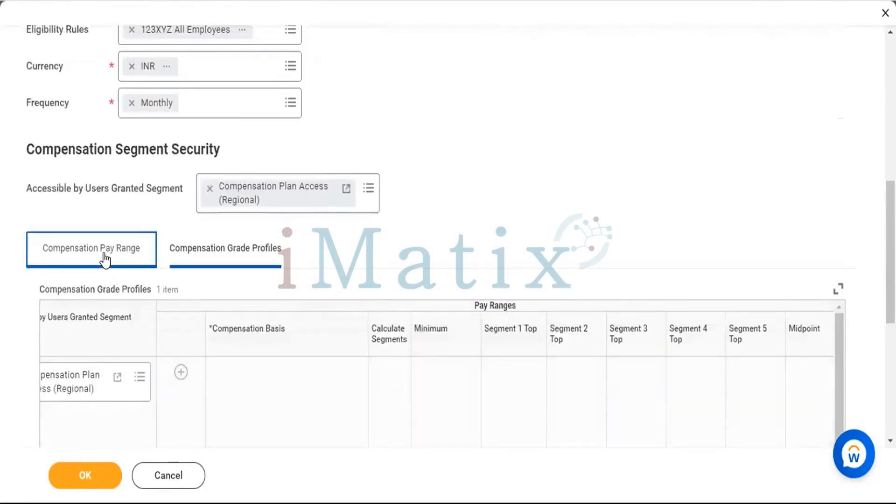
{"action": "scroll", "coordinate": [518, 424], "scroll_direction": "down", "scroll_amount": 1}
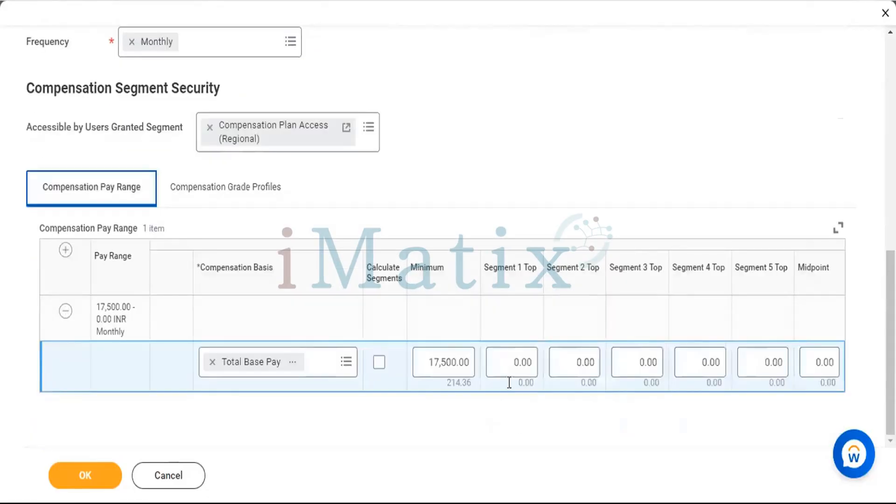
{"action": "left_click", "coordinate": [505, 361]}
{"action": "type", "text": "30"}
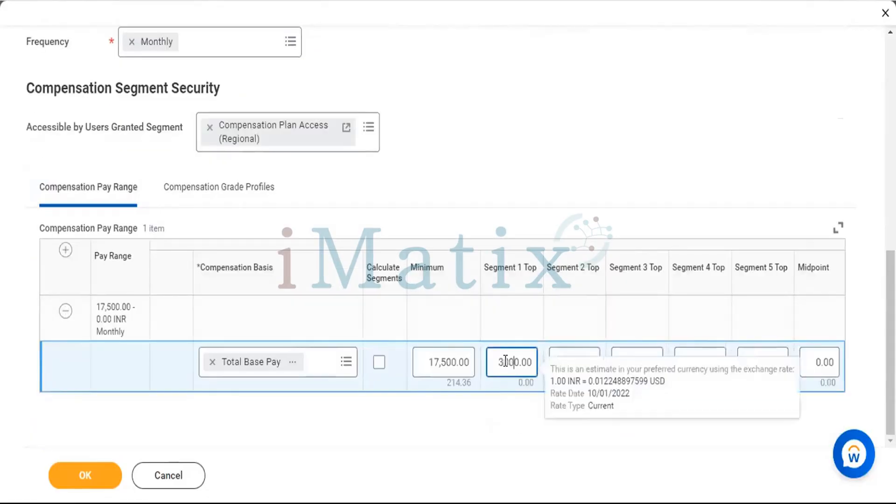
{"action": "left_click", "coordinate": [563, 356]}
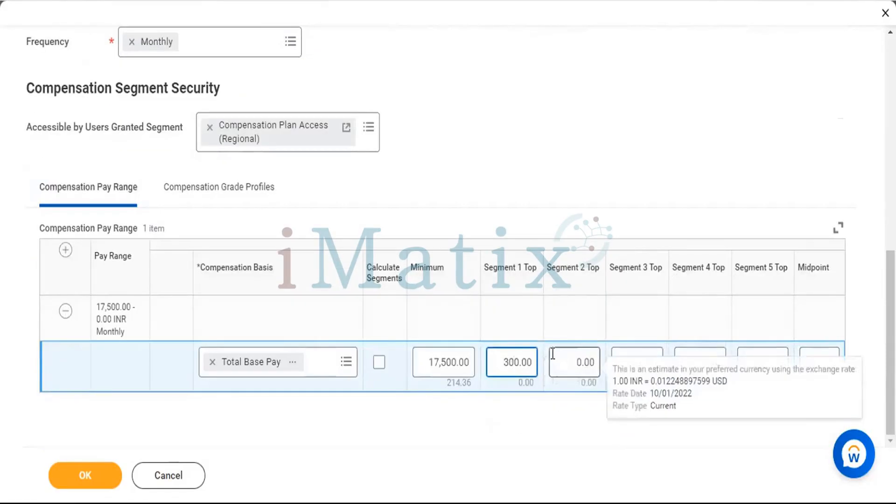
{"action": "type", "text": "0"}
Set Segment 2 Top through Segment 5 Top of Total Base Pay in the Compensation Pay Range to 3,000.
{"action": "left_click", "coordinate": [552, 353]}
{"action": "type", "text": "300"}
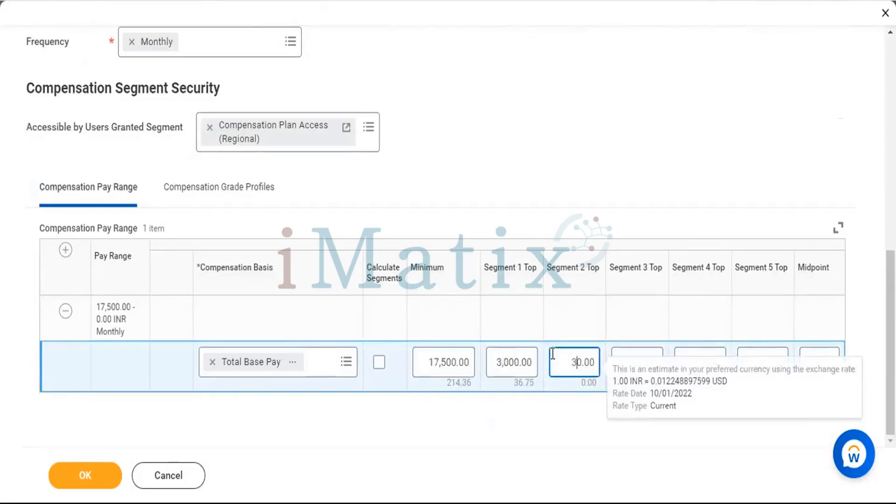
{"action": "left_click", "coordinate": [631, 355]}
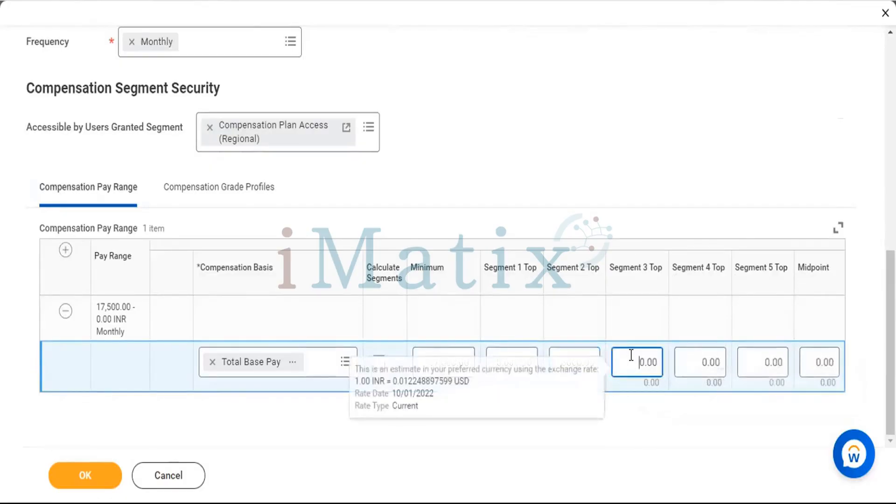
{"action": "type", "text": "300"}
{"action": "left_click", "coordinate": [690, 363]}
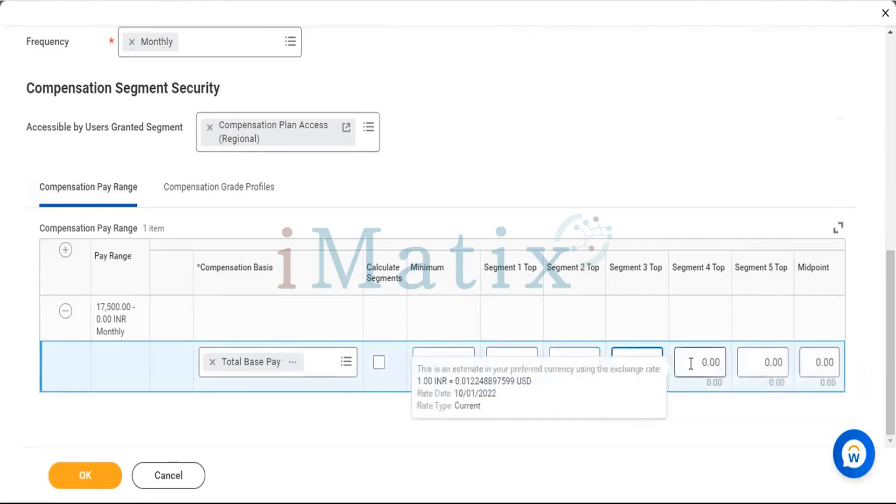
{"action": "type", "text": "300"}
{"action": "left_click", "coordinate": [767, 366]}
{"action": "left_click", "coordinate": [760, 364]}
{"action": "type", "text": "3,"}
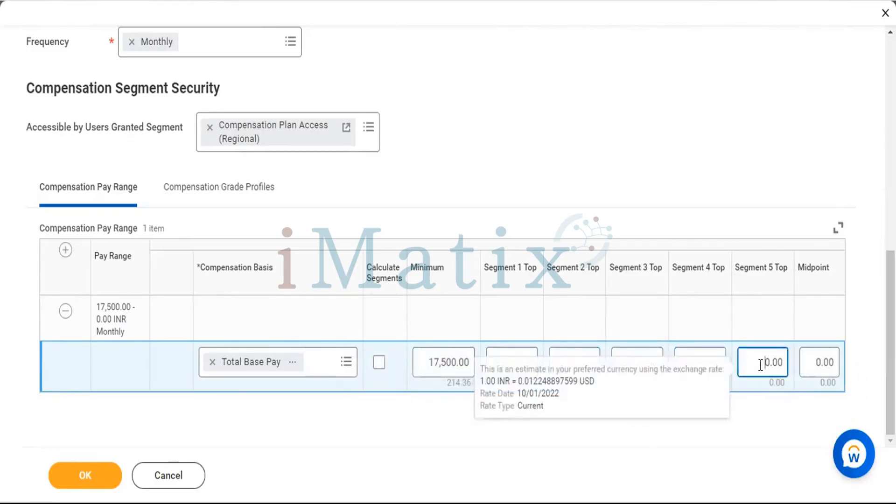
{"action": "type", "text": "00"}
Set the Compensation Pay Range midpoint of Total Base Pay to 2,500 and submit the grade.
{"action": "left_click", "coordinate": [819, 364]}
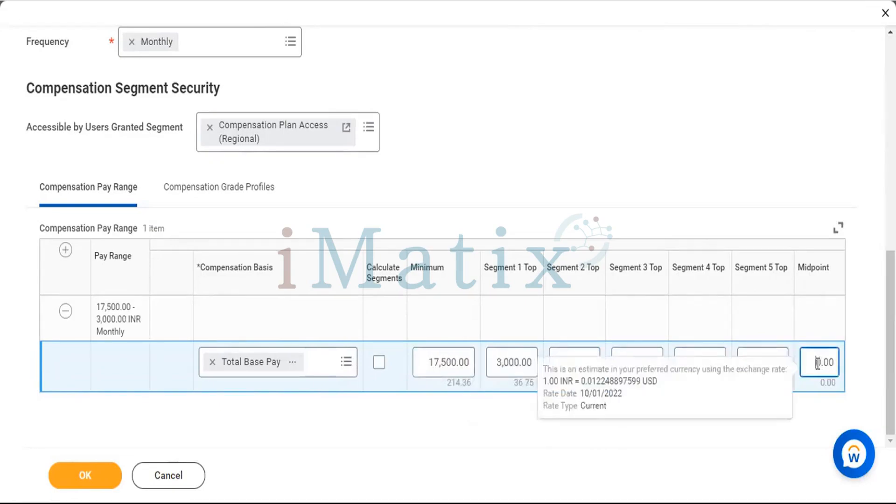
{"action": "type", "text": "250"}
{"action": "left_click", "coordinate": [719, 133]}
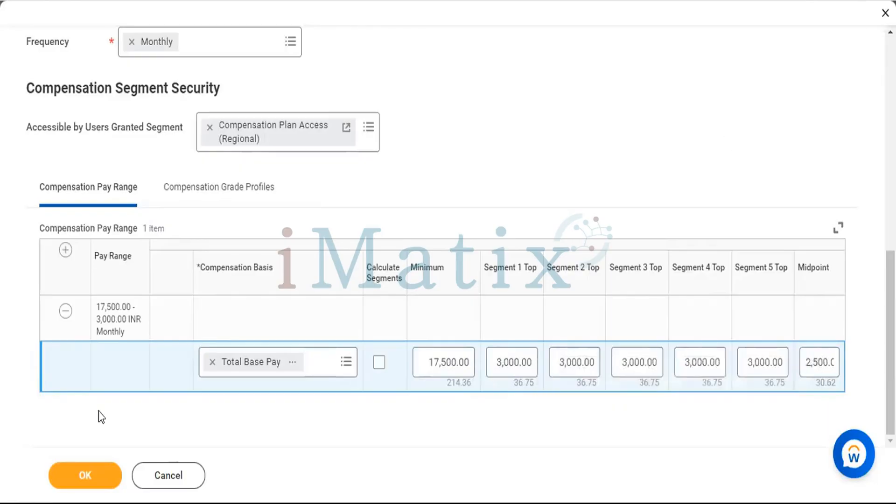
{"action": "left_click", "coordinate": [93, 476]}
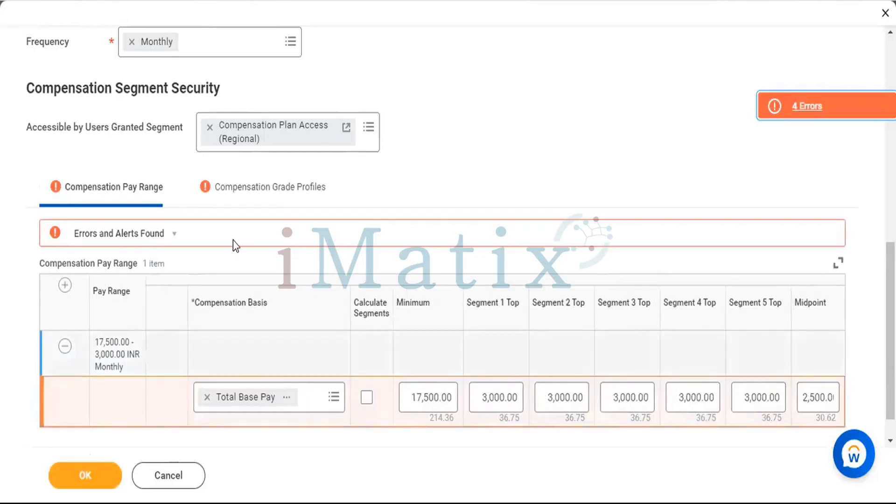
Remove the Total Base Pay row from the Compensation Pay Range and open the Compensation Grade Profiles.
{"action": "left_click", "coordinate": [65, 346]}
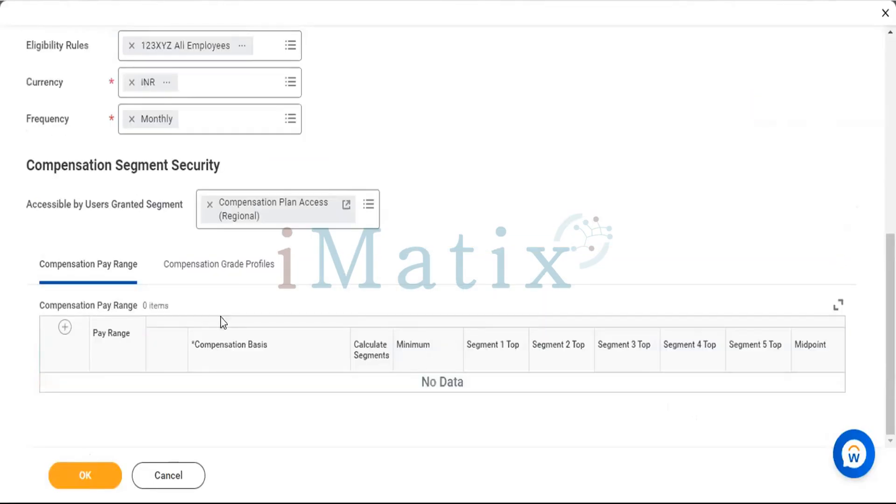
{"action": "left_click", "coordinate": [208, 277]}
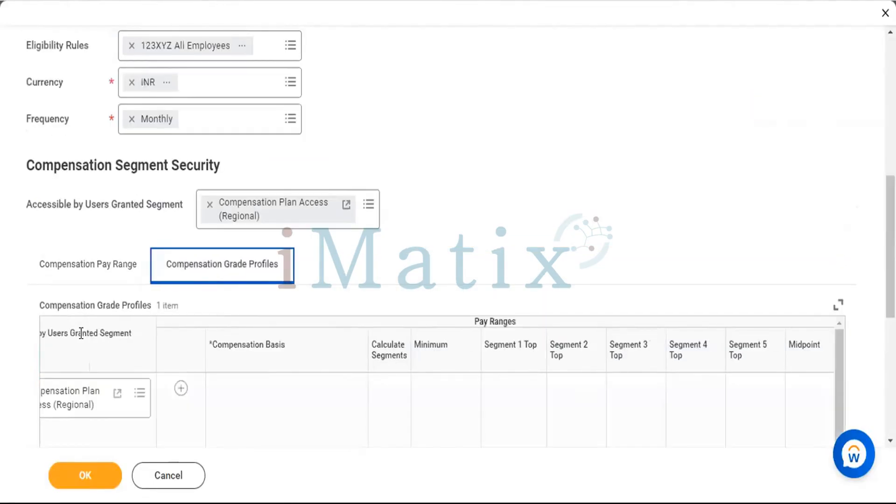
{"action": "scroll", "coordinate": [270, 407], "scroll_direction": "down", "scroll_amount": 5}
{"action": "scroll", "coordinate": [270, 407], "scroll_direction": "left", "scroll_amount": 2}
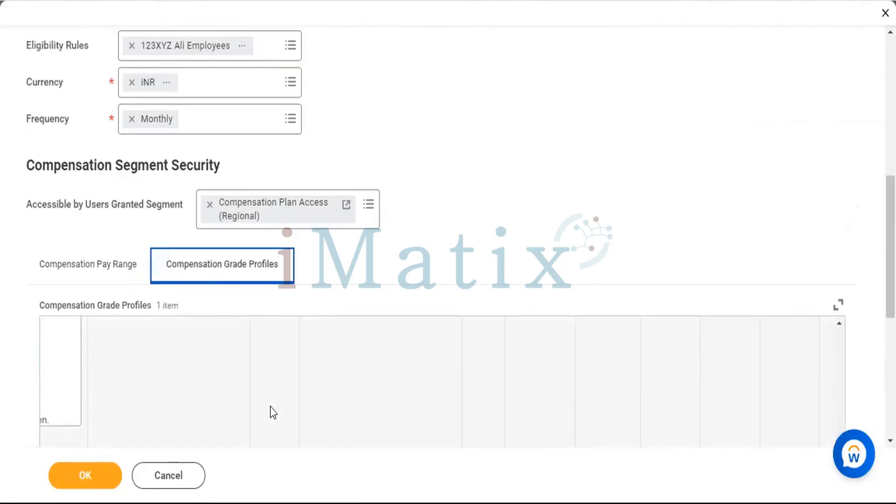
{"action": "scroll", "coordinate": [272, 407], "scroll_direction": "left", "scroll_amount": 4}
{"action": "left_click", "coordinate": [271, 407]}
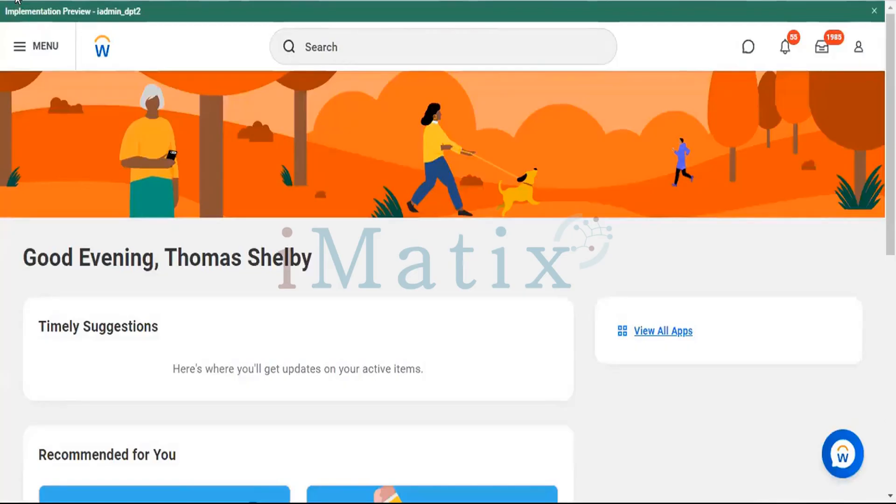
Reopen the Create Compensation Grade entry dated 10/20/2022 08:19 PM through the Recovery Assistant.
{"action": "left_click", "coordinate": [16, 1]}
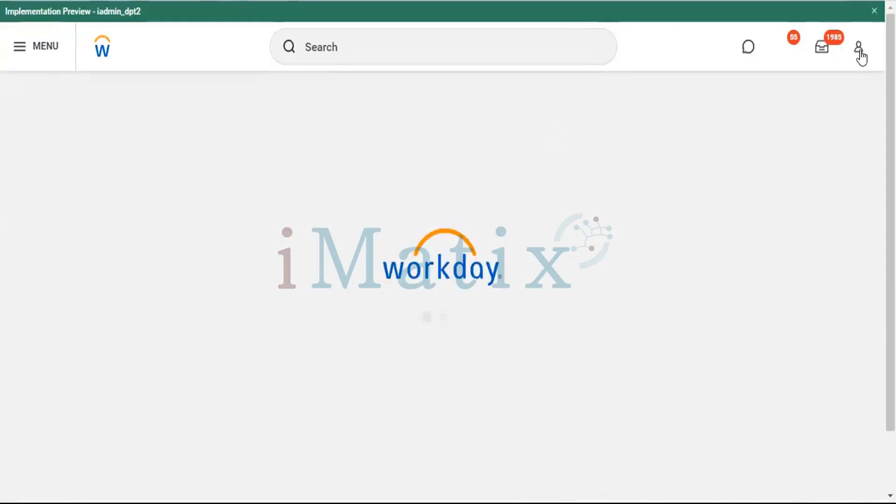
{"action": "left_click", "coordinate": [860, 52]}
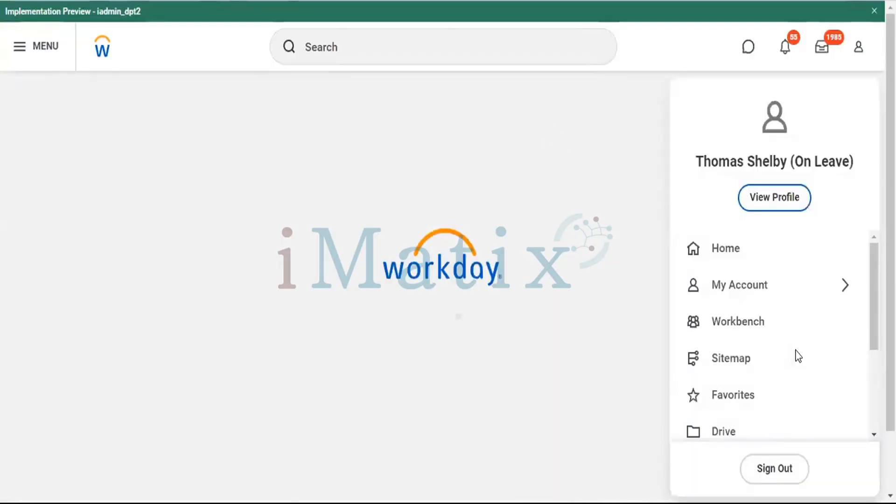
{"action": "scroll", "coordinate": [798, 356], "scroll_direction": "down", "scroll_amount": 3}
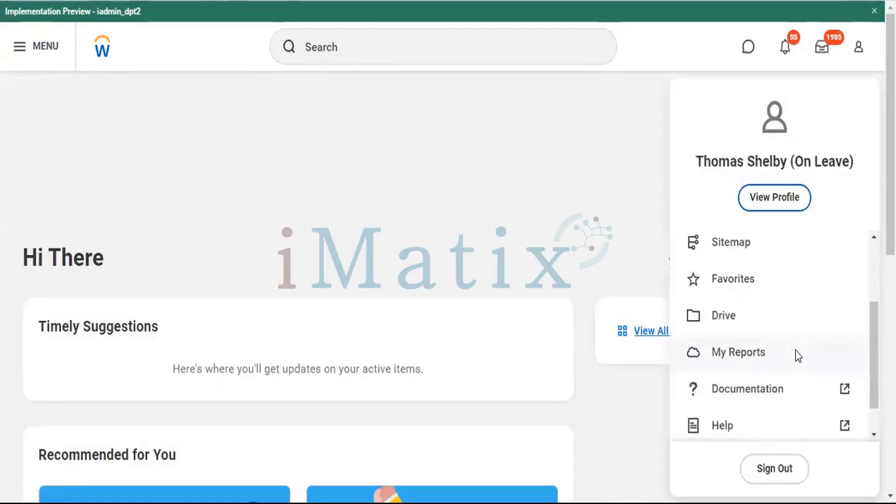
{"action": "scroll", "coordinate": [793, 373], "scroll_direction": "down", "scroll_amount": 1}
{"action": "scroll", "coordinate": [748, 174], "scroll_direction": "down", "scroll_amount": 5}
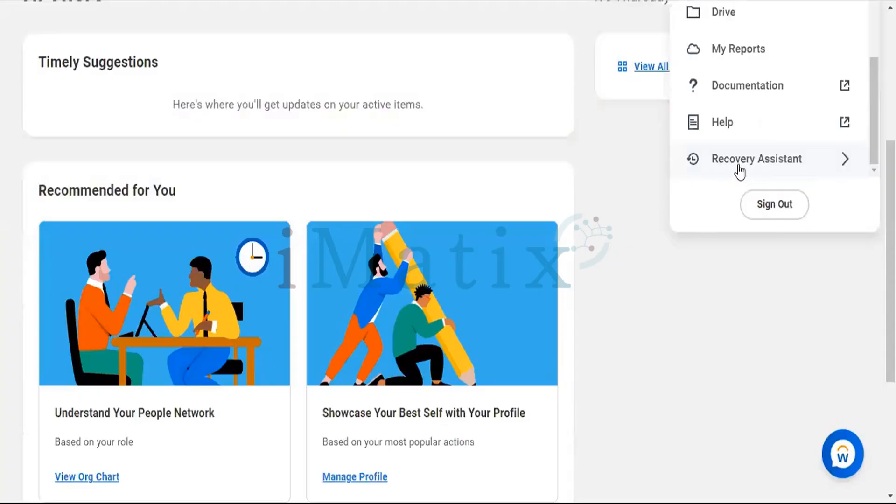
{"action": "left_click", "coordinate": [740, 172]}
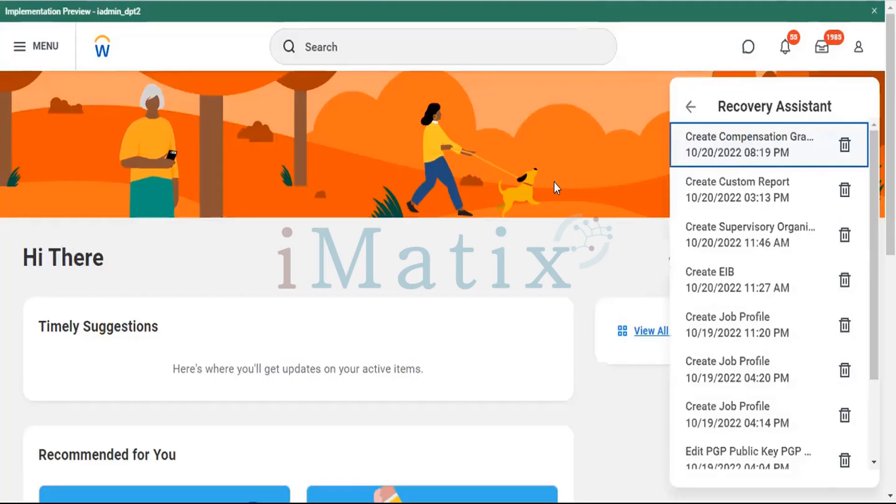
{"action": "left_click", "coordinate": [729, 143]}
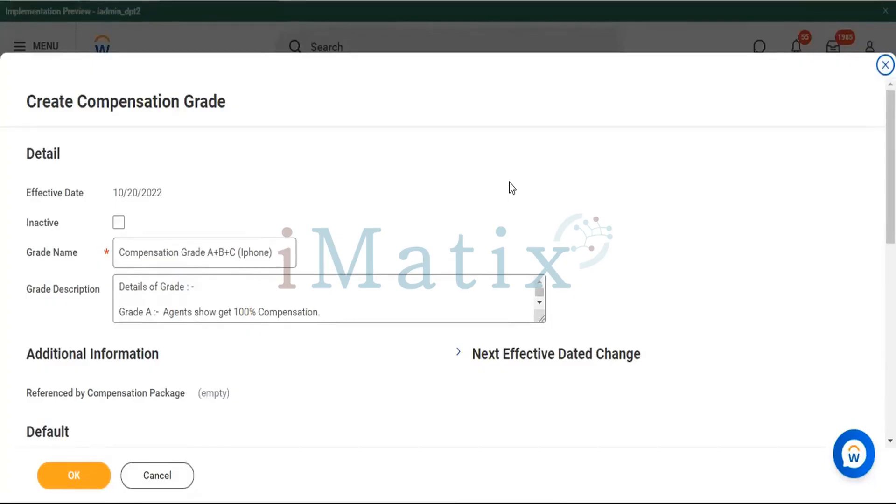
Remove the existing profile row from the recovered grade's Compensation Grade Profiles.
{"action": "scroll", "coordinate": [511, 180], "scroll_direction": "down", "scroll_amount": 3}
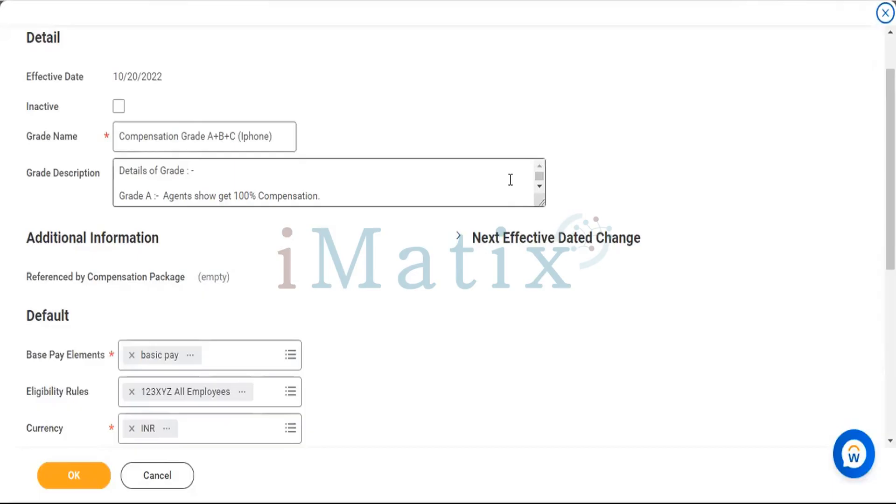
{"action": "scroll", "coordinate": [511, 179], "scroll_direction": "down", "scroll_amount": 3}
{"action": "scroll", "coordinate": [498, 311], "scroll_direction": "down", "scroll_amount": 6}
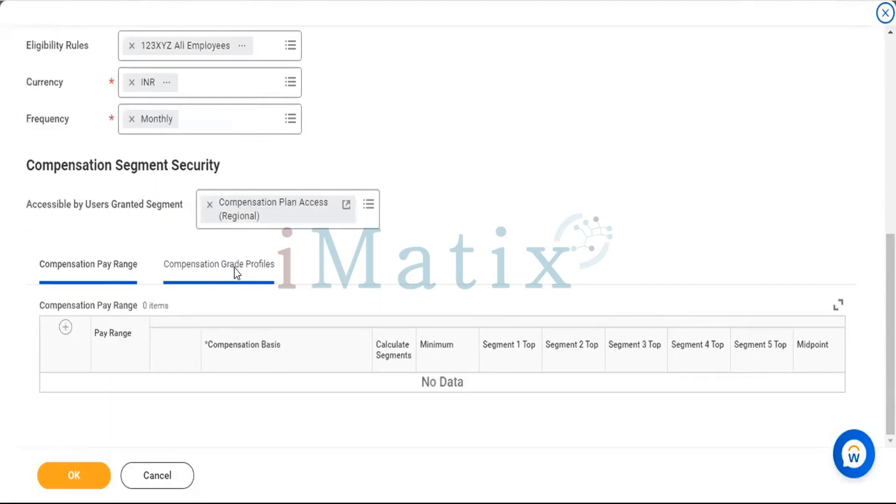
{"action": "left_click", "coordinate": [235, 273]}
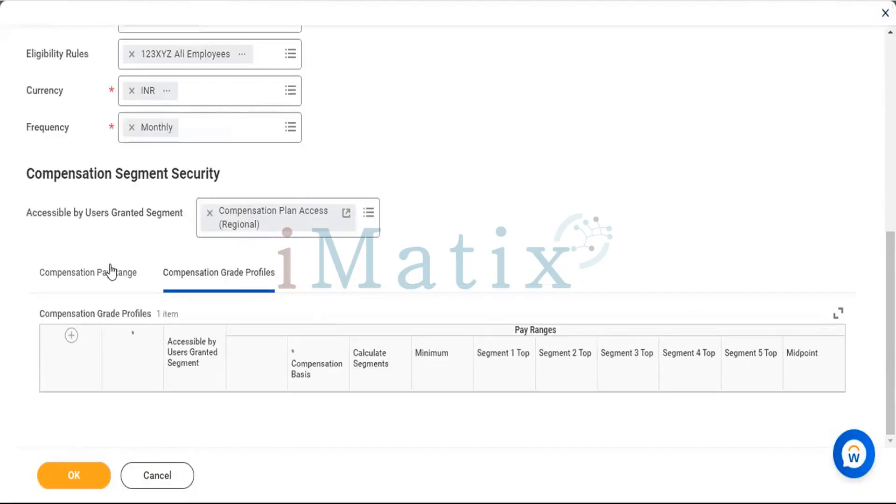
{"action": "left_click", "coordinate": [110, 266]}
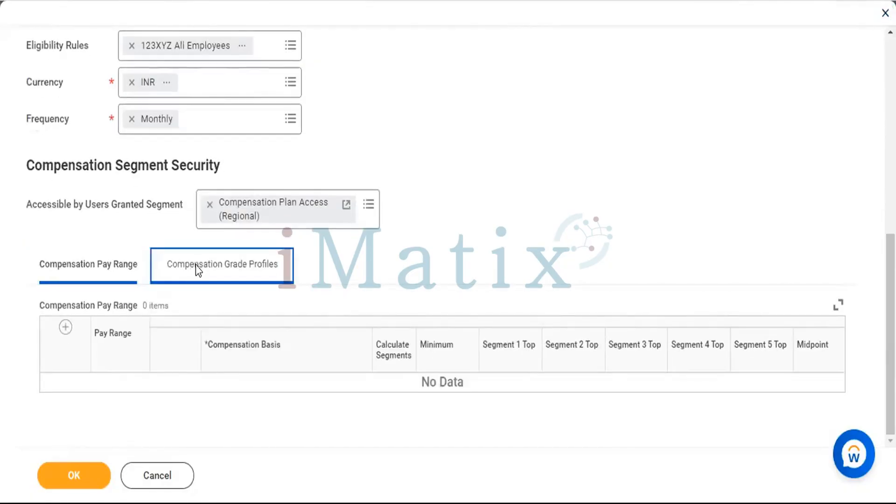
{"action": "key", "text": "Return"}
{"action": "left_click", "coordinate": [65, 389]}
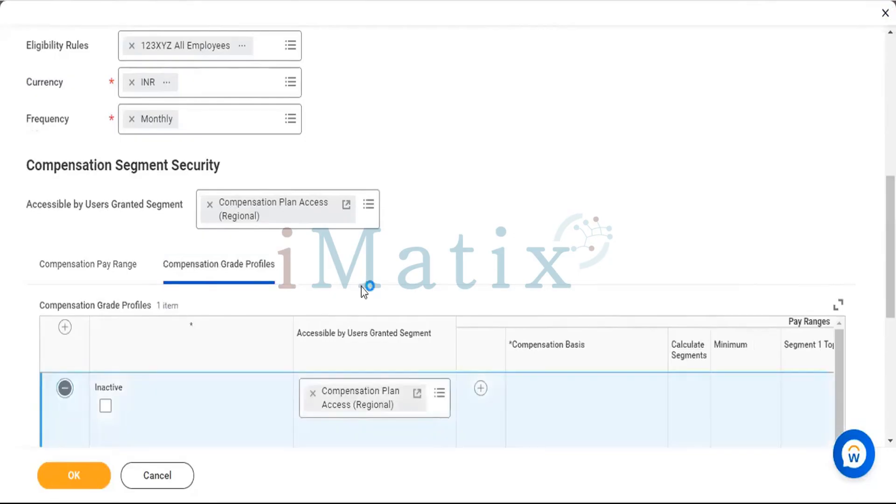
Submit the compensation grade without any pay range or profile rows and review the error details.
{"action": "scroll", "coordinate": [502, 210], "scroll_direction": "up", "scroll_amount": 3}
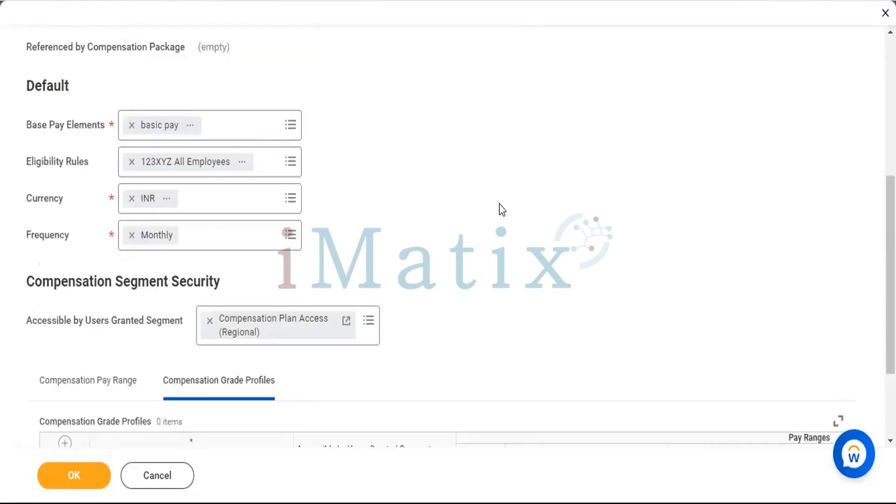
{"action": "scroll", "coordinate": [501, 209], "scroll_direction": "up", "scroll_amount": 5}
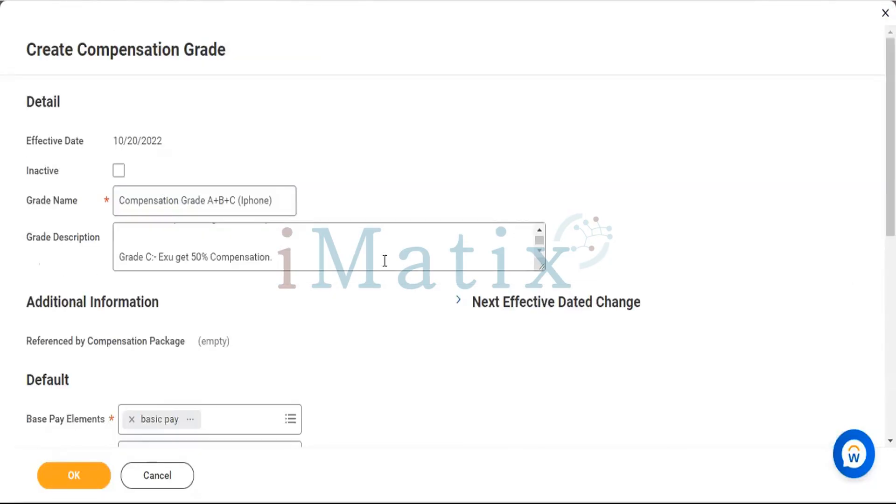
{"action": "left_click", "coordinate": [68, 467]}
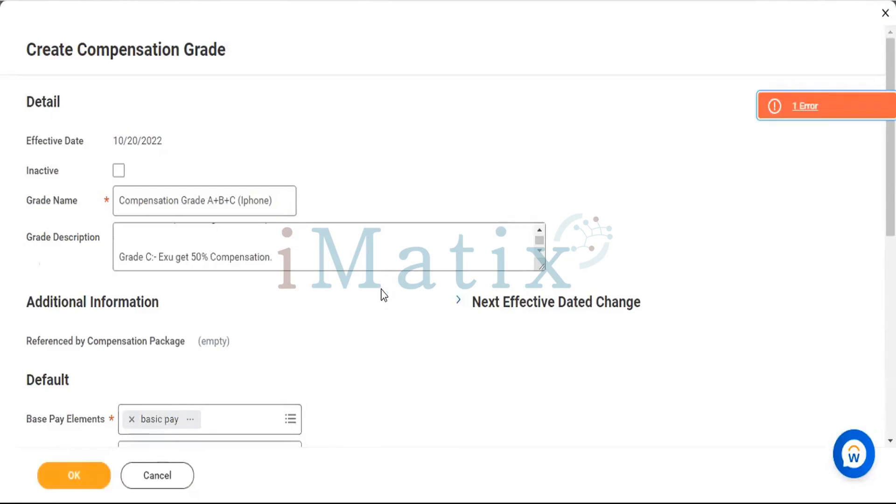
{"action": "scroll", "coordinate": [660, 108], "scroll_direction": "down", "scroll_amount": 2}
{"action": "scroll", "coordinate": [659, 107], "scroll_direction": "down", "scroll_amount": 5}
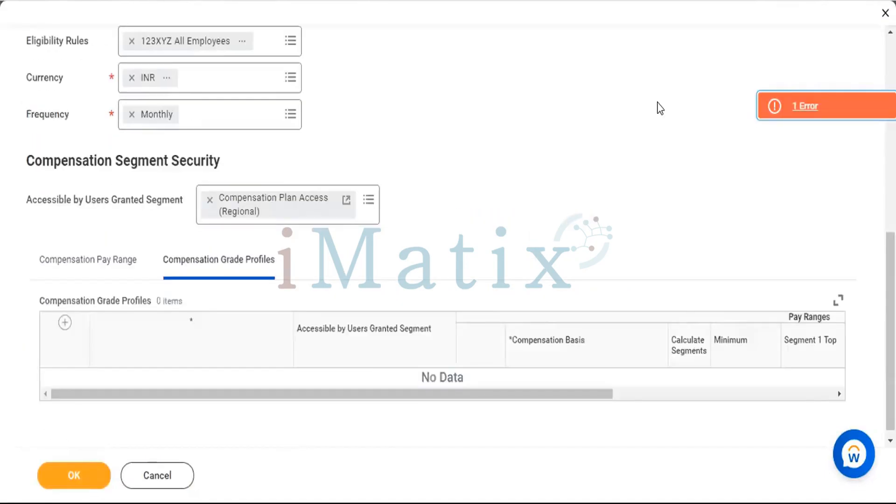
{"action": "left_click", "coordinate": [804, 104]}
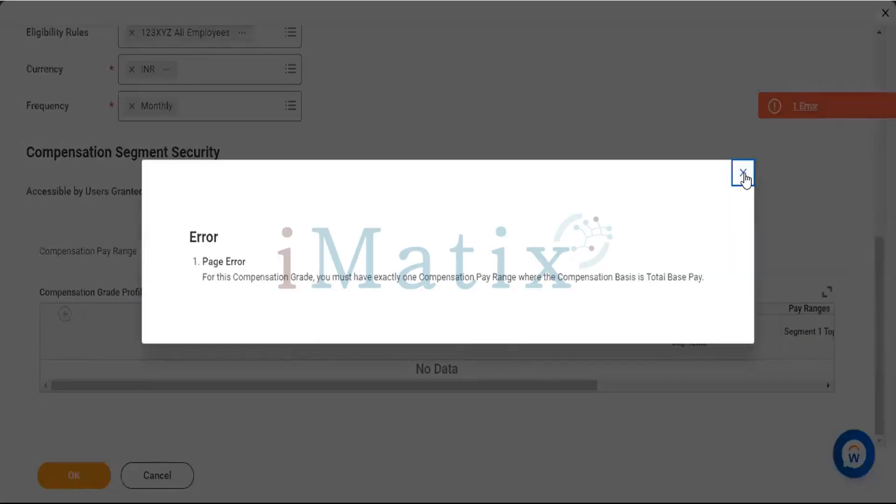
{"action": "left_click", "coordinate": [743, 174]}
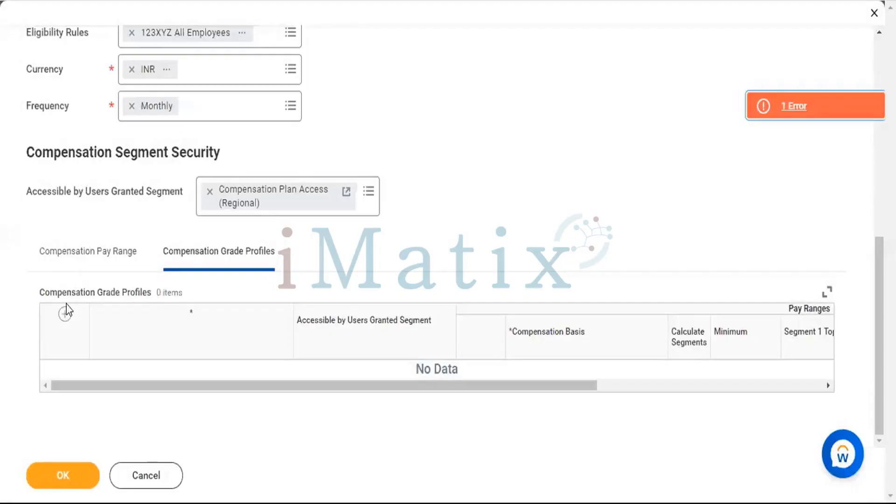
Add a new row to the Compensation Grade Profiles and another to the Compensation Pay Range.
{"action": "left_click", "coordinate": [66, 314]}
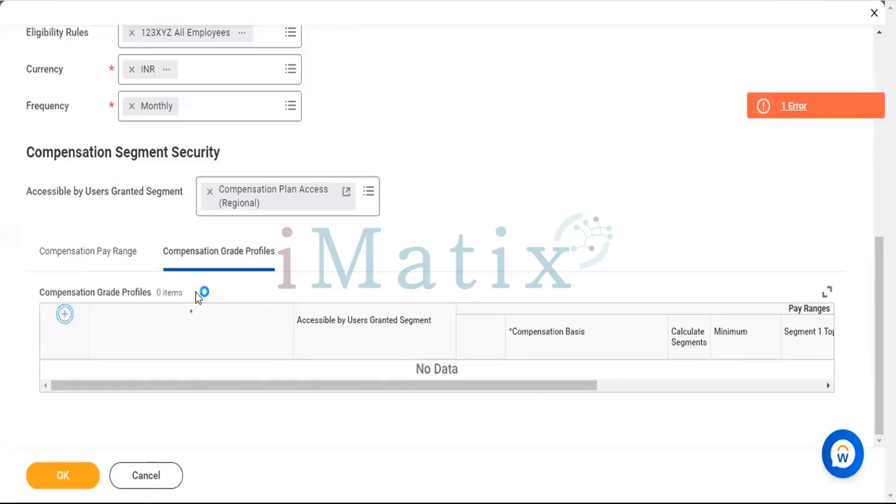
{"action": "left_click", "coordinate": [65, 247]}
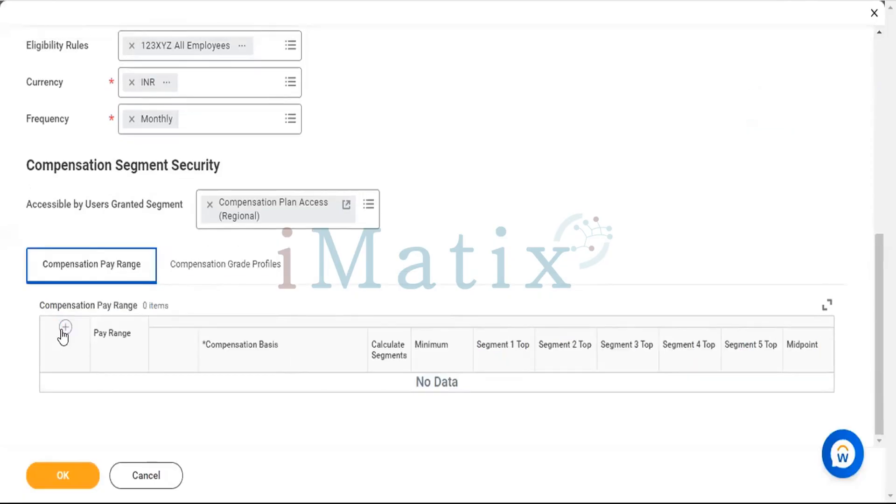
{"action": "left_click", "coordinate": [64, 330]}
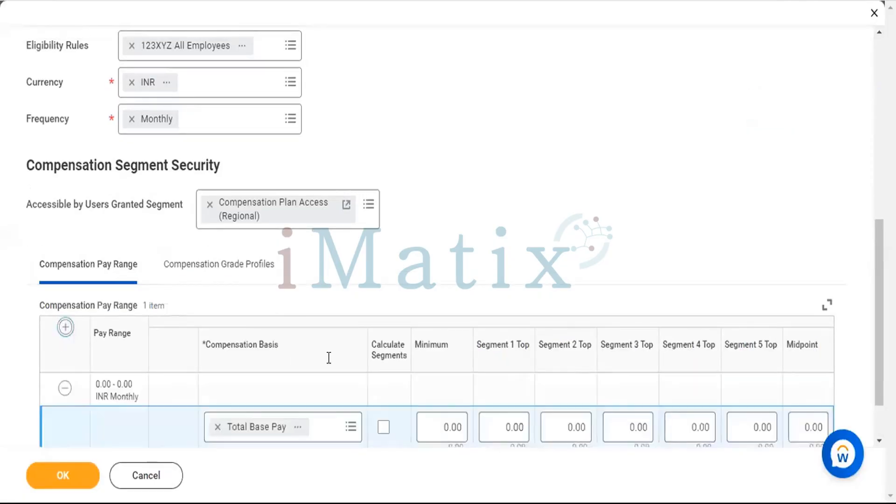
{"action": "scroll", "coordinate": [390, 360], "scroll_direction": "down", "scroll_amount": 2}
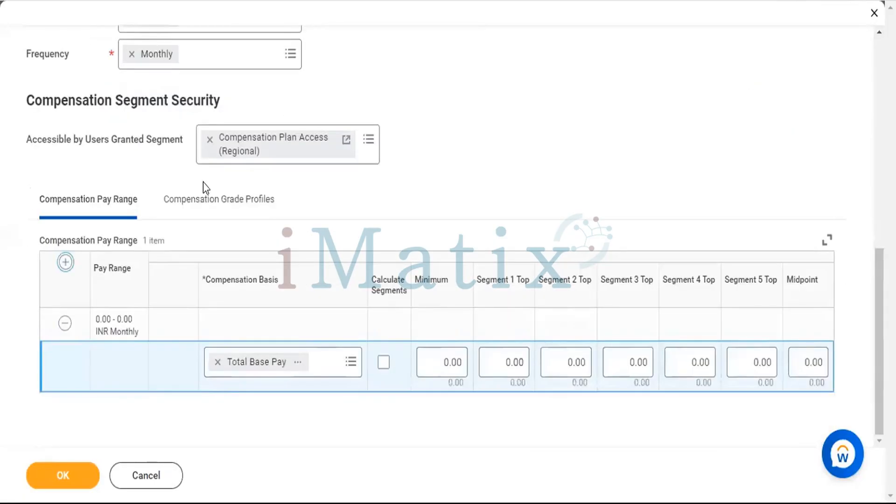
Set the new grade profile row's Accessible by Users Granted Segment to Compensation Plan Access (Regional).
{"action": "left_click", "coordinate": [206, 198]}
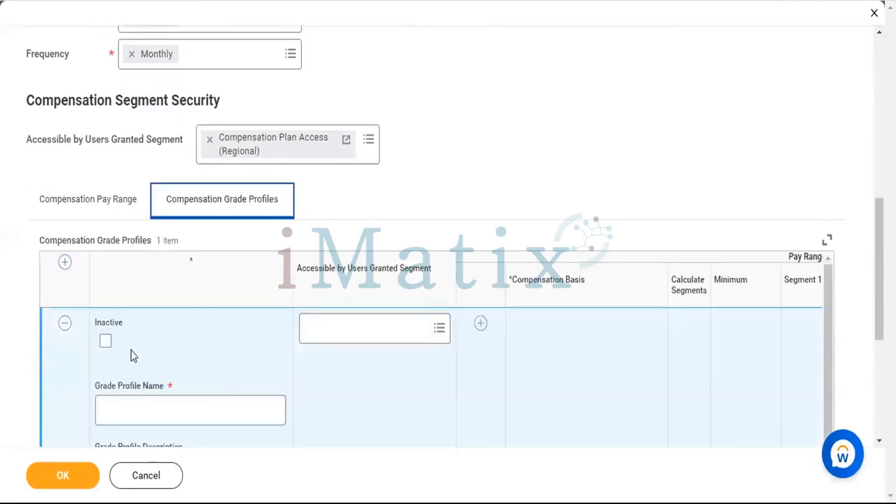
{"action": "scroll", "coordinate": [133, 356], "scroll_direction": "down", "scroll_amount": 2}
{"action": "scroll", "coordinate": [362, 354], "scroll_direction": "up", "scroll_amount": 2}
{"action": "left_click", "coordinate": [377, 334]}
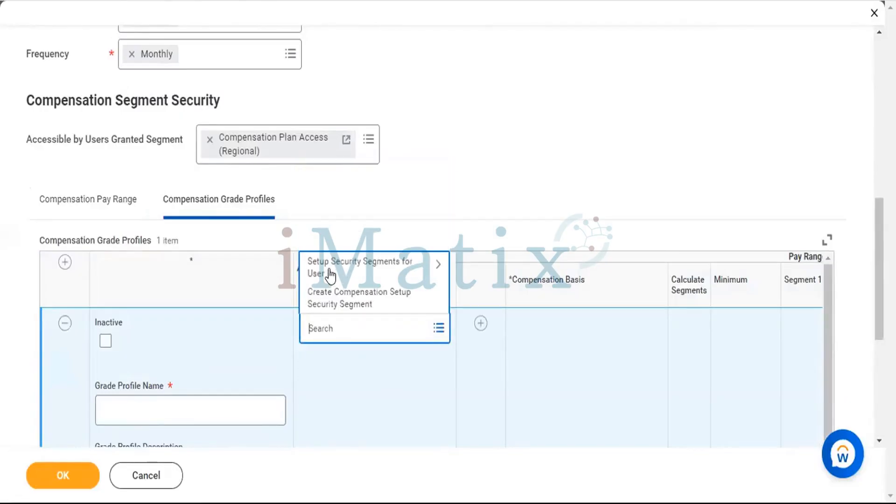
{"action": "left_click", "coordinate": [331, 274]}
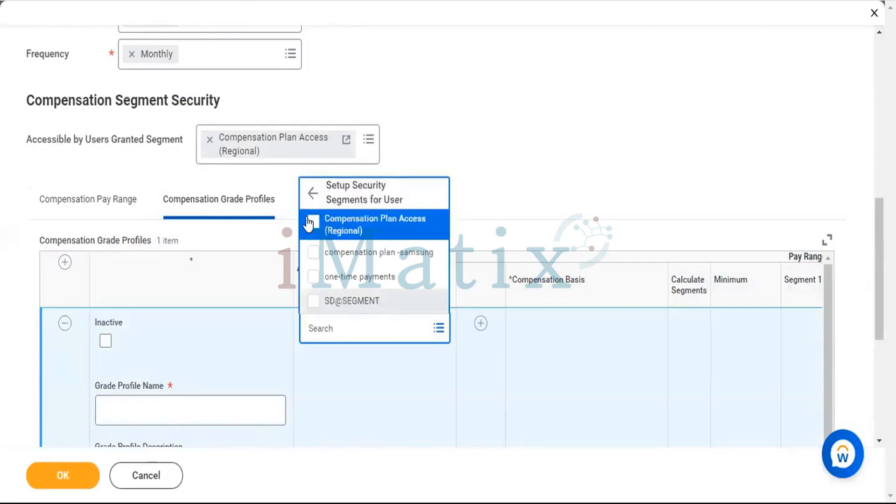
{"action": "left_click", "coordinate": [484, 111]}
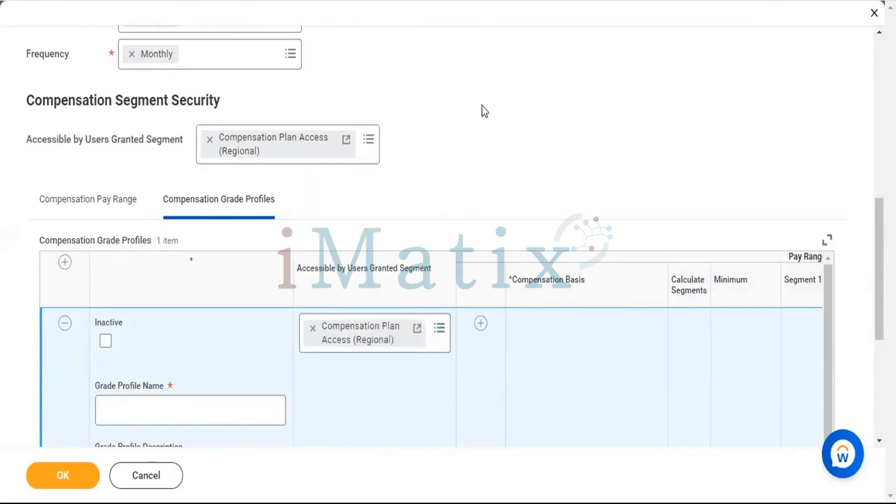
Copy the grade name Compensation Grade A+B+C (Iphone) into the new profile's Grade Profile Name.
{"action": "scroll", "coordinate": [347, 180], "scroll_direction": "up", "scroll_amount": 5}
{"action": "scroll", "coordinate": [242, 131], "scroll_direction": "up", "scroll_amount": 3}
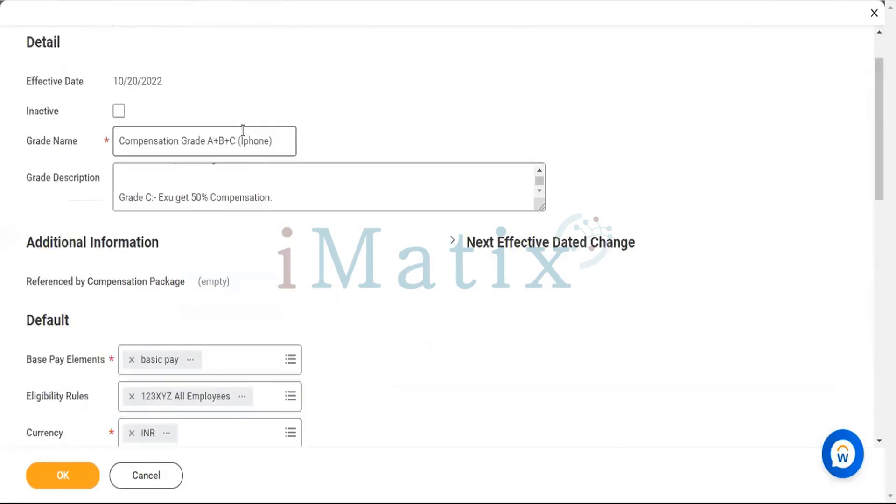
{"action": "triple_click", "coordinate": [243, 130]}
{"action": "key", "text": "ctrl+c"}
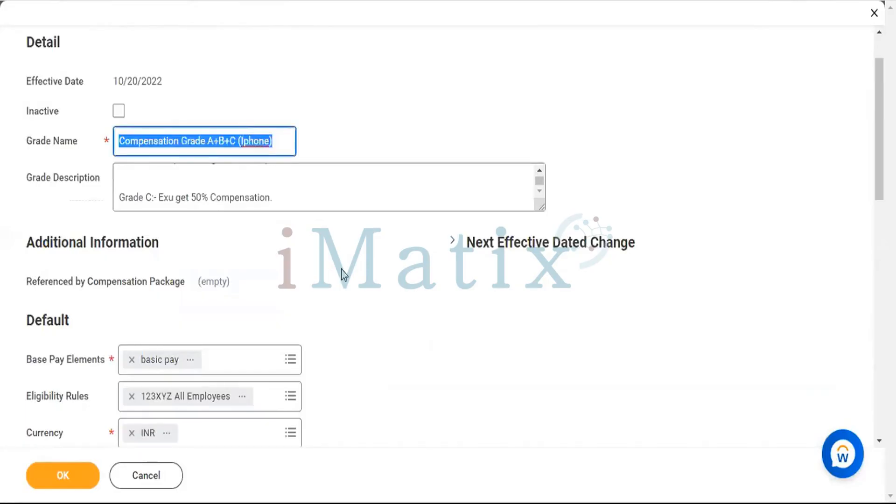
{"action": "scroll", "coordinate": [340, 269], "scroll_direction": "down", "scroll_amount": 8}
{"action": "scroll", "coordinate": [195, 285], "scroll_direction": "down", "scroll_amount": 3}
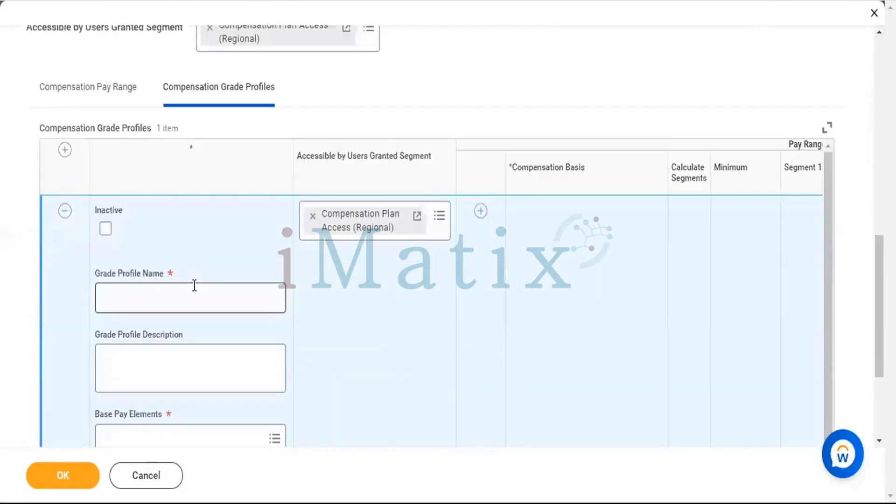
{"action": "left_click", "coordinate": [194, 285]}
{"action": "key", "text": "ctrl+v"}
Fill the Grade Profile Description with Compensation Grade A+B+C (Iphone).
{"action": "scroll", "coordinate": [386, 219], "scroll_direction": "up", "scroll_amount": 10}
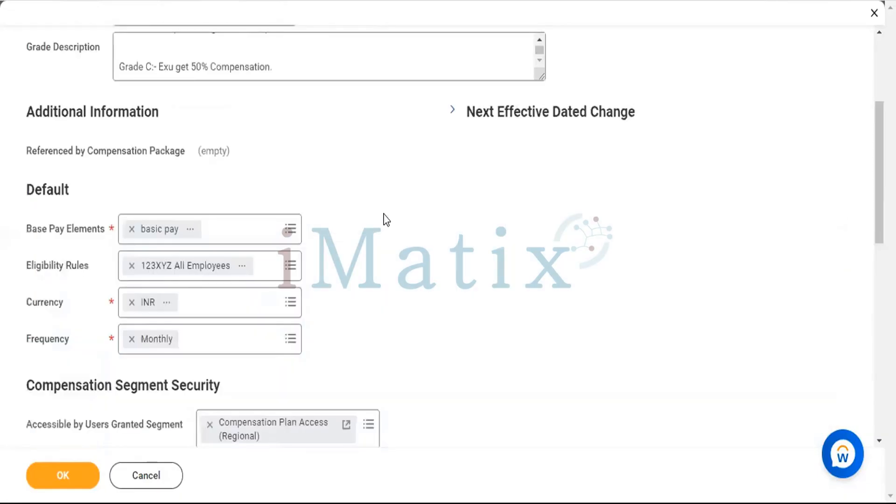
{"action": "scroll", "coordinate": [385, 219], "scroll_direction": "up", "scroll_amount": 1}
{"action": "scroll", "coordinate": [385, 214], "scroll_direction": "up", "scroll_amount": 2}
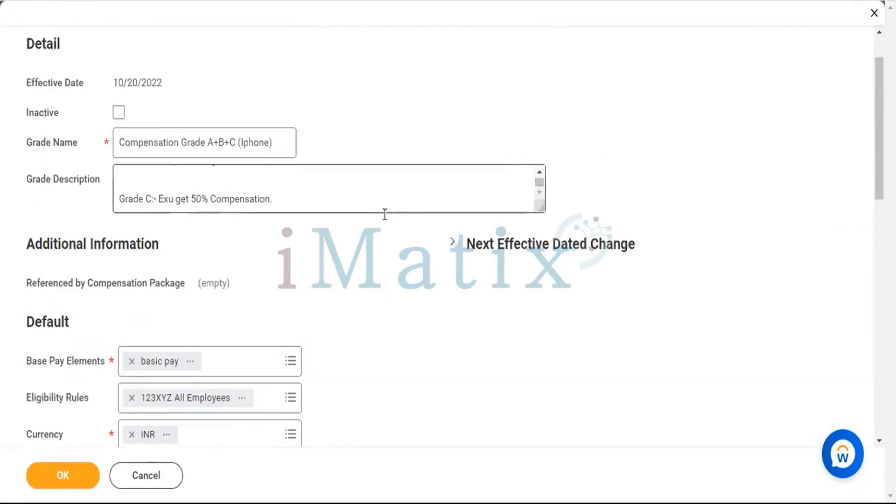
{"action": "left_click", "coordinate": [385, 214]}
{"action": "key", "text": "ctrl+a"}
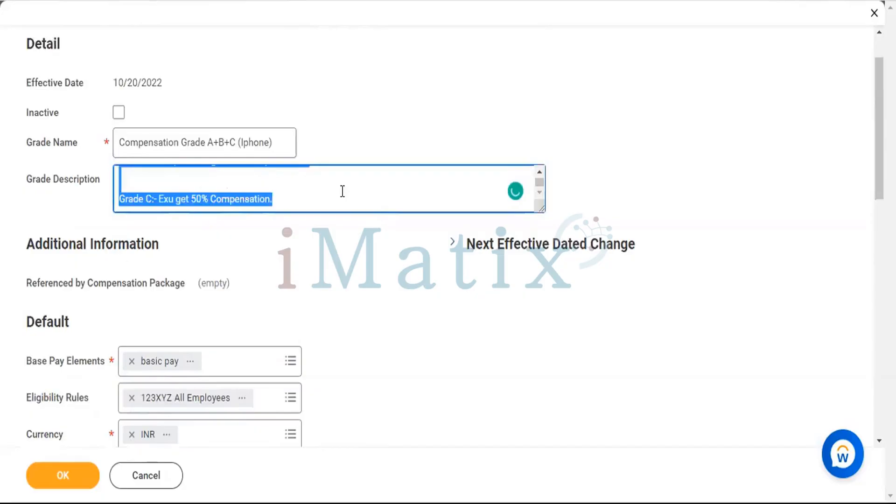
{"action": "key", "text": "alt+Tab"}
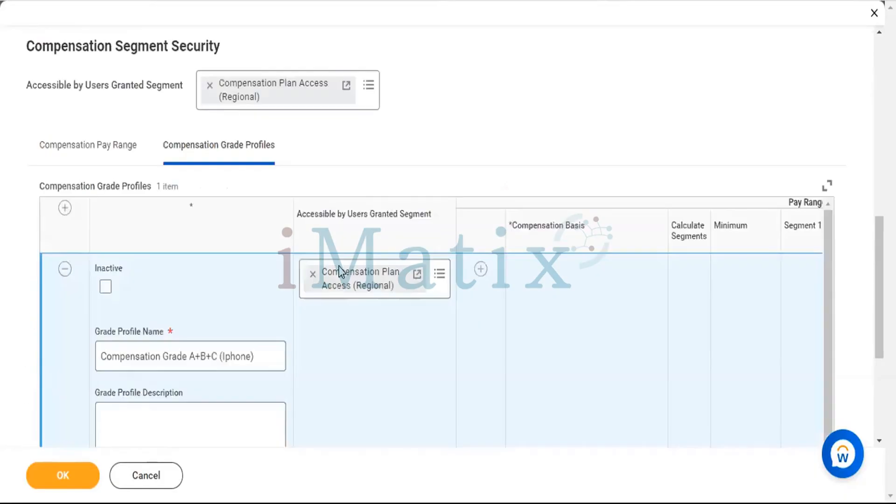
{"action": "scroll", "coordinate": [343, 271], "scroll_direction": "down", "scroll_amount": 2}
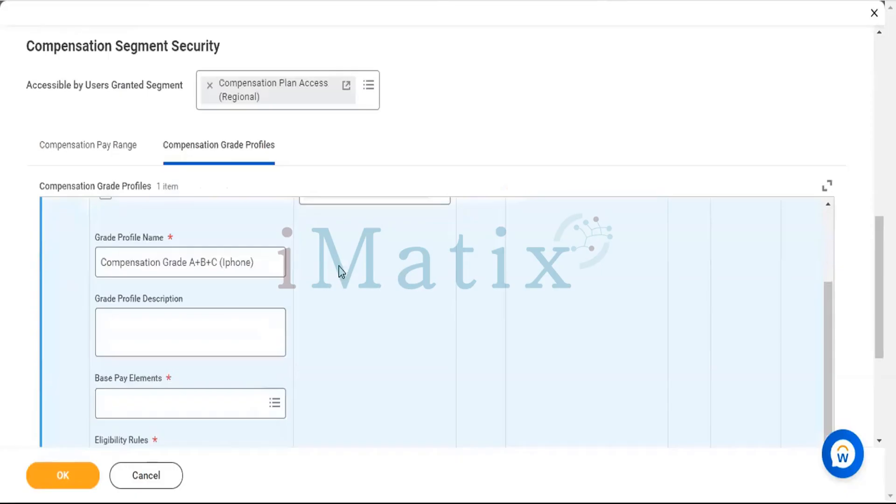
{"action": "left_click", "coordinate": [210, 321]}
{"action": "key", "text": "ctrl+v"}
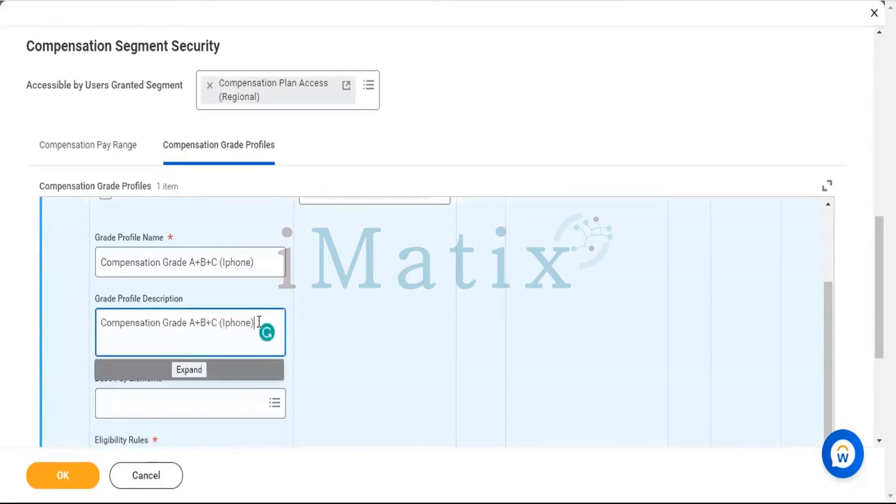
Find basic pay among the compensation elements and assign it as the grade profile's Base Pay Element.
{"action": "left_click", "coordinate": [239, 402]}
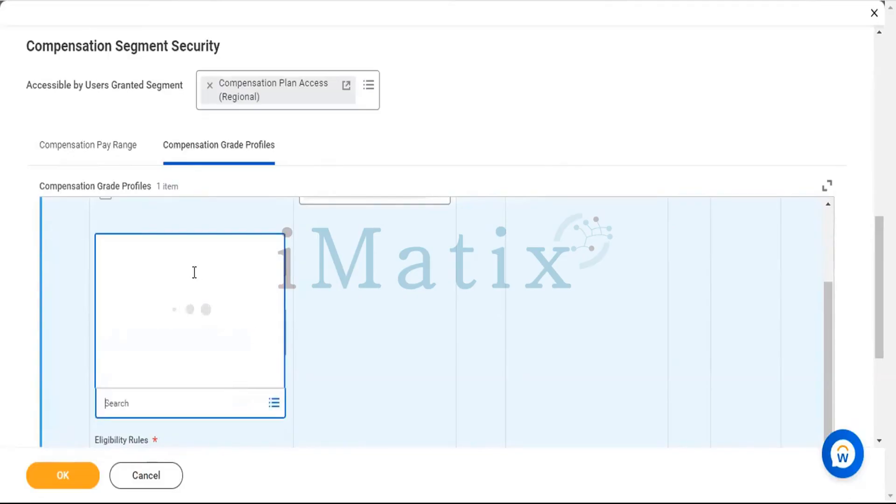
{"action": "left_click", "coordinate": [148, 357]}
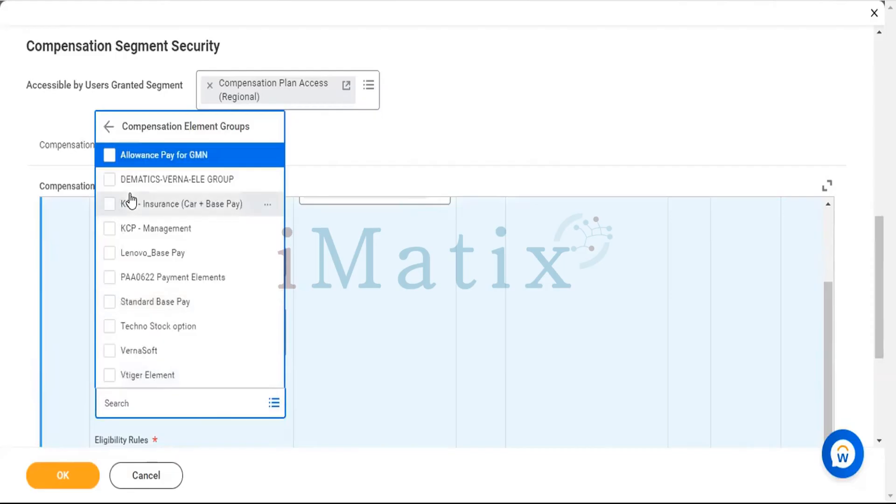
{"action": "left_click", "coordinate": [162, 409]}
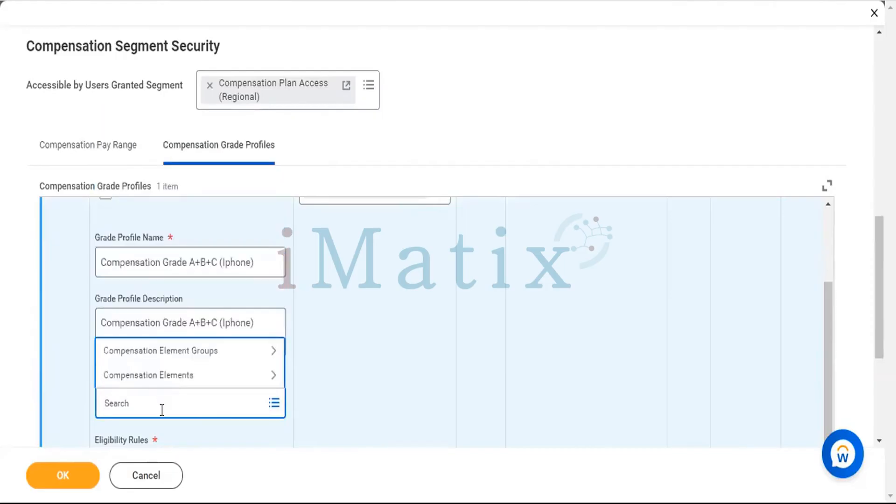
{"action": "type", "text": "basi"}
{"action": "key", "text": "Return"}
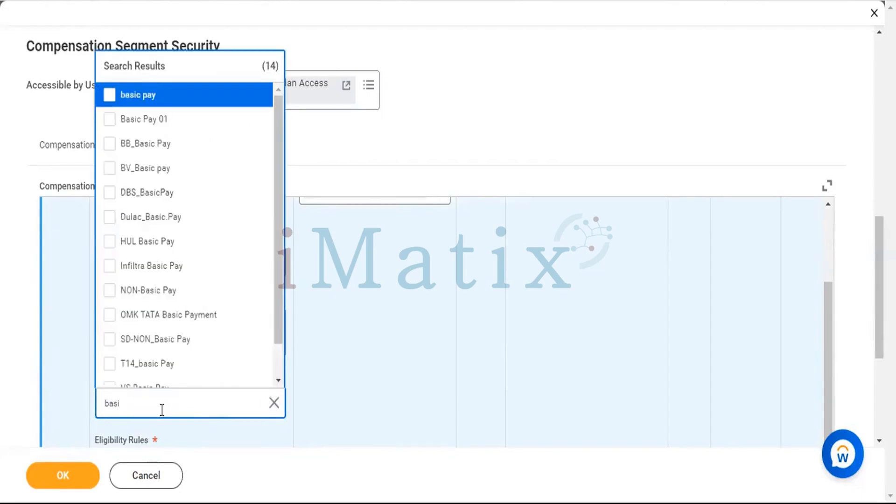
{"action": "left_click", "coordinate": [110, 97]}
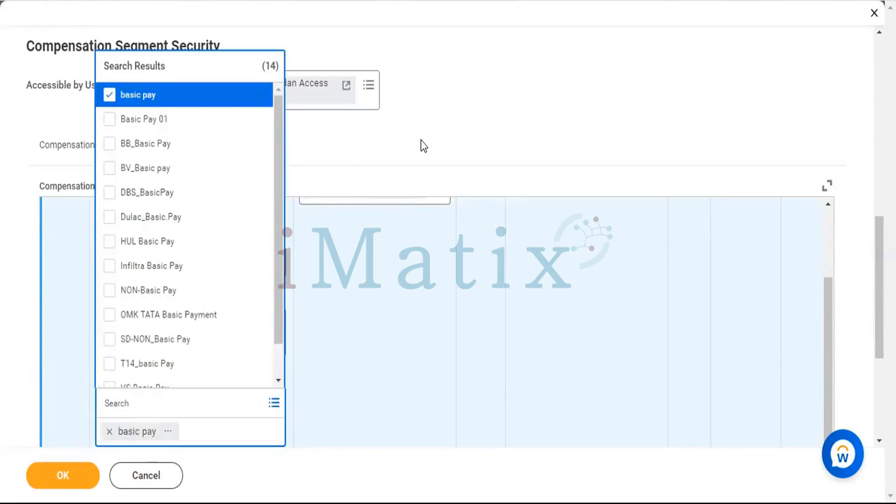
Assign the 123XYZ All Employees eligibility rule to the grade profile from the partial list of 500 entries.
{"action": "scroll", "coordinate": [423, 145], "scroll_direction": "down", "scroll_amount": 10}
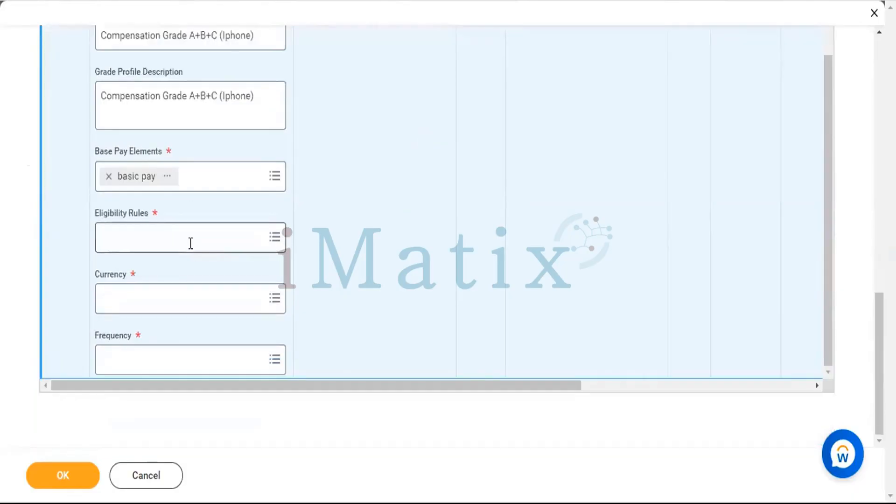
{"action": "left_click", "coordinate": [190, 243]}
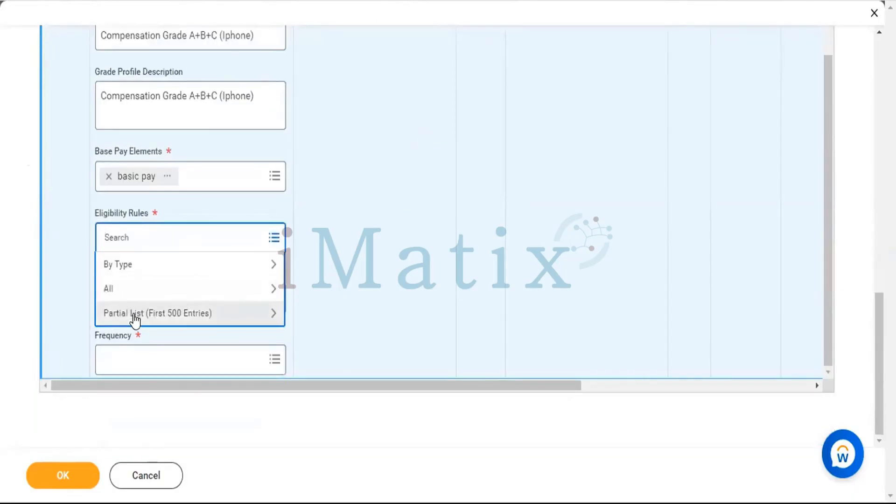
{"action": "left_click", "coordinate": [135, 317]}
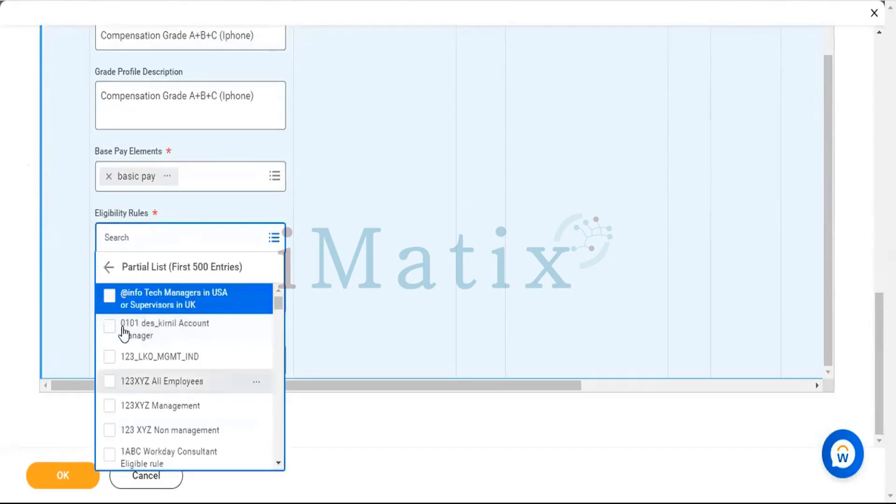
{"action": "left_click", "coordinate": [112, 383]}
Set the grade profile's currency to INR and its frequency to Monthly.
{"action": "left_click", "coordinate": [197, 301]}
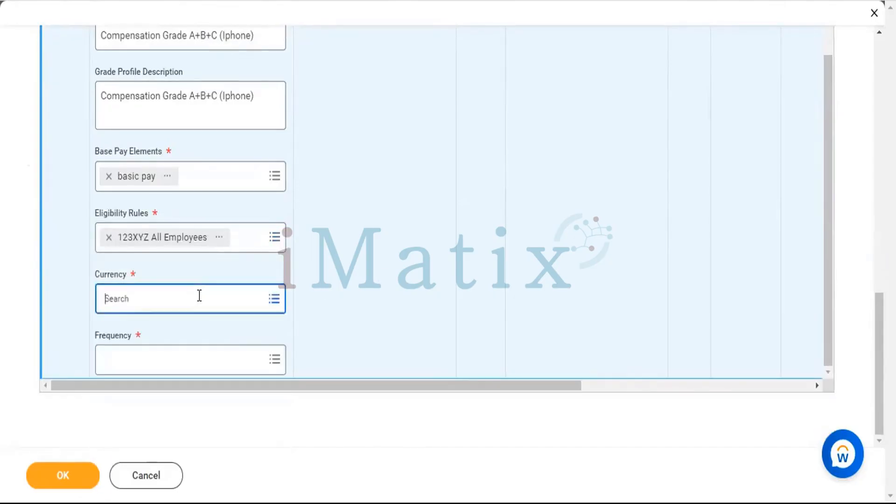
{"action": "left_click", "coordinate": [199, 295]}
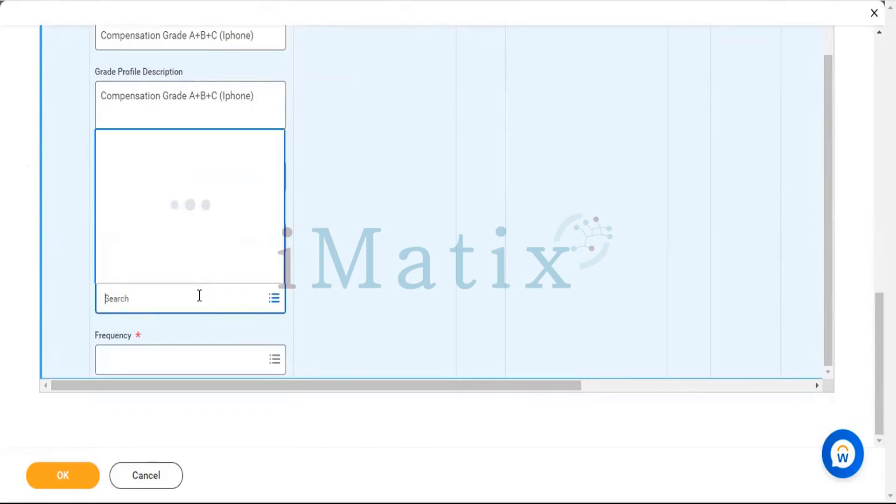
{"action": "type", "text": "INR"}
{"action": "key", "text": "Return"}
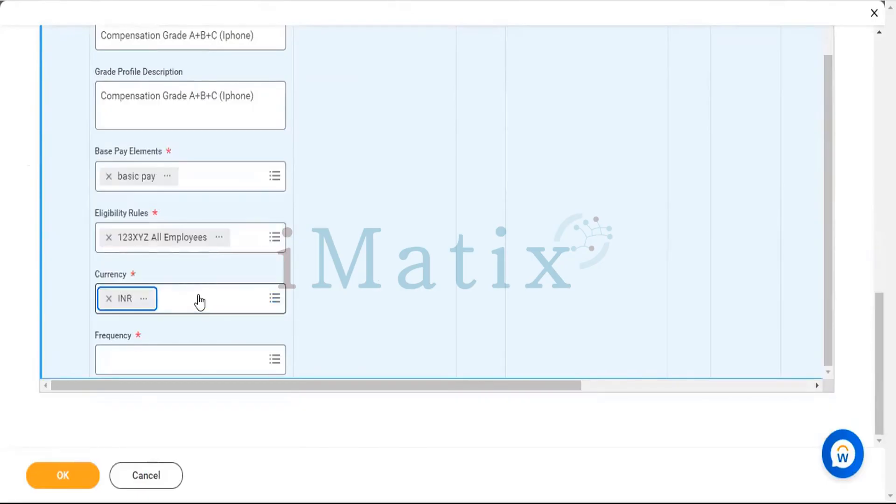
{"action": "left_click", "coordinate": [197, 364]}
{"action": "type", "text": "M"}
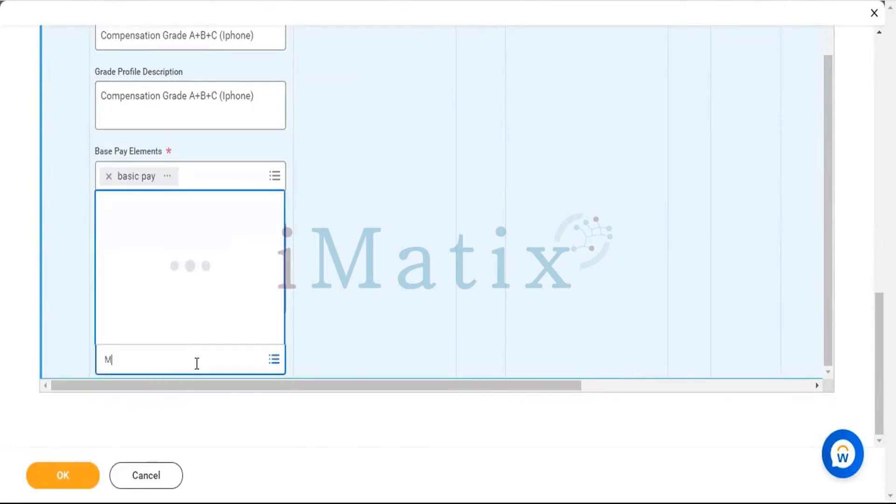
{"action": "type", "text": "ONT"}
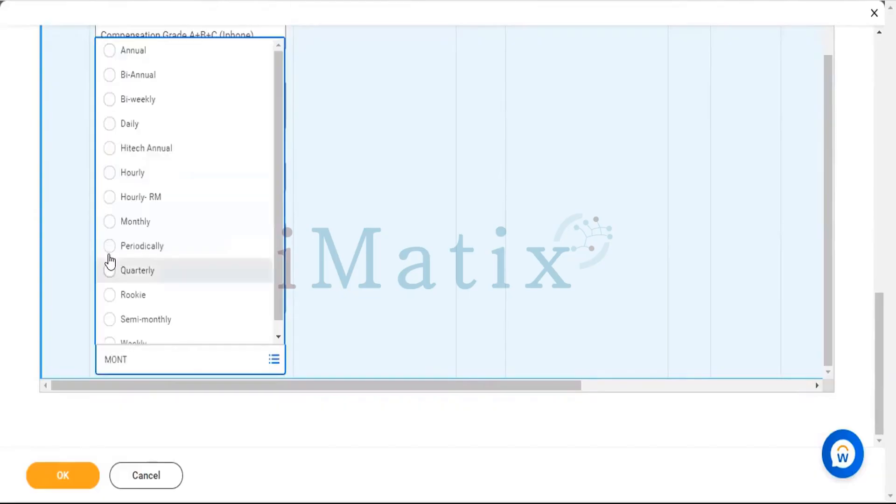
{"action": "left_click", "coordinate": [111, 224]}
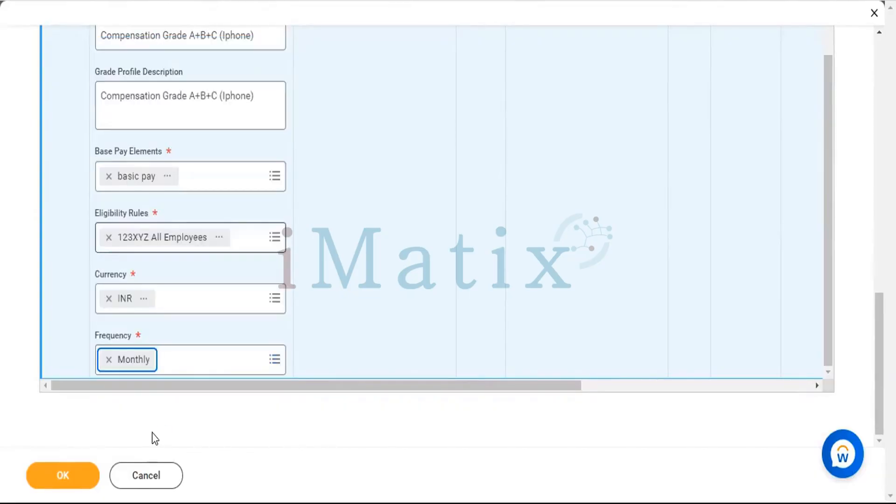
Return to the Compensation Pay Range and submit the compensation grade with its Total Base Pay row.
{"action": "scroll", "coordinate": [153, 431], "scroll_direction": "up", "scroll_amount": 5}
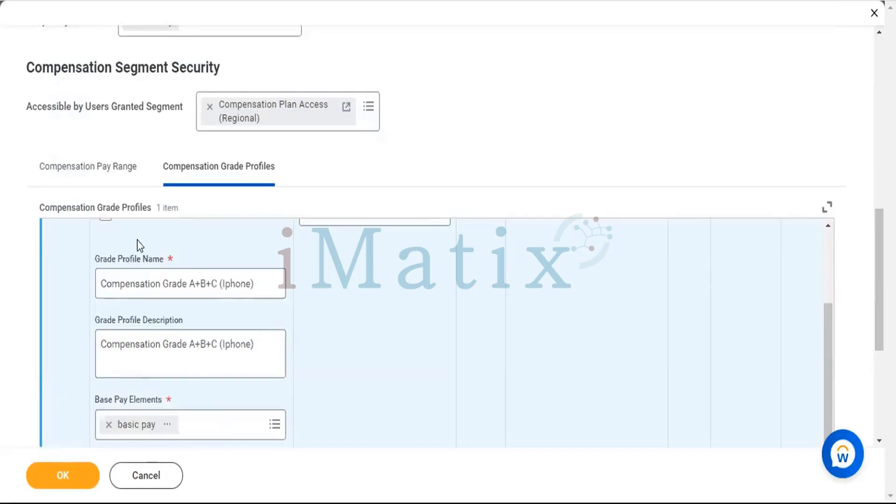
{"action": "scroll", "coordinate": [140, 241], "scroll_direction": "up", "scroll_amount": 2}
{"action": "left_click", "coordinate": [100, 186]}
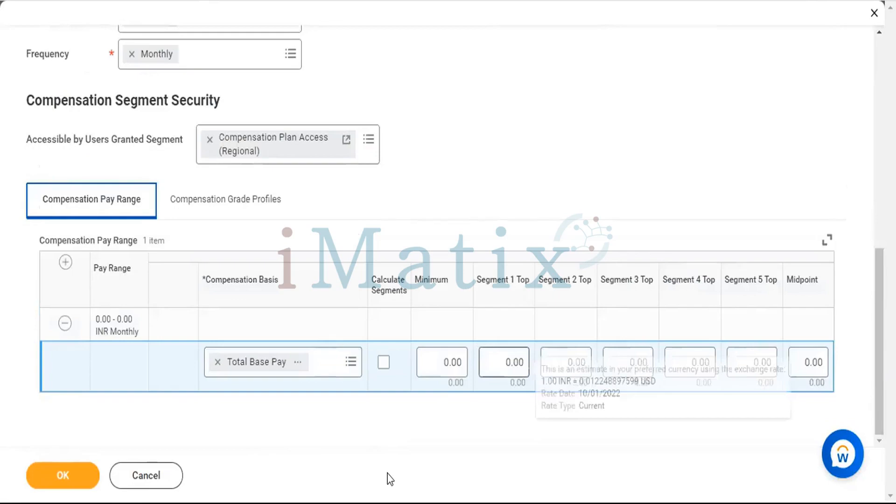
{"action": "left_click", "coordinate": [387, 251]}
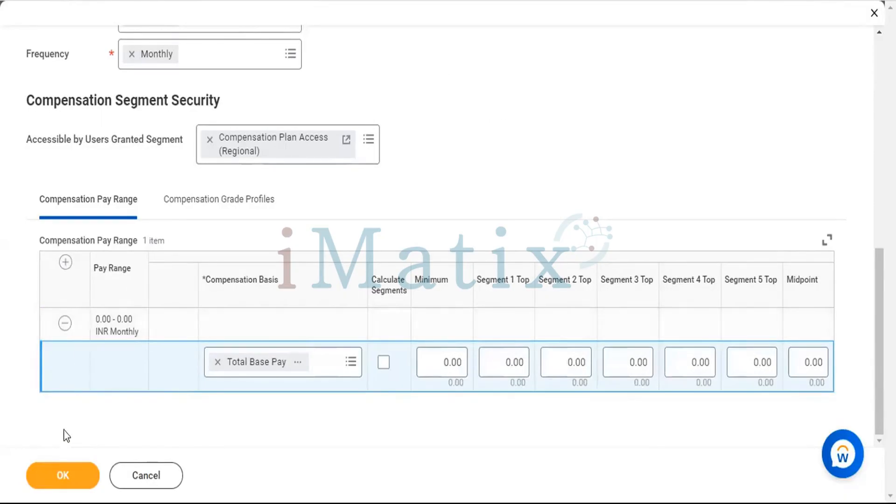
{"action": "left_click", "coordinate": [69, 487]}
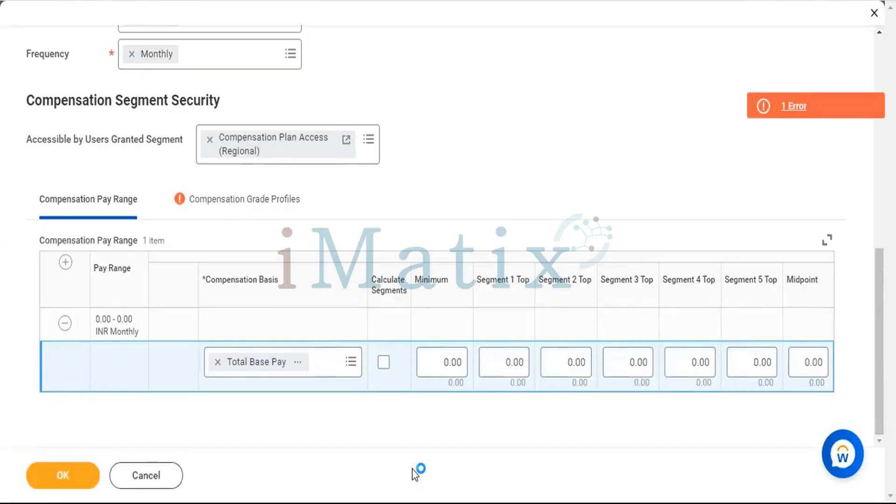
Check the flagged compensation grade profile's fields, remove the profile row and submit the compensation grade.
{"action": "left_click", "coordinate": [232, 208]}
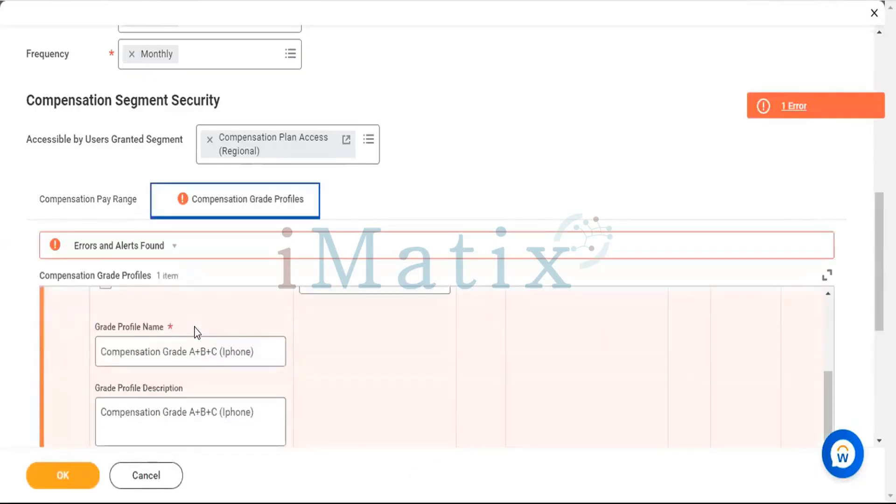
{"action": "scroll", "coordinate": [196, 332], "scroll_direction": "down", "scroll_amount": 7}
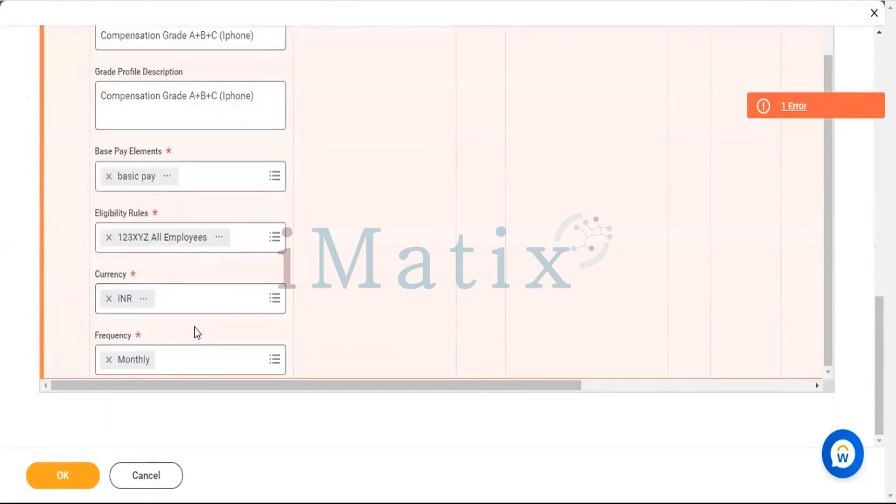
{"action": "scroll", "coordinate": [470, 218], "scroll_direction": "up", "scroll_amount": 10}
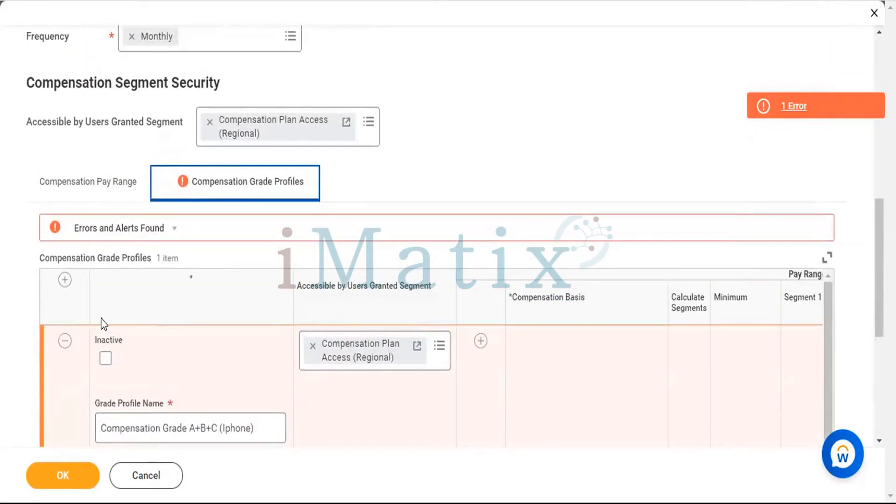
{"action": "left_click", "coordinate": [60, 341]}
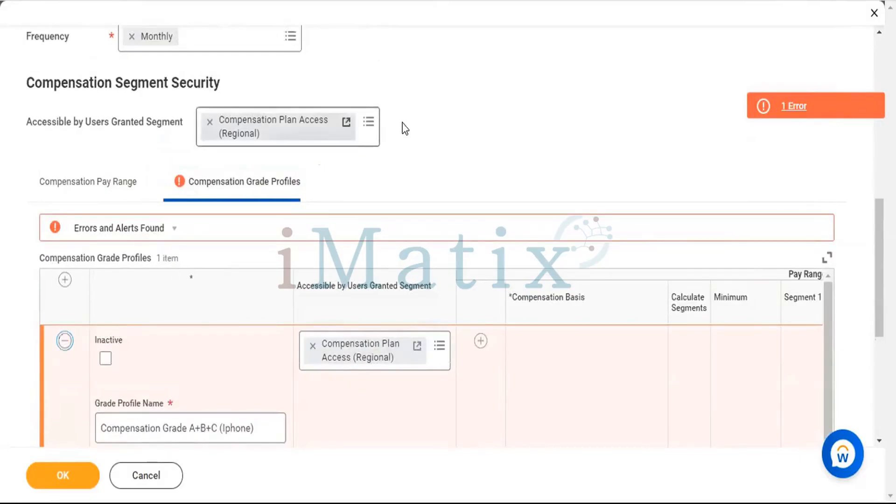
{"action": "left_click", "coordinate": [56, 472]}
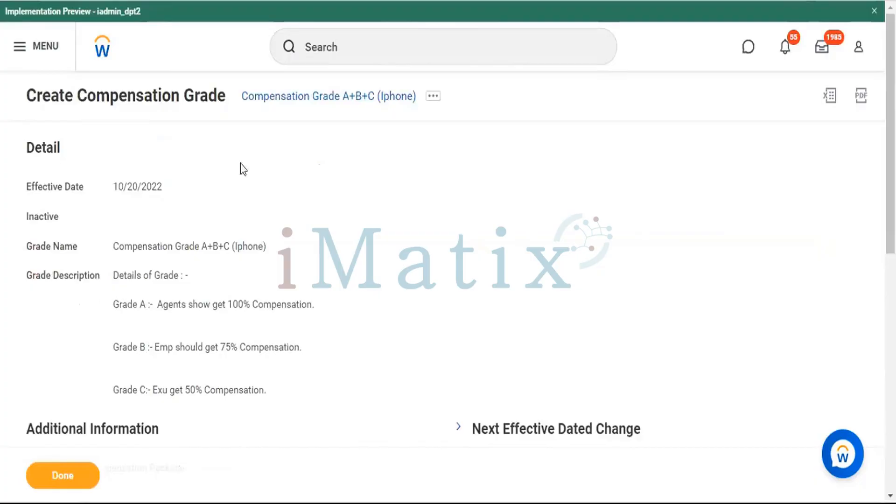
Review the created compensation grade, export it to a spreadsheet and open the downloaded file in Excel.
{"action": "scroll", "coordinate": [286, 256], "scroll_direction": "down", "scroll_amount": 8}
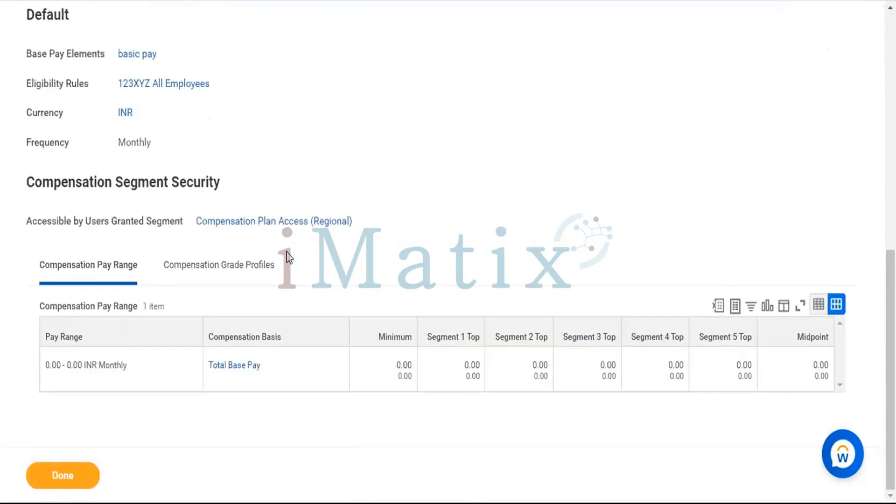
{"action": "scroll", "coordinate": [328, 211], "scroll_direction": "up", "scroll_amount": 2}
{"action": "scroll", "coordinate": [328, 211], "scroll_direction": "up", "scroll_amount": 7}
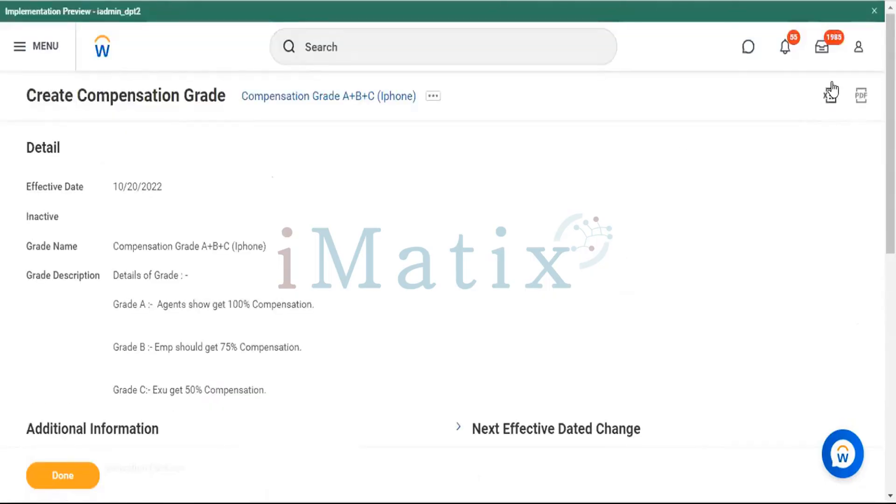
{"action": "left_click", "coordinate": [831, 93]}
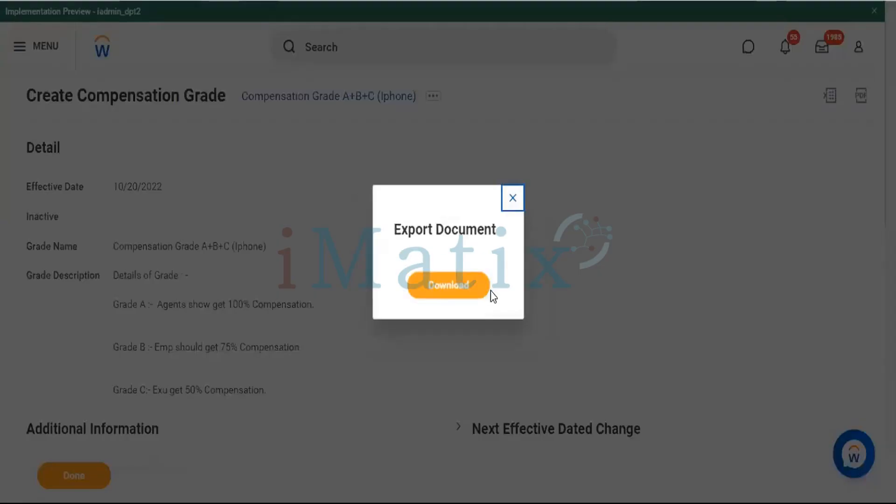
{"action": "left_click", "coordinate": [440, 286]}
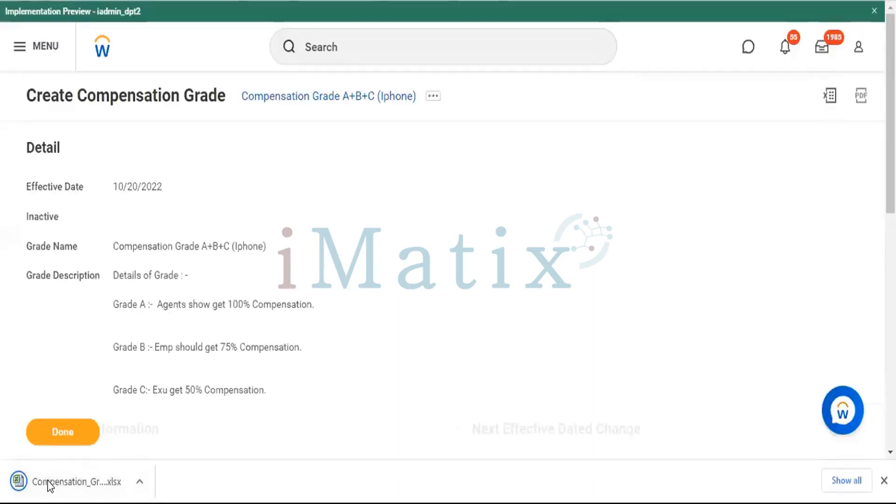
{"action": "left_click", "coordinate": [50, 483]}
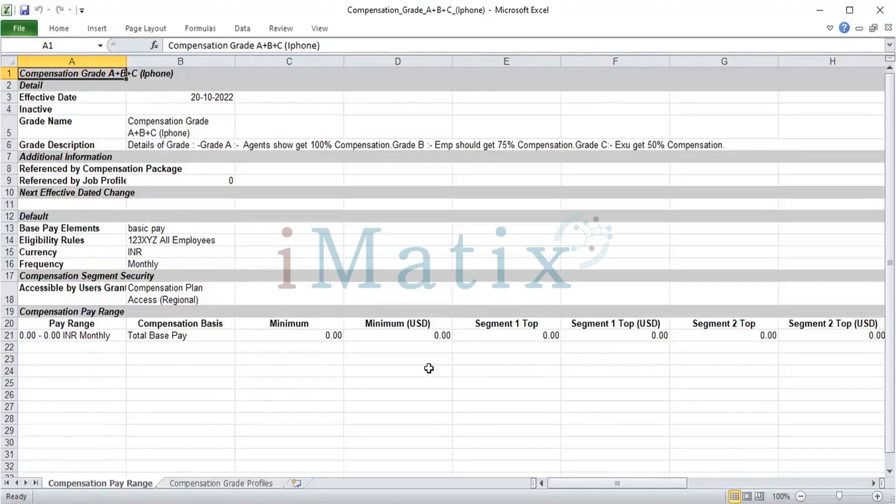
Replace the Pay Range entry in cell A21 with 17,500 Rs/-.
{"action": "left_click", "coordinate": [503, 331]}
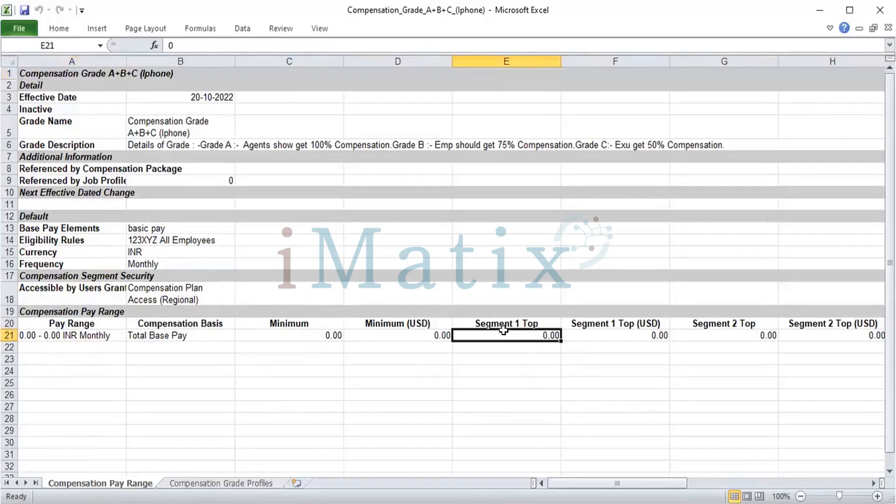
{"action": "left_click", "coordinate": [58, 332]}
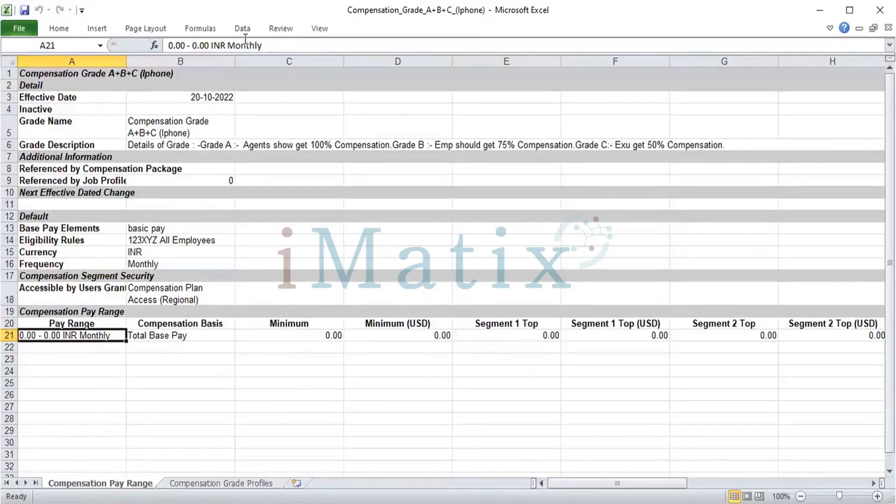
{"action": "left_click", "coordinate": [209, 45]}
{"action": "key", "text": "BackSpace"}
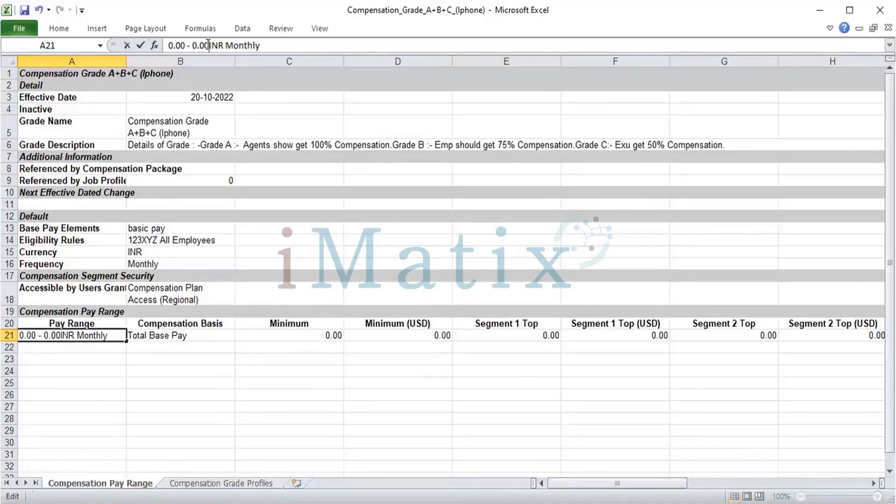
{"action": "key", "text": "Delete"}
{"action": "key", "text": "Delete"}
{"action": "key", "text": "Delete"}
{"action": "key", "text": "Delete"}
{"action": "key", "text": "Delete"}
{"action": "key", "text": "Delete"}
{"action": "key", "text": "Delete"}
{"action": "key", "text": "Delete"}
{"action": "key", "text": "Delete"}
{"action": "key", "text": "Delete"}
{"action": "key", "text": "Delete"}
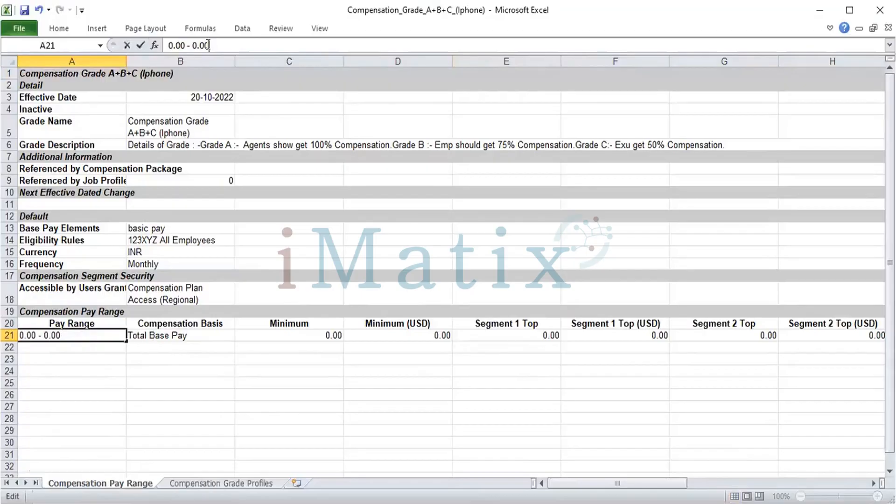
{"action": "key", "text": "Delete"}
{"action": "key", "text": "Delete"}
{"action": "key", "text": "Delete"}
{"action": "key", "text": "BackSpace"}
{"action": "key", "text": "BackSpace"}
{"action": "key", "text": "BackSpace"}
{"action": "key", "text": "BackSpace"}
{"action": "key", "text": "BackSpace"}
{"action": "key", "text": "BackSpace"}
{"action": "key", "text": "BackSpace"}
{"action": "key", "text": "BackSpace"}
{"action": "key", "text": "BackSpace"}
{"action": "key", "text": "BackSpace"}
{"action": "key", "text": "BackSpace"}
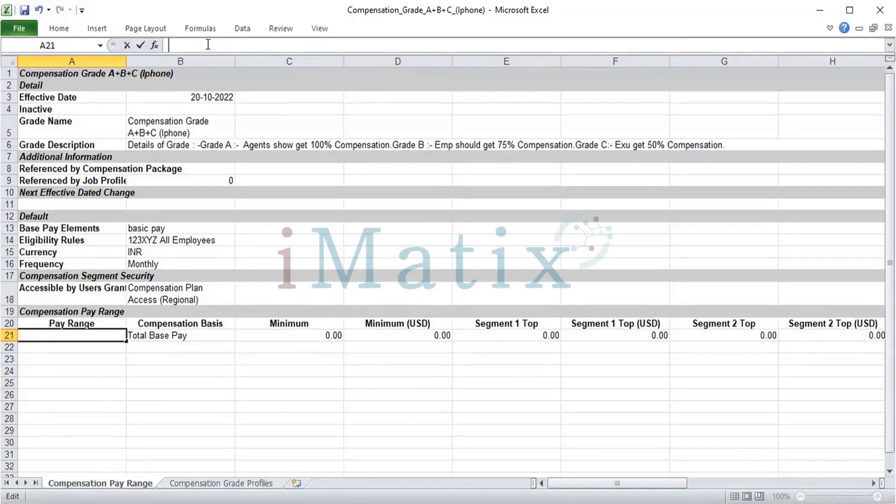
{"action": "type", "text": "1"}
{"action": "type", "text": "7"}
{"action": "type", "text": ",5"}
{"action": "type", "text": "00"}
{"action": "type", "text": " ru"}
{"action": "key", "text": "BackSpace"}
{"action": "key", "text": "BackSpace"}
{"action": "type", "text": "Rs/-"}
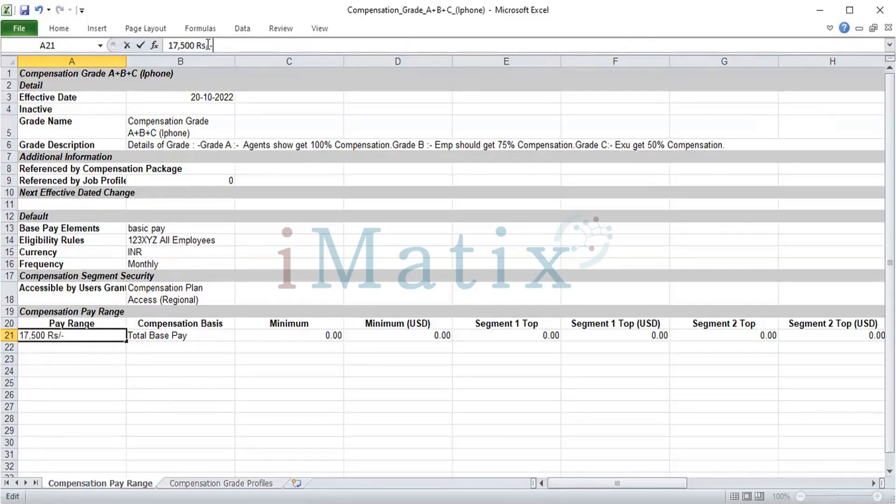
{"action": "key", "text": "Return"}
Enter 3000 under both Segment 1 Top (USD) and Segment 2 Top in the Total Base Pay row.
{"action": "key", "text": "Up"}
{"action": "key", "text": "Right"}
{"action": "key", "text": "Right"}
{"action": "key", "text": "Right"}
{"action": "key", "text": "Right"}
{"action": "key", "text": "Right"}
{"action": "key", "text": "Right"}
{"action": "key", "text": "Right"}
{"action": "key", "text": "Right"}
{"action": "key", "text": "Right"}
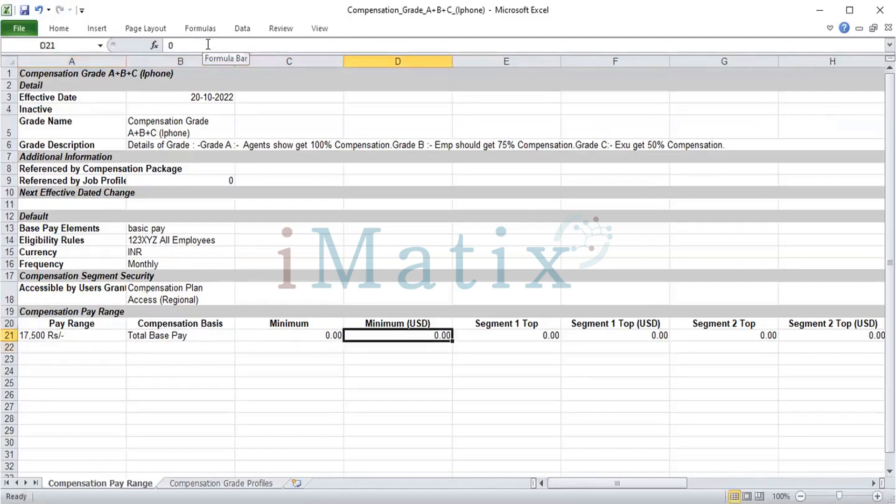
{"action": "key", "text": "Right"}
{"action": "key", "text": "Left"}
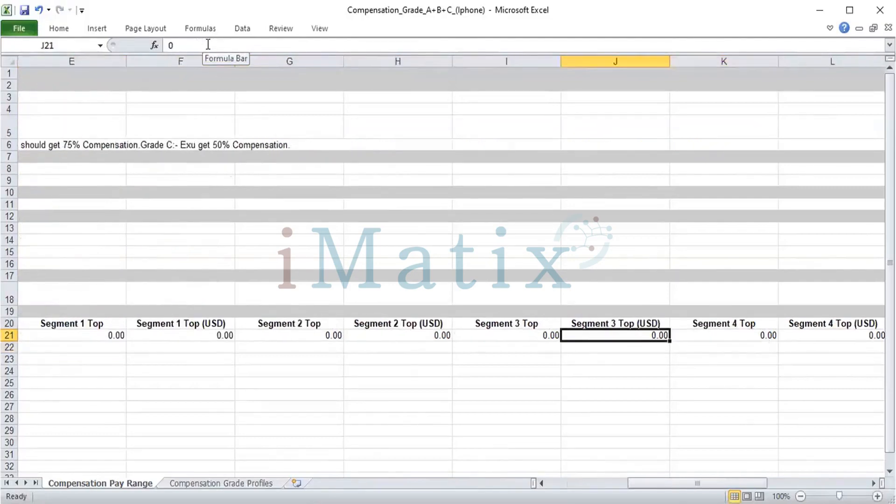
{"action": "key", "text": "Home"}
{"action": "key", "text": "Right"}
{"action": "key", "text": "Right"}
{"action": "key", "text": "Right"}
{"action": "key", "text": "Right"}
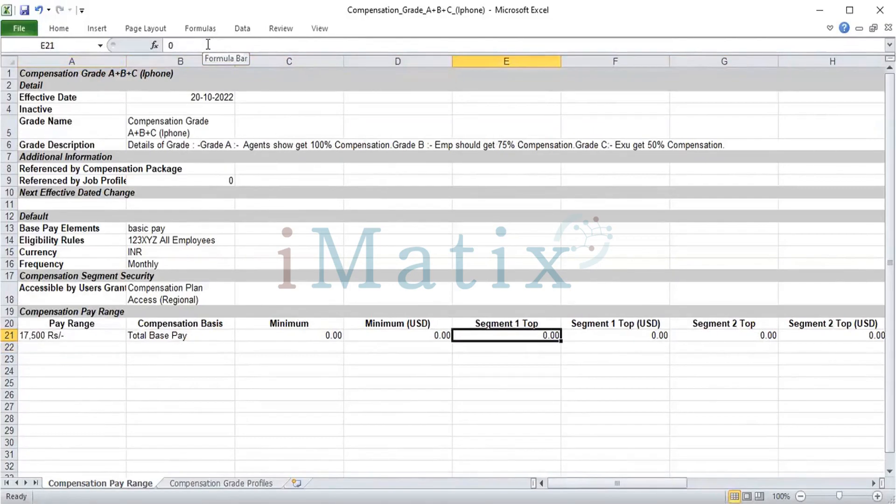
{"action": "key", "text": "Right"}
{"action": "key", "text": "Right"}
{"action": "key", "text": "Right"}
{"action": "key", "text": "Left"}
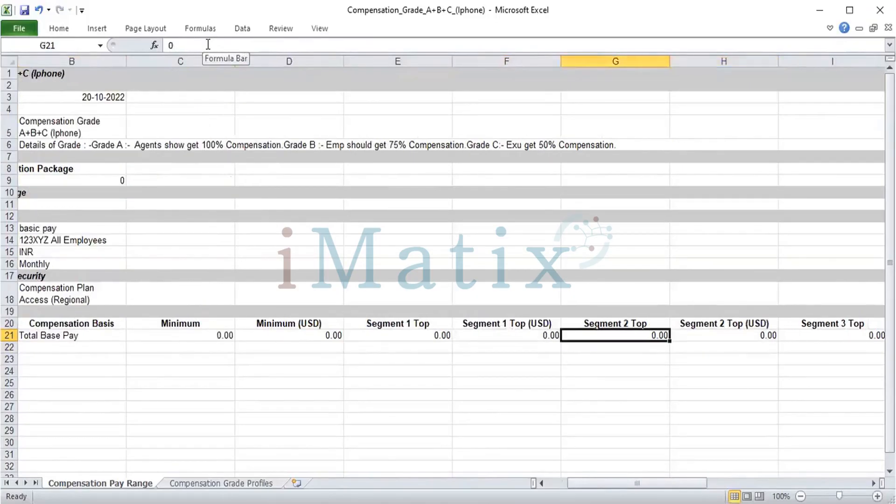
{"action": "key", "text": "Left"}
{"action": "type", "text": "3000"}
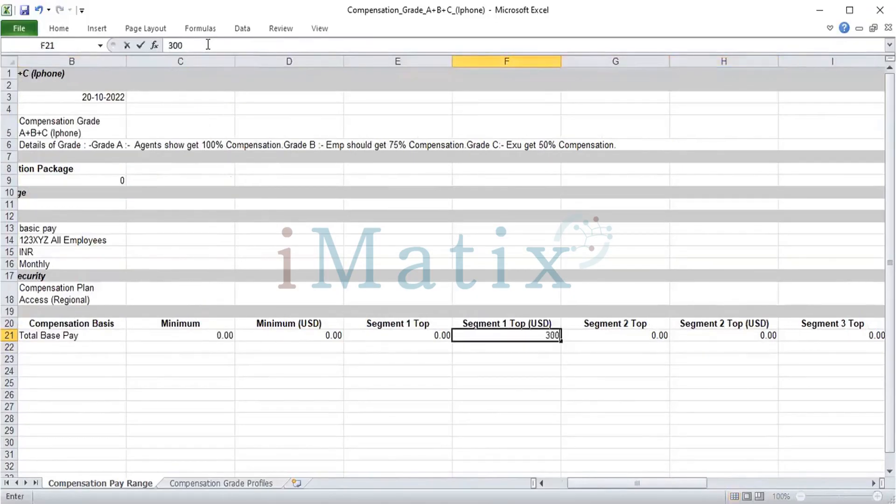
{"action": "key", "text": "Tab"}
{"action": "type", "text": "3000"}
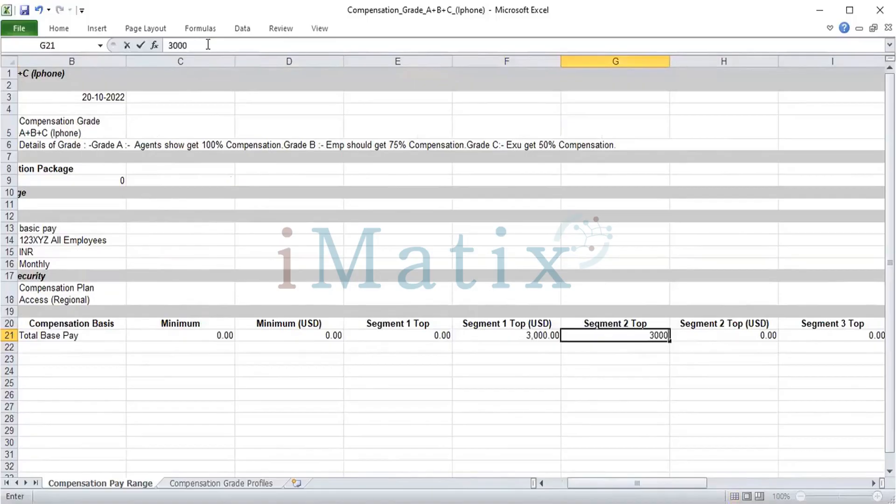
Enter NA under Segment 2 Top (USD) and 3000 under Segment 3 Top in the Total Base Pay row.
{"action": "key", "text": "Tab"}
{"action": "type", "text": "30"}
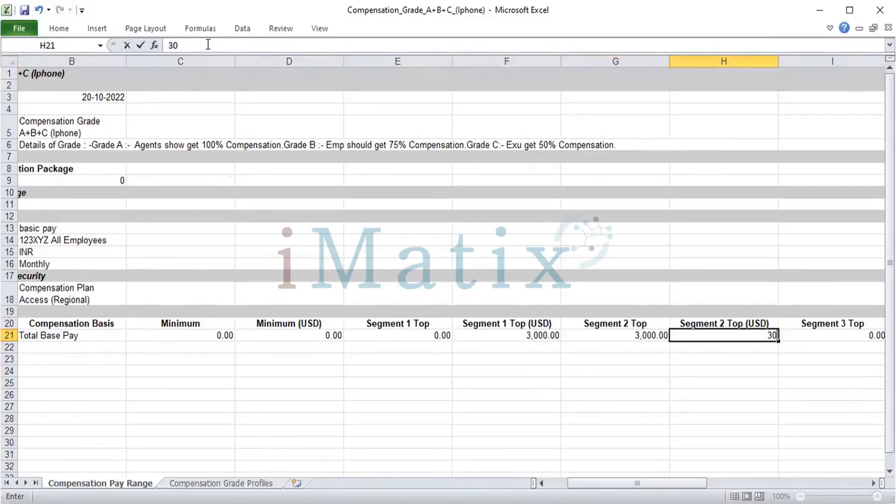
{"action": "key", "text": "BackSpace"}
{"action": "key", "text": "BackSpace"}
{"action": "type", "text": "na"}
{"action": "key", "text": "BackSpace"}
{"action": "key", "text": "BackSpace"}
{"action": "type", "text": "NA"}
{"action": "key", "text": "Tab"}
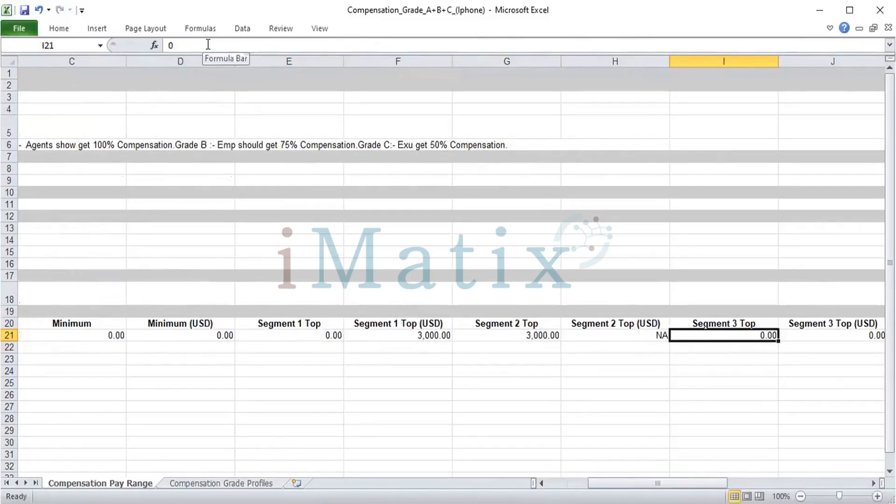
{"action": "type", "text": "3000"}
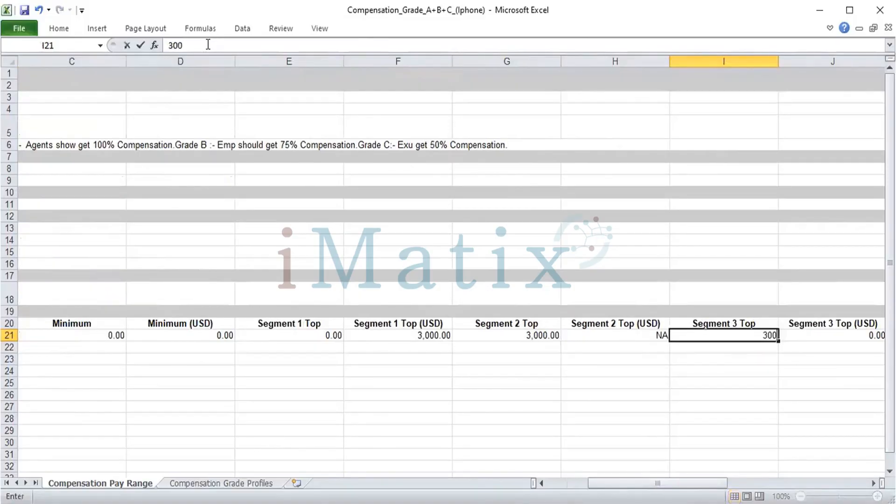
{"action": "key", "text": "Tab"}
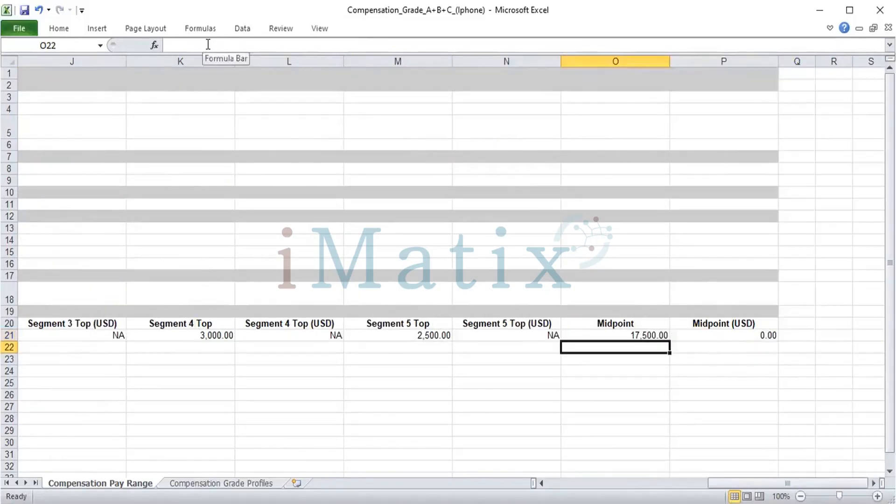
Delete the entire Segment 1 Top column that holds 0.00.
{"action": "key", "text": "Left"}
{"action": "key", "text": "Left"}
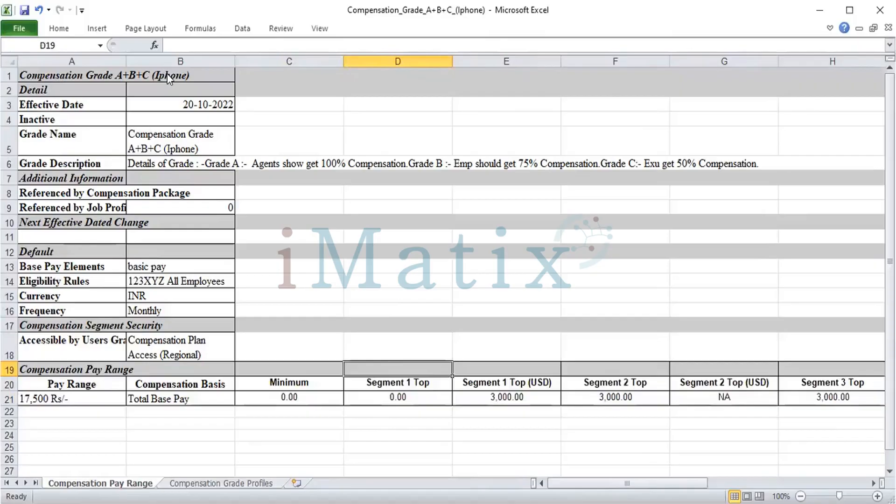
{"action": "key", "text": "ctrl+minus"}
{"action": "key", "text": "c"}
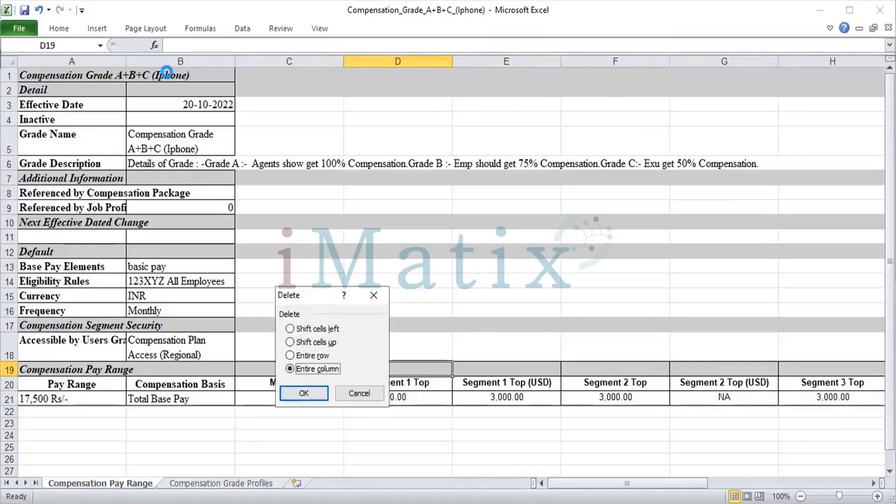
{"action": "key", "text": "Return"}
Rename the Segment 1 Top (USD) header in cell D20 to Segment 1 Top.
{"action": "key", "text": "Right"}
{"action": "key", "text": "Right"}
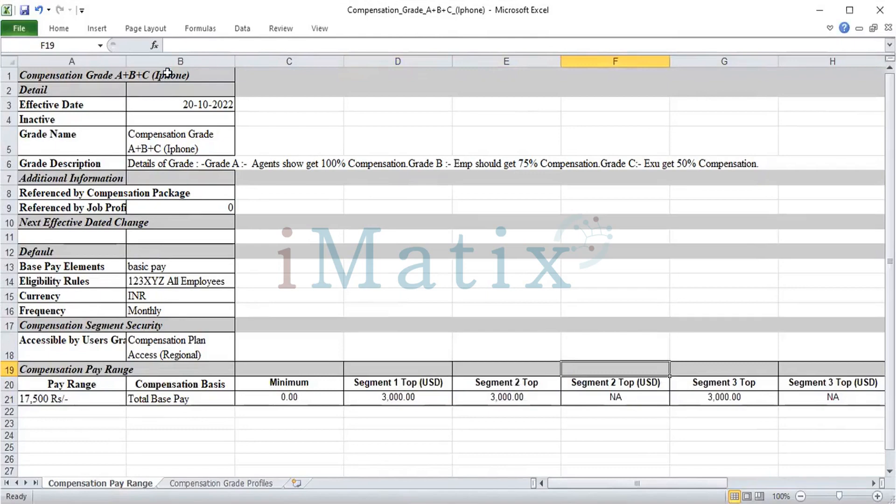
{"action": "key", "text": "Left"}
{"action": "key", "text": "Down"}
{"action": "key", "text": "Left"}
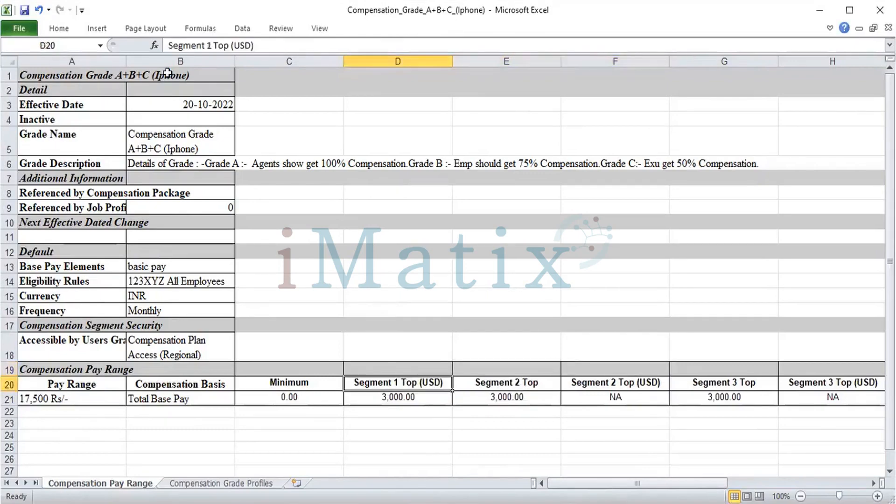
{"action": "left_click", "coordinate": [277, 45]}
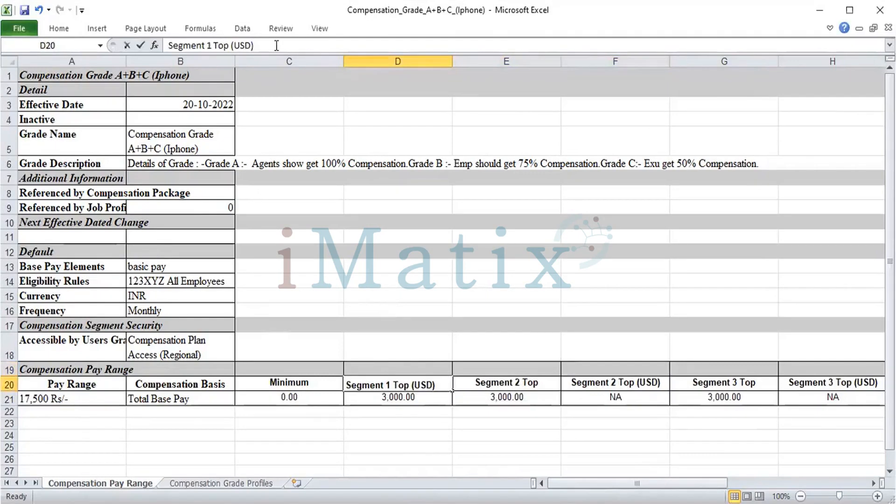
{"action": "key", "text": "BackSpace"}
{"action": "key", "text": "BackSpace"}
{"action": "key", "text": "BackSpace"}
{"action": "key", "text": "BackSpace"}
{"action": "key", "text": "BackSpace"}
{"action": "key", "text": "BackSpace"}
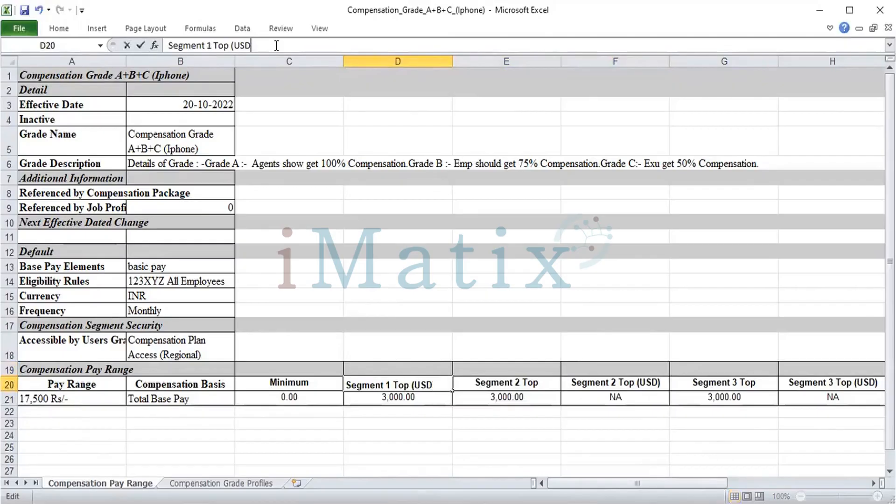
{"action": "key", "text": "Return"}
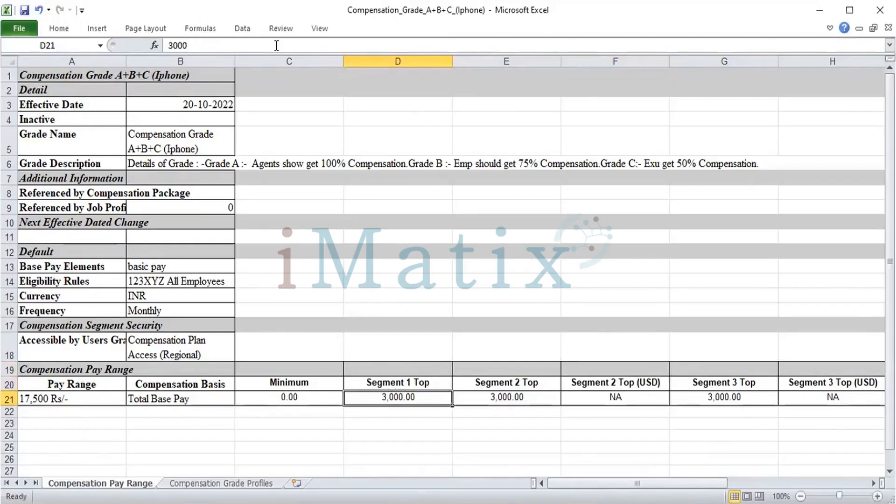
Delete the entire Segment 2 Top (USD) column.
{"action": "key", "text": "Up"}
{"action": "key", "text": "Right"}
{"action": "key", "text": "Right"}
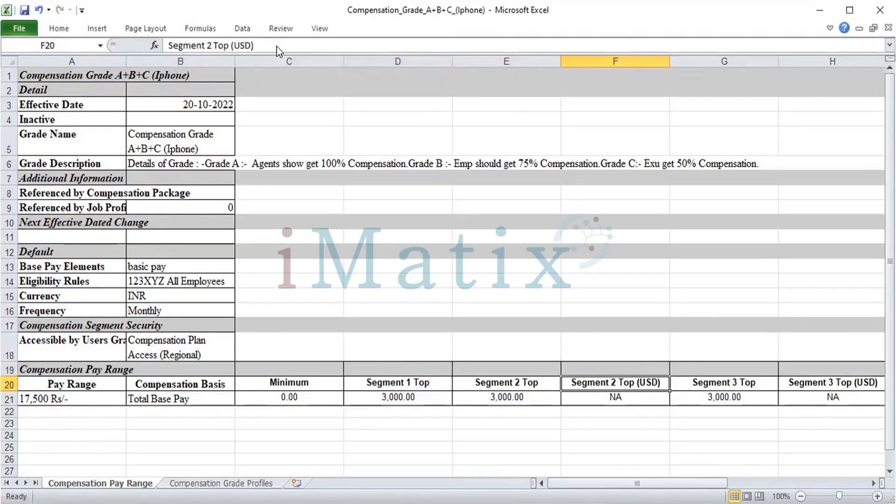
{"action": "key", "text": "ctrl+minus"}
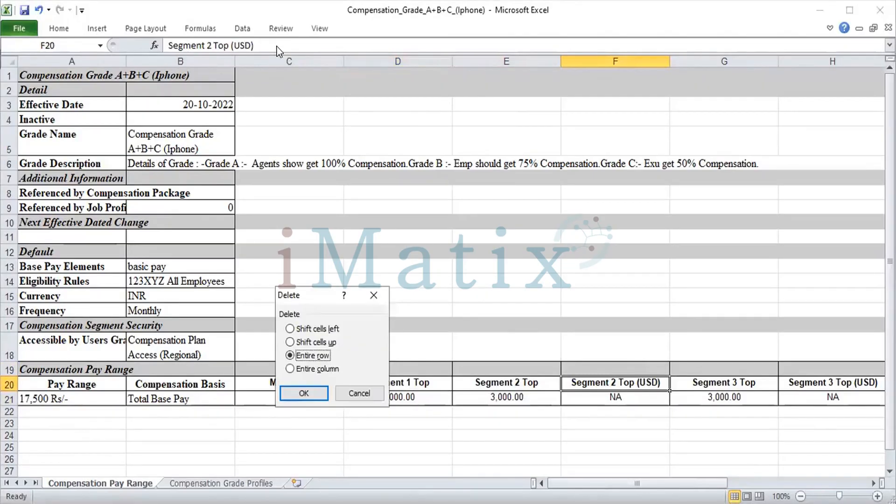
{"action": "key", "text": "Down"}
{"action": "key", "text": "Return"}
Delete the entire Segment 3 Top (USD) column.
{"action": "key", "text": "Right"}
{"action": "key", "text": "Right"}
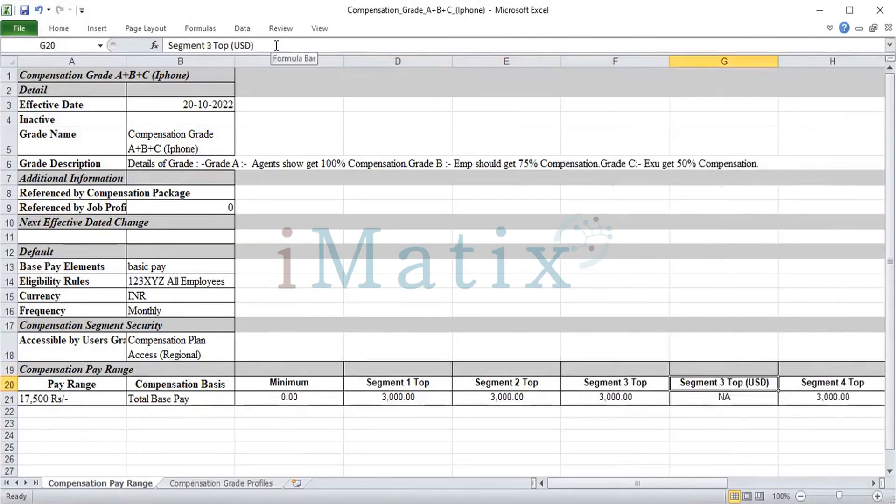
{"action": "key", "text": "Left"}
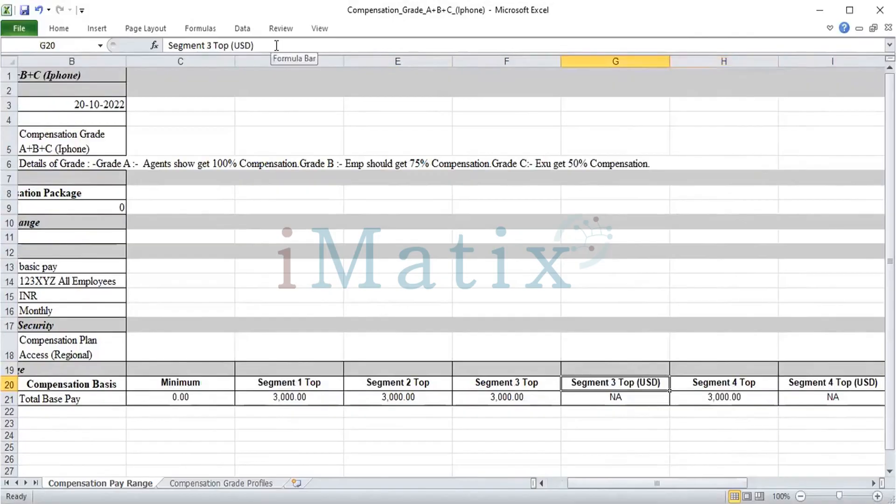
{"action": "key", "text": "ctrl+minus"}
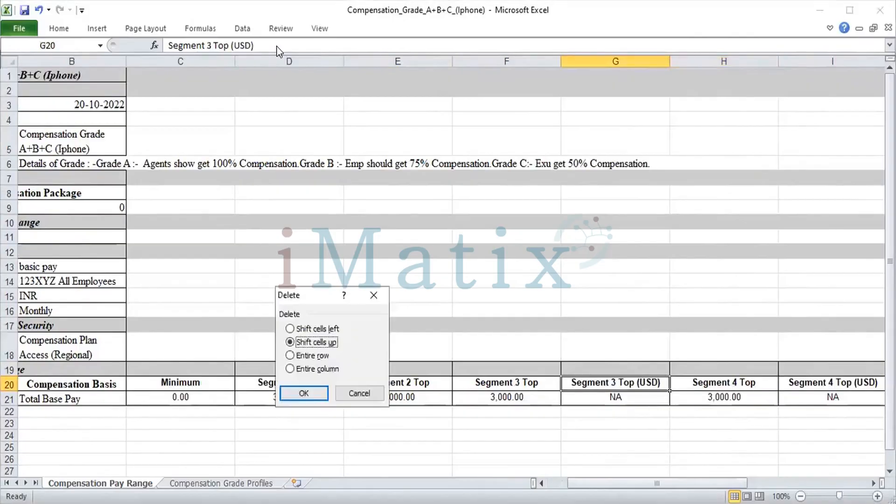
{"action": "key", "text": "Down"}
{"action": "key", "text": "Down"}
{"action": "key", "text": "Return"}
Delete the entire Segment 4 Top (USD) column.
{"action": "key", "text": "Right"}
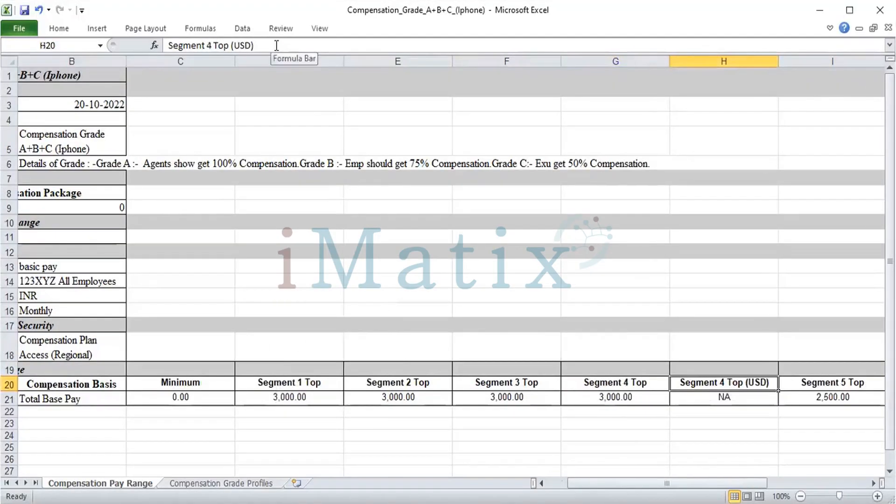
{"action": "key", "text": "Right"}
{"action": "key", "text": "Left"}
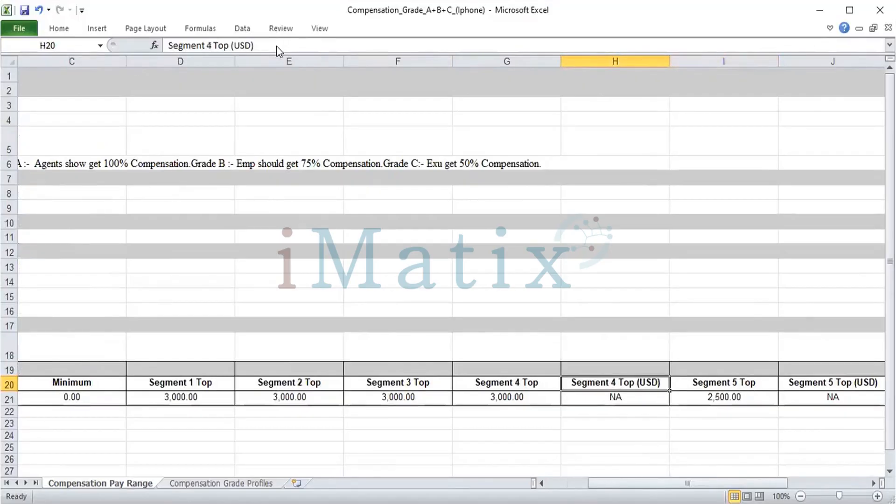
{"action": "key", "text": "ctrl+minus"}
{"action": "key", "text": "Down"}
{"action": "key", "text": "Down"}
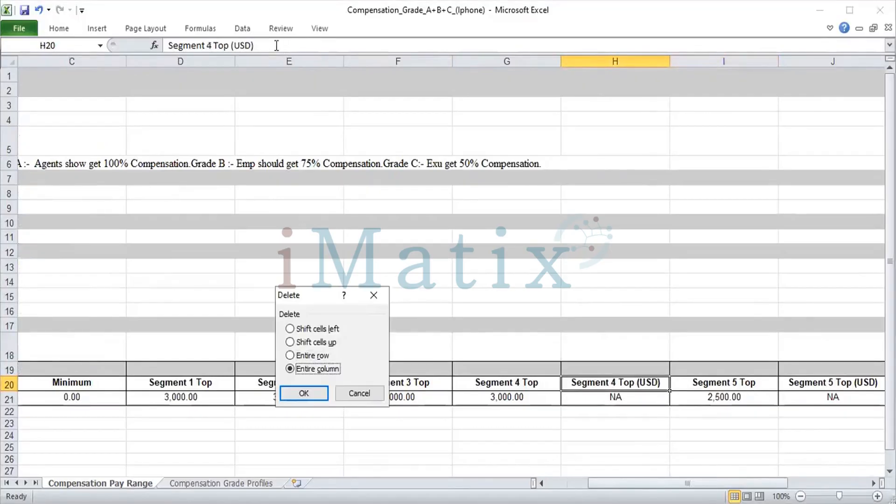
{"action": "key", "text": "Return"}
Delete the entire Segment 5 Top (USD) column.
{"action": "key", "text": "Right"}
{"action": "key", "text": "Right"}
{"action": "key", "text": "Left"}
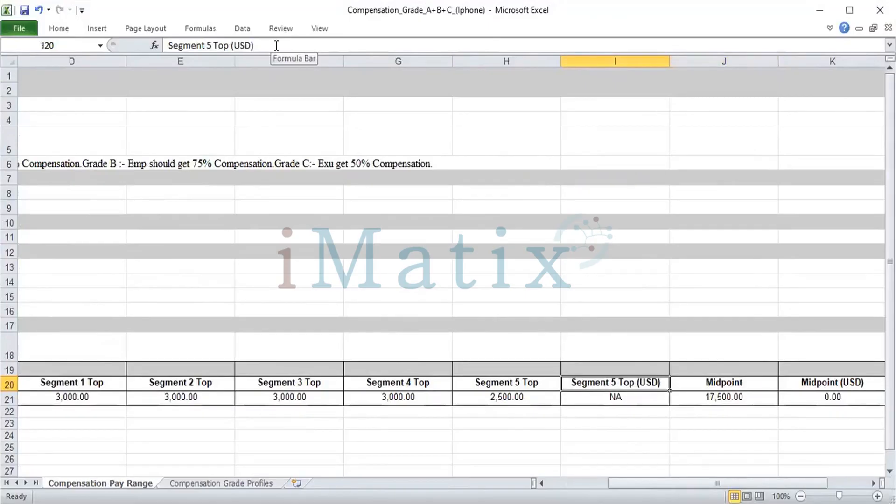
{"action": "key", "text": "ctrl+minus"}
{"action": "key", "text": "Down"}
{"action": "key", "text": "Down"}
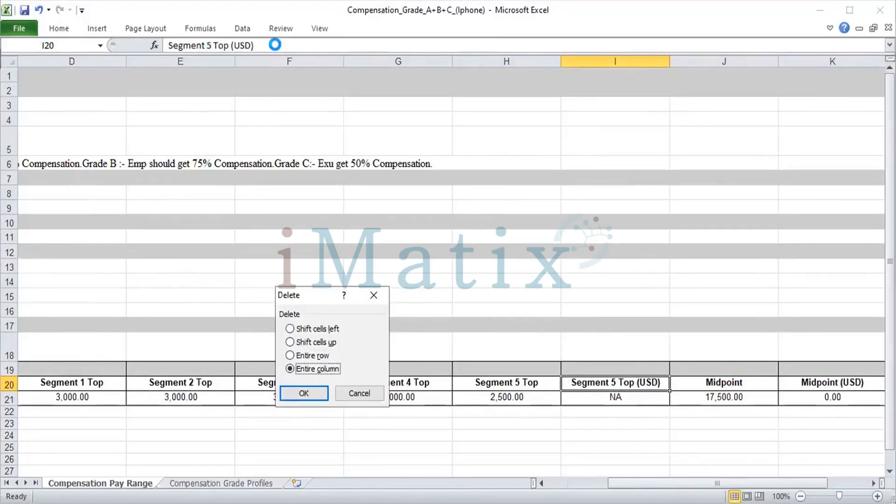
{"action": "key", "text": "Return"}
Review the remaining pay range columns through to Midpoint and the grade details above them.
{"action": "key", "text": "Right"}
{"action": "key", "text": "Right"}
{"action": "key", "text": "Down"}
{"action": "key", "text": "Left"}
{"action": "key", "text": "Left"}
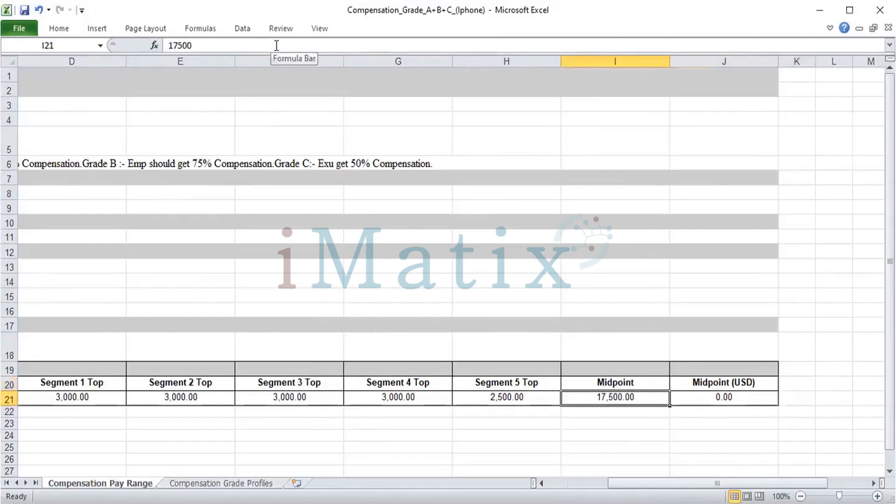
{"action": "key", "text": "Left"}
{"action": "key", "text": "Left"}
{"action": "key", "text": "Left"}
{"action": "key", "text": "Left"}
{"action": "key", "text": "Left"}
{"action": "key", "text": "Left"}
{"action": "key", "text": "Left"}
{"action": "key", "text": "Left"}
{"action": "key", "text": "Up"}
{"action": "key", "text": "Up"}
{"action": "key", "text": "Up"}
{"action": "key", "text": "Up"}
{"action": "key", "text": "Up"}
{"action": "key", "text": "Up"}
{"action": "key", "text": "Up"}
{"action": "key", "text": "Up"}
{"action": "key", "text": "Up"}
{"action": "key", "text": "Up"}
{"action": "key", "text": "Up"}
{"action": "key", "text": "Up"}
{"action": "key", "text": "Up"}
{"action": "key", "text": "Up"}
{"action": "key", "text": "Up"}
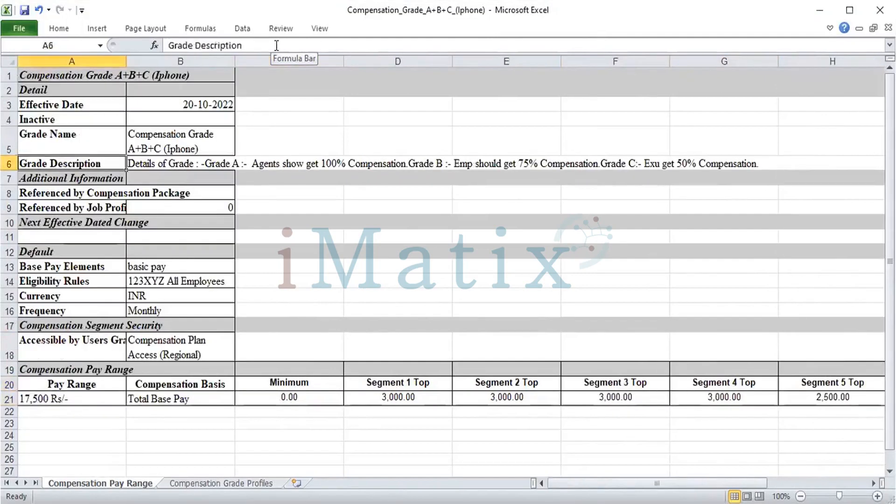
{"action": "key", "text": "Up"}
{"action": "key", "text": "Up"}
{"action": "key", "text": "Up"}
{"action": "key", "text": "Up"}
{"action": "key", "text": "Up"}
{"action": "key", "text": "Down"}
{"action": "key", "text": "Down"}
{"action": "key", "text": "Down"}
{"action": "key", "text": "Down"}
{"action": "key", "text": "Down"}
Check how far the grade description text extends across the columns of row 6.
{"action": "left_click", "coordinate": [237, 164]}
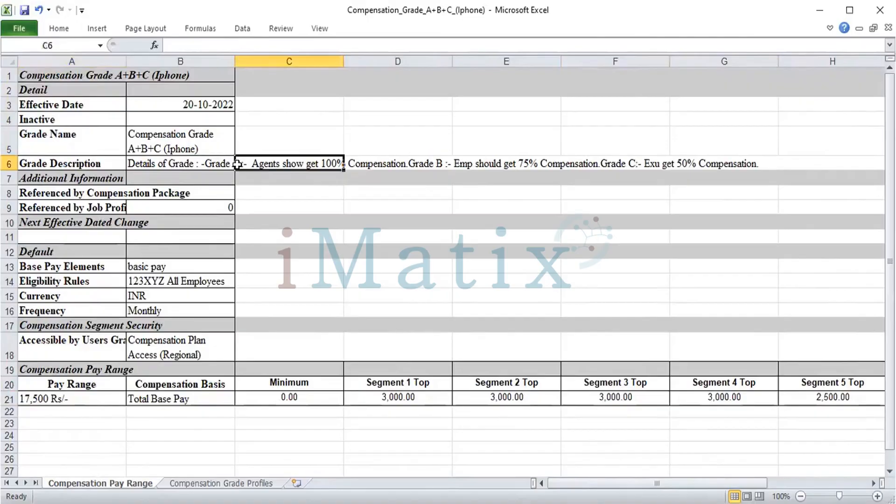
{"action": "key", "text": "Left"}
{"action": "key", "text": "Right"}
{"action": "key", "text": "Right"}
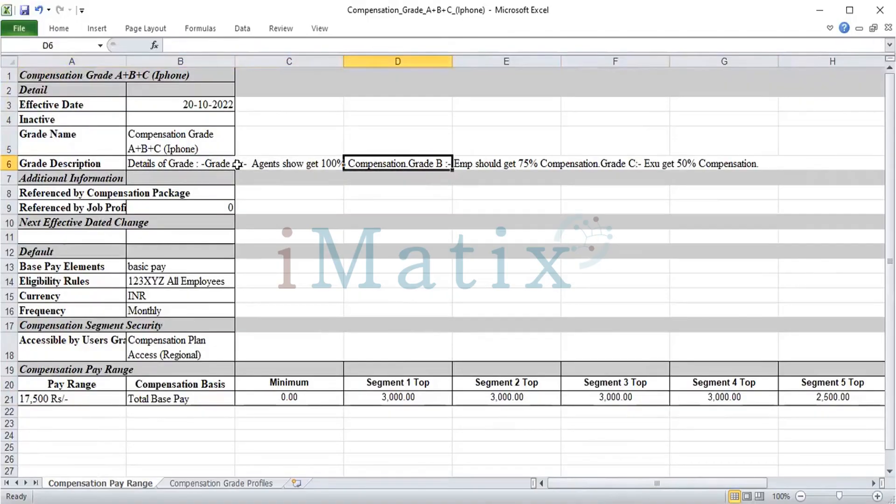
{"action": "key", "text": "Right"}
{"action": "key", "text": "Right"}
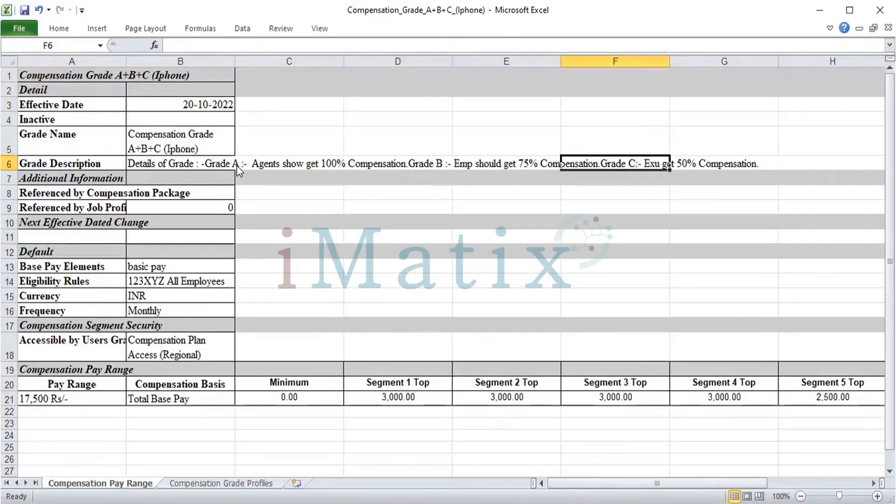
{"action": "key", "text": "Right"}
{"action": "key", "text": "Left"}
Make the Grade Description row bold across cells A6 to G6, covering both the label and the description text.
{"action": "key", "text": "Home"}
{"action": "key", "text": "shift+Right"}
{"action": "key", "text": "shift+Right"}
{"action": "key", "text": "shift+Right"}
{"action": "key", "text": "shift+Right"}
{"action": "key", "text": "shift+Right"}
{"action": "key", "text": "shift+Right"}
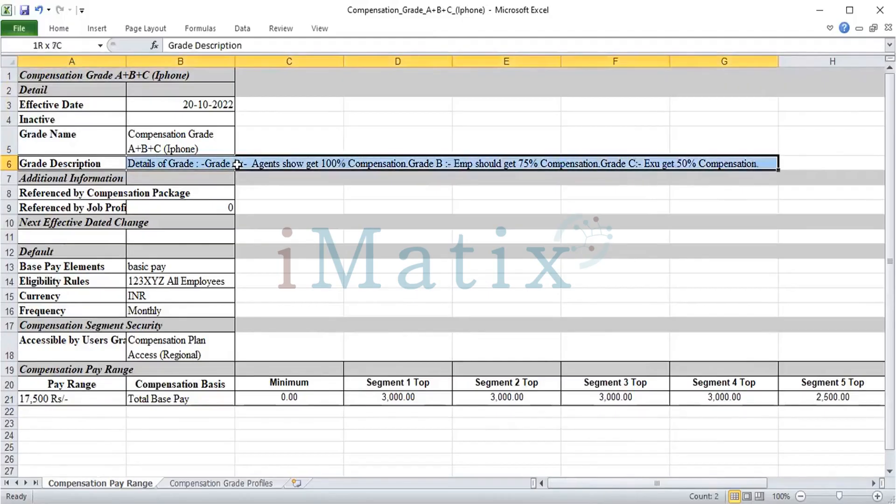
{"action": "key", "text": "shift+Right"}
{"action": "key", "text": "shift+Left"}
{"action": "key", "text": "ctrl+b"}
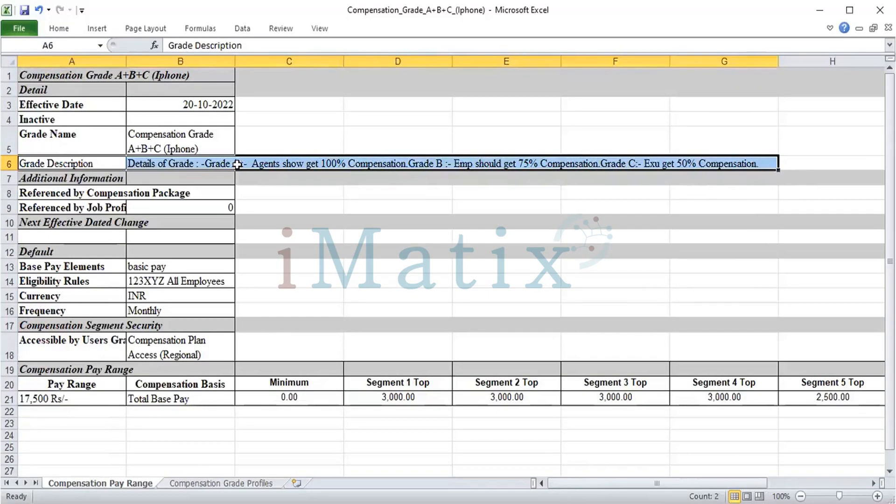
{"action": "key", "text": "Left"}
{"action": "key", "text": "shift+Right"}
{"action": "key", "text": "shift+Right"}
{"action": "key", "text": "shift+Right"}
{"action": "key", "text": "shift+Right"}
{"action": "key", "text": "shift+Right"}
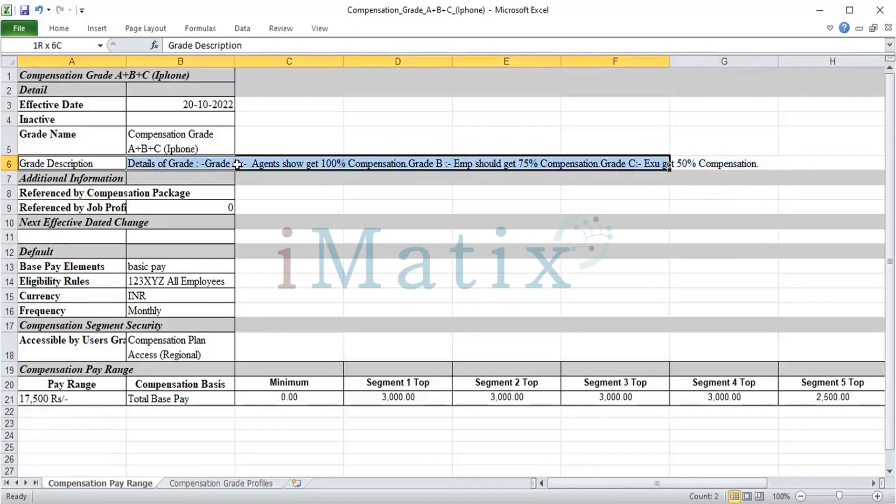
{"action": "key", "text": "shift+Right"}
{"action": "key", "text": "ctrl+b"}
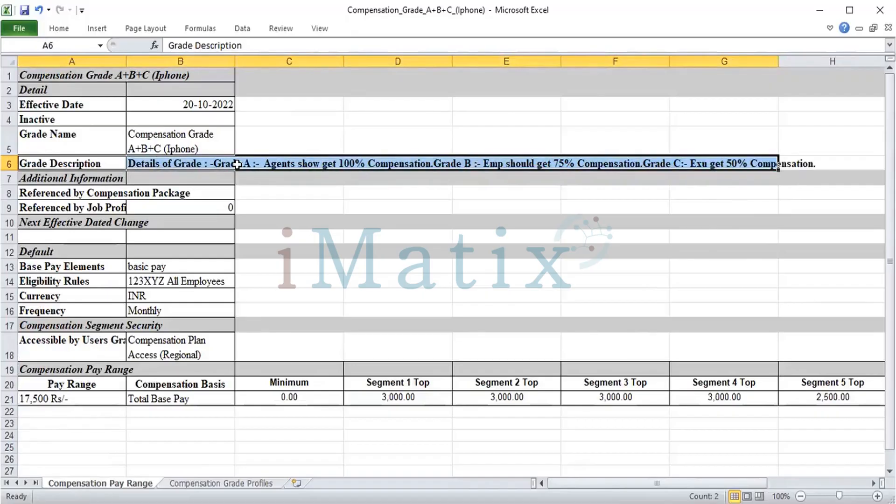
{"action": "key", "text": "Down"}
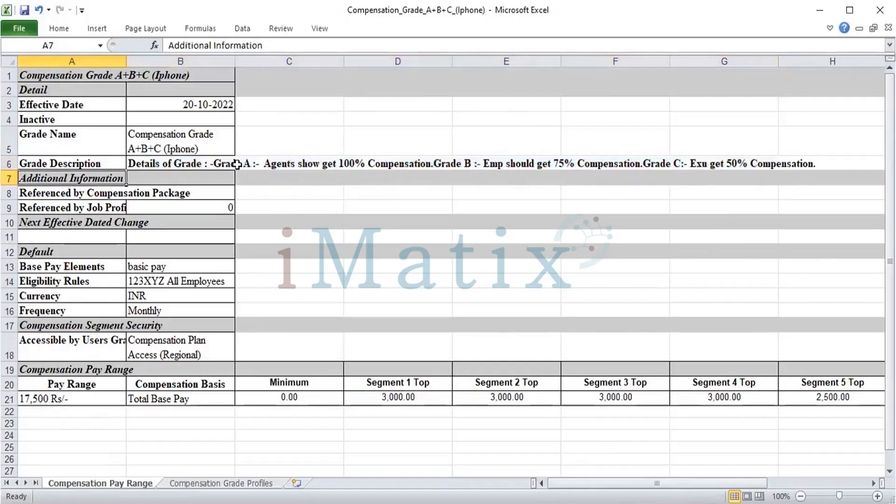
Open the Compensation Grade Profiles sheet and examine its compensation basis table in rows 21 to 23.
{"action": "left_click", "coordinate": [220, 483]}
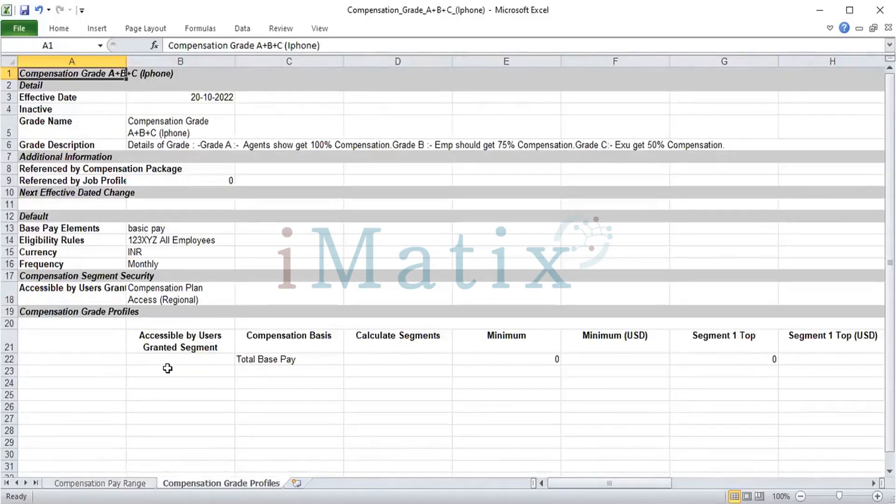
{"action": "left_click", "coordinate": [86, 331]}
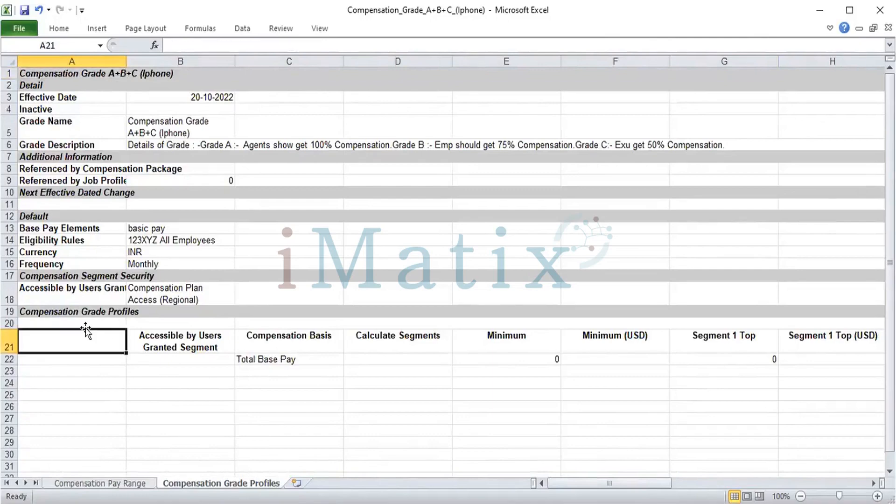
{"action": "key", "text": "Down"}
{"action": "key", "text": "Down"}
{"action": "key", "text": "shift+Right"}
{"action": "key", "text": "shift+Right"}
{"action": "key", "text": "shift+Right"}
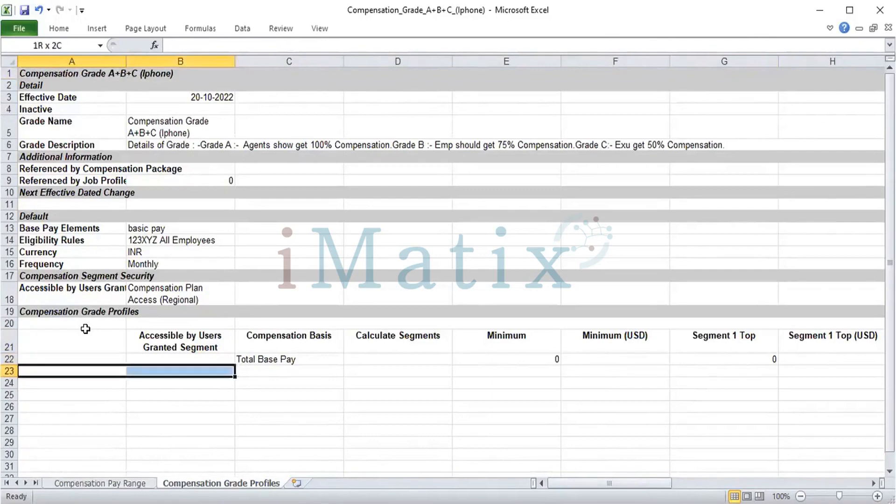
Return to the Compensation Pay Range sheet and try to select its pay range table starting at A19.
{"action": "left_click", "coordinate": [79, 481]}
{"action": "left_click", "coordinate": [57, 371]}
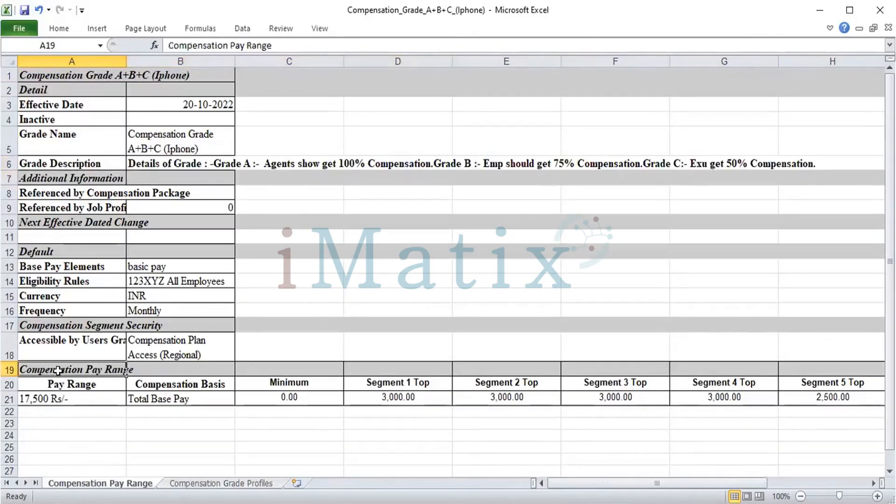
{"action": "key", "text": "shift+Down"}
{"action": "key", "text": "shift+Down"}
{"action": "key", "text": "shift+Right"}
{"action": "key", "text": "shift+Right"}
{"action": "key", "text": "shift+Right"}
{"action": "key", "text": "shift+Right"}
{"action": "key", "text": "shift+Right"}
{"action": "key", "text": "shift+Right"}
{"action": "key", "text": "shift+Right"}
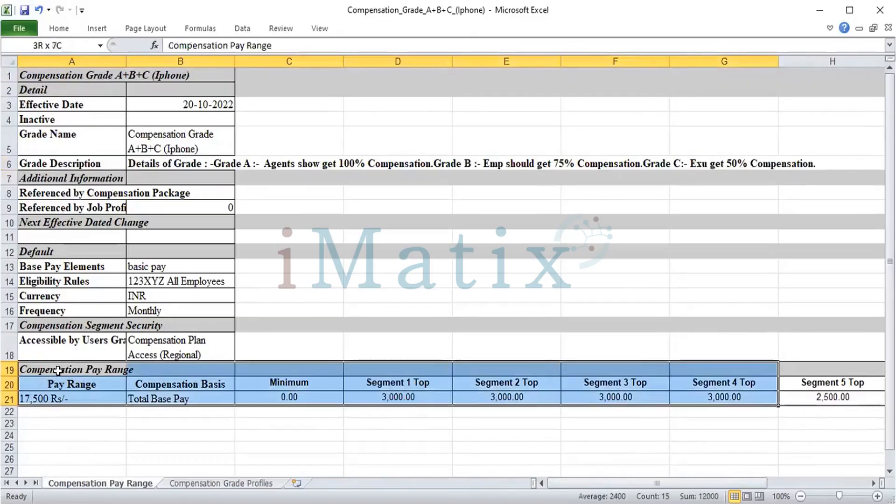
{"action": "key", "text": "shift+Right"}
Delete the entire Midpoint (USD) column at the end of the pay range table.
{"action": "key", "text": "Right"}
{"action": "key", "text": "Right"}
{"action": "key", "text": "Right"}
{"action": "key", "text": "Right"}
{"action": "key", "text": "Right"}
{"action": "key", "text": "Right"}
{"action": "key", "text": "Right"}
{"action": "key", "text": "Right"}
{"action": "key", "text": "Right"}
{"action": "key", "text": "Right"}
{"action": "key", "text": "Right"}
{"action": "key", "text": "Right"}
{"action": "key", "text": "Right"}
{"action": "key", "text": "Right"}
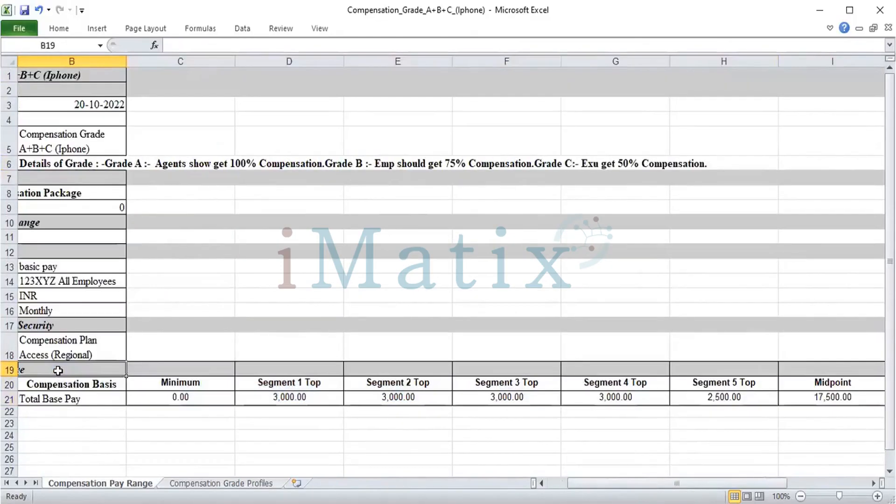
{"action": "key", "text": "Left"}
{"action": "key", "text": "Left"}
{"action": "key", "text": "Left"}
{"action": "key", "text": "Left"}
{"action": "key", "text": "Left"}
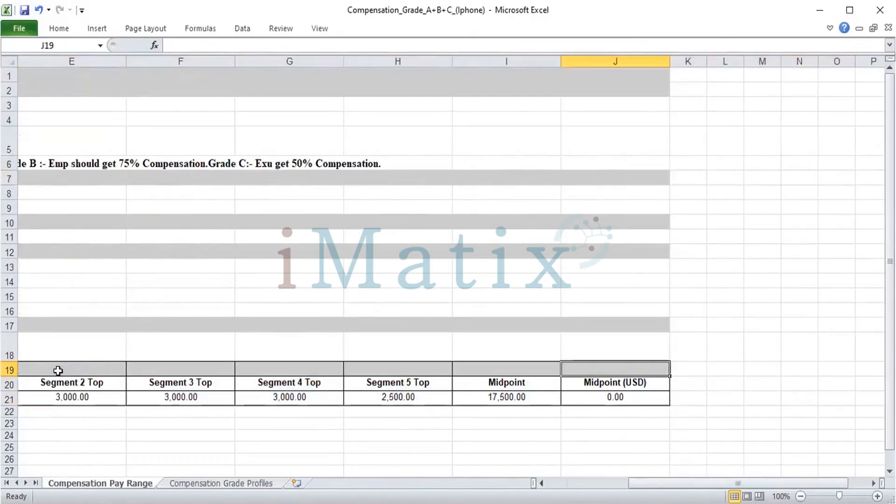
{"action": "key", "text": "ctrl+minus"}
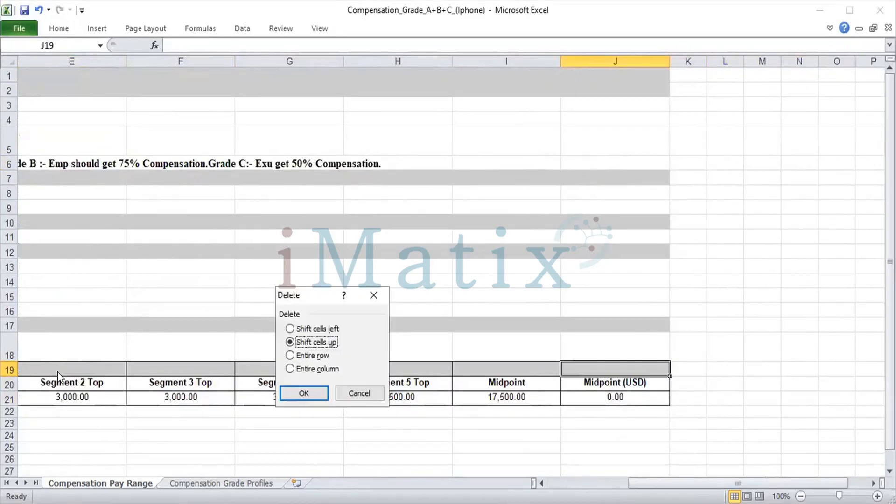
{"action": "key", "text": "Down"}
{"action": "key", "text": "Up"}
{"action": "key", "text": "Up"}
{"action": "key", "text": "Up"}
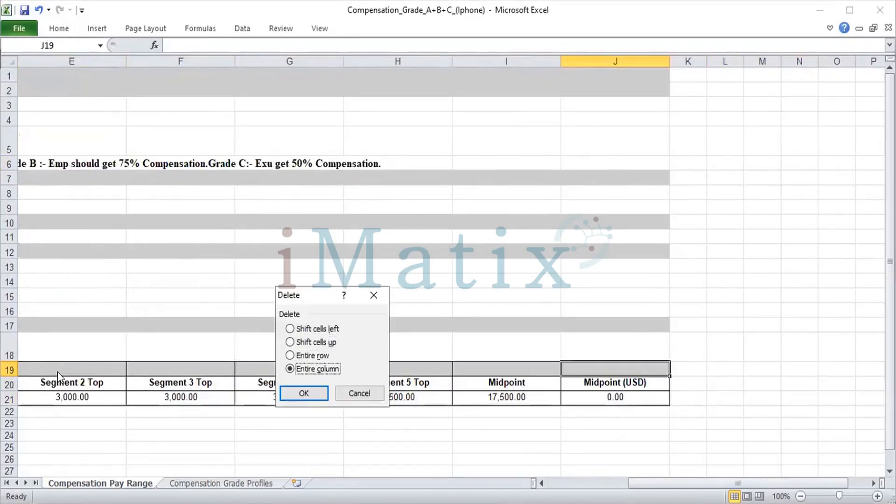
{"action": "key", "text": "Return"}
Copy the Compensation Pay Range table, cells A19 to I21, from its title row through the Total Base Pay row.
{"action": "key", "text": "Left"}
{"action": "key", "text": "Left"}
{"action": "key", "text": "Left"}
{"action": "key", "text": "Left"}
{"action": "key", "text": "Left"}
{"action": "key", "text": "Left"}
{"action": "key", "text": "Left"}
{"action": "key", "text": "Left"}
{"action": "key", "text": "Left"}
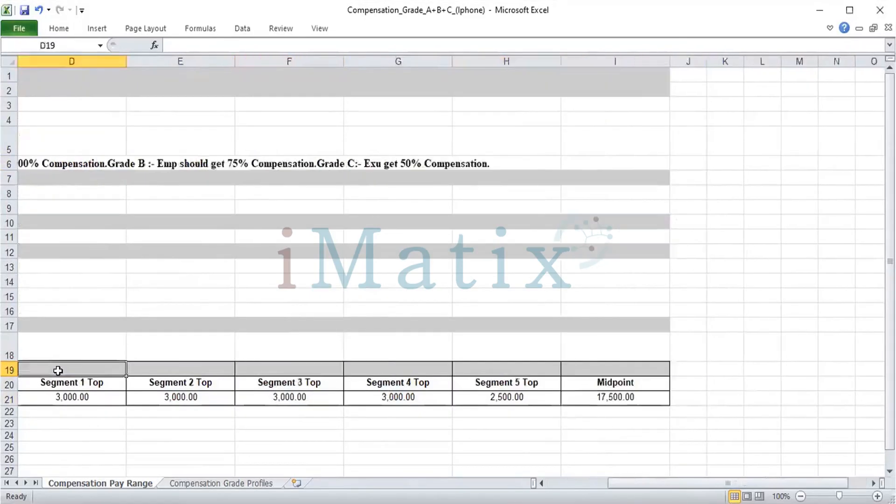
{"action": "key", "text": "shift+Right"}
{"action": "key", "text": "shift+Right"}
{"action": "key", "text": "shift+Right"}
{"action": "key", "text": "shift+Right"}
{"action": "key", "text": "shift+Right"}
{"action": "key", "text": "shift+Right"}
{"action": "key", "text": "shift+Right"}
{"action": "key", "text": "shift+Right"}
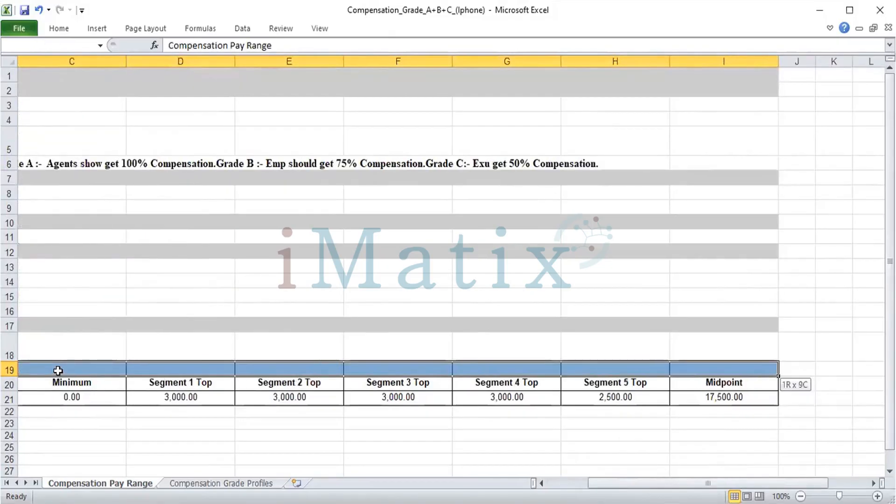
{"action": "key", "text": "shift+Down"}
{"action": "key", "text": "shift+Down"}
{"action": "key", "text": "ctrl+c"}
{"action": "scroll", "coordinate": [58, 370], "scroll_direction": "left", "scroll_amount": 2}
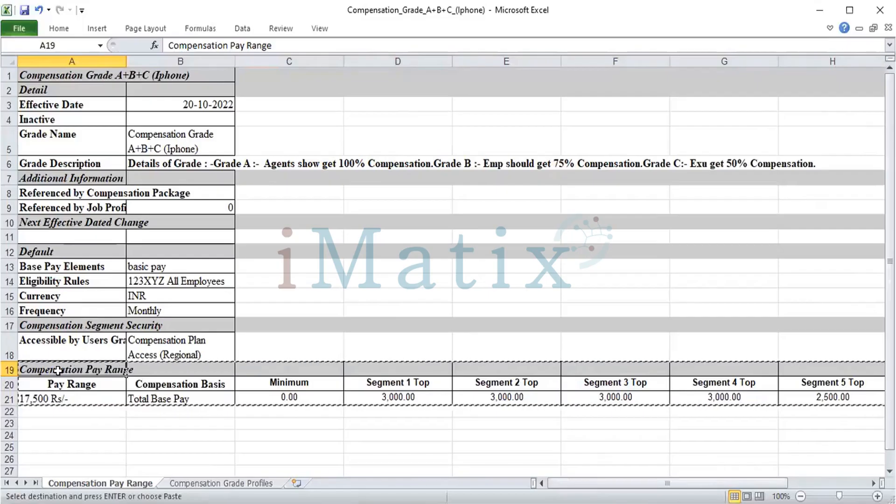
On the Compensation Grade Profiles sheet, delete entire rows 19 to 21 and clear the leftover Total Base Pay row.
{"action": "left_click", "coordinate": [201, 481]}
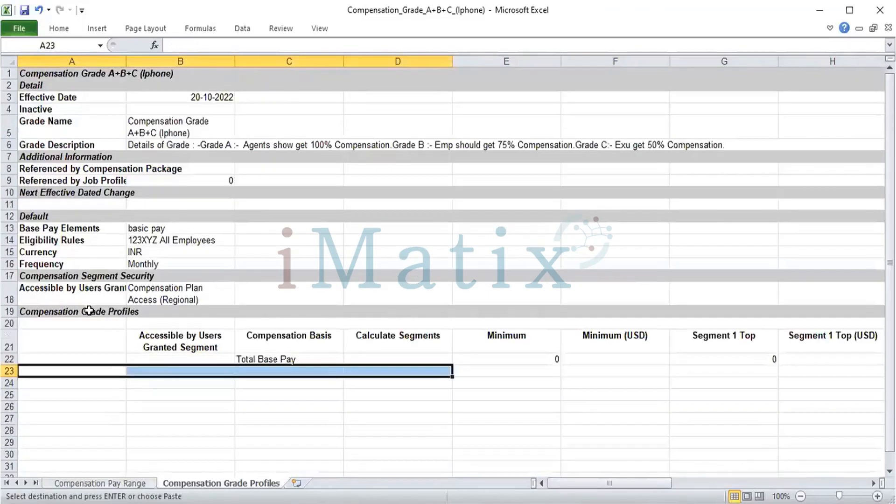
{"action": "left_click", "coordinate": [76, 311]}
{"action": "key", "text": "shift+Right"}
{"action": "key", "text": "shift+Right"}
{"action": "key", "text": "shift+Right"}
{"action": "key", "text": "shift+Right"}
{"action": "key", "text": "shift+Right"}
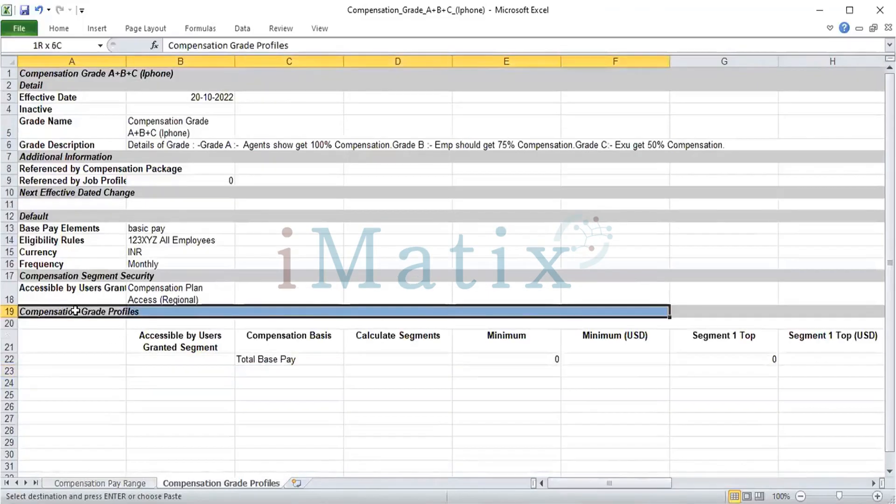
{"action": "key", "text": "shift+Right"}
{"action": "key", "text": "shift+Right"}
{"action": "key", "text": "shift+Right"}
{"action": "key", "text": "shift+Right"}
{"action": "key", "text": "shift+Right"}
{"action": "key", "text": "shift+Right"}
{"action": "key", "text": "shift+Right"}
{"action": "key", "text": "shift+Right"}
{"action": "key", "text": "shift+Right"}
{"action": "key", "text": "shift+Right"}
{"action": "key", "text": "shift+Right"}
{"action": "key", "text": "shift+Right"}
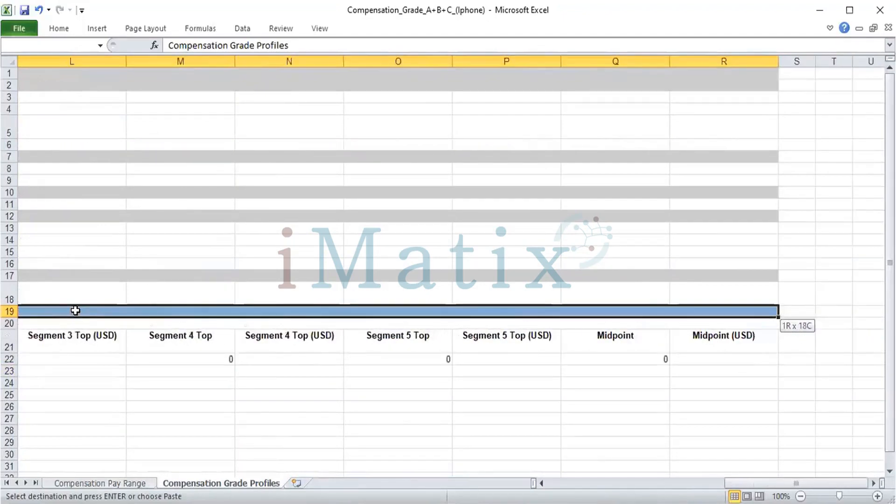
{"action": "key", "text": "shift+Down"}
{"action": "key", "text": "shift+Down"}
{"action": "key", "text": "ctrl+minus"}
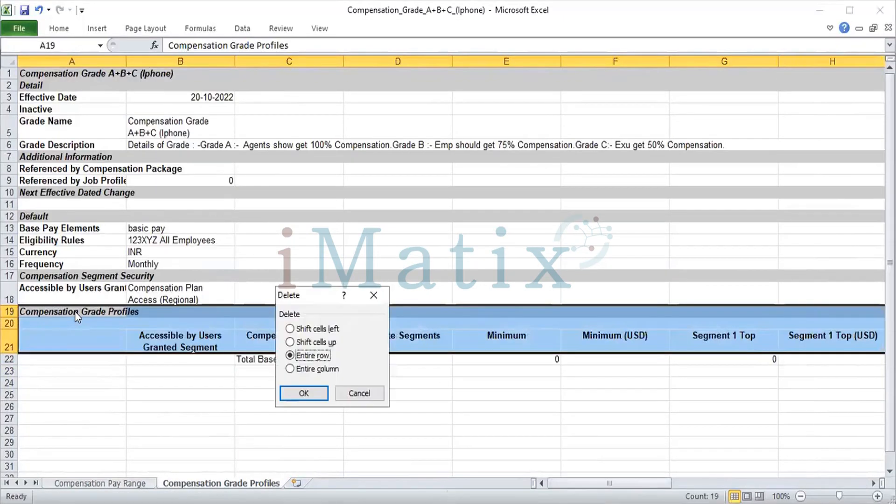
{"action": "key", "text": "Return"}
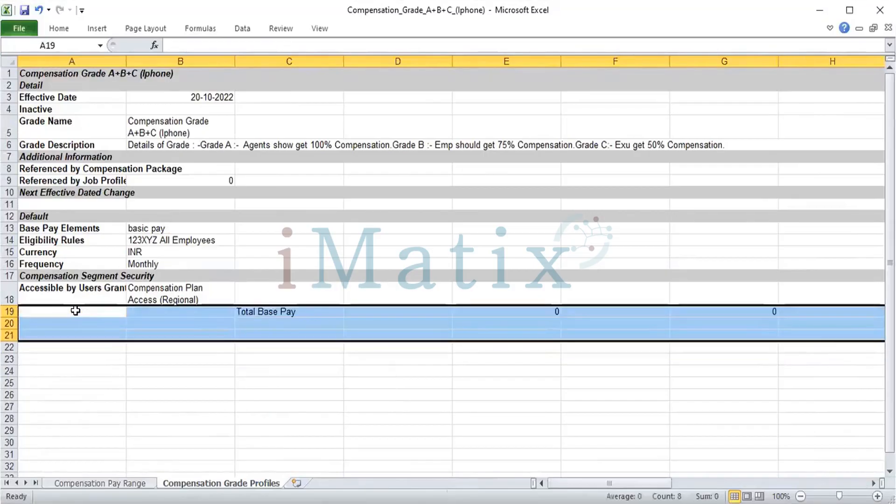
{"action": "key", "text": "Delete"}
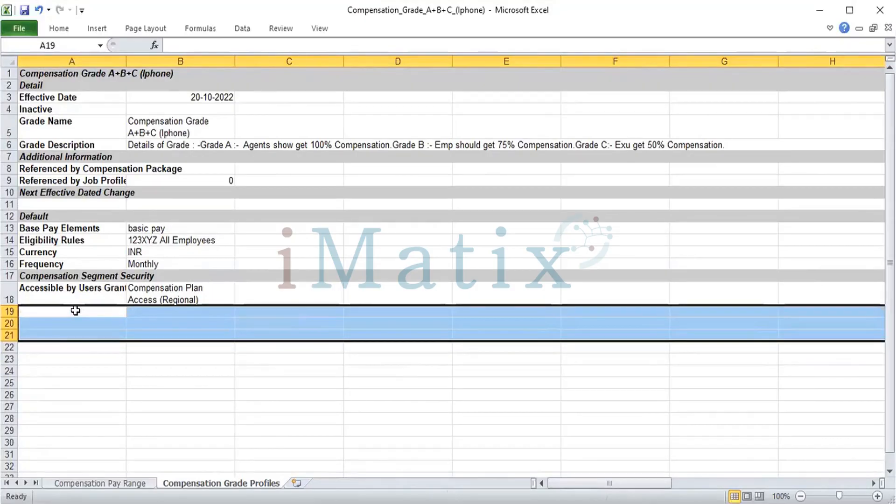
Copy the pay range table A19 to I21 from the Compensation Pay Range sheet and paste it at A19 on Compensation Grade Profiles.
{"action": "left_click", "coordinate": [97, 483]}
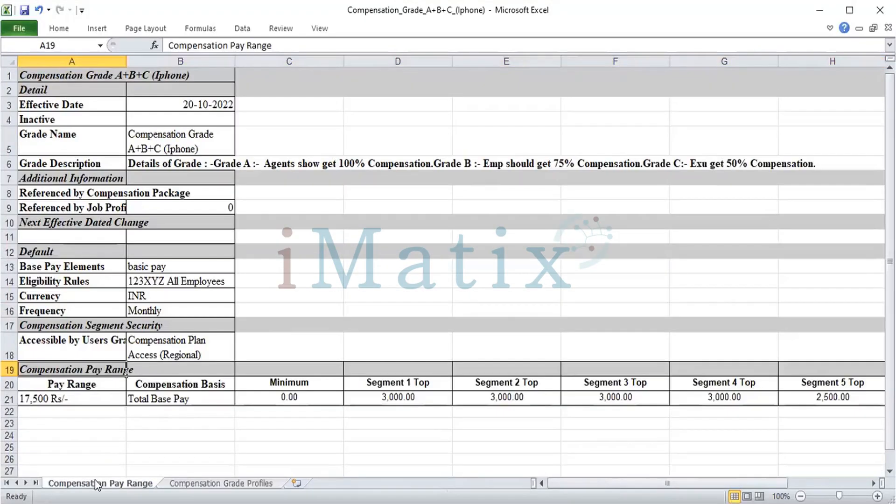
{"action": "key", "text": "shift+Right"}
{"action": "key", "text": "shift+Right"}
{"action": "key", "text": "shift+Right"}
{"action": "key", "text": "shift+Right"}
{"action": "key", "text": "shift+Right"}
{"action": "key", "text": "shift+Right"}
{"action": "key", "text": "shift+Right"}
{"action": "key", "text": "shift+Right"}
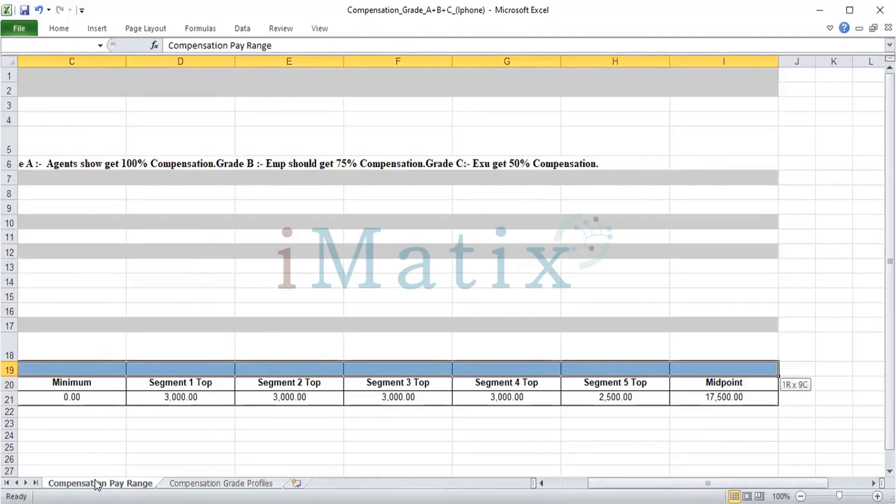
{"action": "key", "text": "shift+Down"}
{"action": "key", "text": "shift+Down"}
{"action": "key", "text": "ctrl+c"}
{"action": "key", "text": "Left"}
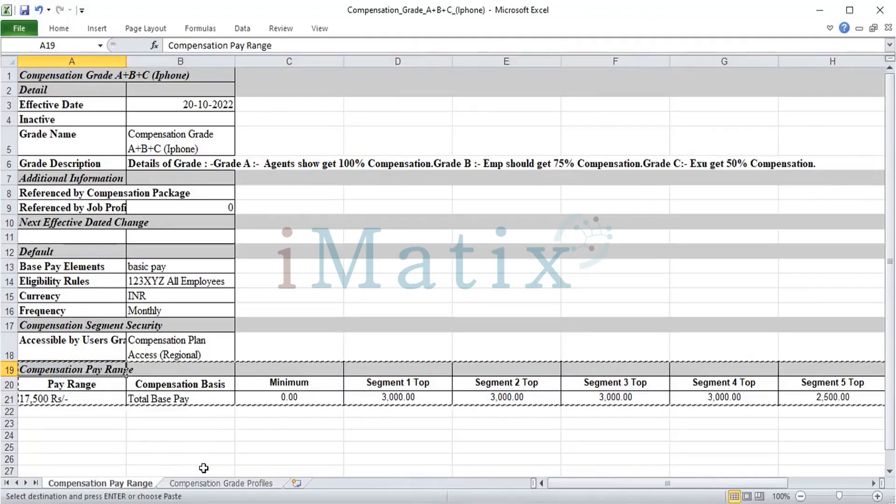
{"action": "left_click", "coordinate": [205, 483]}
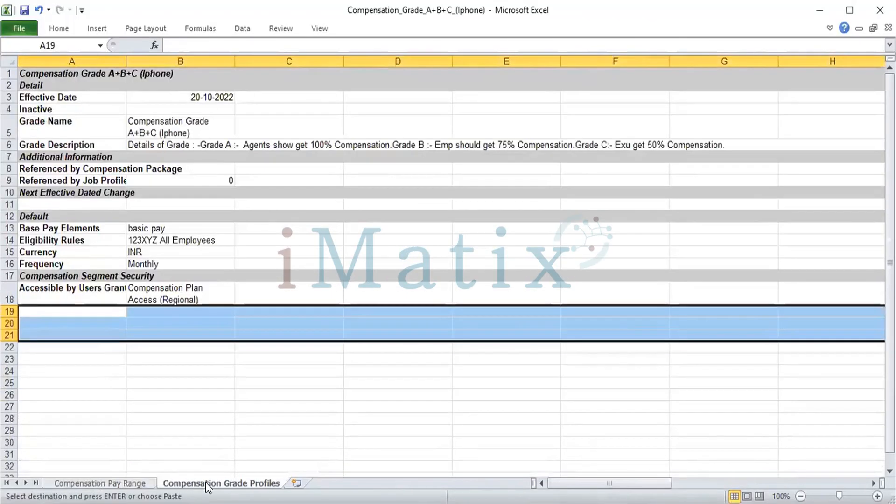
{"action": "key", "text": "ctrl+v"}
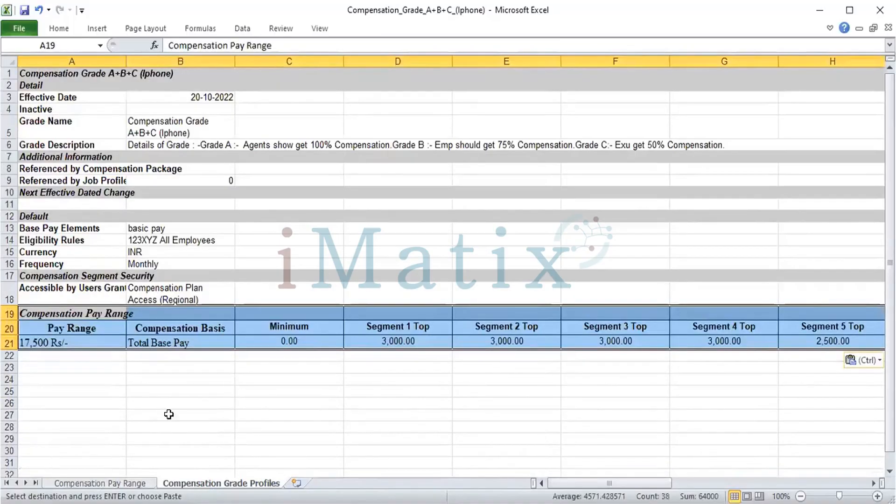
Enter the heading Dash Board in cell A26, below the pasted pay range table.
{"action": "left_click", "coordinate": [91, 363]}
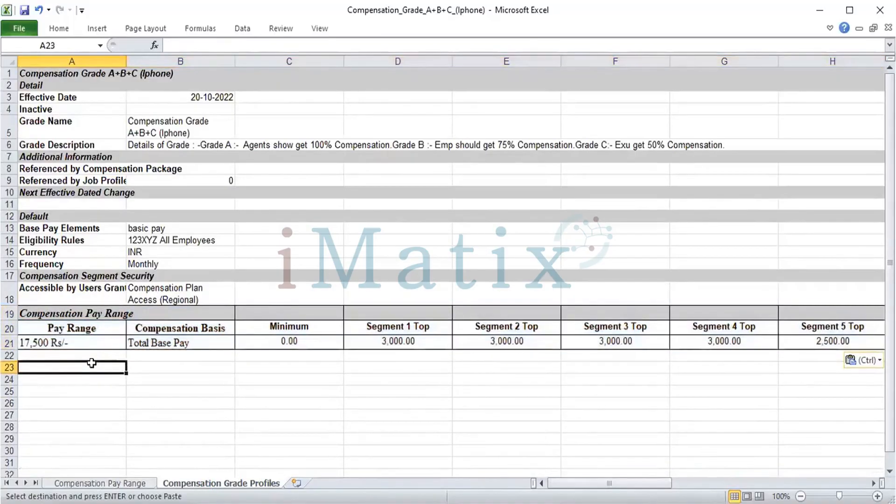
{"action": "key", "text": "Down"}
{"action": "key", "text": "Down"}
{"action": "key", "text": "Down"}
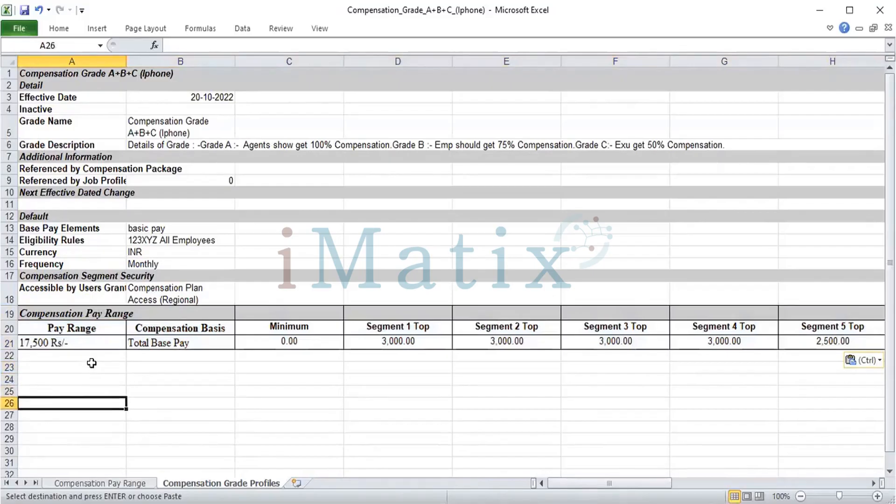
{"action": "type", "text": "Dash "}
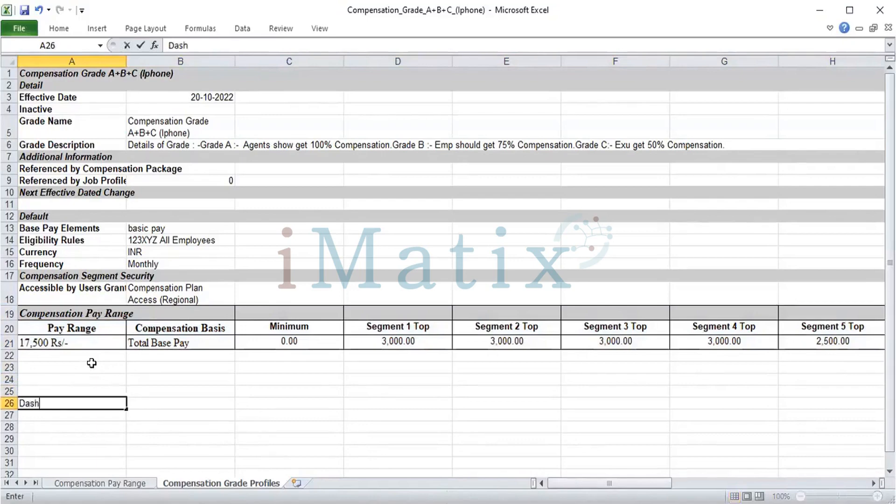
{"action": "type", "text": "b"}
{"action": "key", "text": "BackSpace"}
{"action": "type", "text": "Board"}
{"action": "key", "text": "Return"}
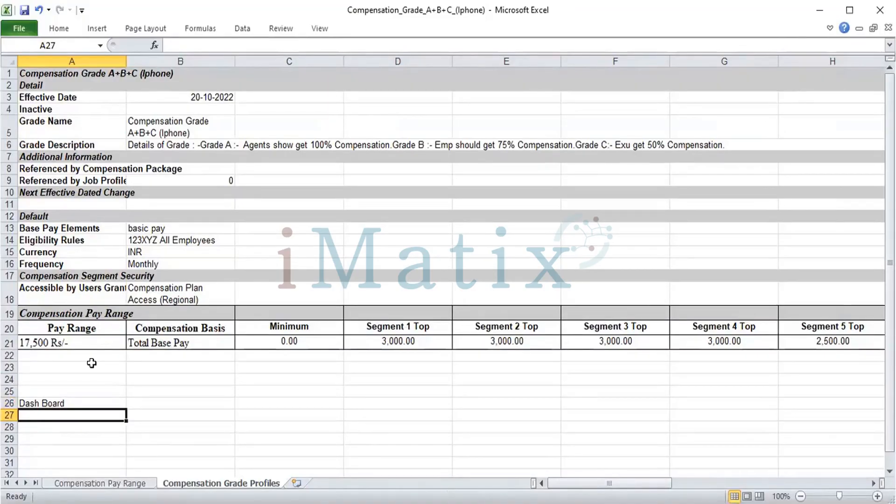
Enter the labels Grade A in cell A27 and Grade B in cell A28 under the Dash Board heading.
{"action": "type", "text": "Grade"}
{"action": "key", "text": "Return"}
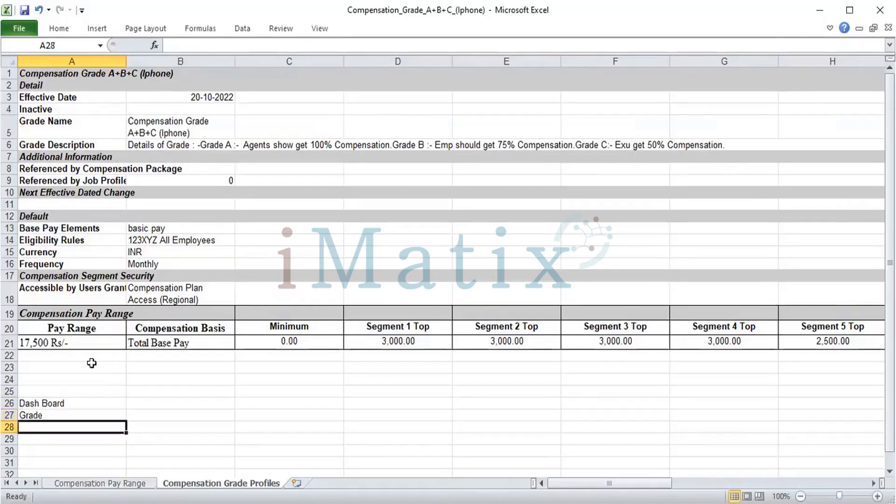
{"action": "key", "text": "Up"}
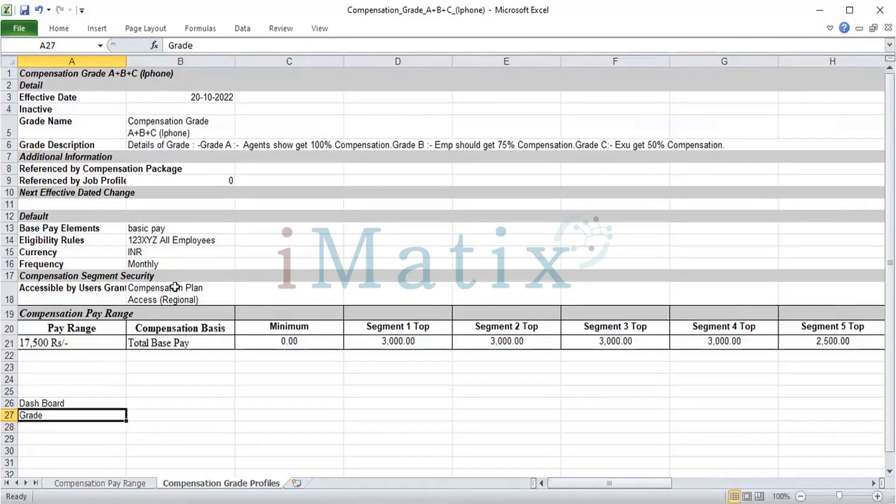
{"action": "left_click", "coordinate": [207, 44]}
{"action": "type", "text": "A"}
{"action": "key", "text": "Return"}
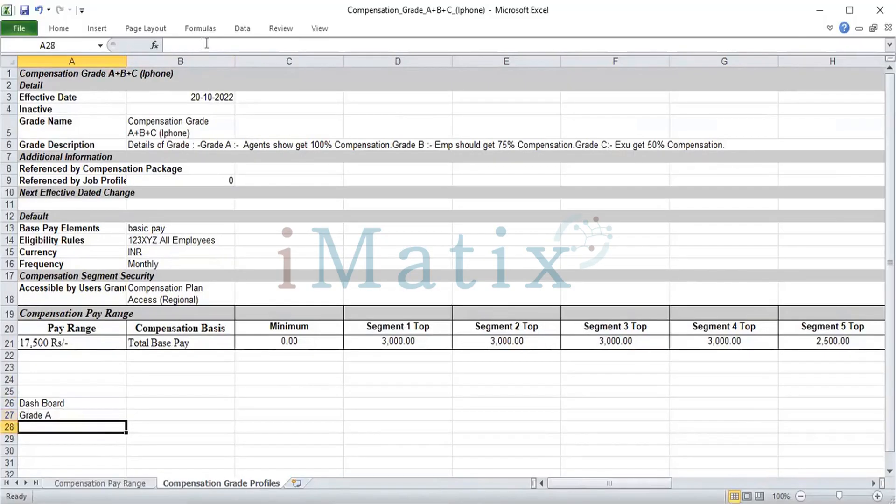
{"action": "type", "text": "Grade"}
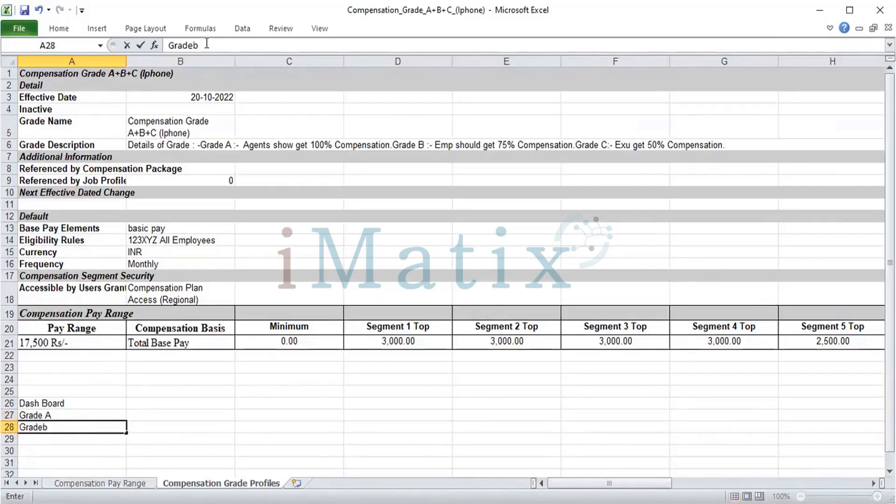
{"action": "type", "text": " B"}
{"action": "key", "text": "Return"}
Enter the label Grade C in cell A29, with a capital C.
{"action": "type", "text": "g"}
{"action": "key", "text": "BackSpace"}
{"action": "type", "text": "Grade "}
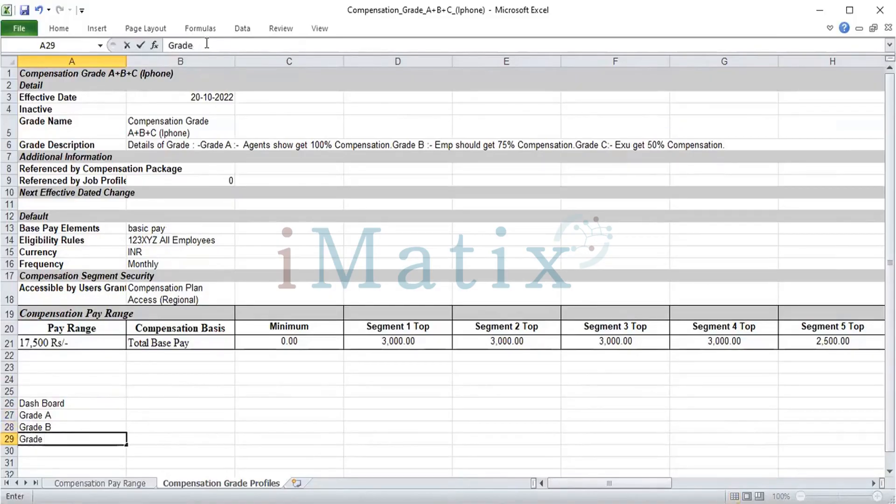
{"action": "type", "text": "c"}
{"action": "key", "text": "Return"}
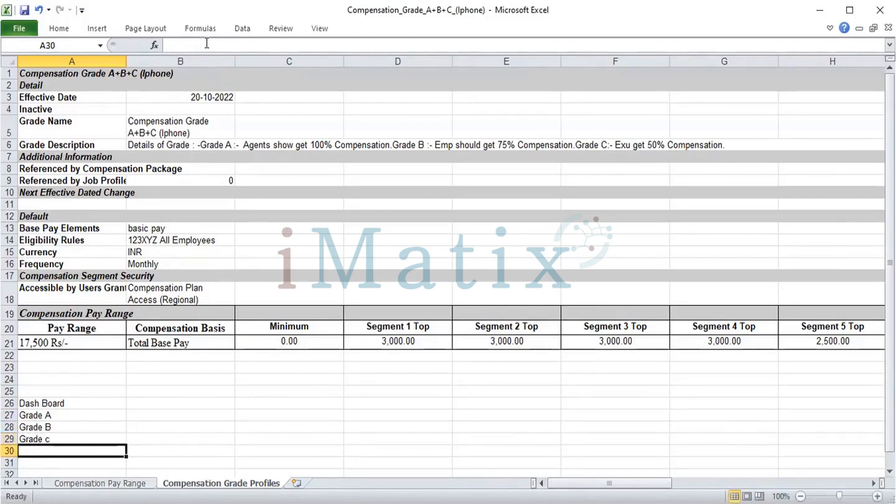
{"action": "key", "text": "Up"}
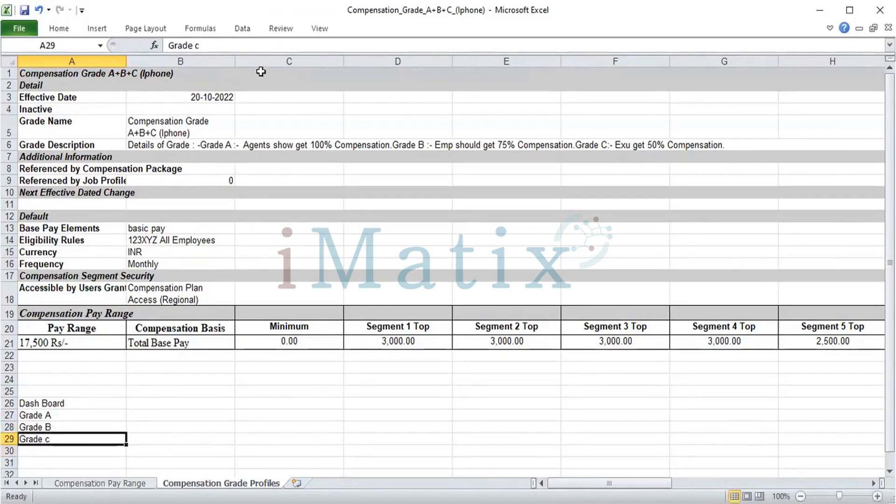
{"action": "left_click", "coordinate": [245, 45]}
{"action": "key", "text": "BackSpace"}
{"action": "type", "text": "VV"}
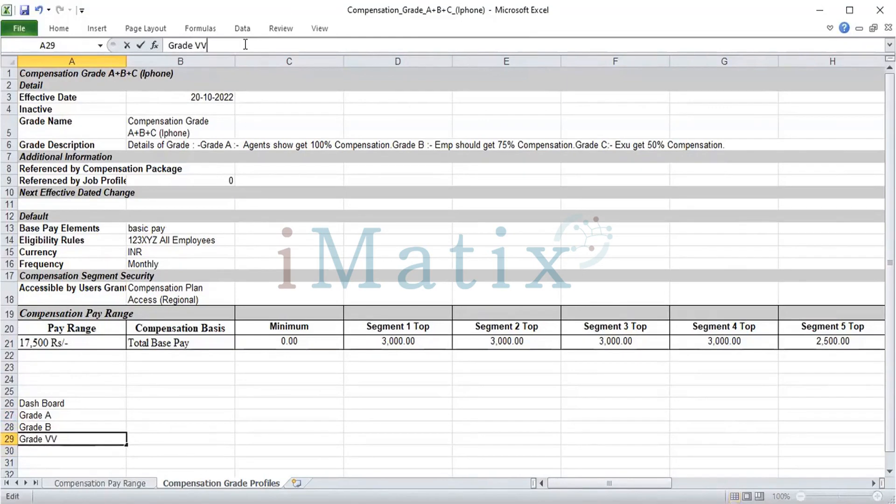
{"action": "key", "text": "BackSpace"}
{"action": "key", "text": "BackSpace"}
{"action": "type", "text": "C"}
Make the Dash Board table, cells A26 to B29, bold.
{"action": "left_click", "coordinate": [83, 403]}
{"action": "key", "text": "shift+Right"}
{"action": "key", "text": "shift+Down"}
{"action": "key", "text": "shift+Down"}
{"action": "key", "text": "shift+Down"}
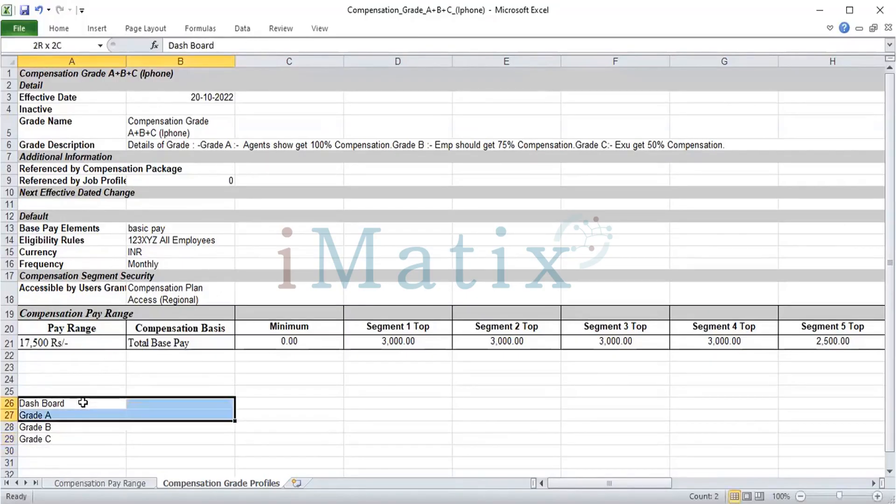
{"action": "key", "text": "ctrl+b"}
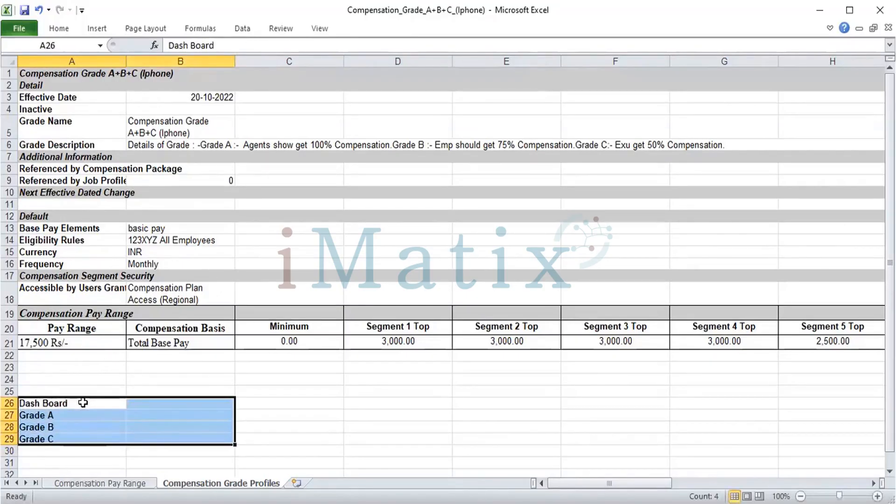
Apply all borders to the Dash Board table, cells A26 to B29.
{"action": "left_click", "coordinate": [66, 26]}
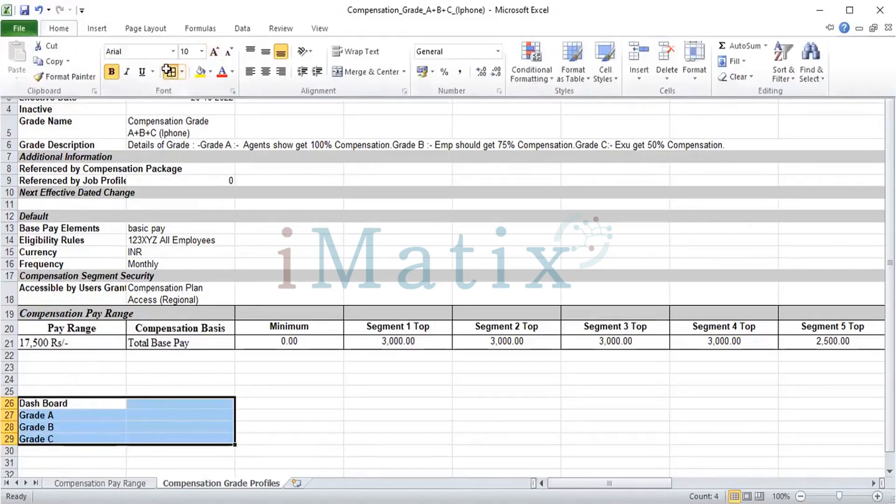
{"action": "left_click", "coordinate": [169, 71]}
{"action": "key", "text": "Down"}
{"action": "key", "text": "Up"}
Fill the Dash Board heading row, cells A26 and B26, with yellow.
{"action": "key", "text": "shift+Right"}
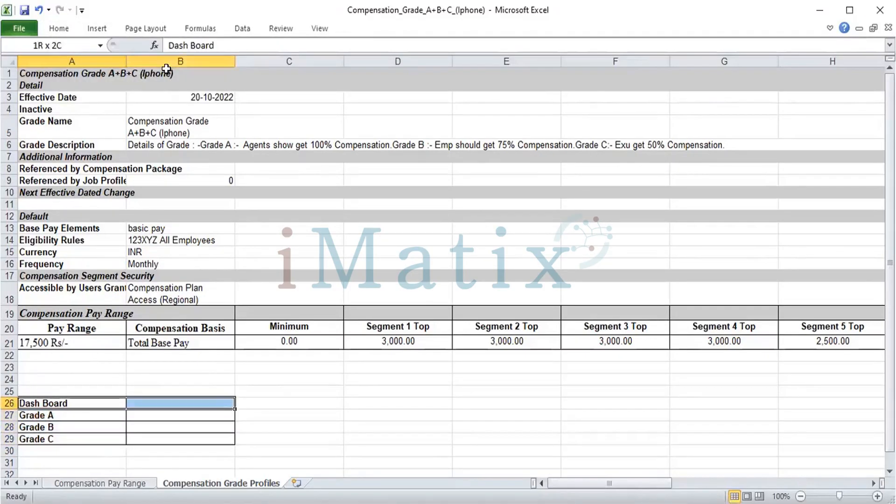
{"action": "left_click", "coordinate": [59, 26]}
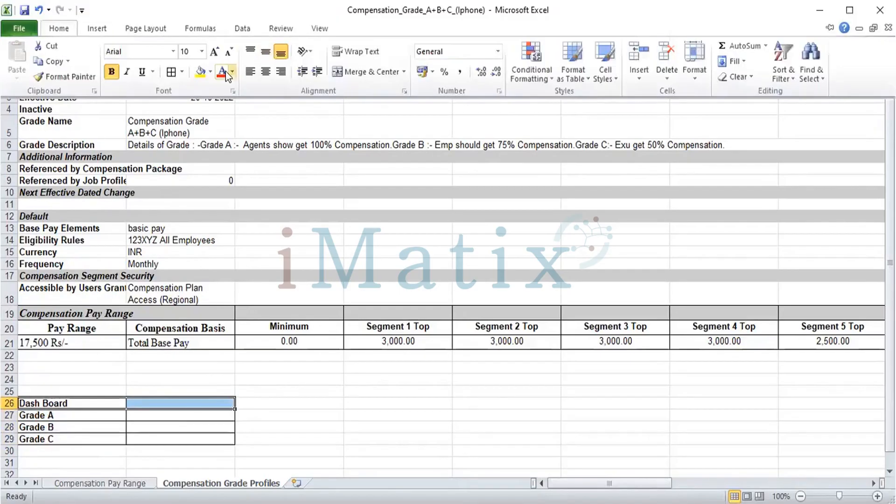
{"action": "left_click", "coordinate": [199, 72]}
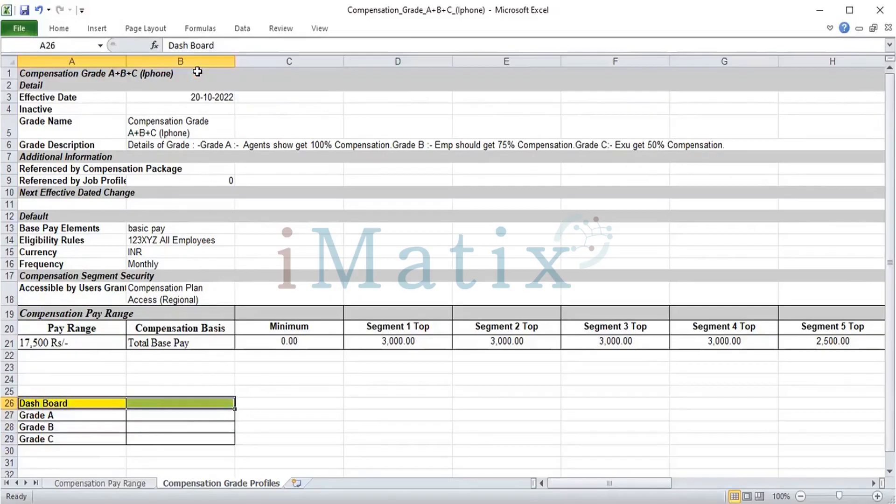
Enter 100%, 75% and 50% in cells B27 to B29 for Grade A, Grade B and Grade C.
{"action": "key", "text": "Down"}
{"action": "key", "text": "Right"}
{"action": "type", "text": "100"}
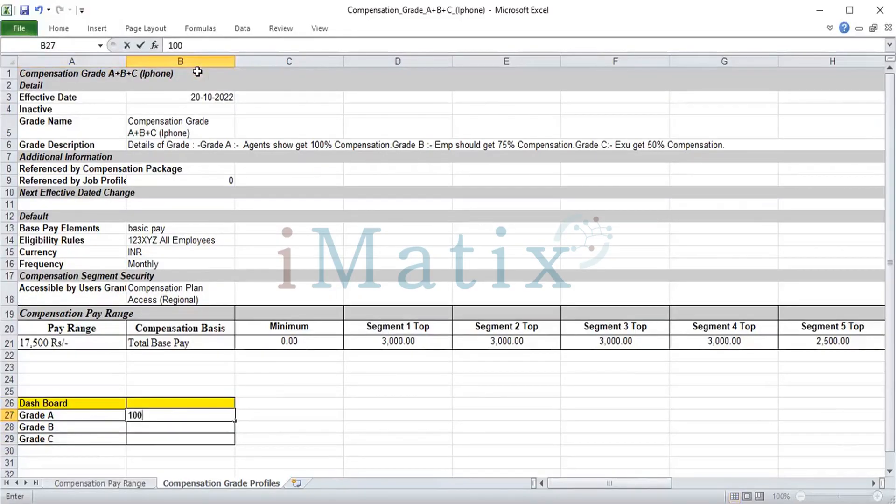
{"action": "type", "text": "%"}
{"action": "key", "text": "Return"}
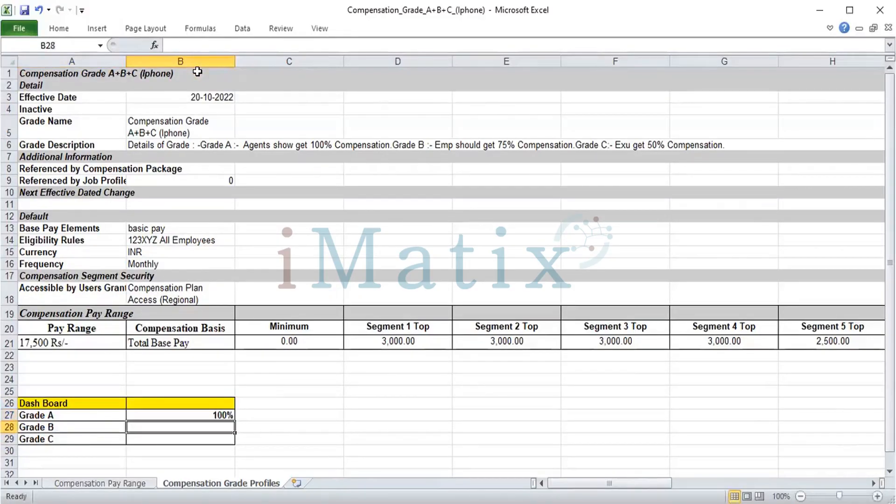
{"action": "type", "text": "75"}
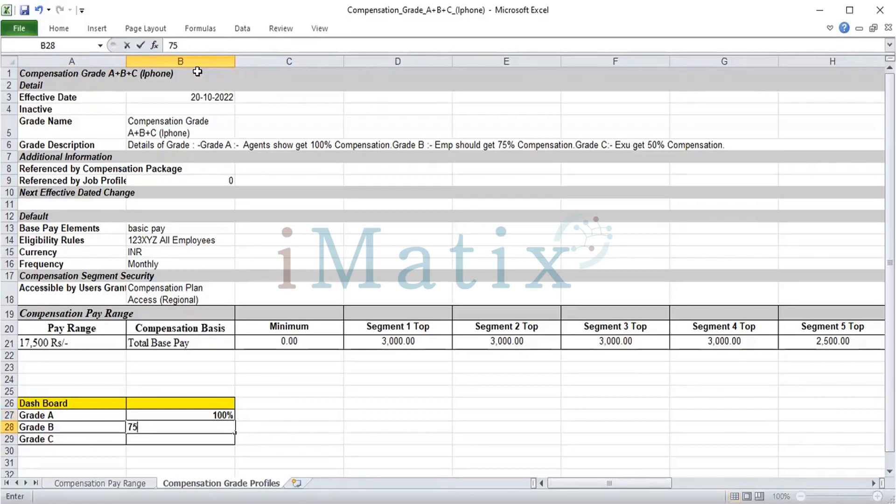
{"action": "type", "text": "%"}
{"action": "key", "text": "Return"}
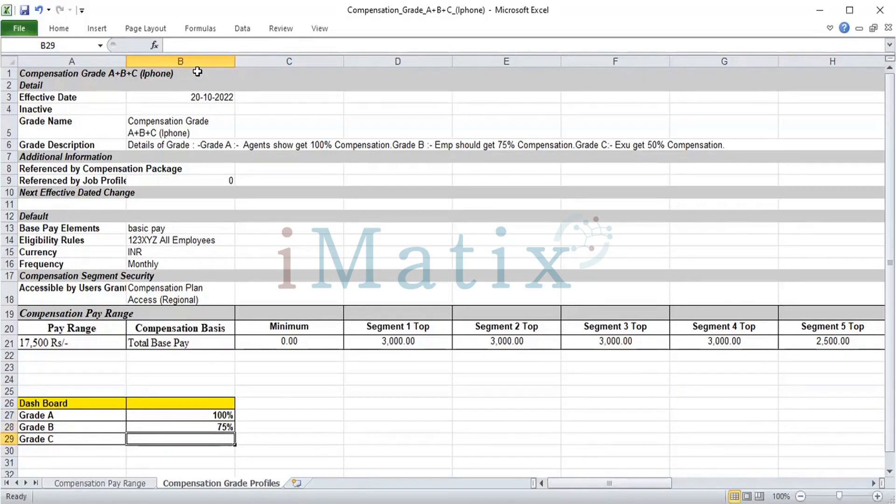
{"action": "type", "text": "50"}
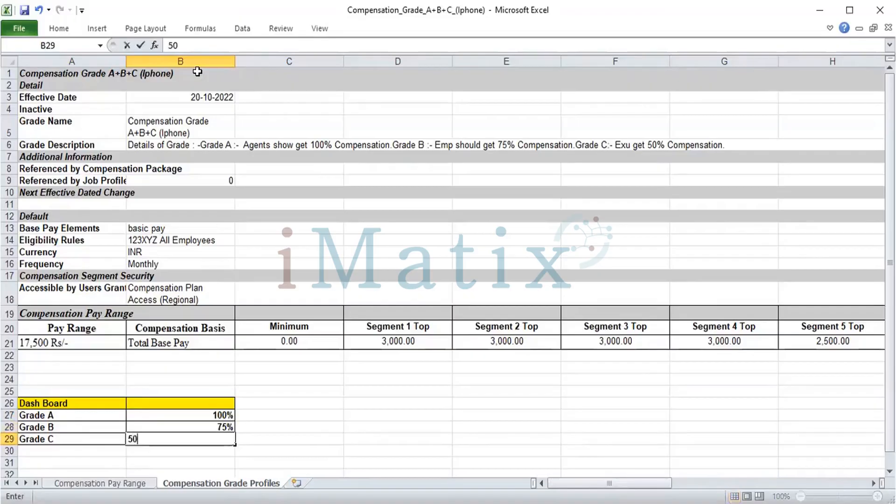
{"action": "type", "text": "%"}
{"action": "key", "text": "Return"}
{"action": "key", "text": "Up"}
{"action": "key", "text": "Up"}
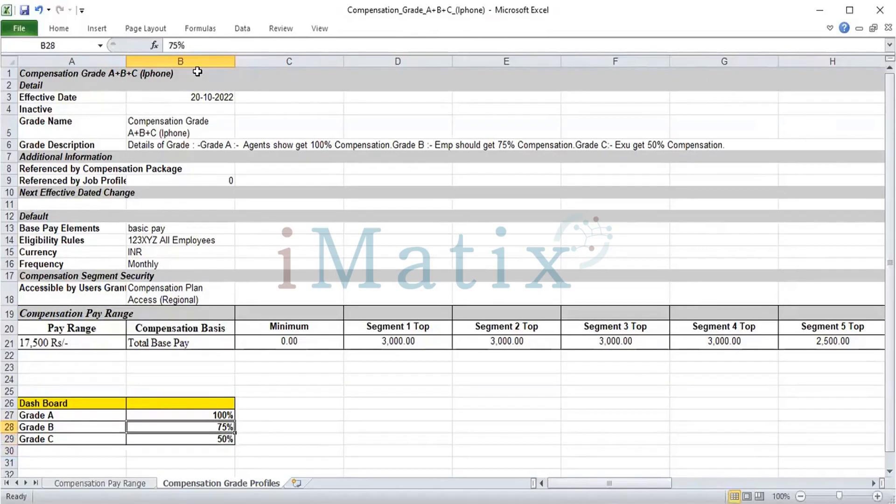
Merge and centre the Dash Board heading across cells A26 and B26 and enlarge its text.
{"action": "key", "text": "Up"}
{"action": "key", "text": "Up"}
{"action": "key", "text": "Left"}
{"action": "key", "text": "shift+Right"}
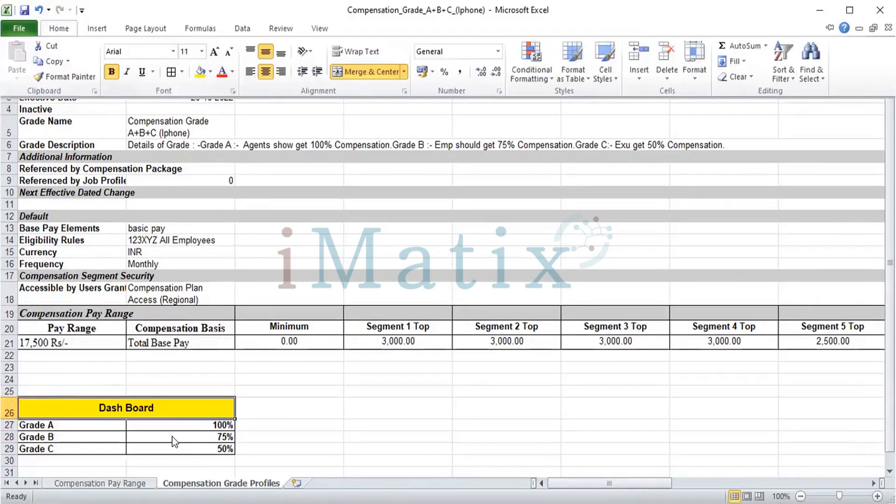
{"action": "key", "text": "ctrl+F1"}
{"action": "left_click", "coordinate": [172, 437]}
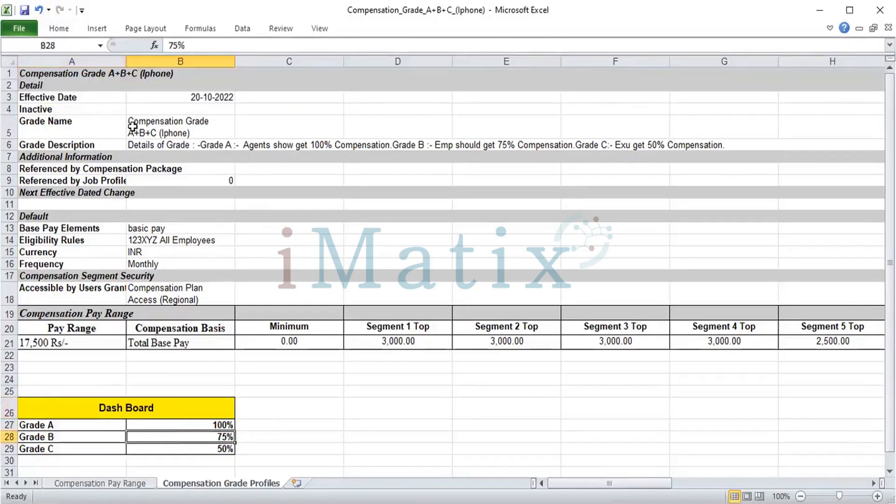
Save and close the Compensation_Grade_A+B+C_(Iphone) workbook and switch to Drive in Workday.
{"action": "left_click", "coordinate": [22, 8]}
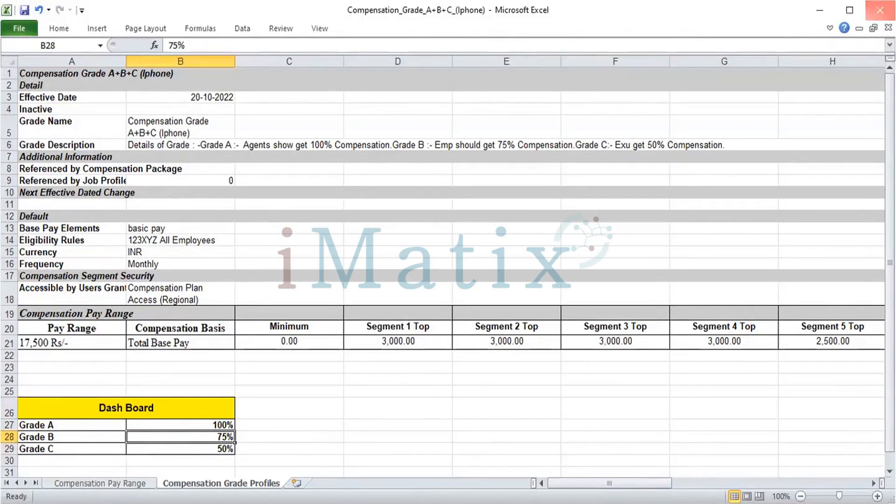
{"action": "left_click", "coordinate": [879, 10]}
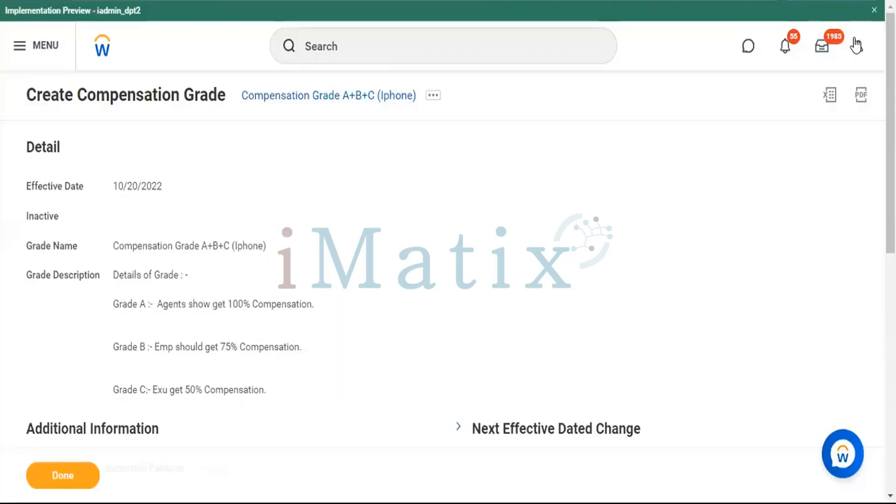
{"action": "left_click", "coordinate": [857, 45]}
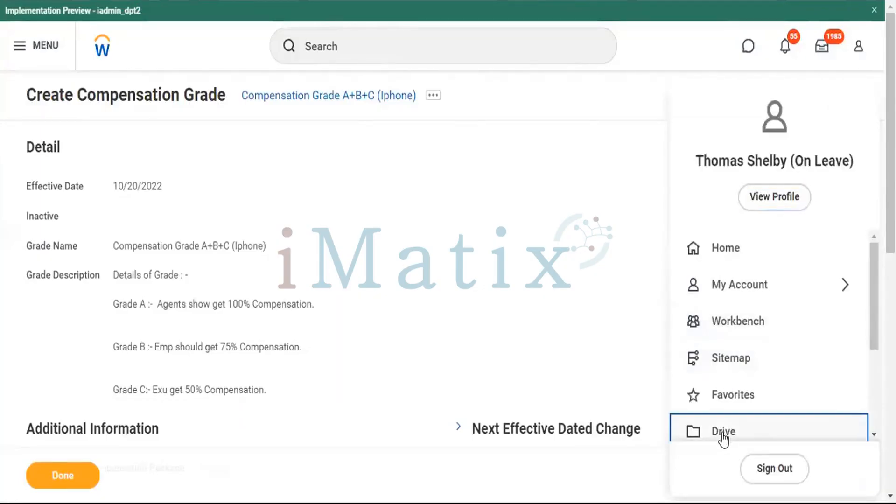
{"action": "left_click", "coordinate": [493, 323]}
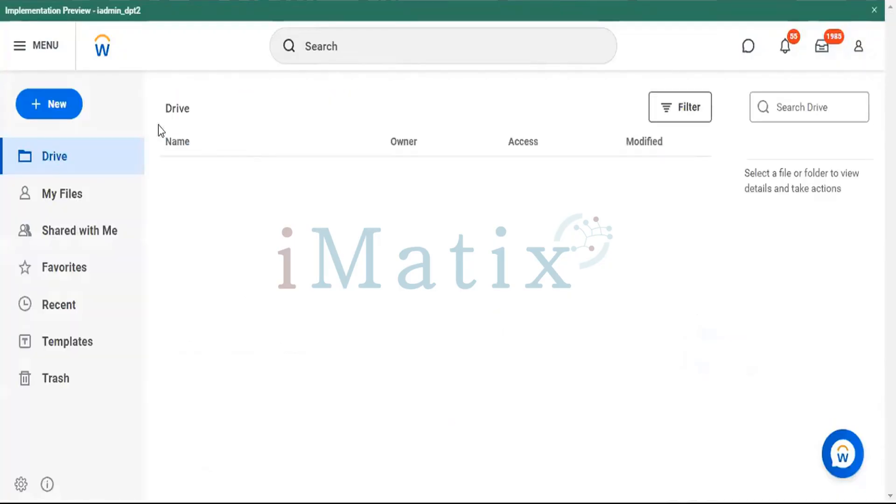
Create a new Drive folder named Compensation Grade Iphone Project.
{"action": "left_click", "coordinate": [49, 112]}
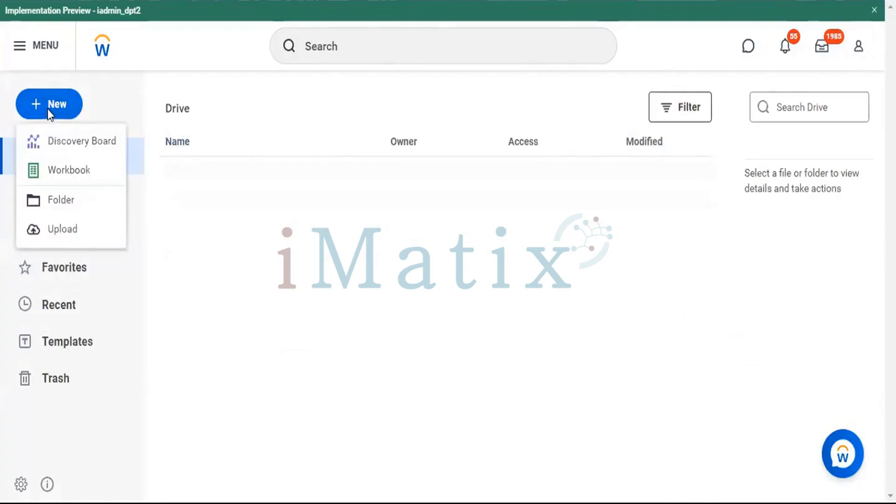
{"action": "left_click", "coordinate": [54, 202]}
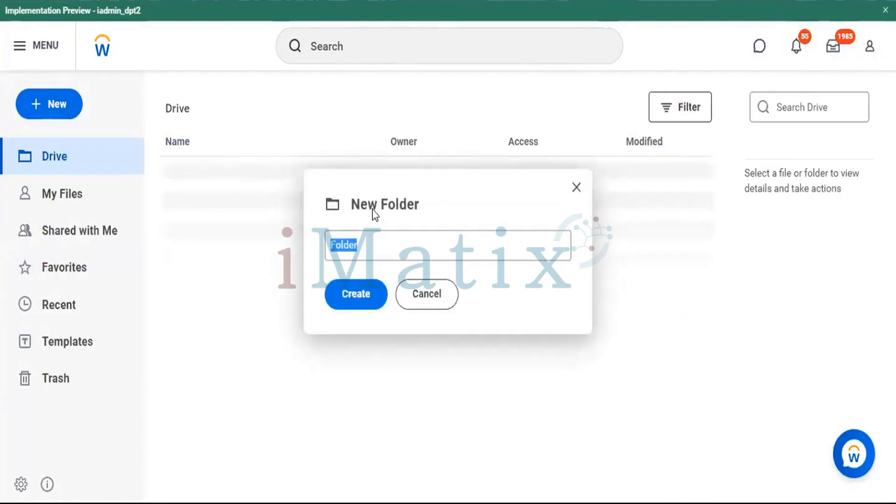
{"action": "type", "text": "Compensation Grade."}
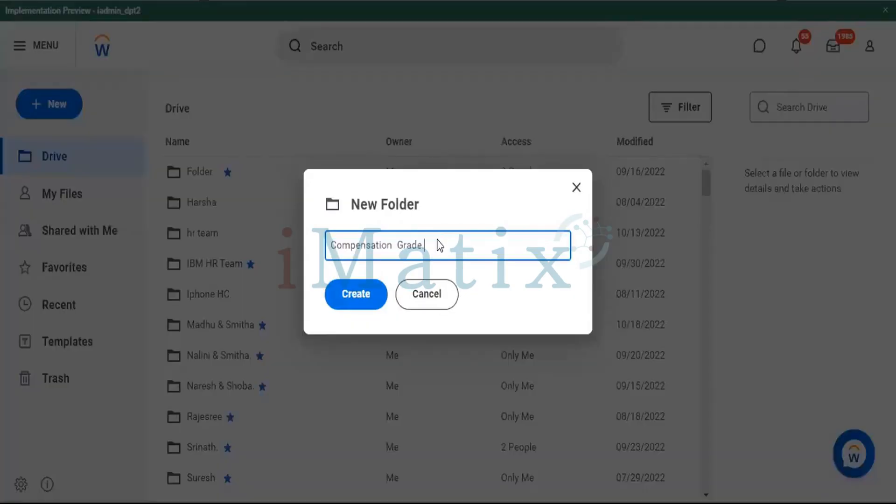
{"action": "key", "text": "ctrl+s"}
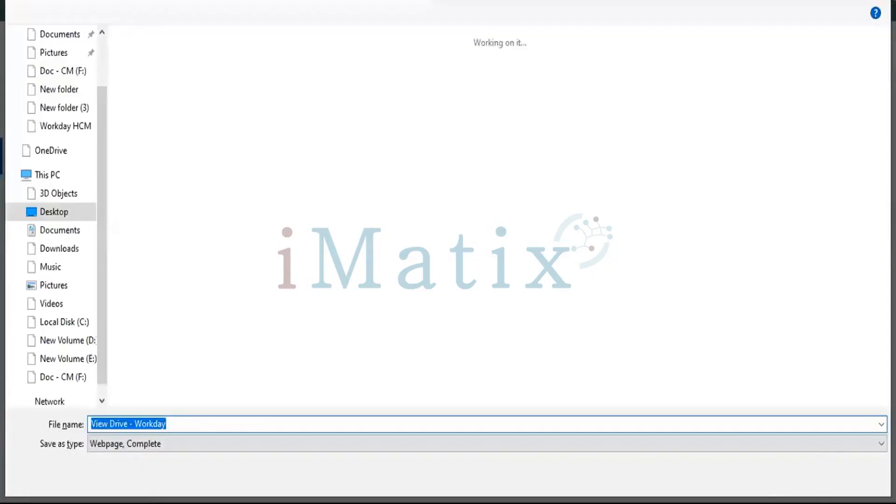
{"action": "key", "text": "Escape"}
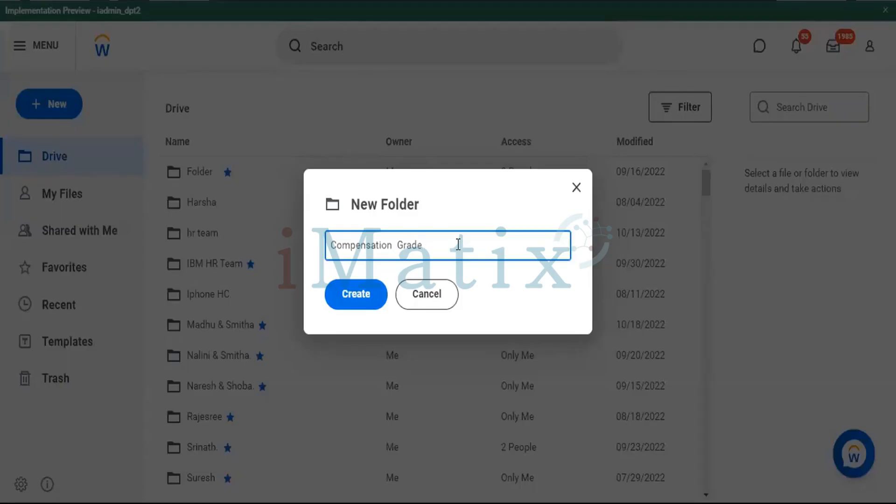
{"action": "type", "text": "Iphone Project"}
{"action": "left_click", "coordinate": [354, 294]}
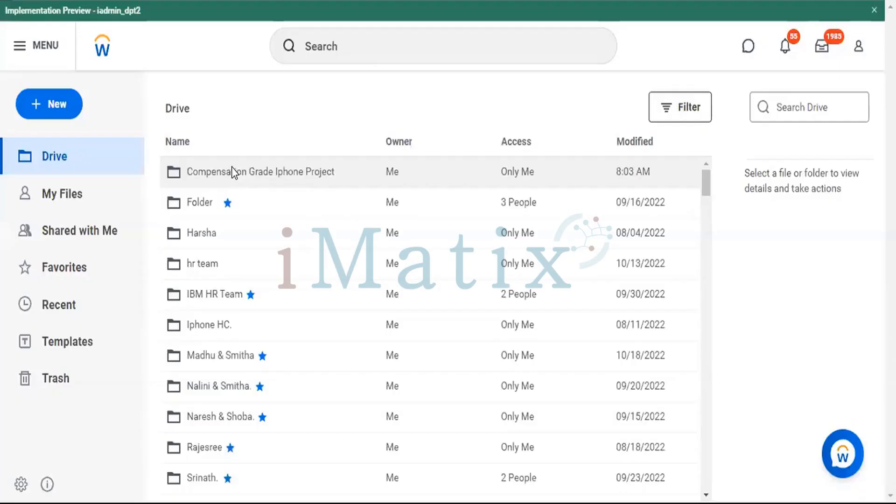
Upload the Compensation_Grade_A+B+C_(Iphone) file from Downloads into the Compensation Grade Iphone Project folder.
{"action": "double_click", "coordinate": [233, 173]}
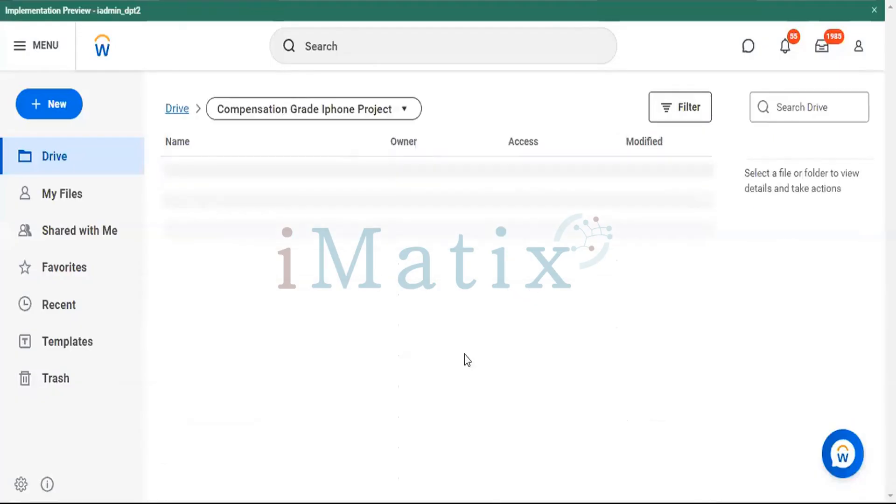
{"action": "left_click", "coordinate": [438, 371]}
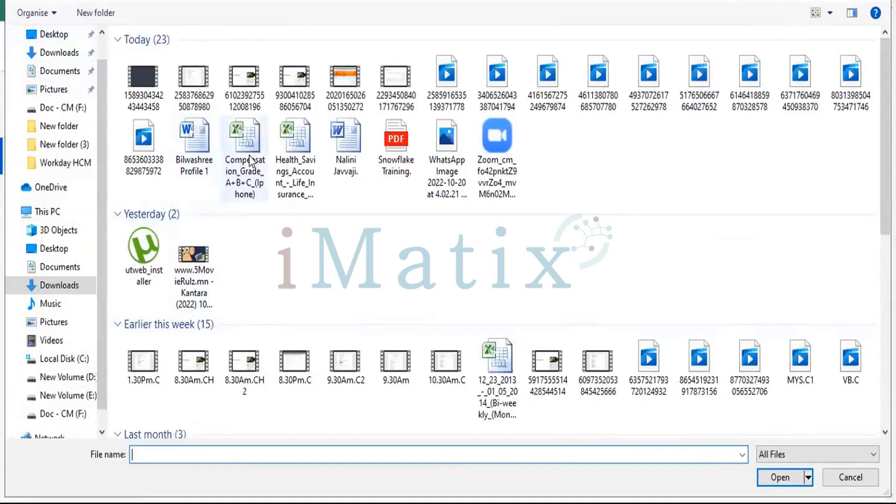
{"action": "left_click", "coordinate": [240, 169]}
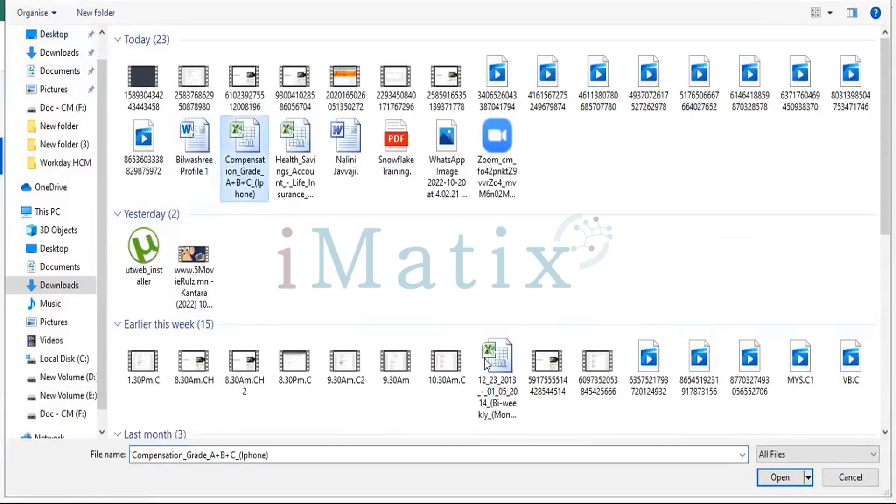
{"action": "left_click", "coordinate": [778, 480]}
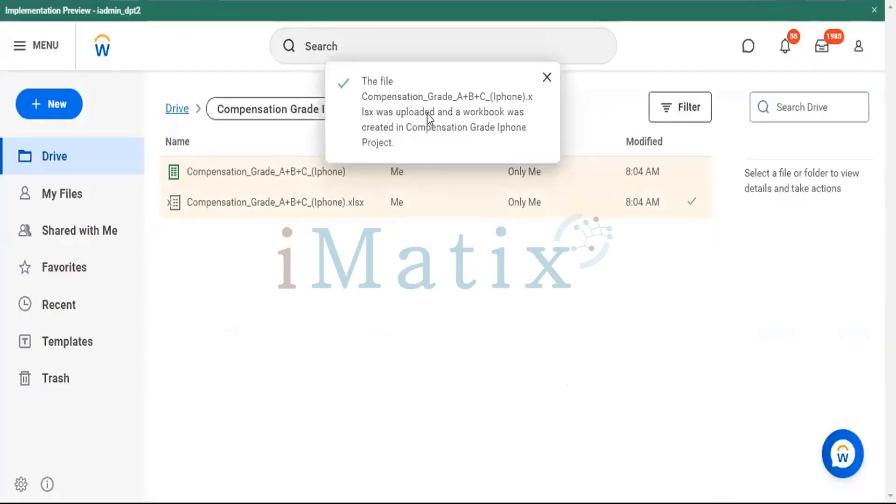
Start sharing the Compensation Grade Iphone Project folder and add the colleague's name as recipient.
{"action": "left_click", "coordinate": [310, 108]}
{"action": "left_click", "coordinate": [265, 225]}
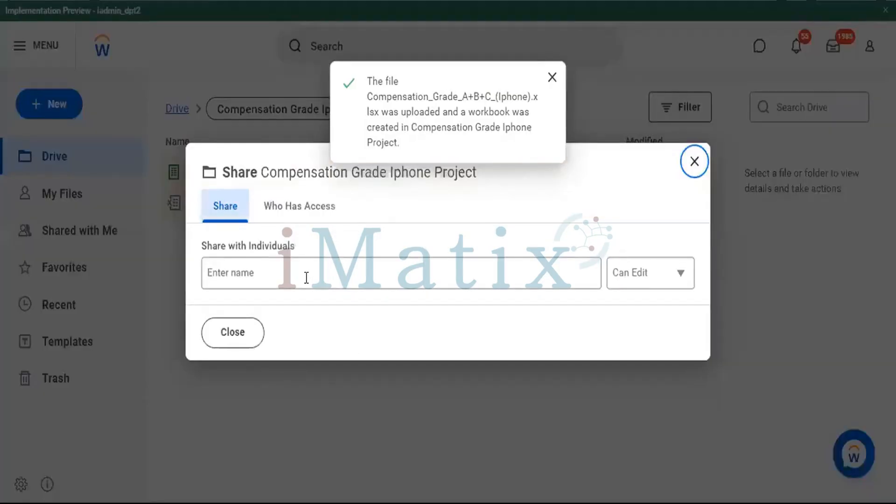
{"action": "type", "text": "as"}
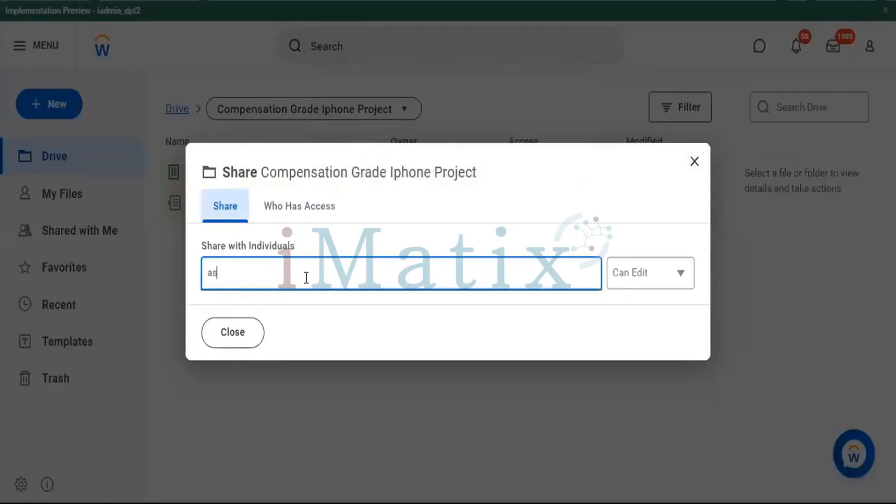
{"action": "left_click", "coordinate": [243, 344]}
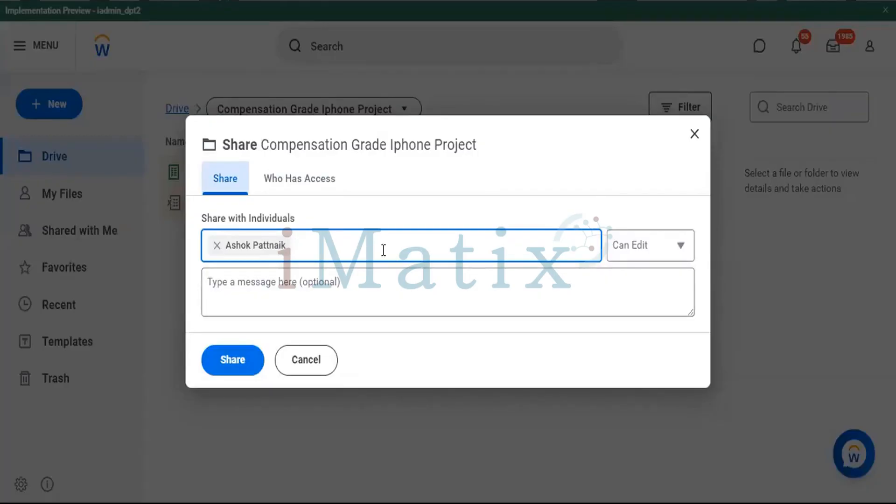
Share the folder with the recipient using the message "Clear body if the email" and the Can Edit permission.
{"action": "left_click", "coordinate": [348, 278]}
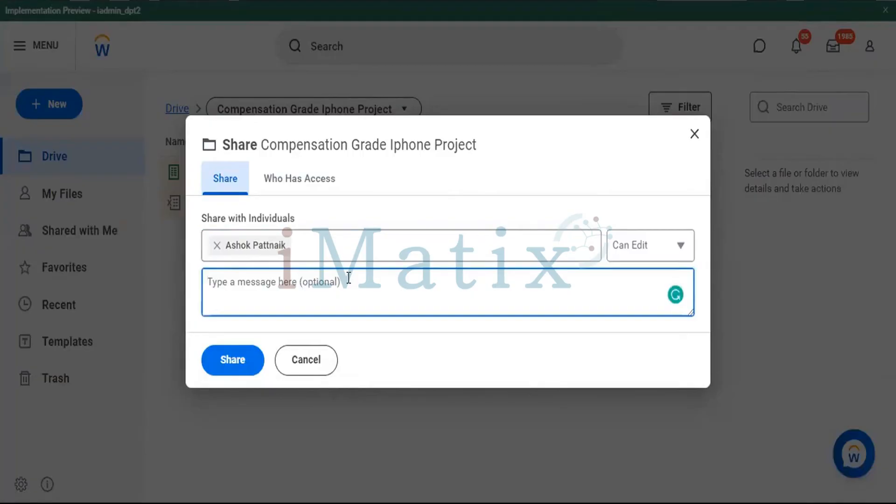
{"action": "type", "text": "Clear"}
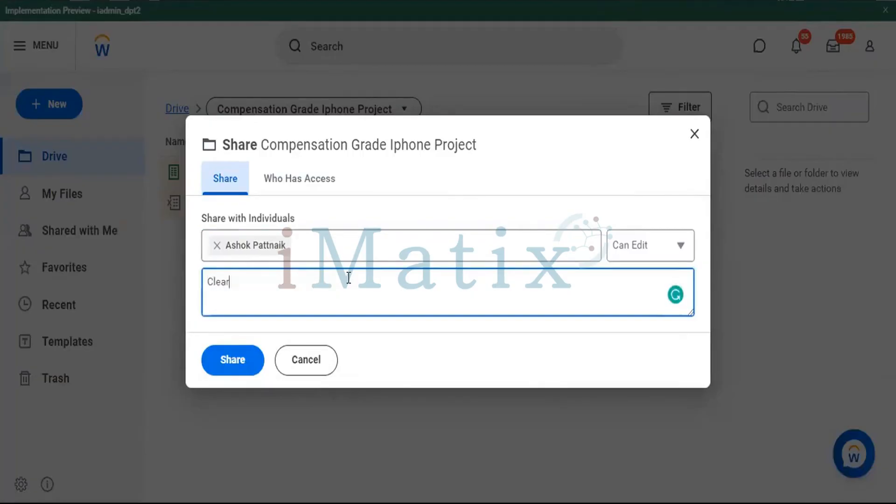
{"action": "type", "text": " body "}
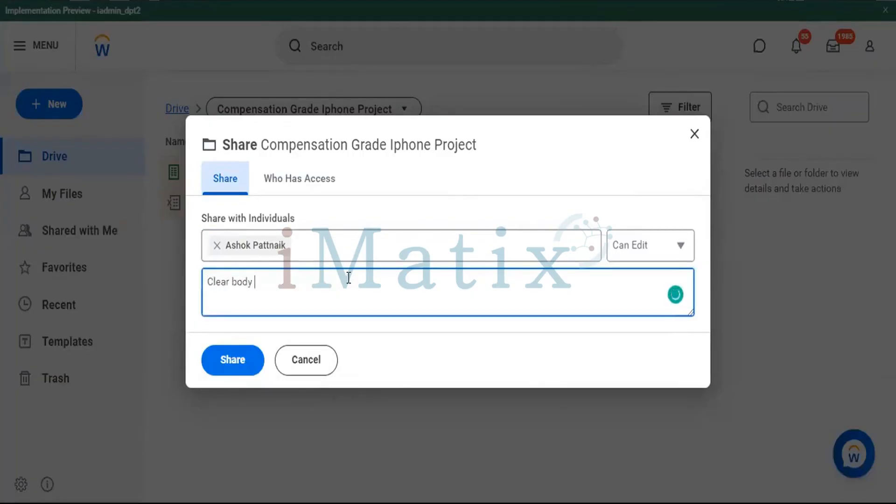
{"action": "type", "text": "if the email"}
{"action": "left_click", "coordinate": [644, 243]}
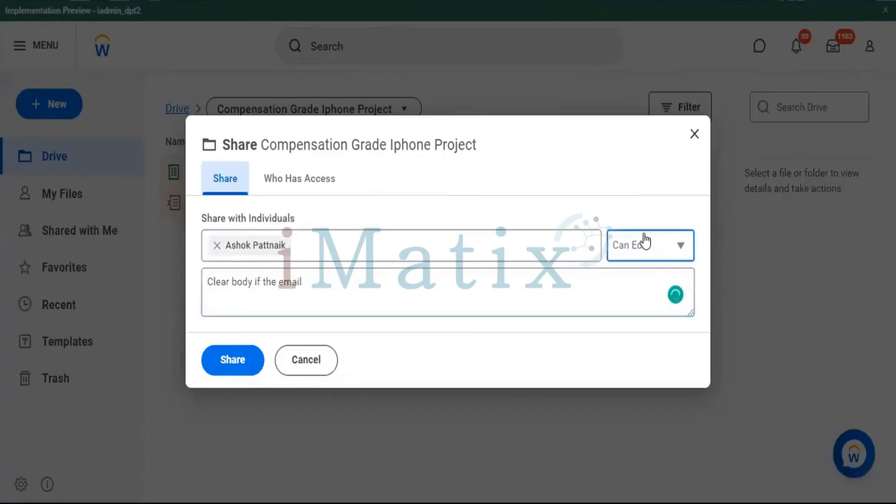
{"action": "left_click", "coordinate": [622, 253]}
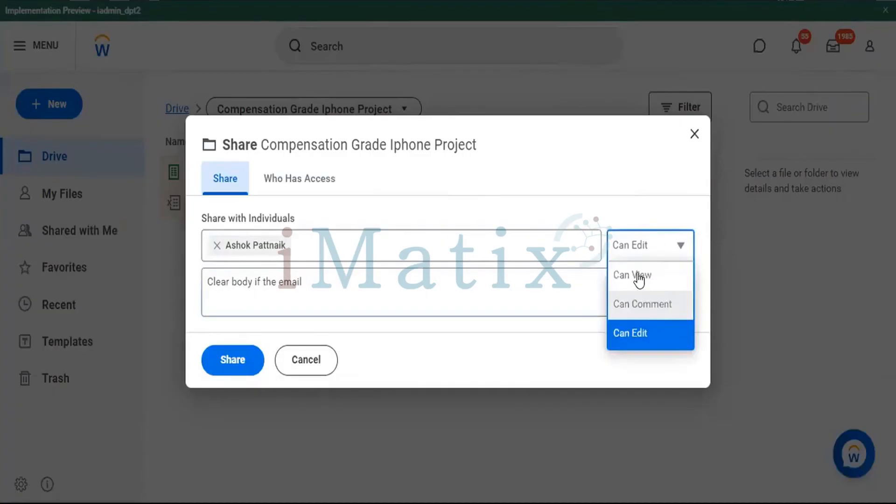
{"action": "left_click", "coordinate": [629, 333]}
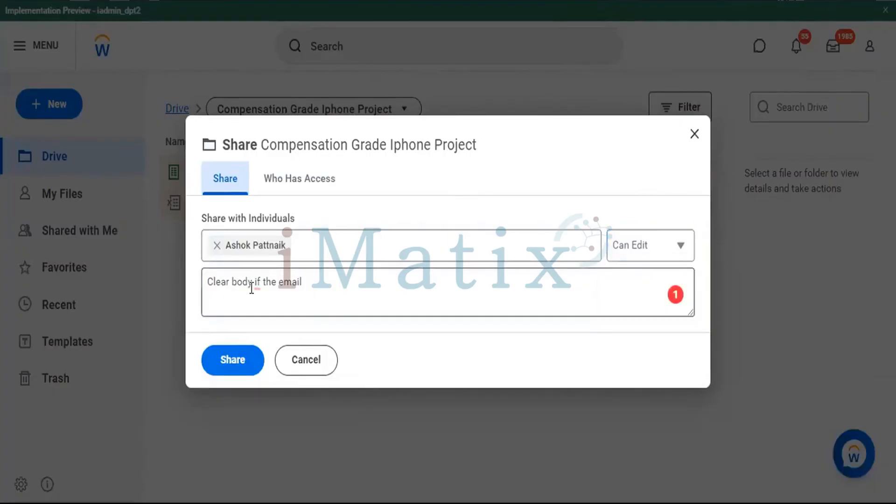
{"action": "left_click", "coordinate": [227, 359]}
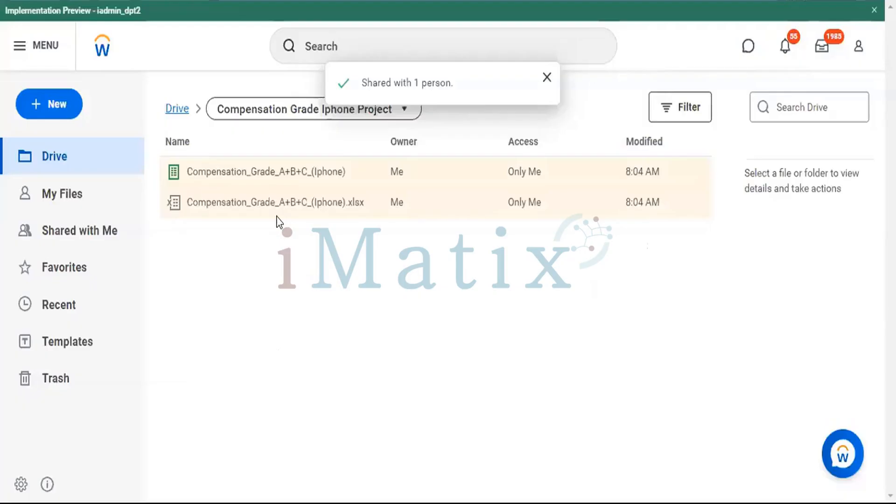